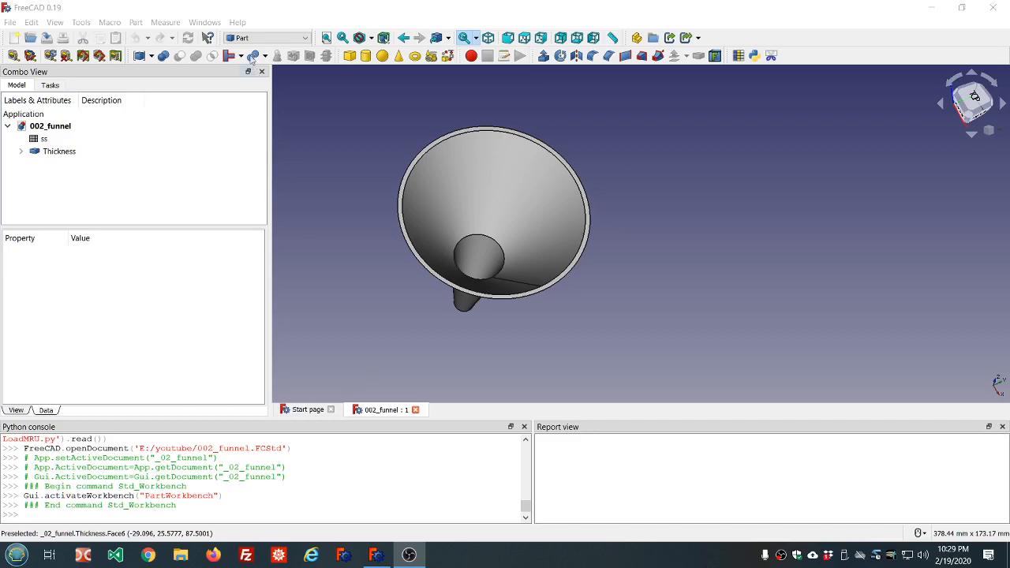
# Check the program's version, revision number and release date in its About information, and close it
pyautogui.click(237, 22)
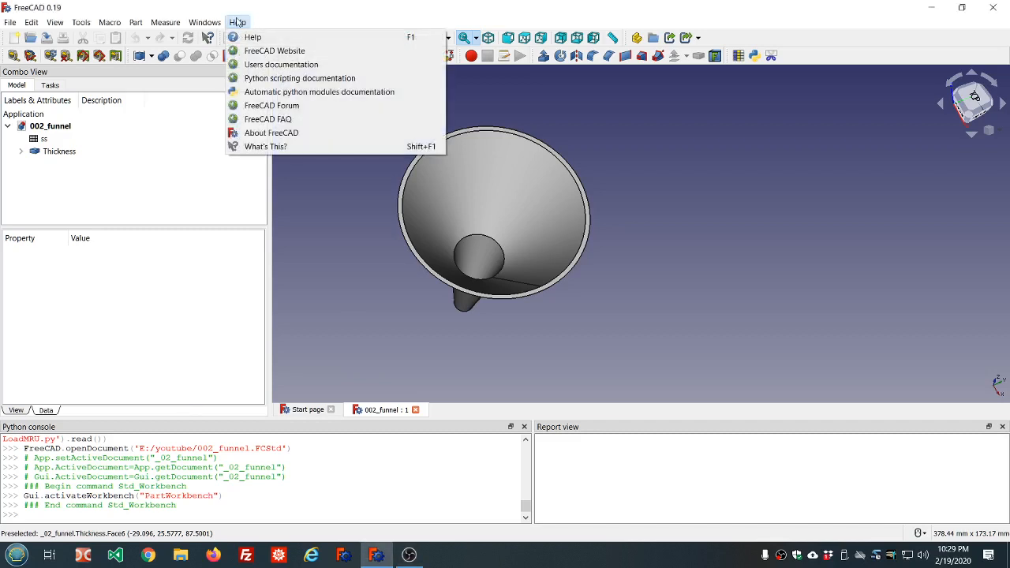
pyautogui.click(252, 134)
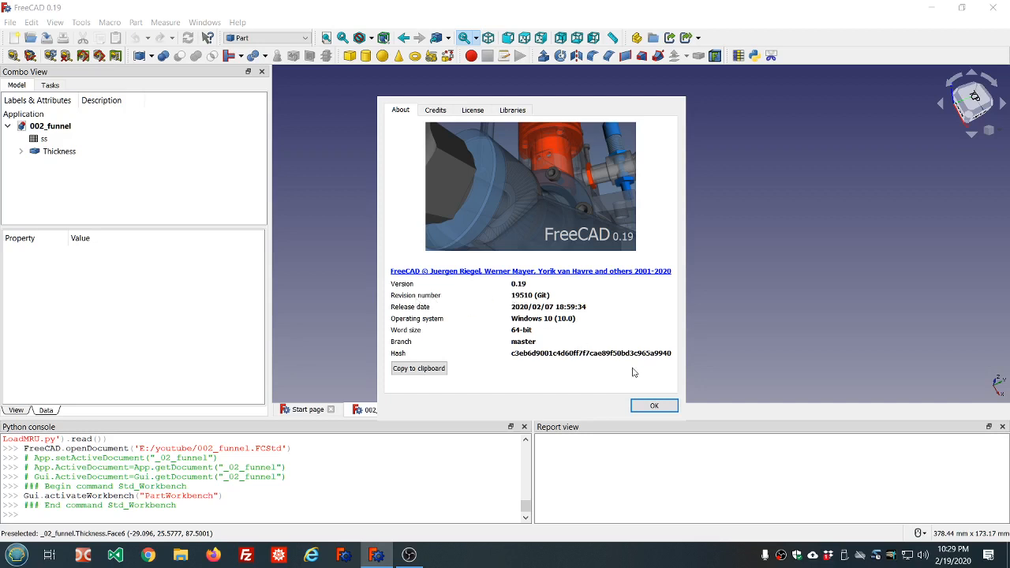
pyautogui.click(653, 406)
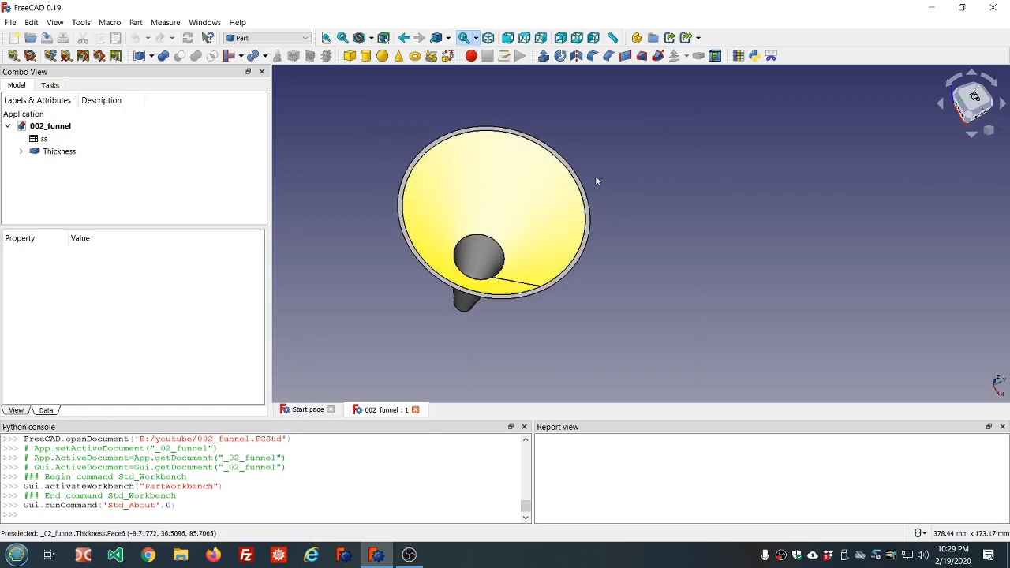
# Examine the funnel and the features nested under Thickness and Fusion, and open the ss spreadsheet to review its dimension parameters
pyautogui.moveTo(608, 182); pyautogui.dragTo(658, 157, button='middle')
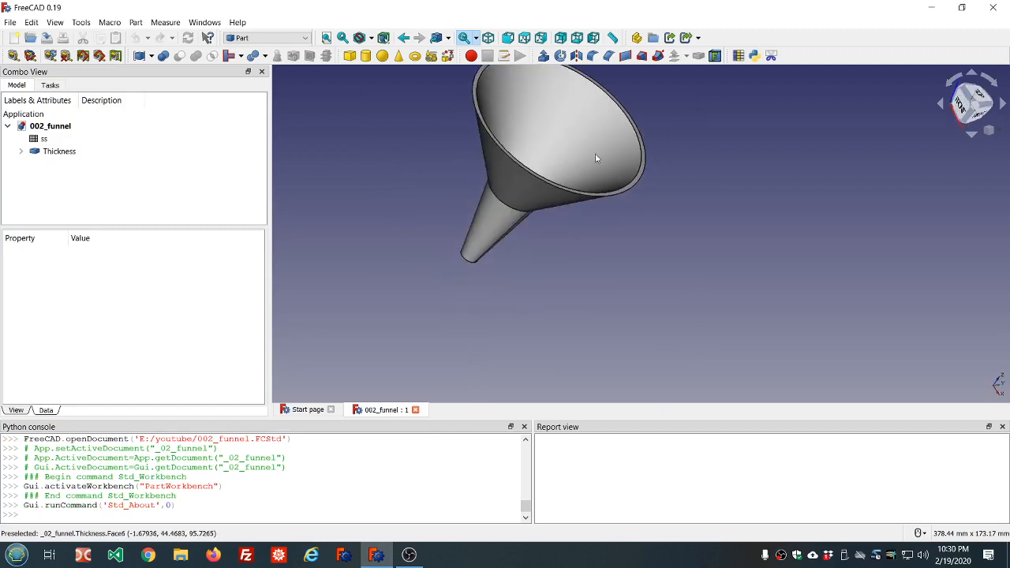
pyautogui.scroll(-4, 429, 135)
pyautogui.scroll(4, 431, 99)
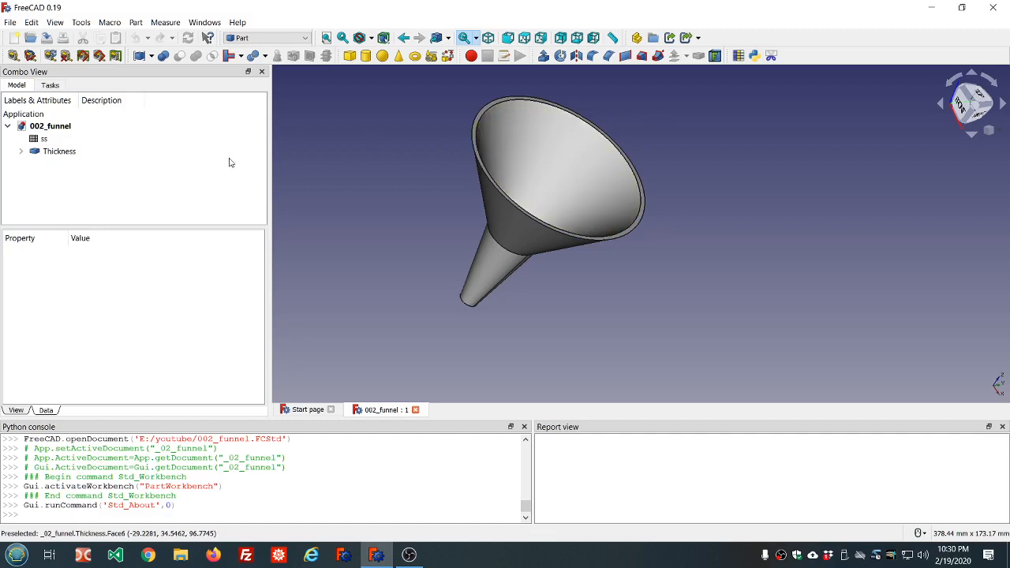
pyautogui.click(20, 150)
pyautogui.click(34, 164)
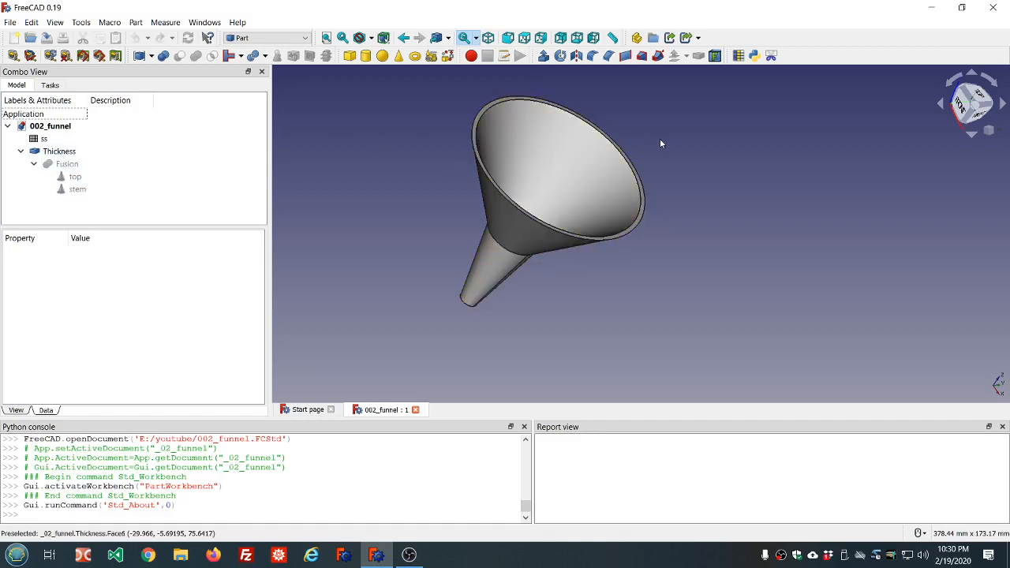
pyautogui.moveTo(661, 141); pyautogui.dragTo(606, 145, button='middle')
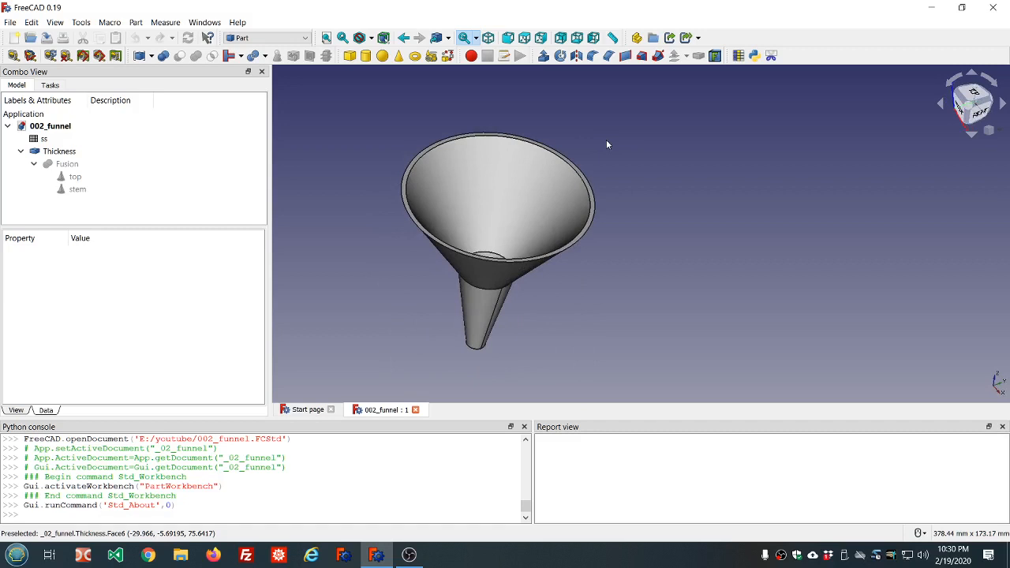
pyautogui.doubleClick(61, 140)
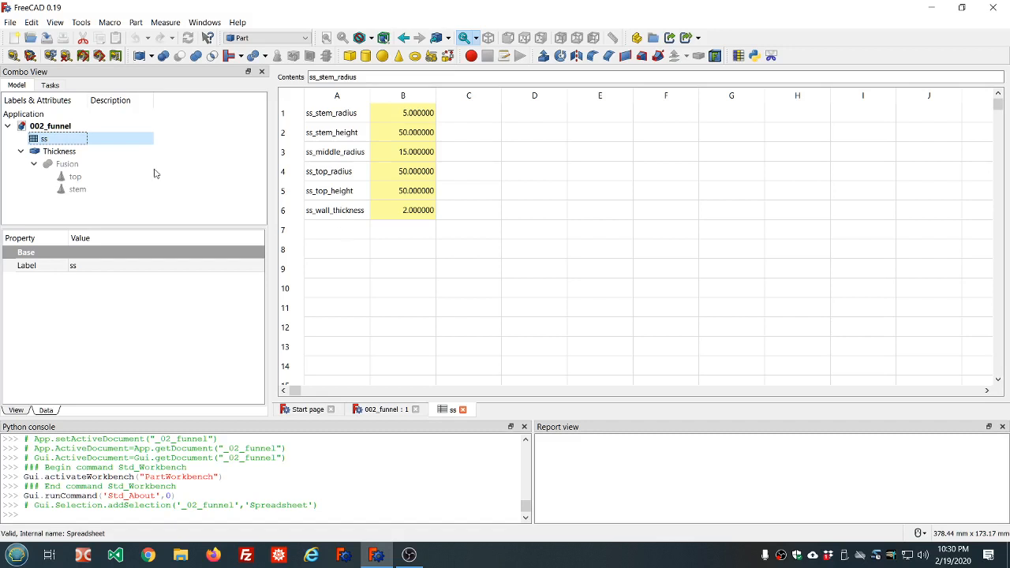
# Hide the Thickness object and save the document under the new name 014_funnel2.FCStd
pyautogui.click(65, 152)
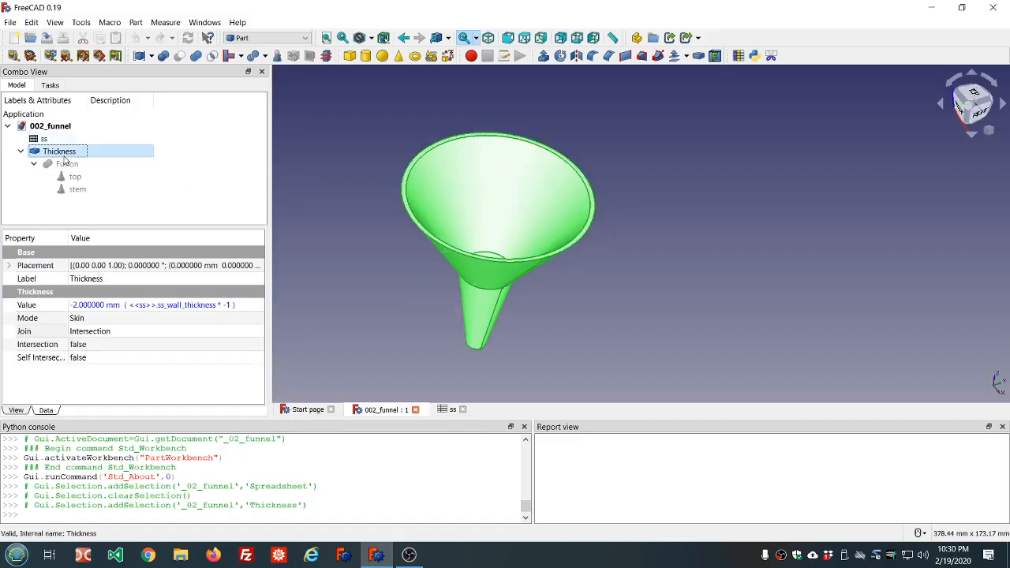
pyautogui.press('space')
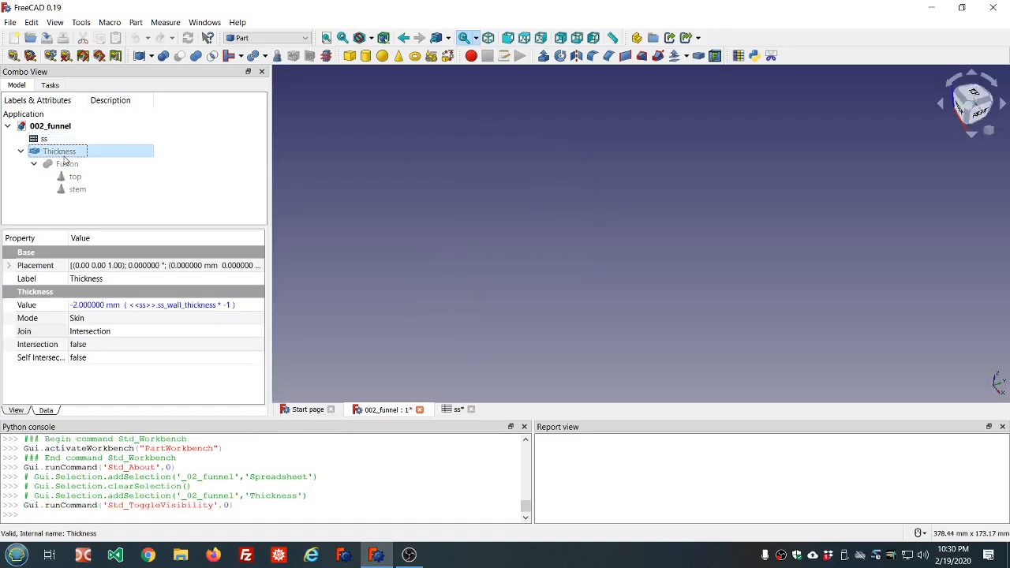
pyautogui.click(11, 22)
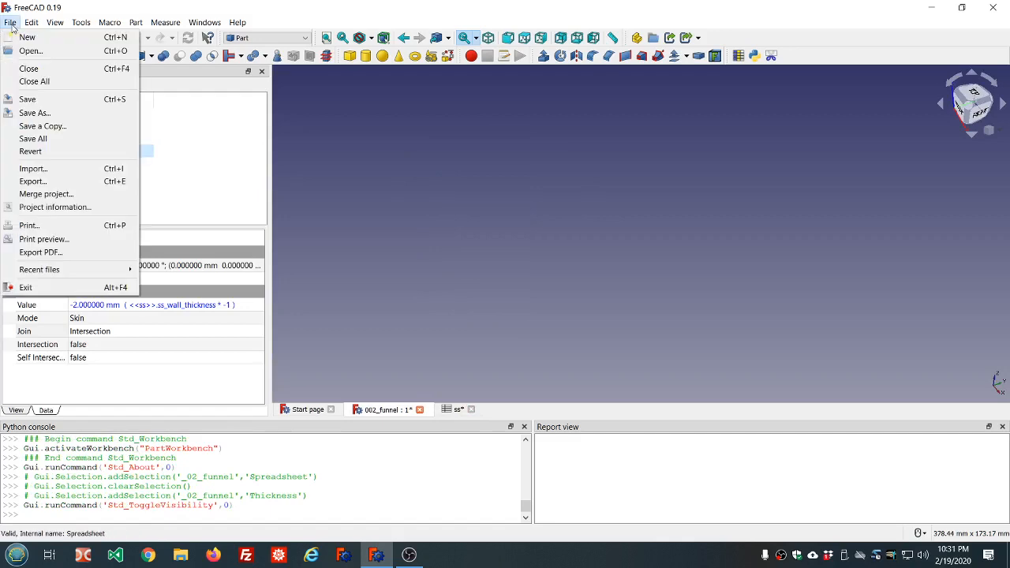
pyautogui.click(35, 113)
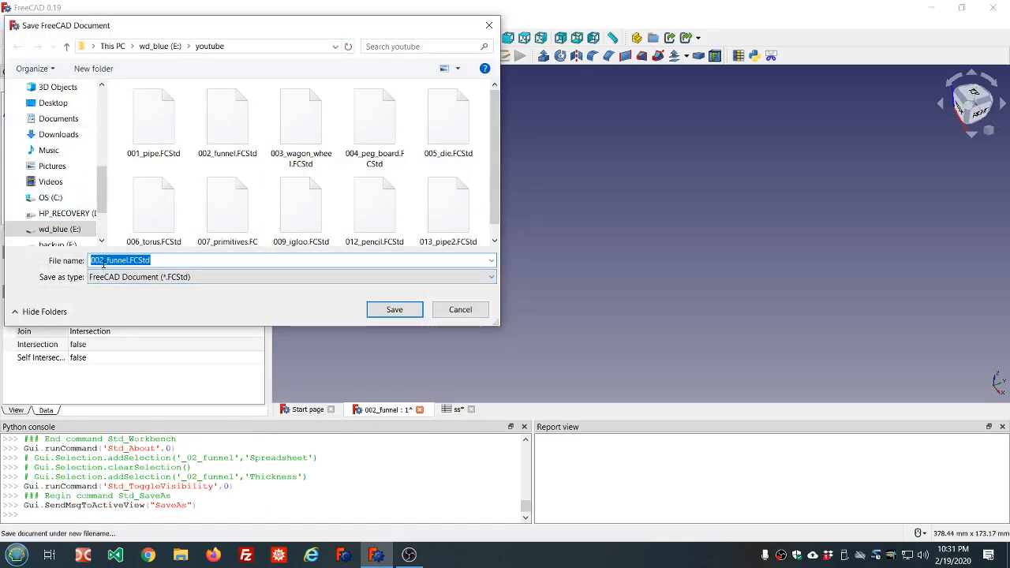
pyautogui.press('Home')
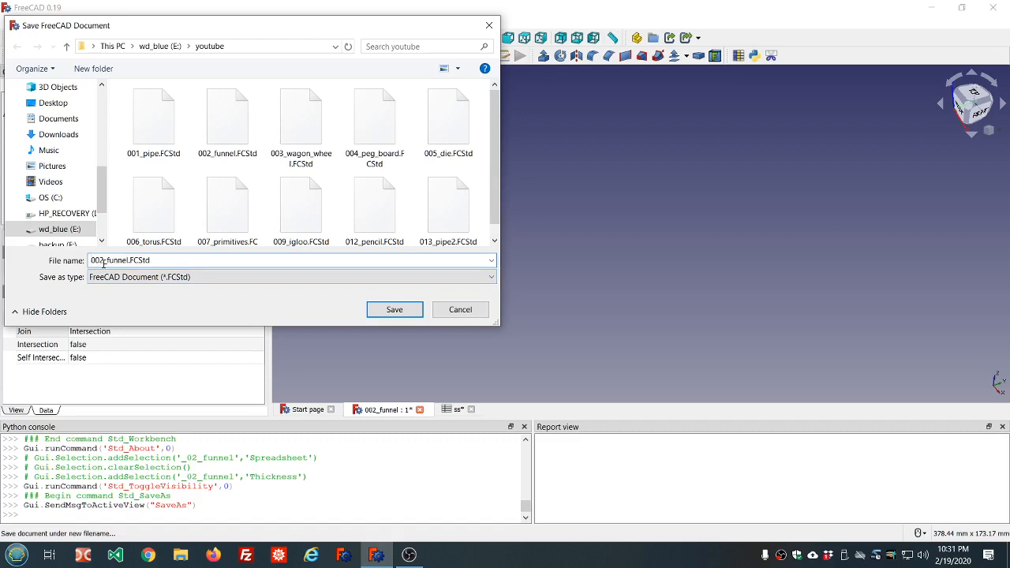
pyautogui.write('014')
pyautogui.press('Delete')
pyautogui.press('Delete')
pyautogui.press('Delete')
pyautogui.write('2')
pyautogui.press('Return')
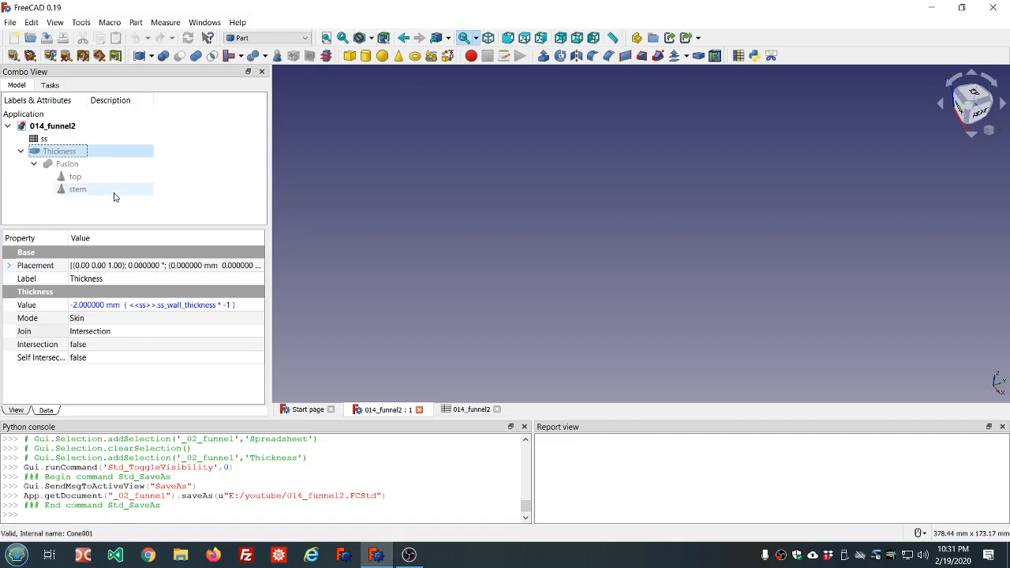
# Switch to the Sketcher workbench and create a new sketch on the XZ-Plane with nothing selected
pyautogui.click(305, 38)
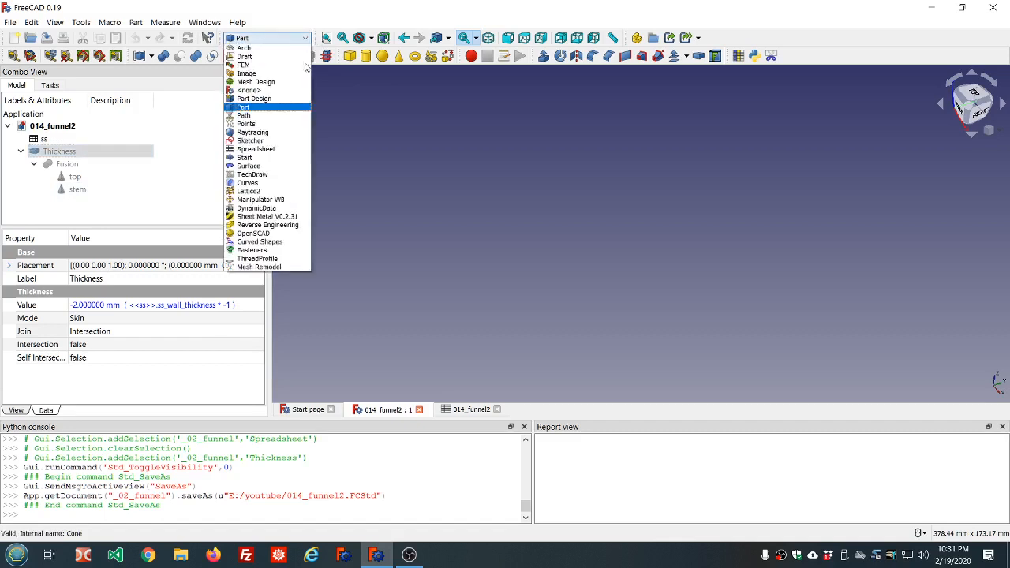
pyautogui.click(279, 141)
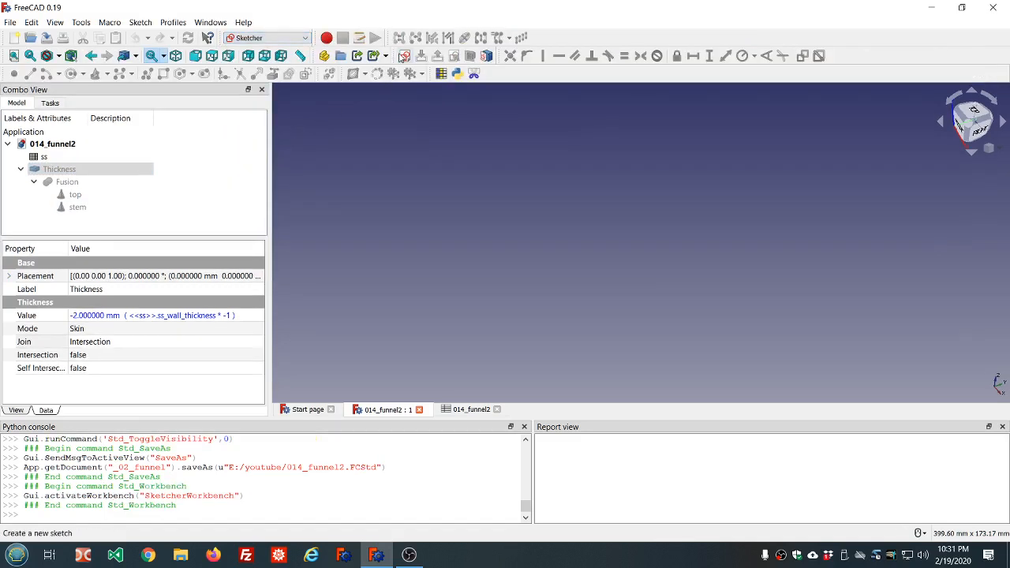
pyautogui.click(244, 189)
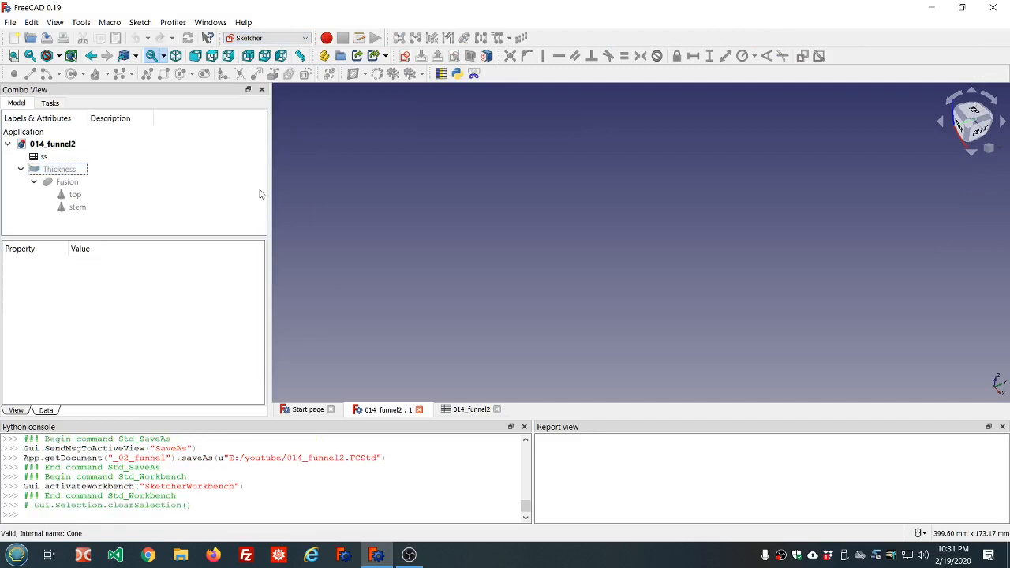
pyautogui.click(307, 193)
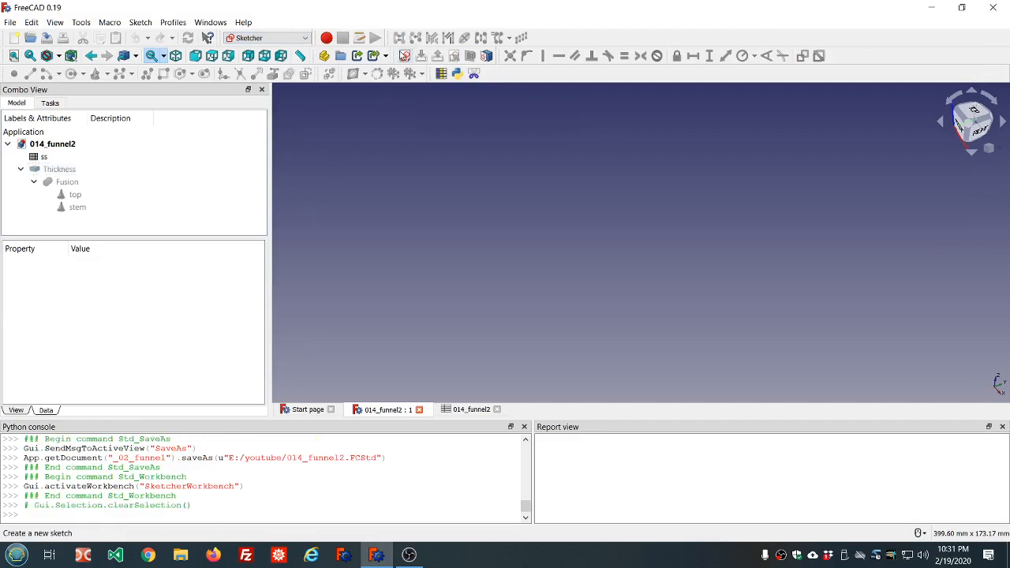
pyautogui.click(406, 56)
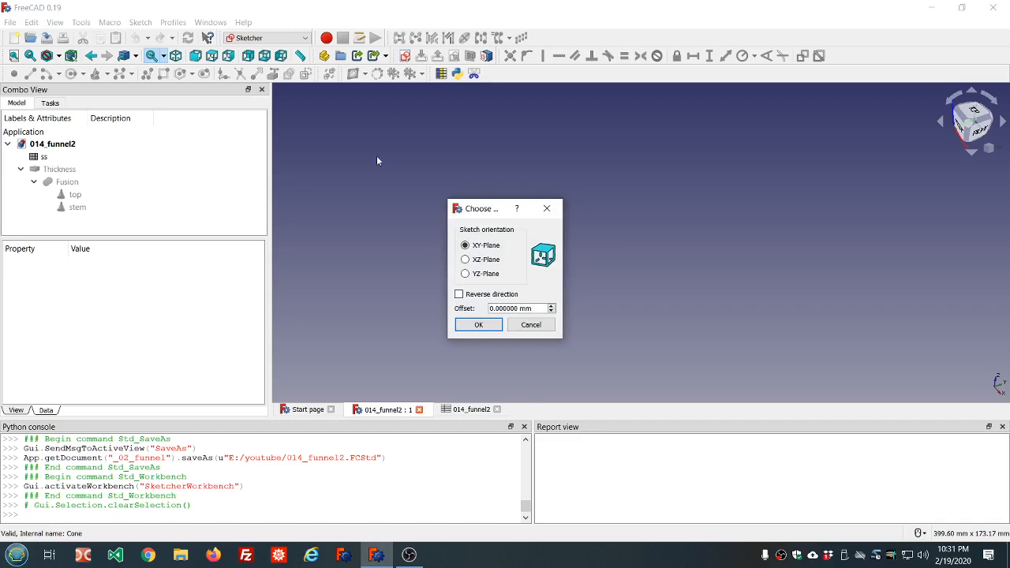
pyautogui.click(465, 259)
pyautogui.click(475, 326)
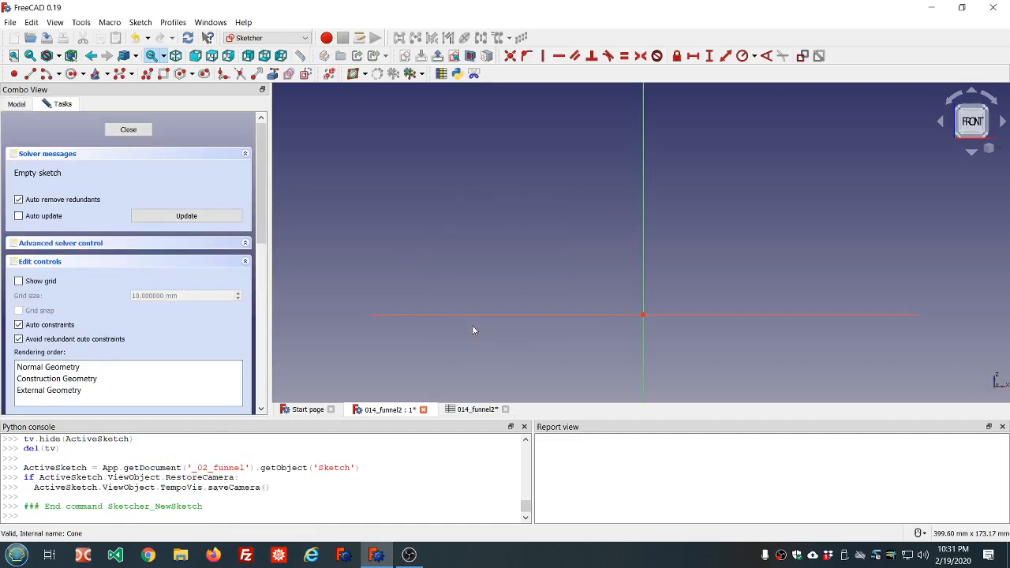
# Sketch a closed six-line polyline of the bent funnel wall, about 143 mm high, with a horizontal top edge and its base on the horizontal axis
pyautogui.scroll(-5, 576, 293)
pyautogui.scroll(4, 605, 318)
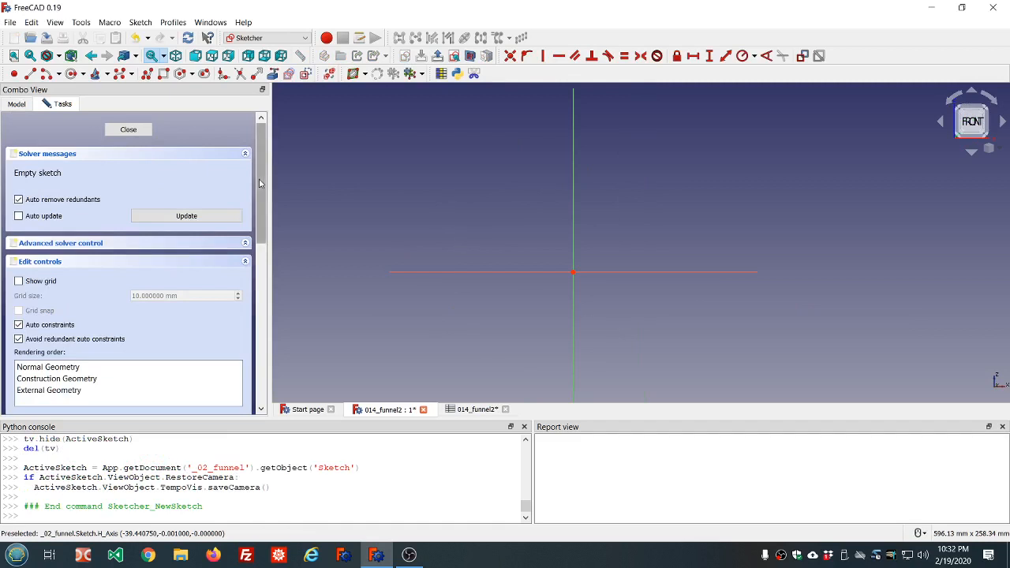
pyautogui.click(148, 77)
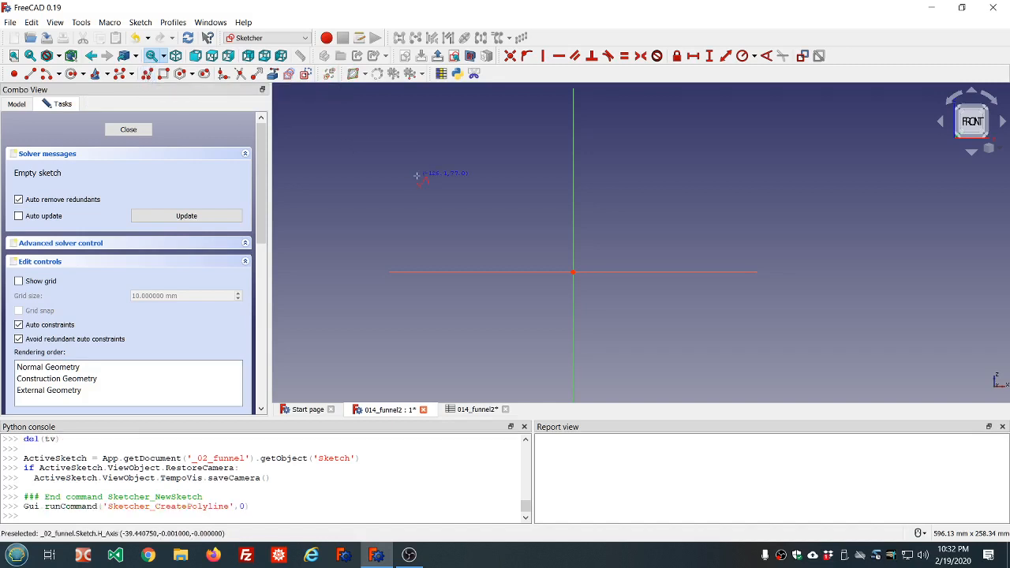
pyautogui.scroll(-2, 453, 192)
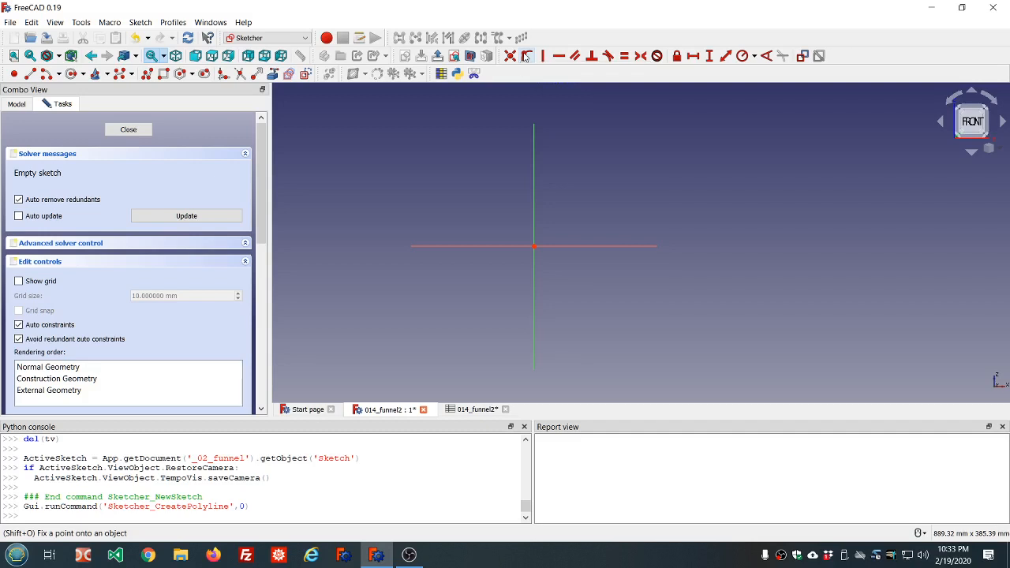
pyautogui.click(560, 245)
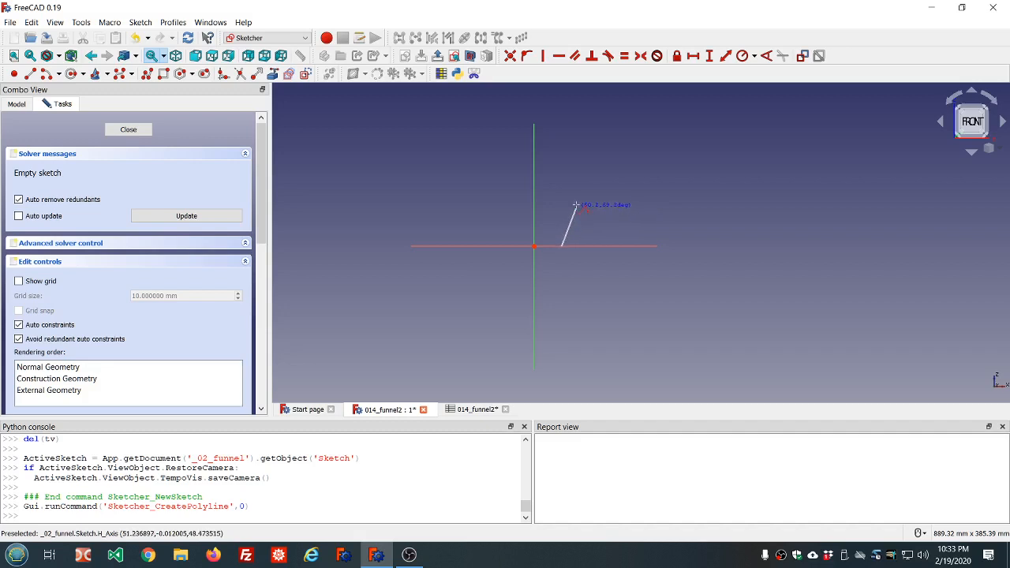
pyautogui.click(577, 207)
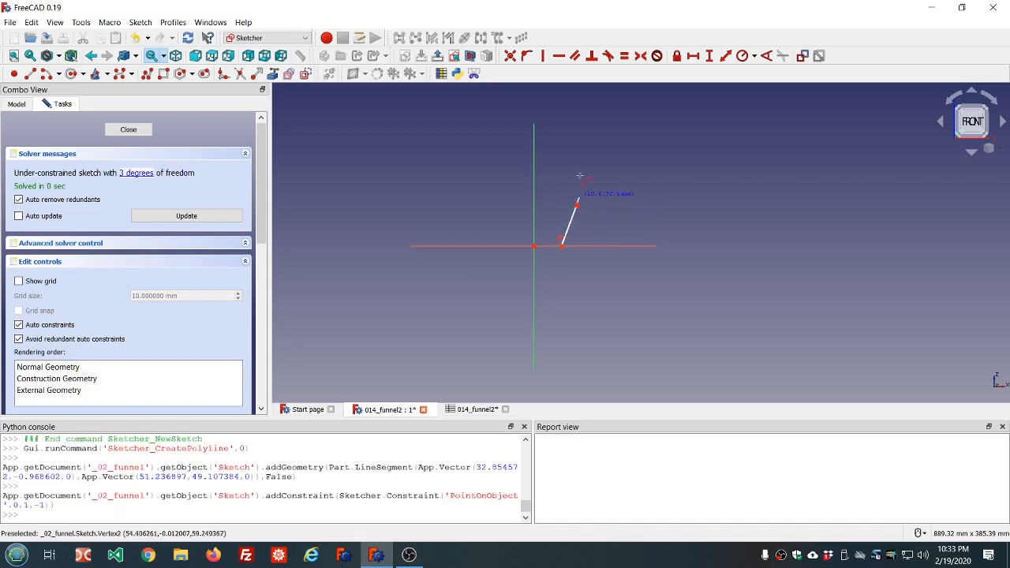
pyautogui.click(627, 126)
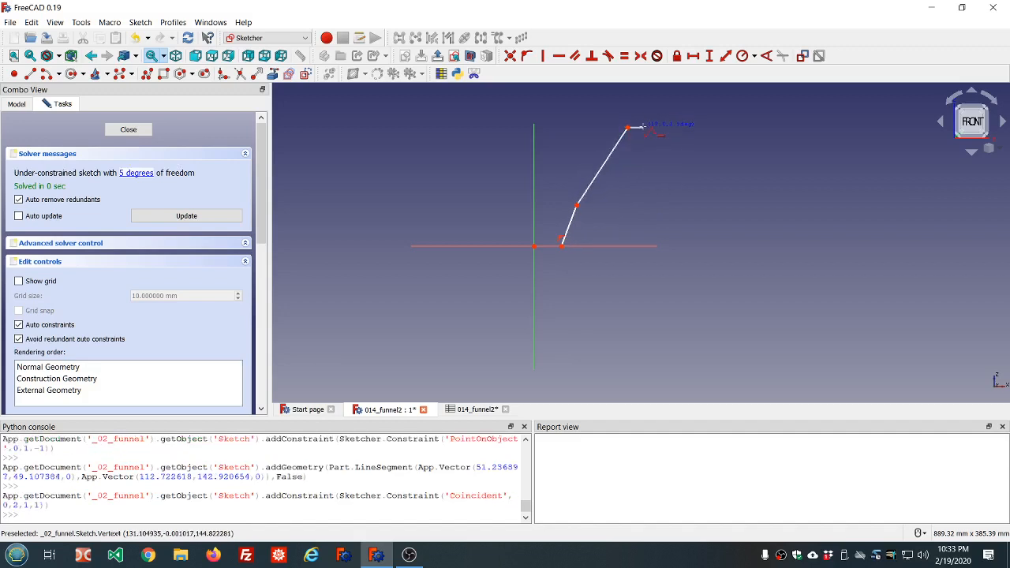
pyautogui.click(644, 128)
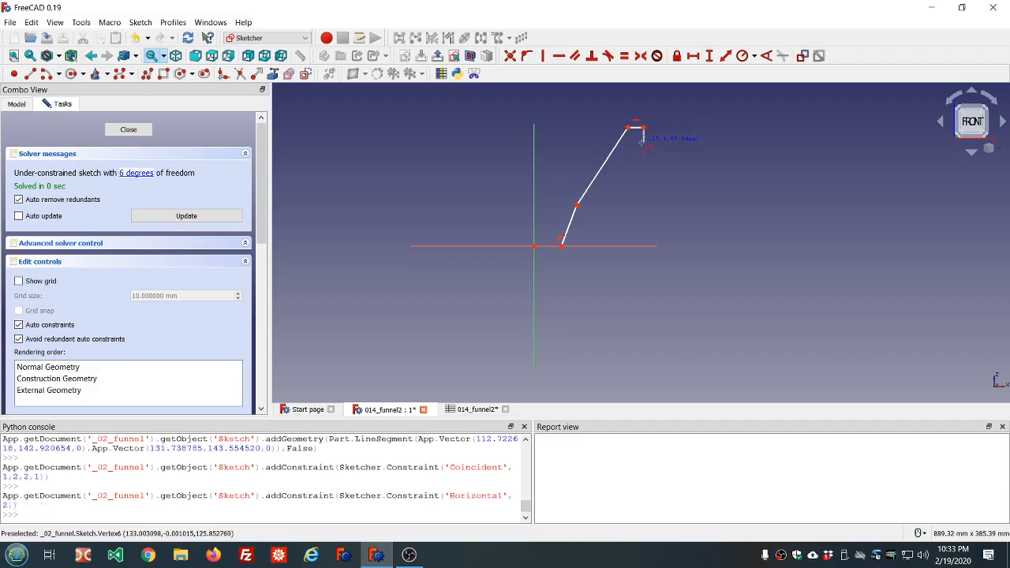
pyautogui.click(575, 209)
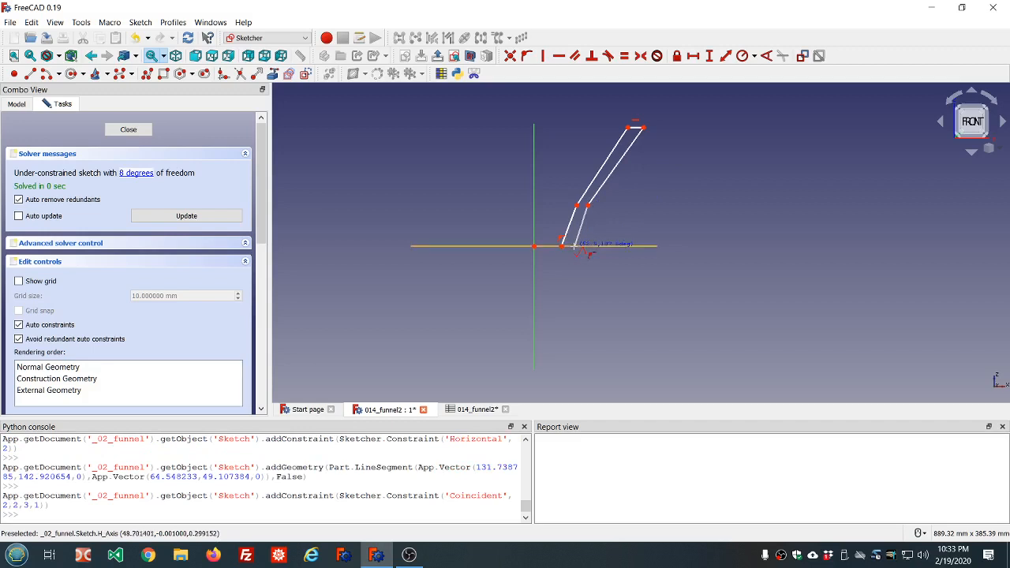
pyautogui.click(574, 246)
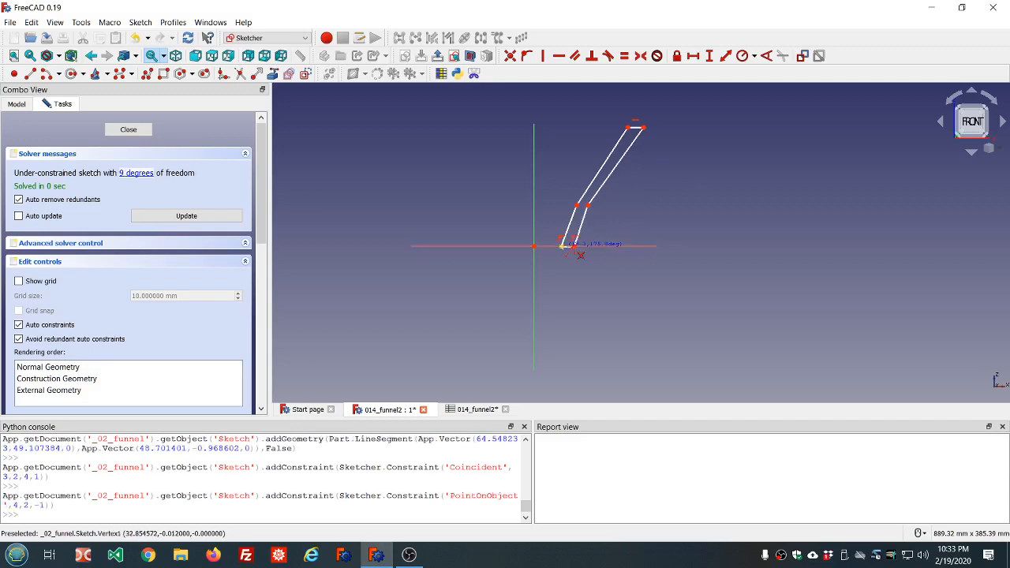
pyautogui.click(563, 246)
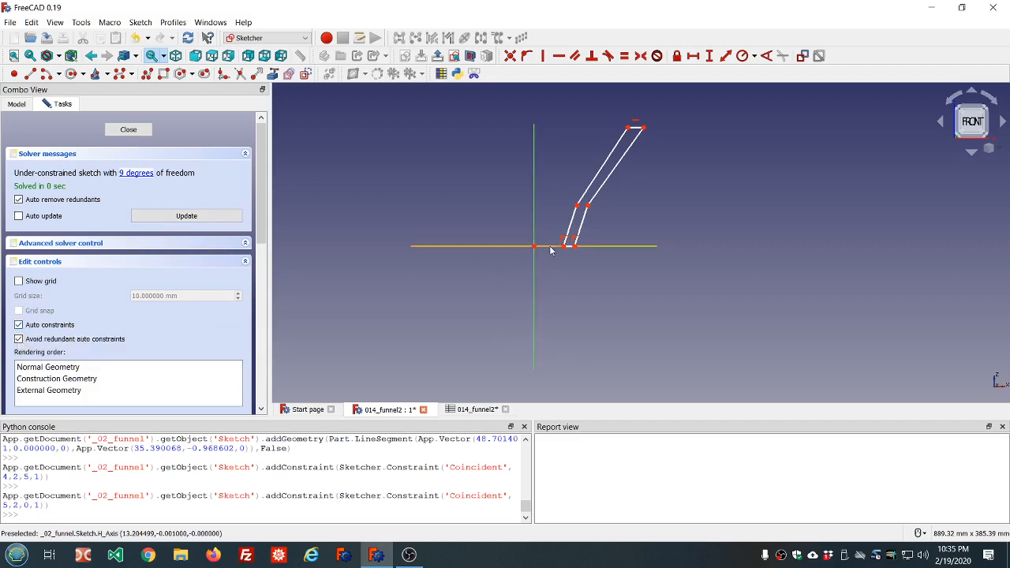
# Delete the point-on-object constraint at the profile's outer bottom corner and move that corner slightly below the horizontal axis
pyautogui.click(573, 240)
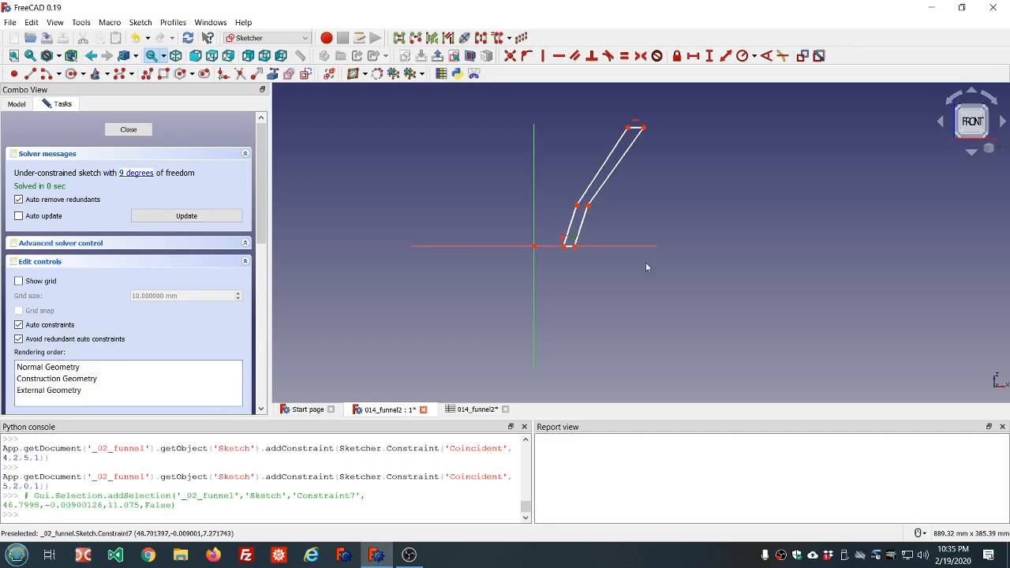
pyautogui.press('Delete')
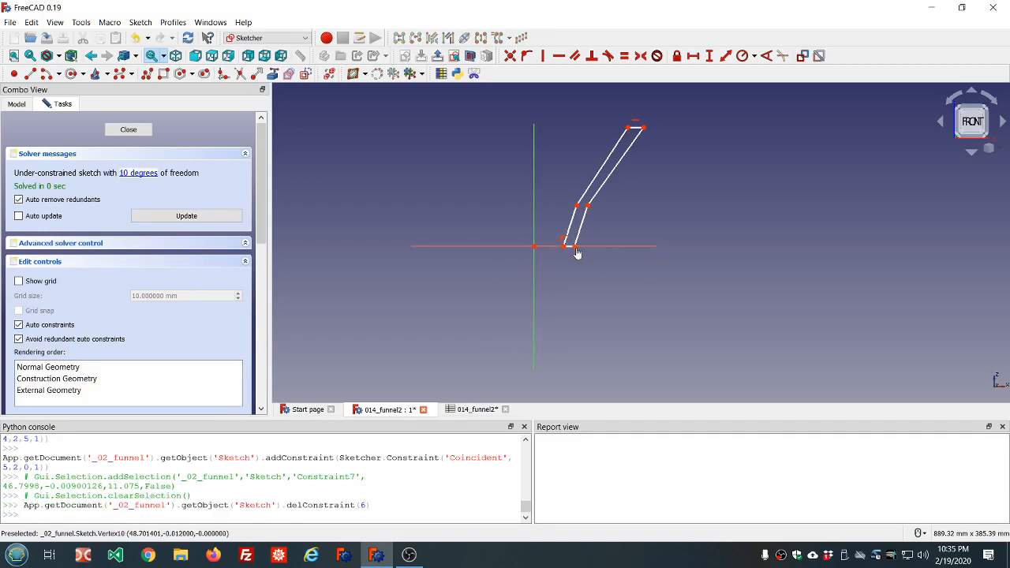
pyautogui.moveTo(577, 251); pyautogui.dragTo(580, 253)
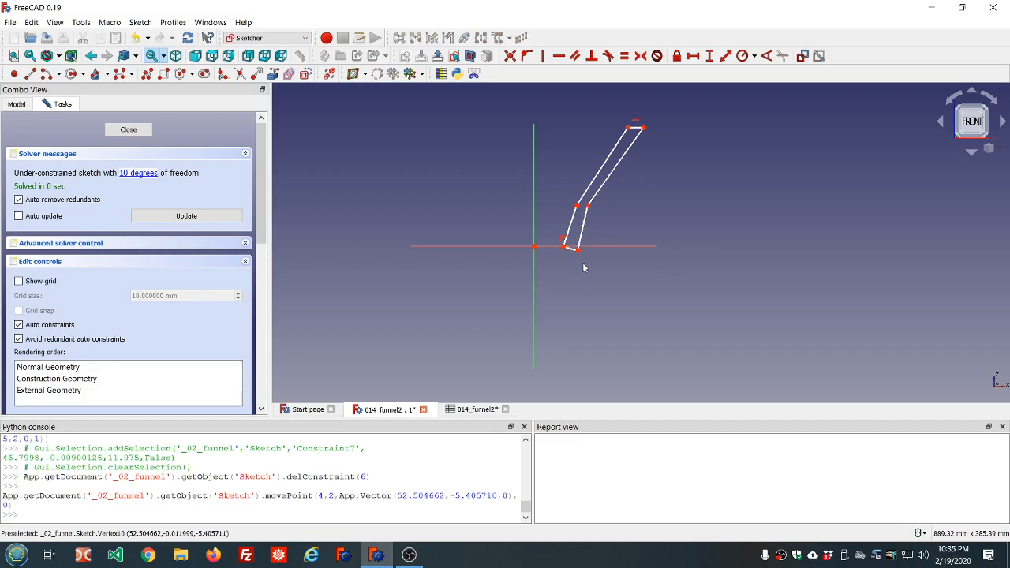
# Constrain the profile's outer bottom corner onto the horizontal axis and slide it outward along the axis and back
pyautogui.click(579, 250)
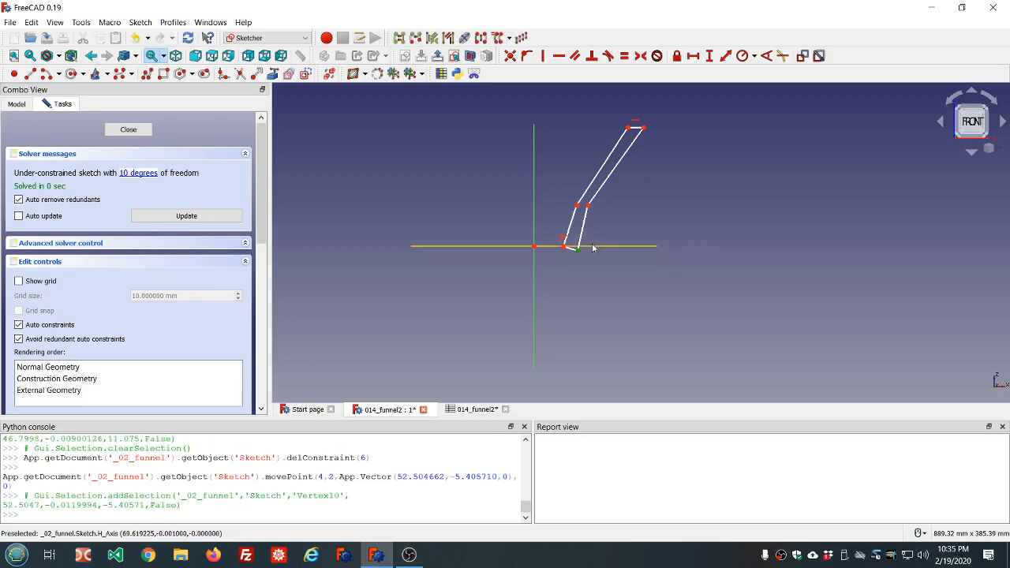
pyautogui.click(593, 245)
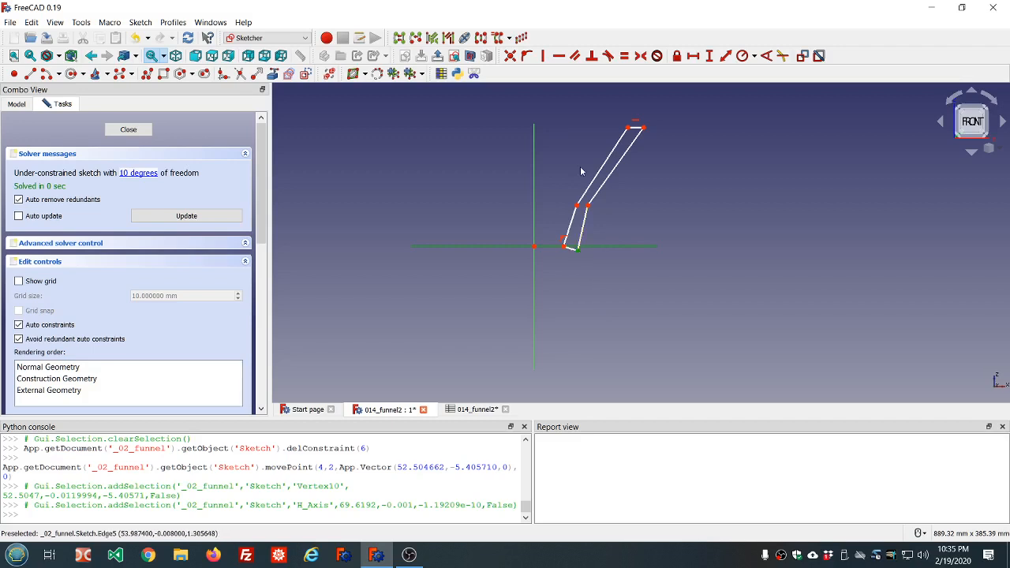
pyautogui.click(526, 56)
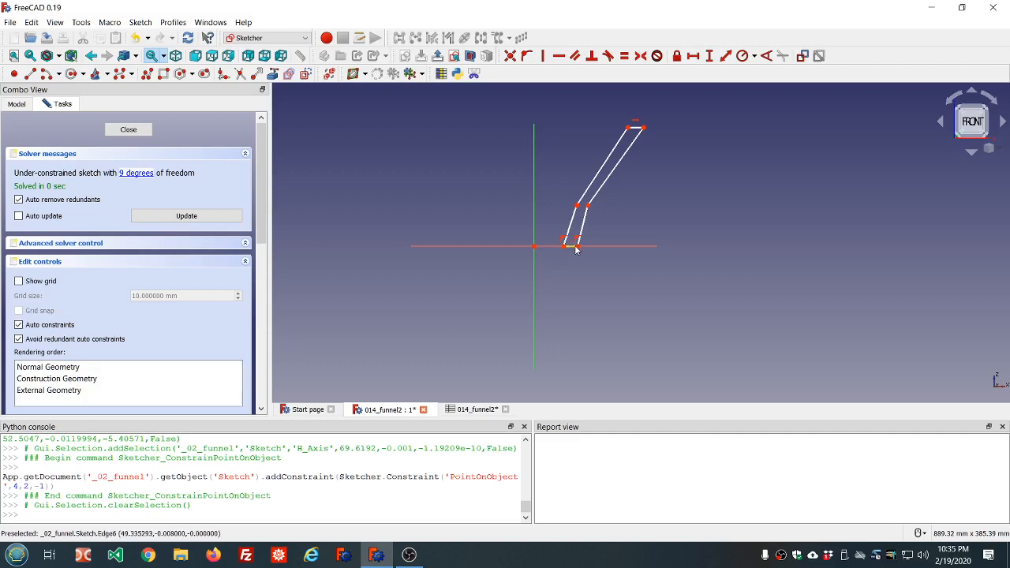
pyautogui.moveTo(576, 247); pyautogui.dragTo(589, 247)
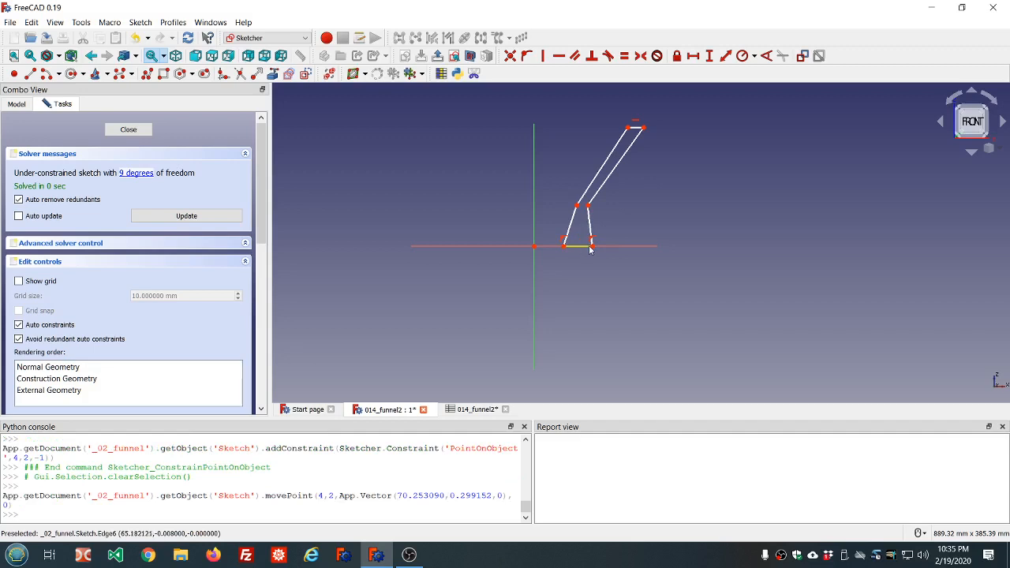
pyautogui.moveTo(594, 251); pyautogui.dragTo(577, 248)
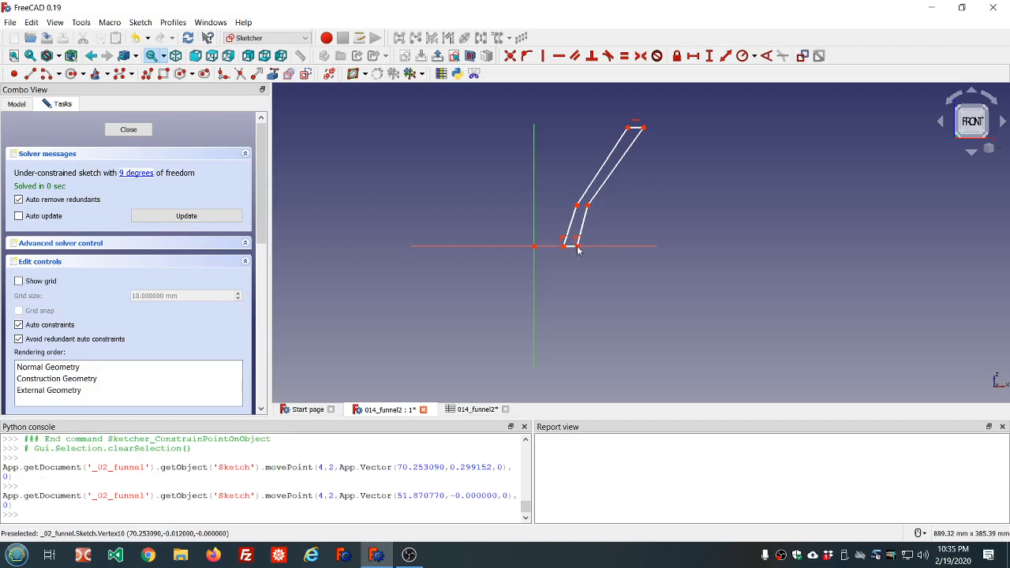
# Add a horizontal constraint between the inner and outer bend corners of the wall profile
pyautogui.click(577, 207)
pyautogui.click(588, 207)
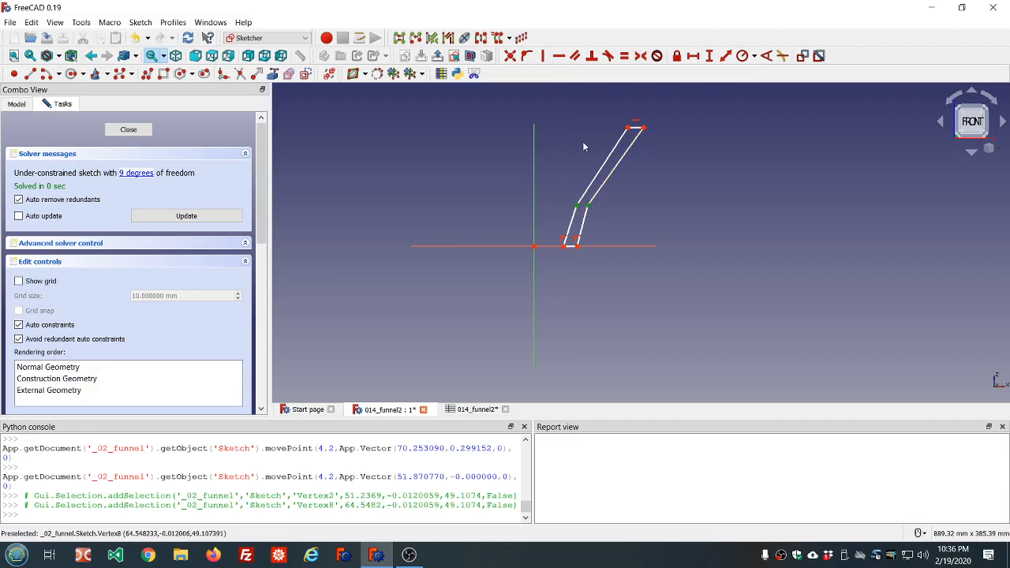
pyautogui.click(558, 56)
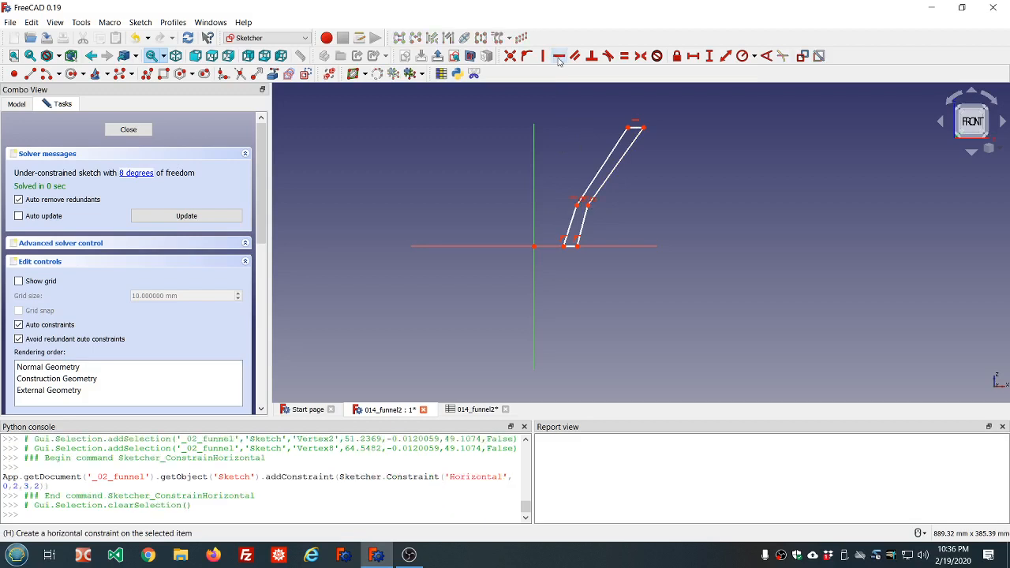
# Make the two long upper wall lines of the profile equal in length
pyautogui.click(603, 192)
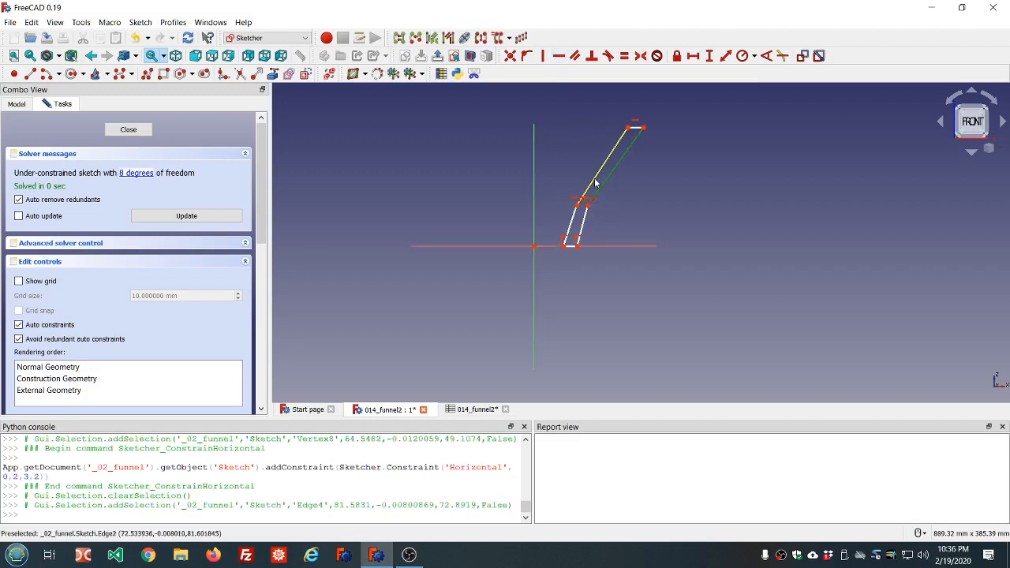
pyautogui.click(596, 183)
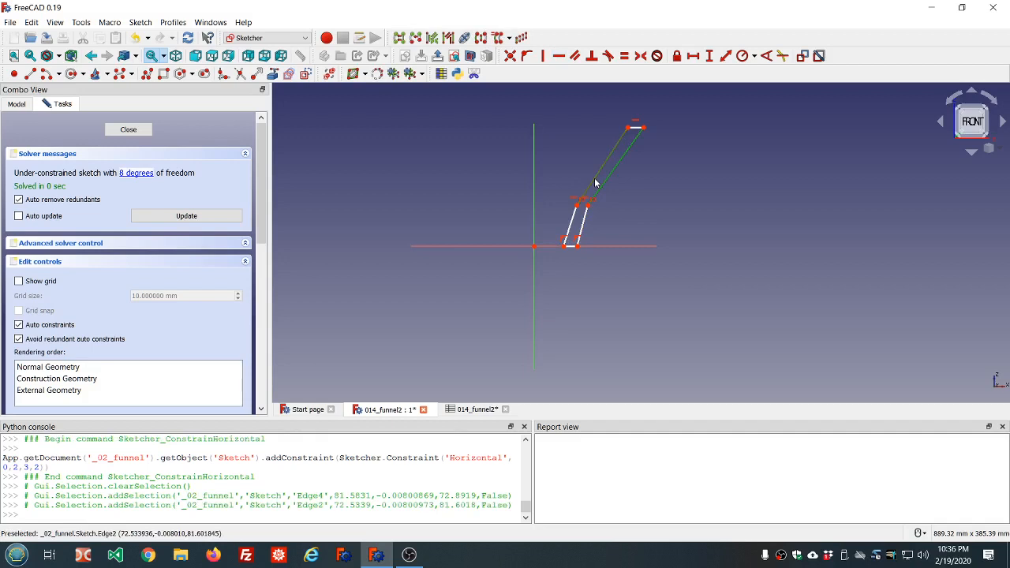
pyautogui.click(625, 57)
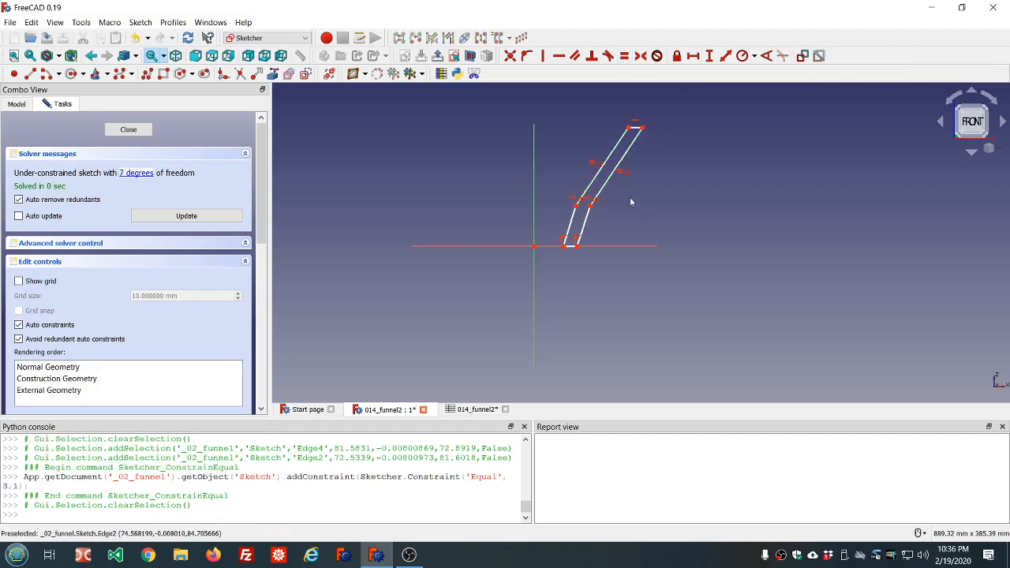
# Constrain the two short lower wall lines parallel and move the profile's inner top corner inward and down
pyautogui.moveTo(589, 211)
pyautogui.mouseDown()
pyautogui.moveTo(557, 222)
pyautogui.moveTo(589, 228)
pyautogui.moveTo(577, 206)
pyautogui.moveTo(581, 225)
pyautogui.mouseUp()
pyautogui.click(581, 225)
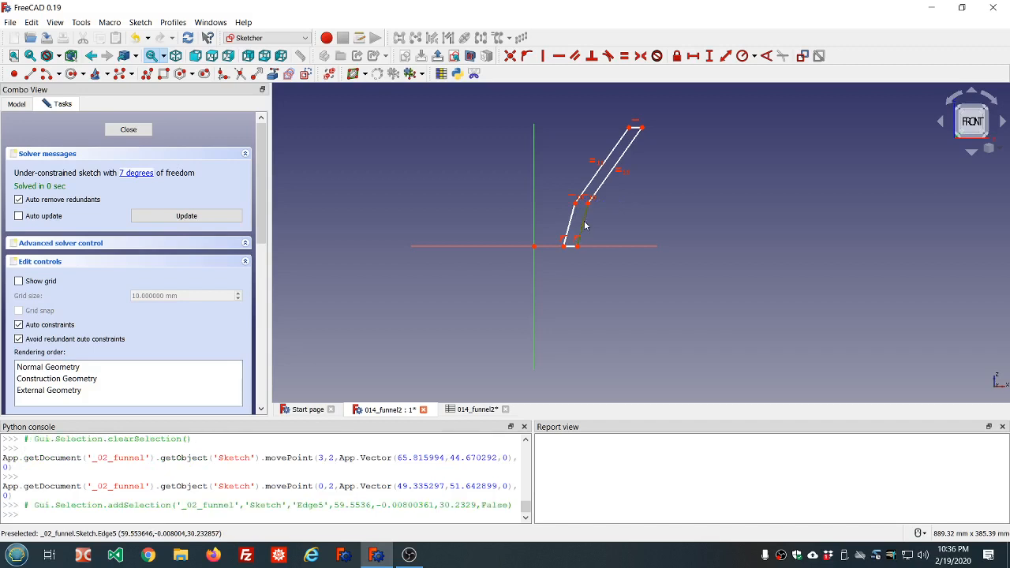
pyautogui.click(570, 224)
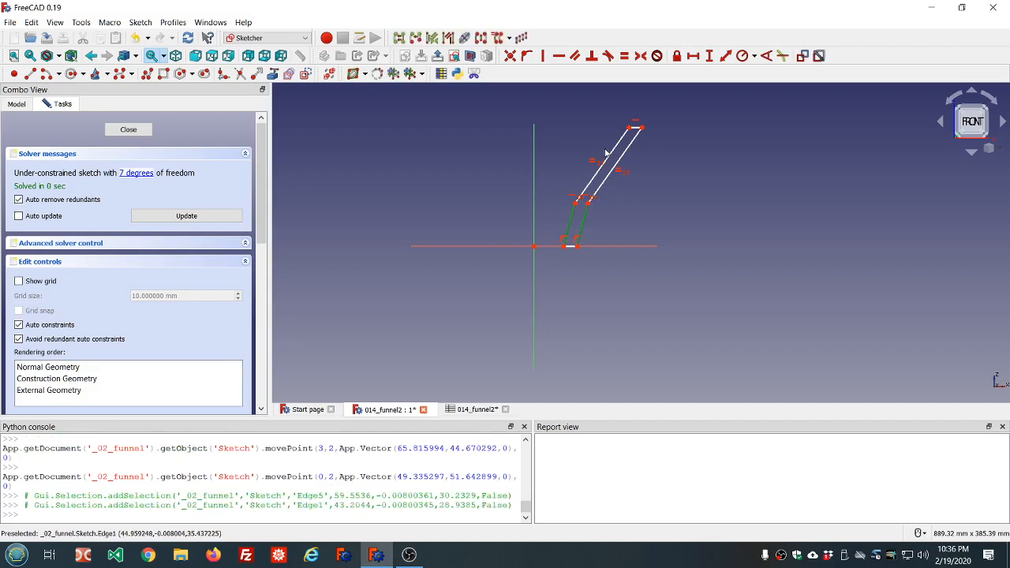
pyautogui.click(576, 55)
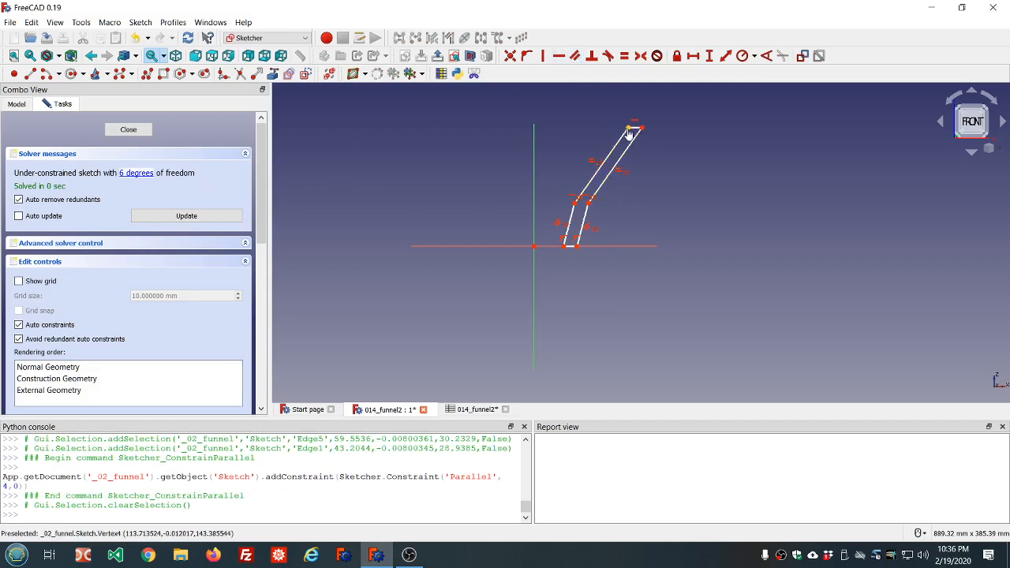
pyautogui.moveTo(631, 127)
pyautogui.mouseDown()
pyautogui.moveTo(599, 159)
pyautogui.moveTo(614, 149)
pyautogui.moveTo(565, 151)
pyautogui.moveTo(635, 145)
pyautogui.moveTo(604, 147)
pyautogui.mouseUp()
# Try to constrain the two long upper wall lines parallel to each other
pyautogui.click(617, 170)
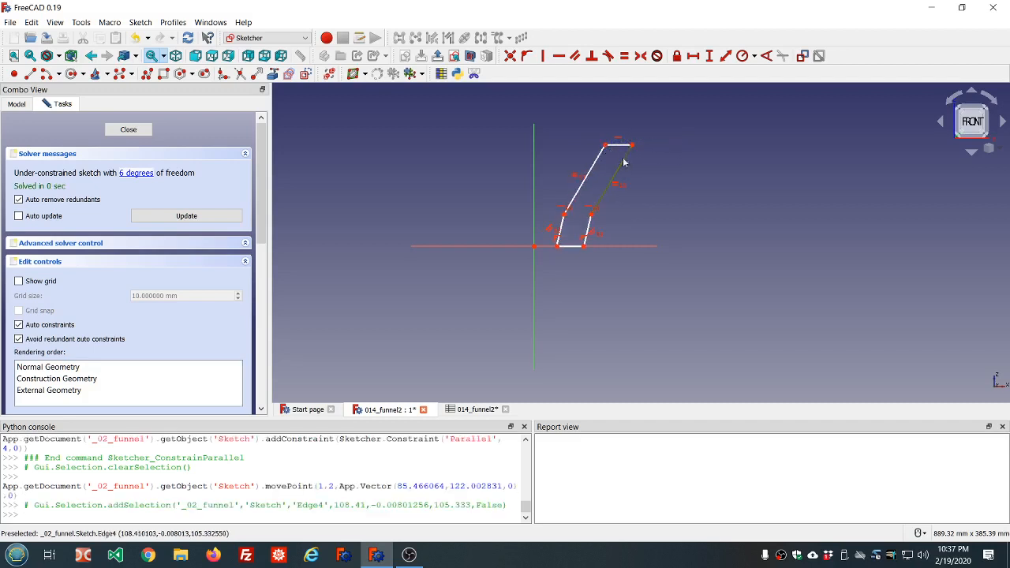
pyautogui.click(597, 160)
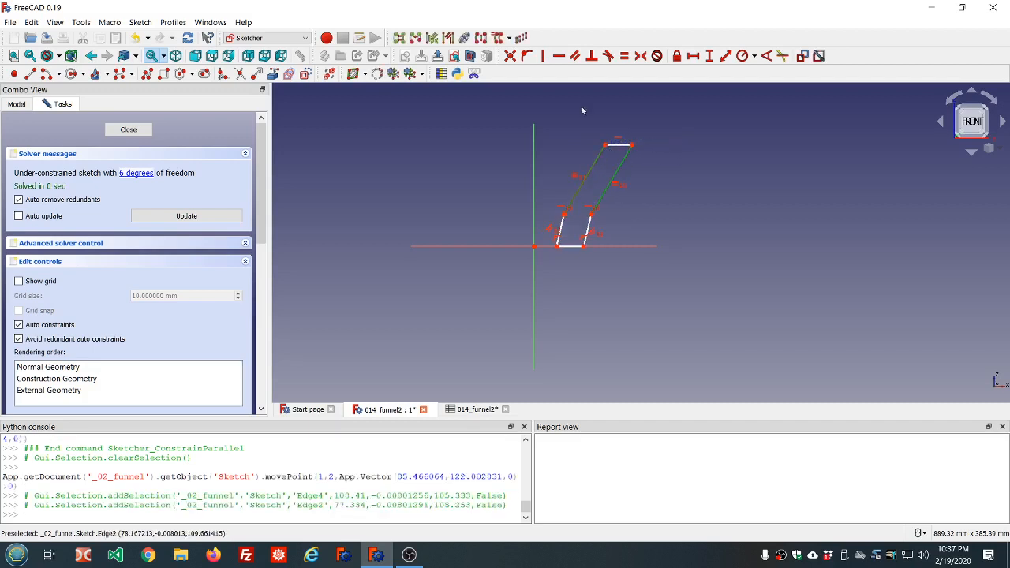
pyautogui.click(576, 57)
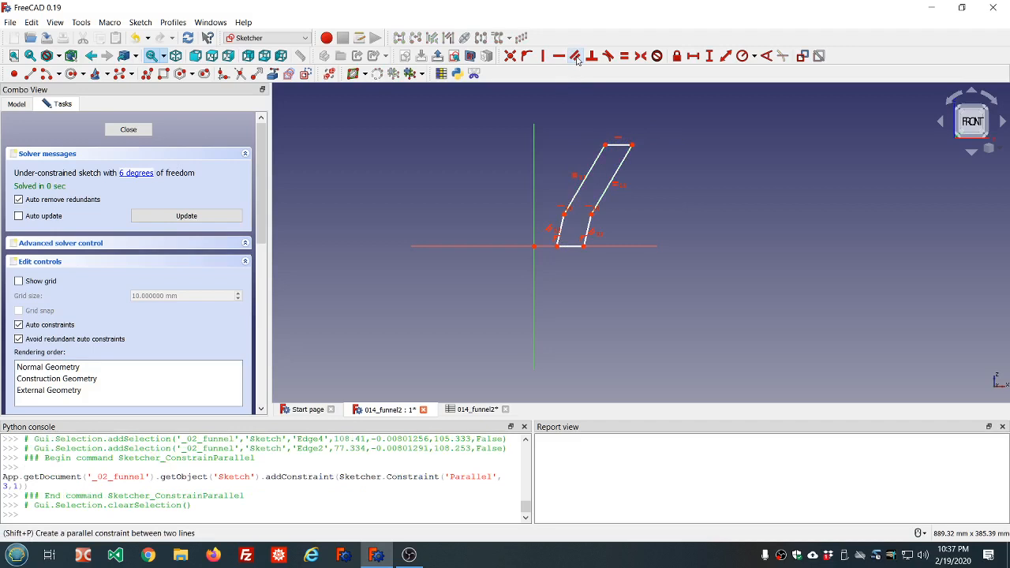
pyautogui.click(620, 169)
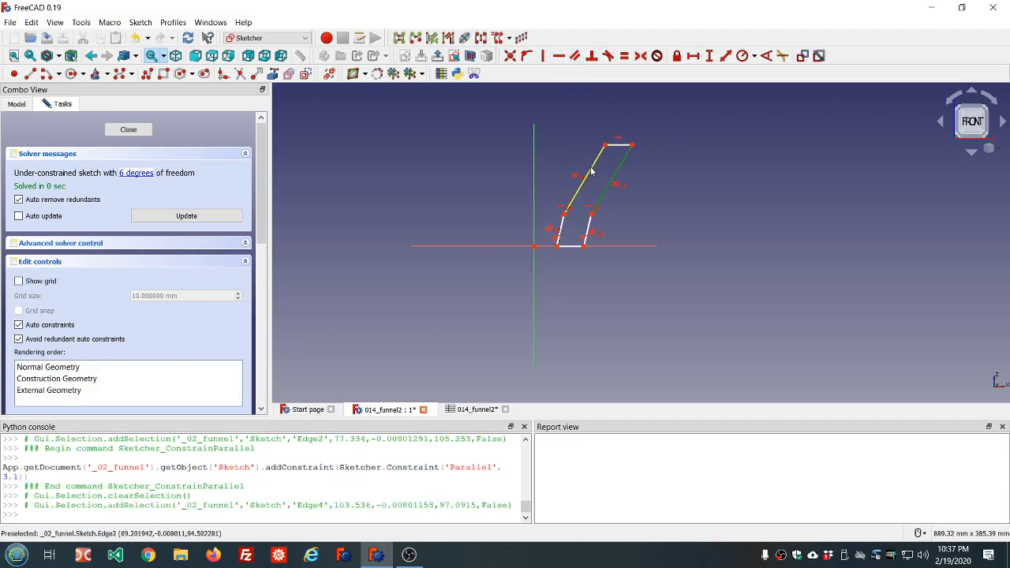
pyautogui.click(591, 172)
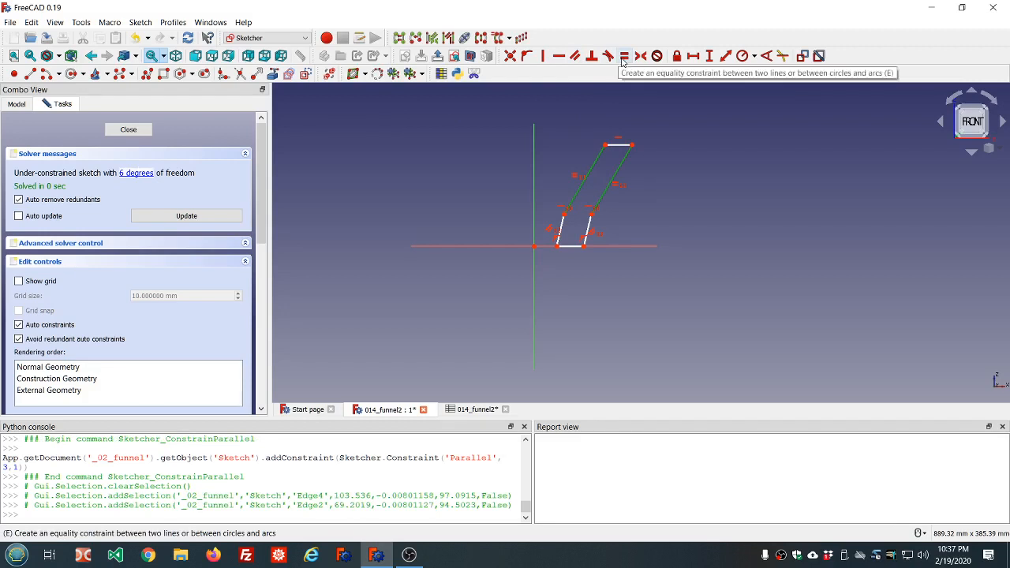
pyautogui.click(576, 56)
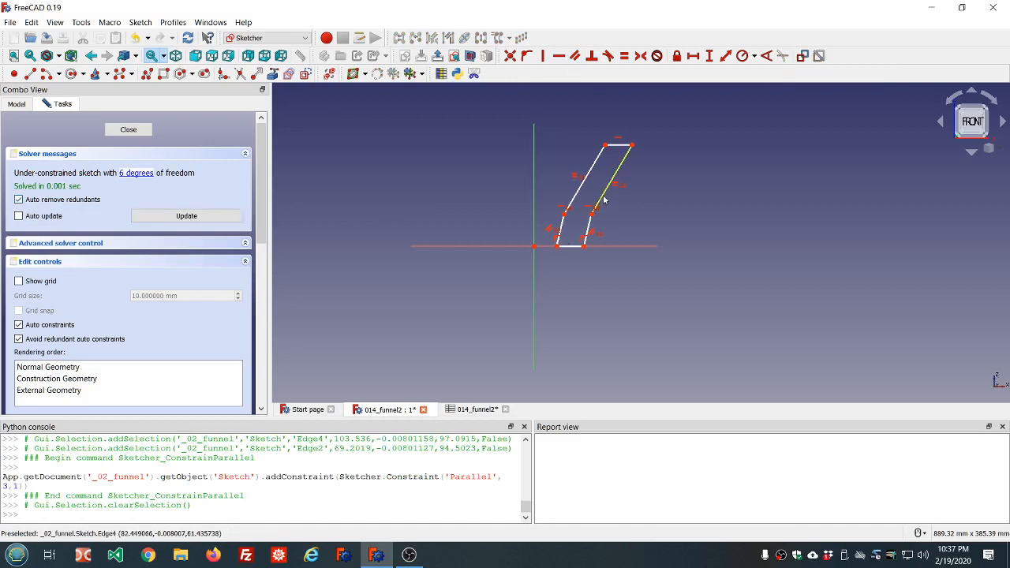
# Shift the upper wall lines closer together and set the bottom edge's horizontal length to the spreadsheet expression <<ss>>.ss_wall_thickness
pyautogui.moveTo(603, 202); pyautogui.dragTo(597, 202)
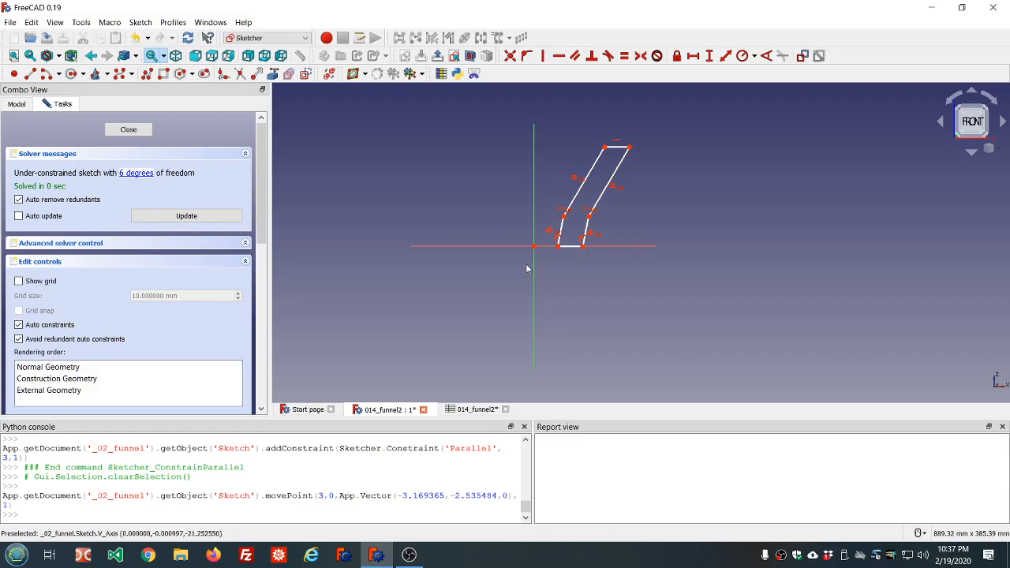
pyautogui.moveTo(575, 203); pyautogui.dragTo(589, 203)
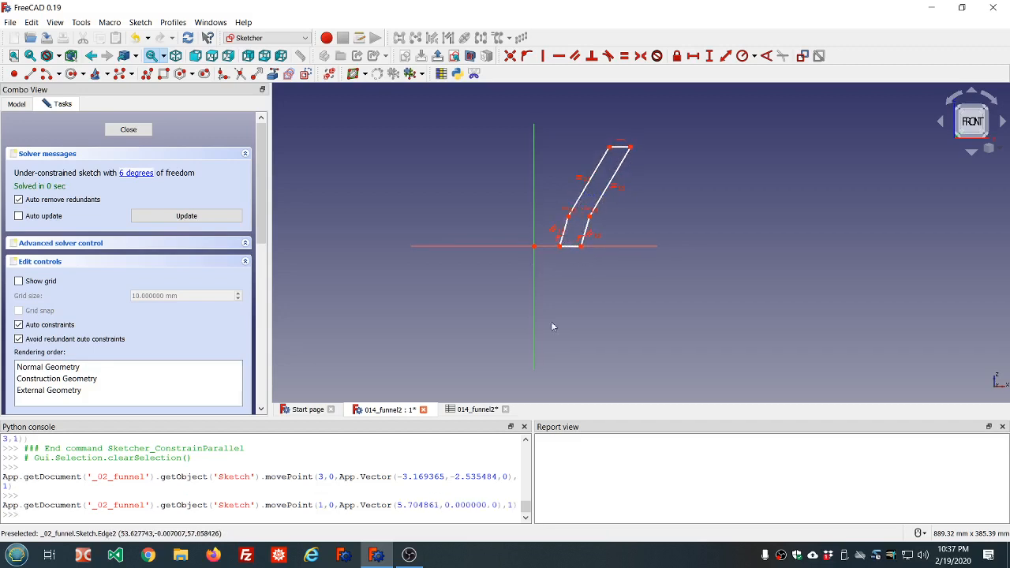
pyautogui.click(570, 247)
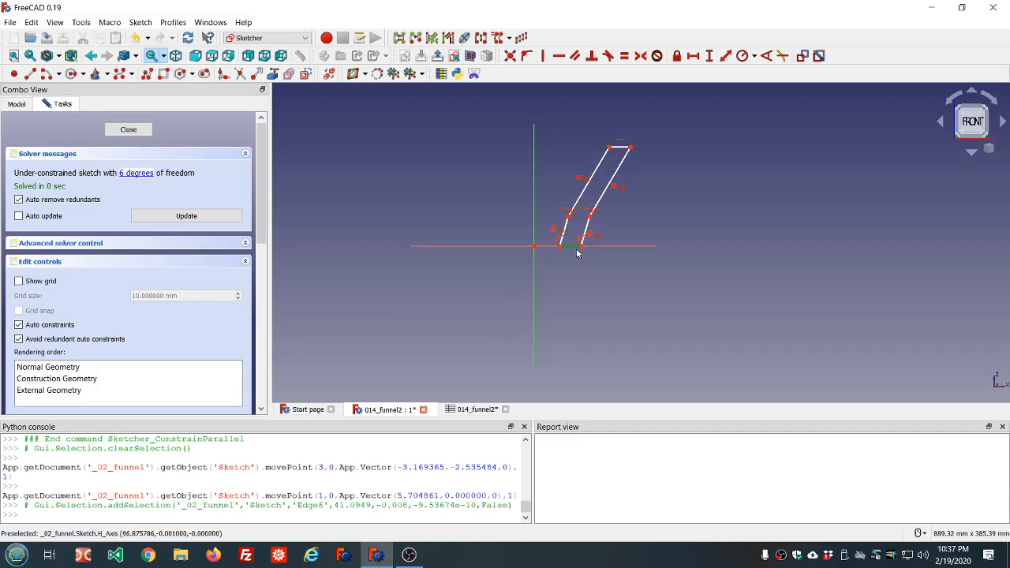
pyautogui.click(694, 56)
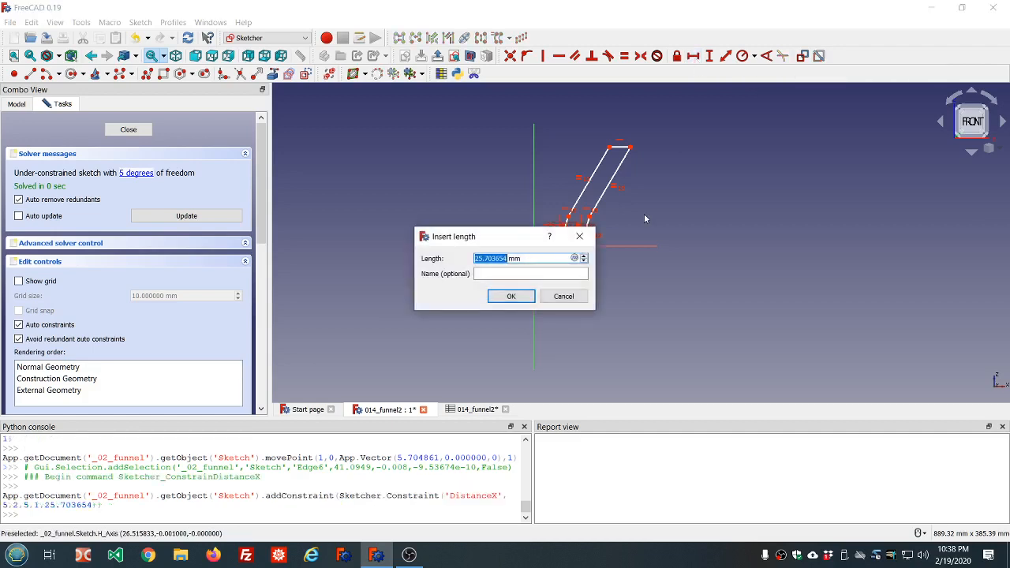
pyautogui.write('=ss.')
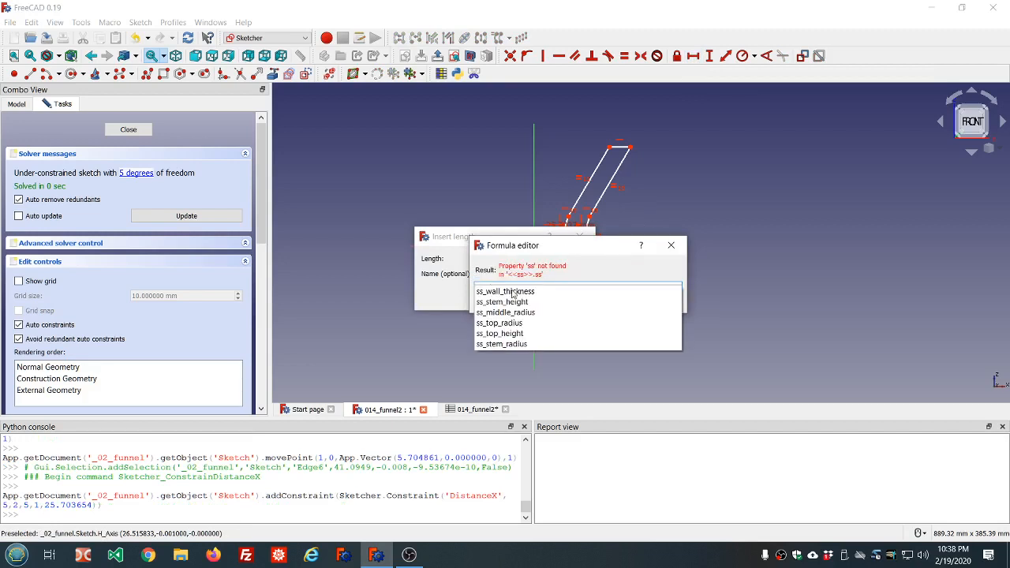
pyautogui.click(513, 291)
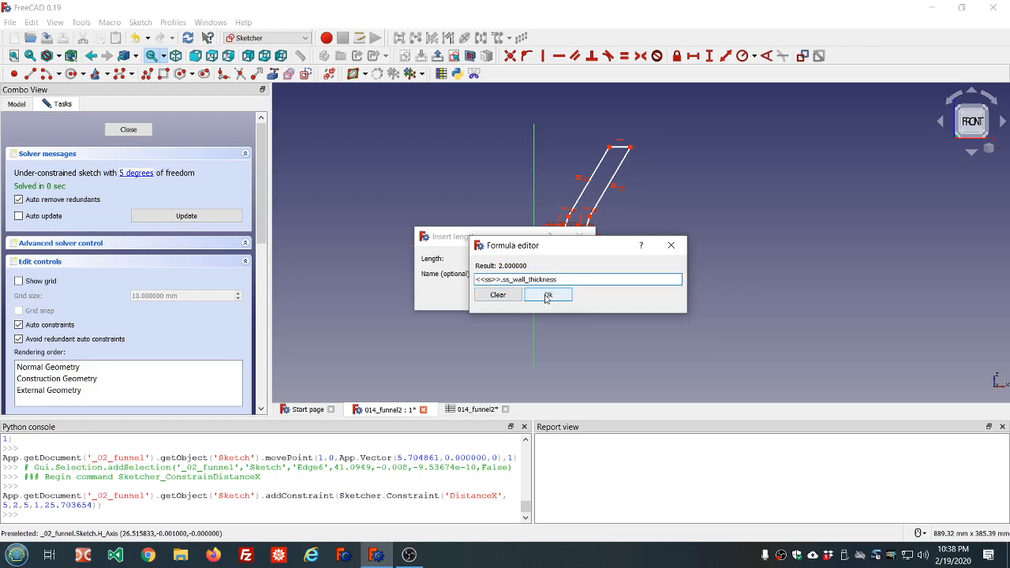
pyautogui.click(545, 296)
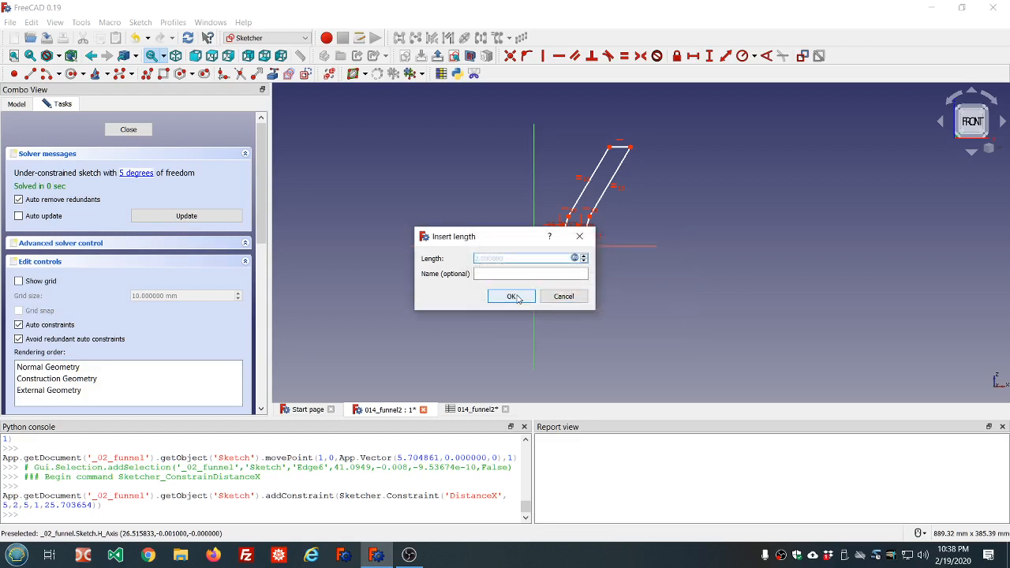
pyautogui.click(515, 297)
# Move the bottom edge's thickness dimension below the horizontal axis and shift the profile's top edge slightly downward
pyautogui.scroll(5, 597, 233)
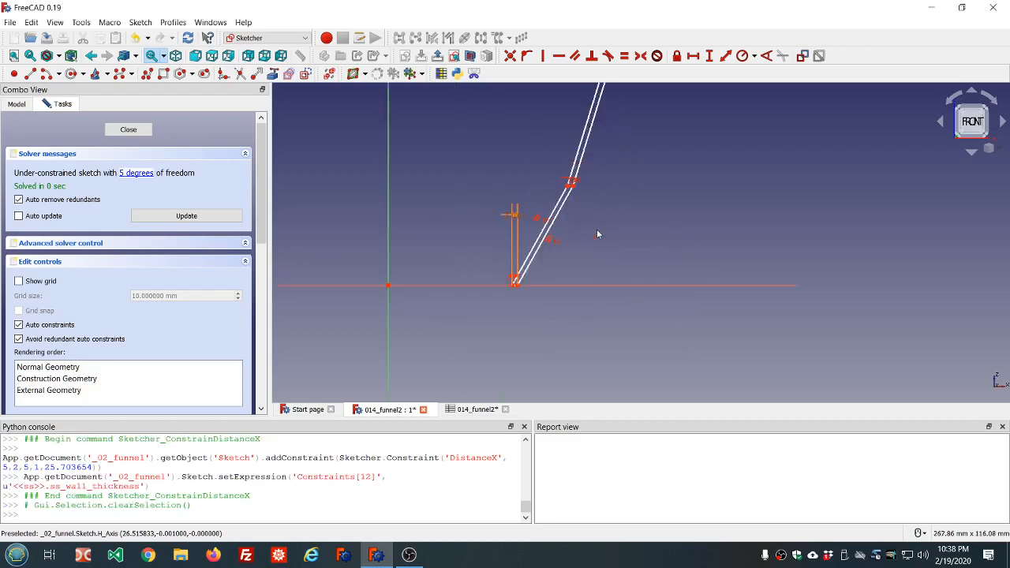
pyautogui.scroll(4, 574, 235)
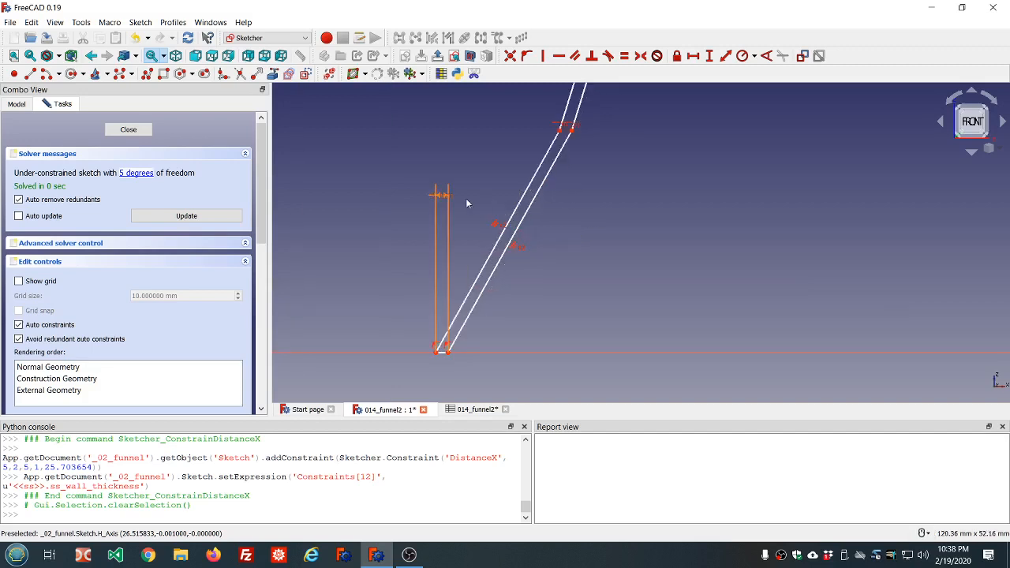
pyautogui.moveTo(442, 196); pyautogui.dragTo(431, 380)
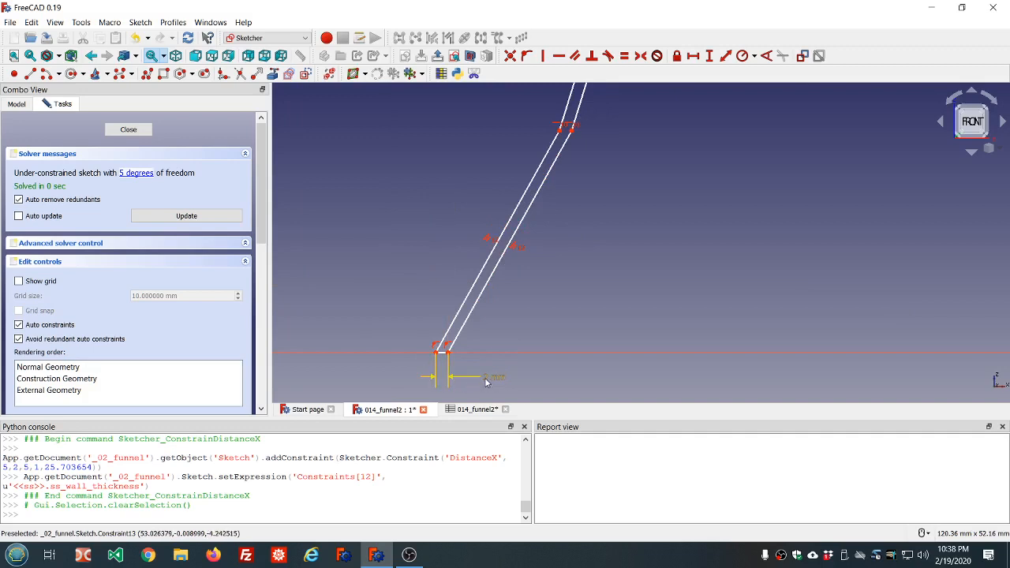
pyautogui.scroll(-3, 572, 298)
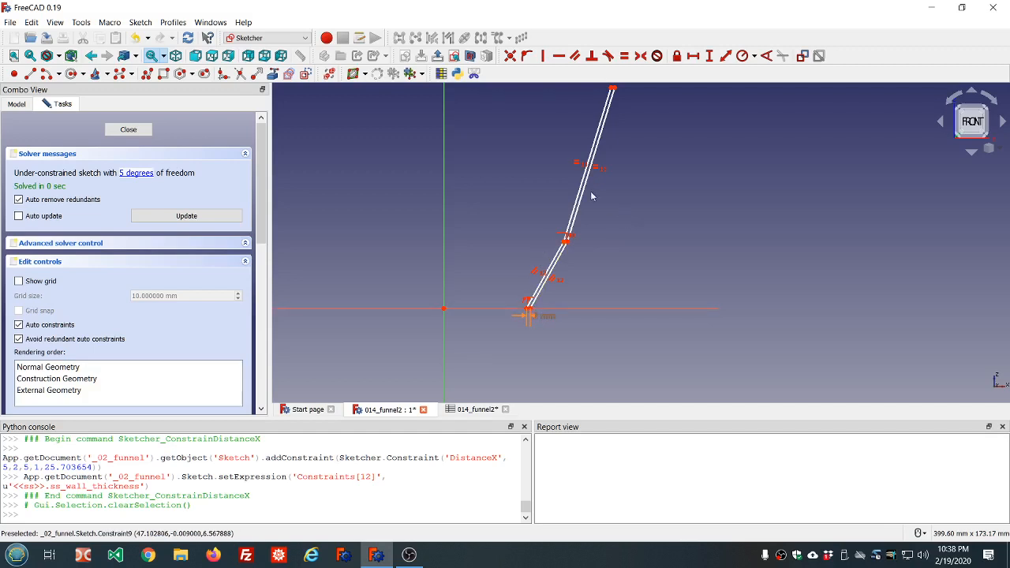
pyautogui.scroll(-1, 589, 191)
pyautogui.scroll(5, 614, 124)
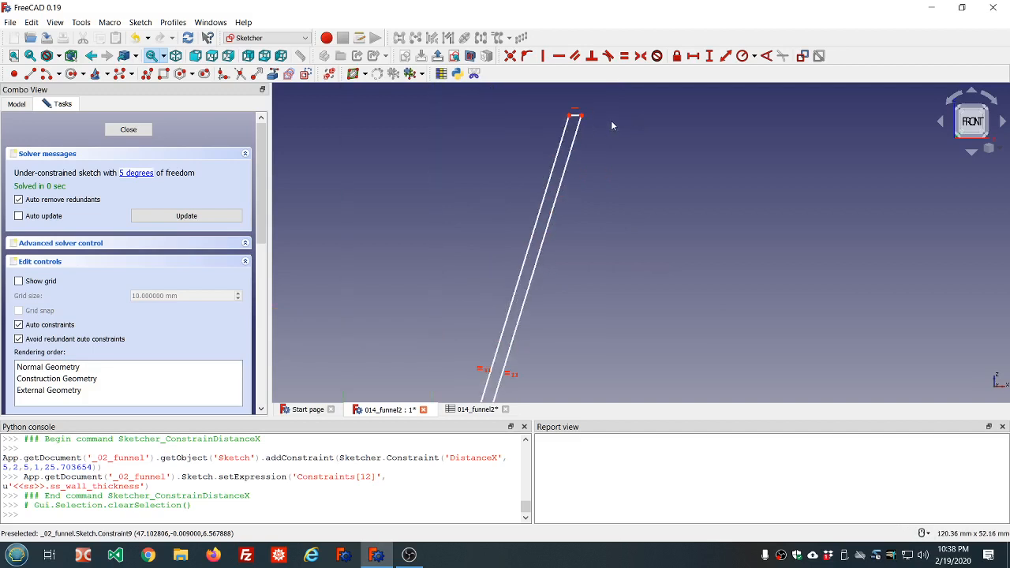
pyautogui.moveTo(578, 118); pyautogui.dragTo(575, 141)
pyautogui.scroll(-8, 577, 202)
pyautogui.scroll(6, 525, 340)
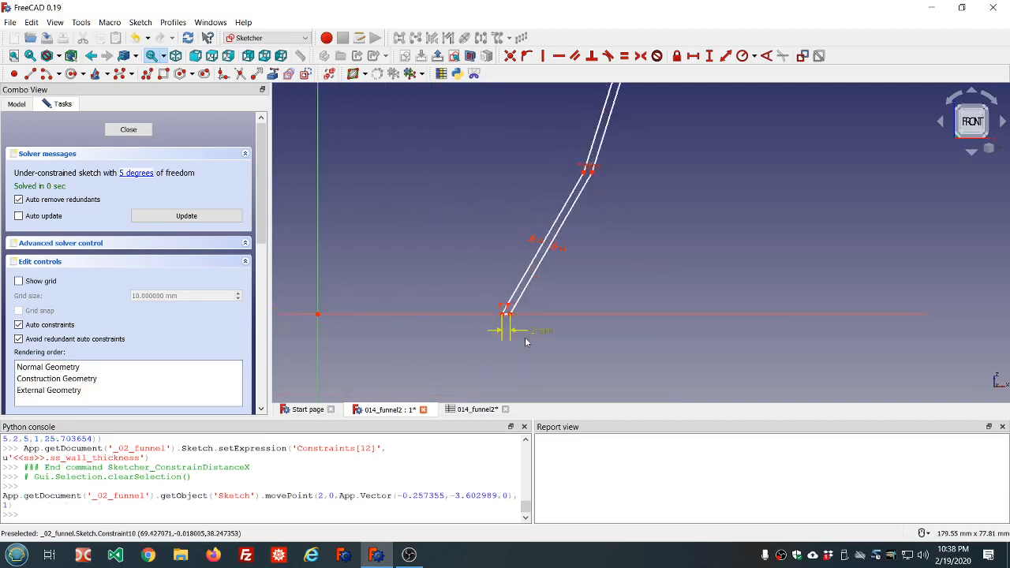
# Set the horizontal distance from the origin to the bottom edge's outer corner to the spreadsheet expression <<ss>>.ss_stem_radius
pyautogui.click(317, 317)
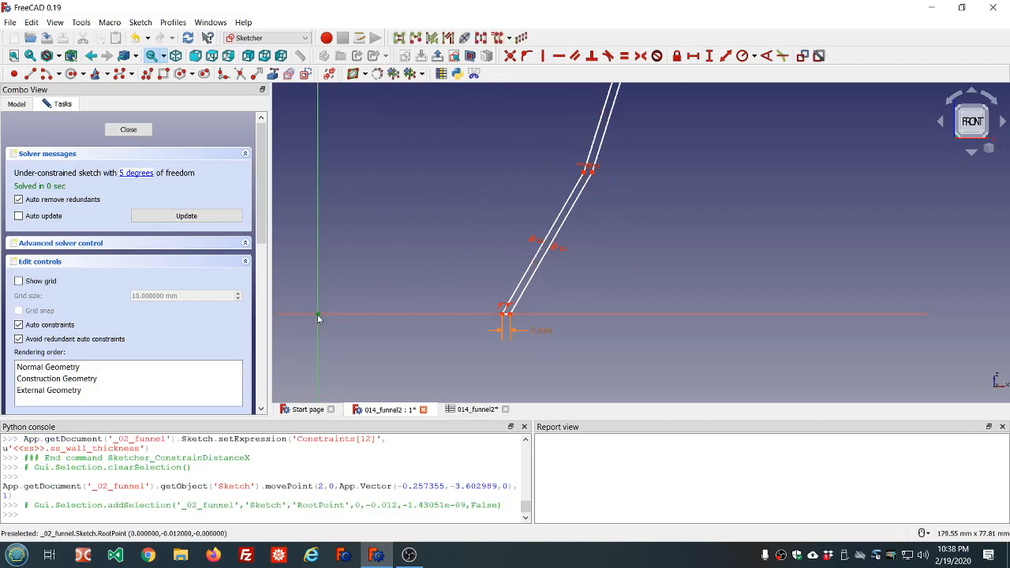
pyautogui.click(509, 319)
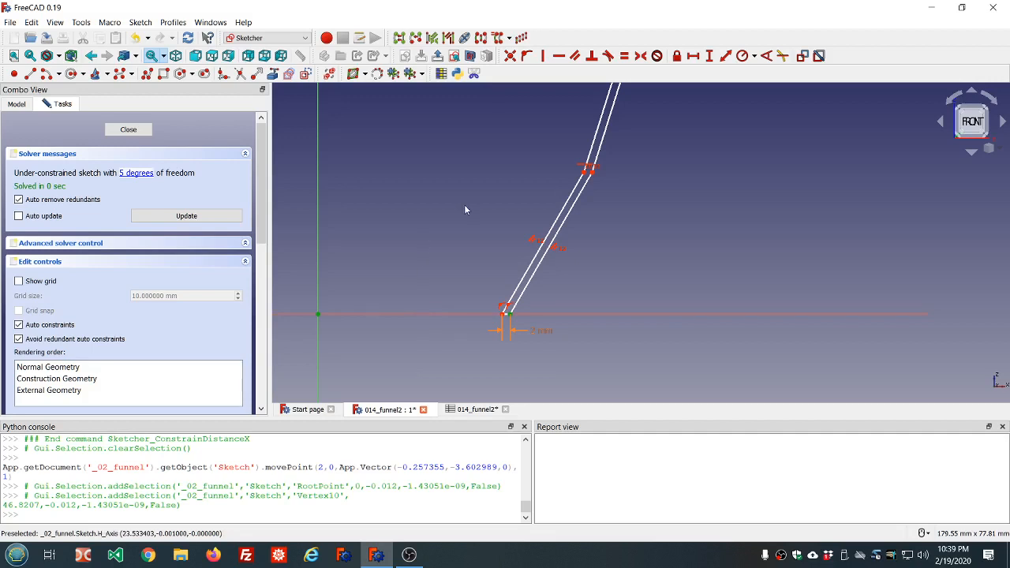
pyautogui.click(691, 56)
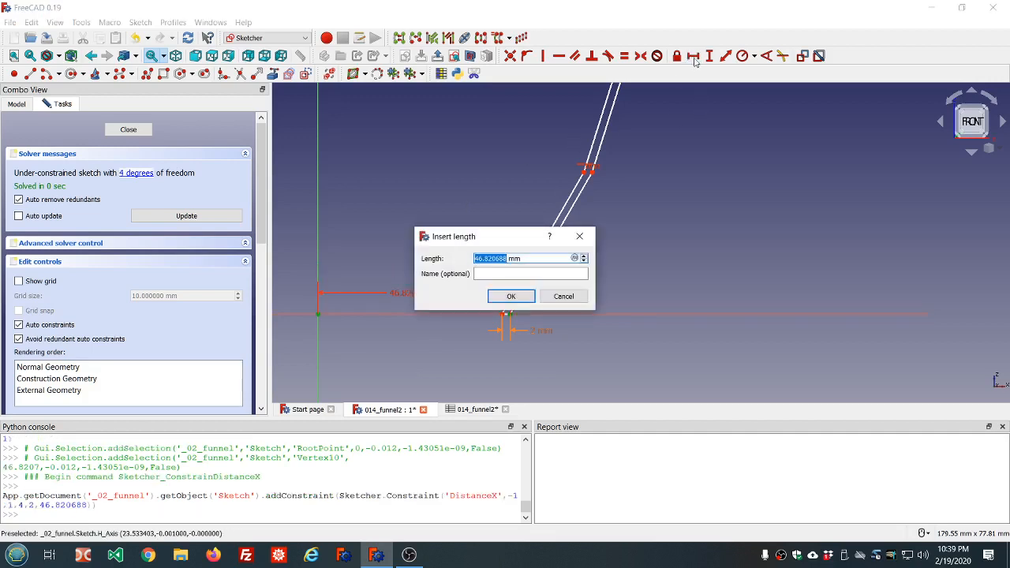
pyautogui.click(574, 258)
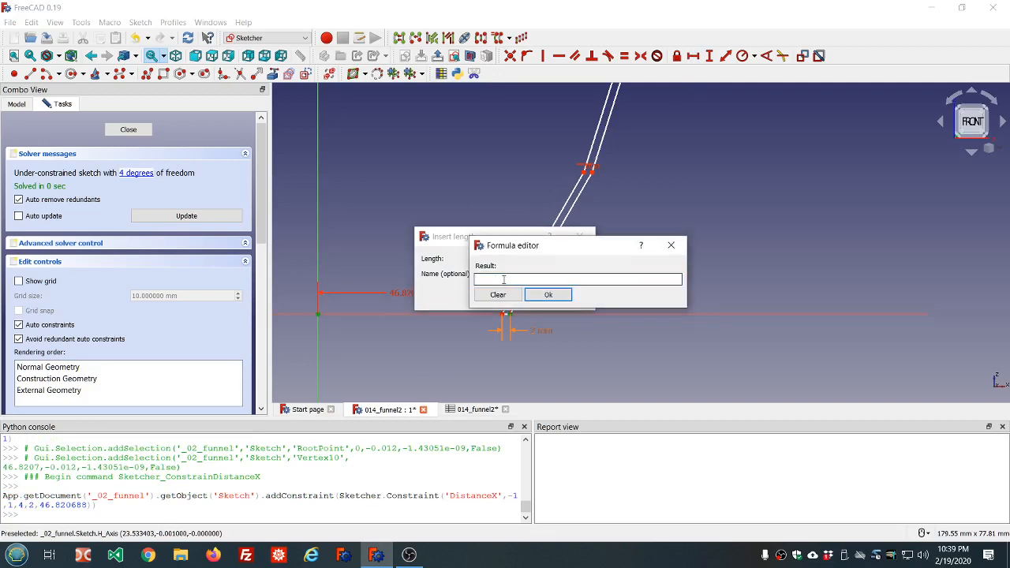
pyautogui.write('ss.ss')
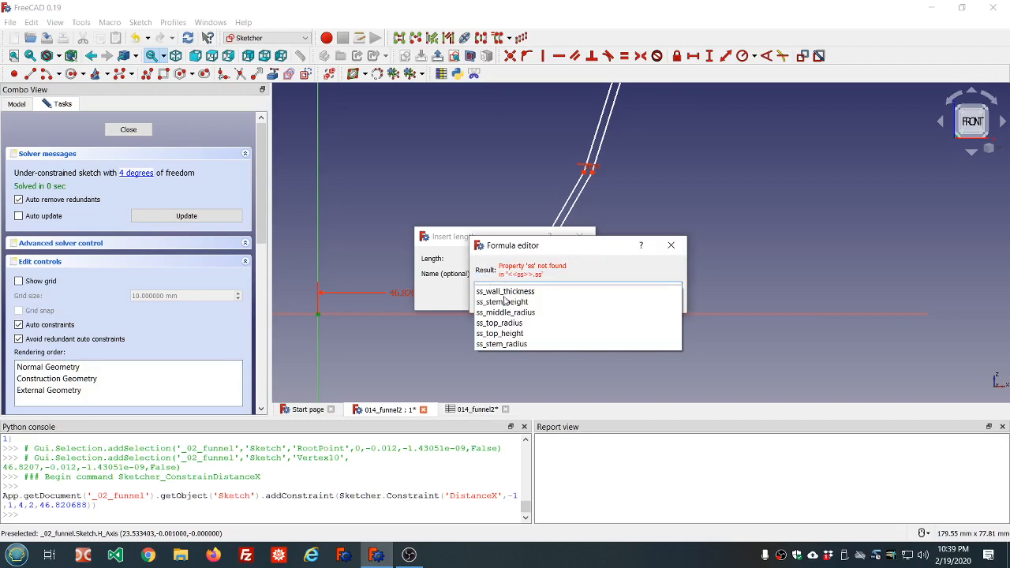
pyautogui.click(498, 344)
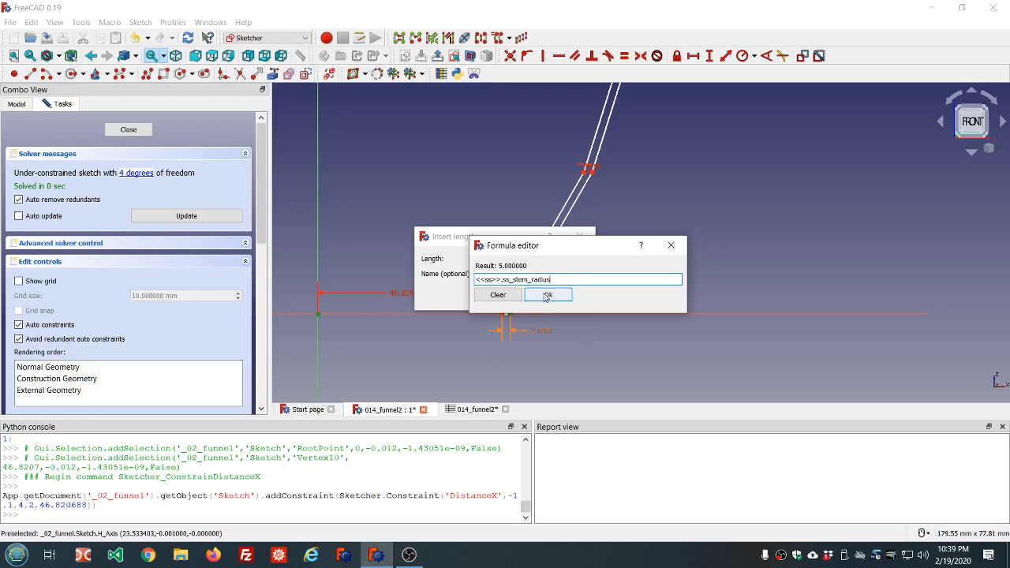
pyautogui.click(545, 294)
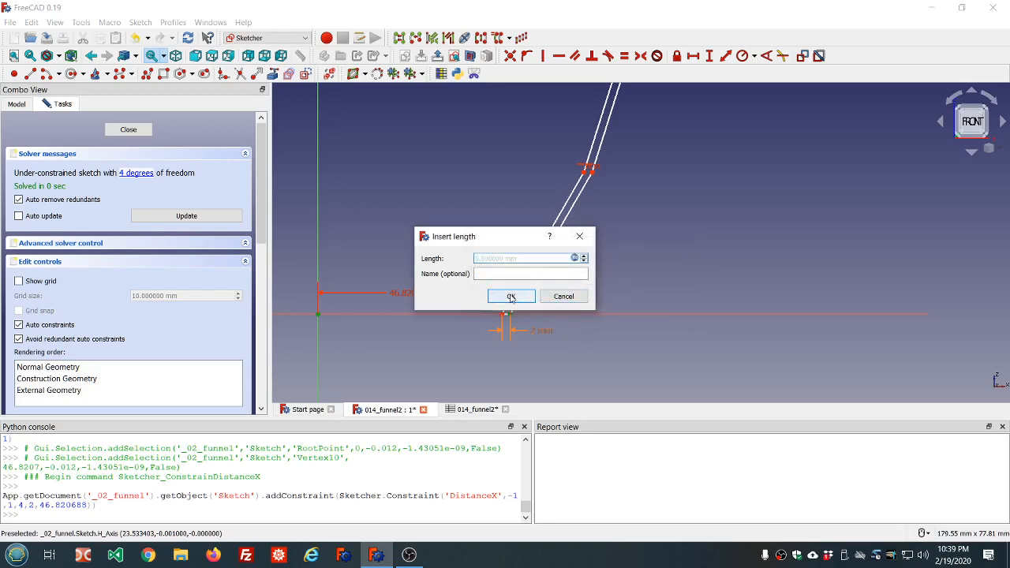
pyautogui.click(511, 298)
# Move the profile's inner bend corner inward to about (11.6, 34.3) mm and its inner top corner to about (46, 107.2) mm
pyautogui.scroll(-2, 422, 312)
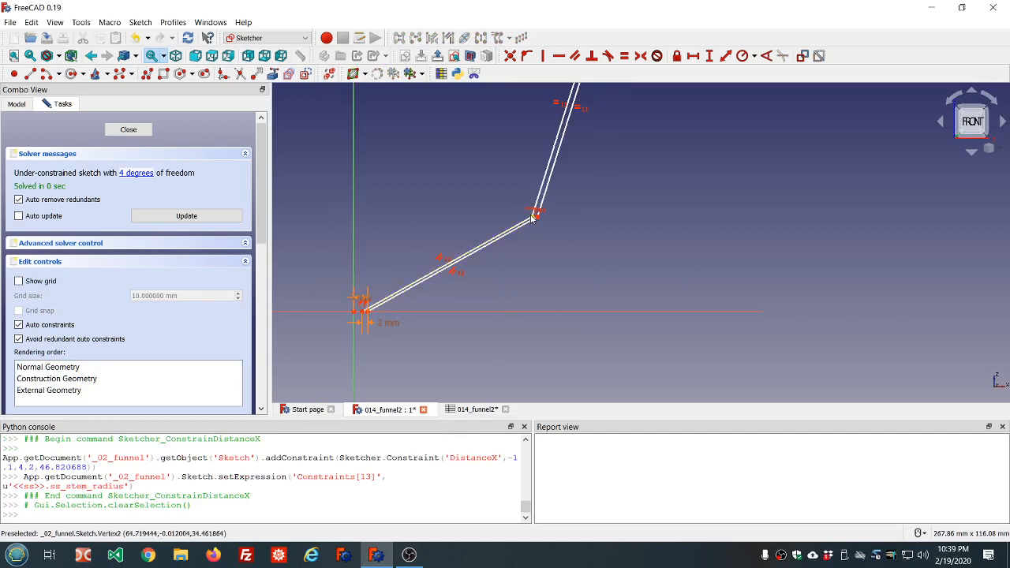
pyautogui.moveTo(533, 219); pyautogui.dragTo(388, 221)
pyautogui.scroll(-2, 407, 228)
pyautogui.scroll(3, 381, 204)
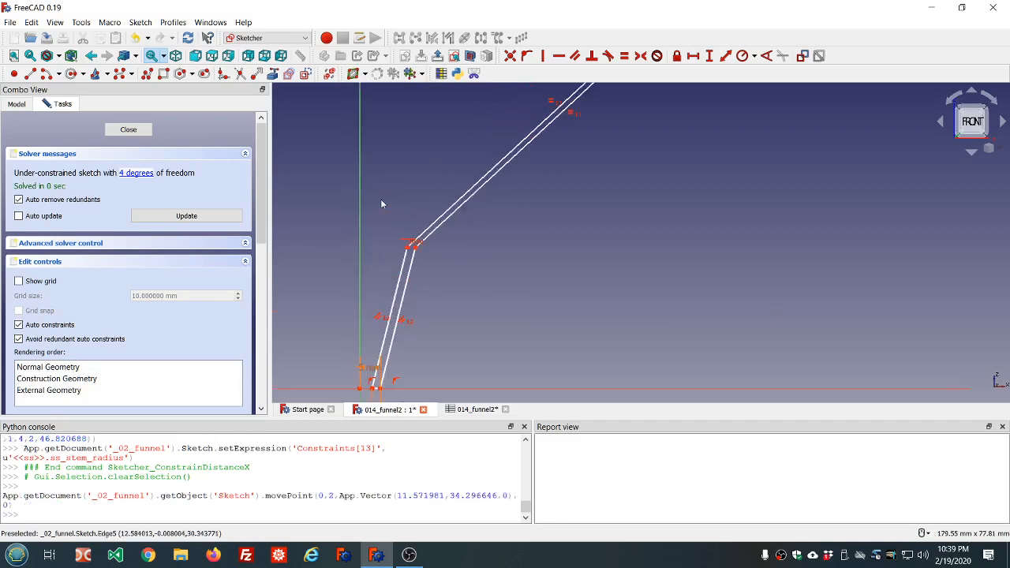
pyautogui.scroll(-4, 395, 195)
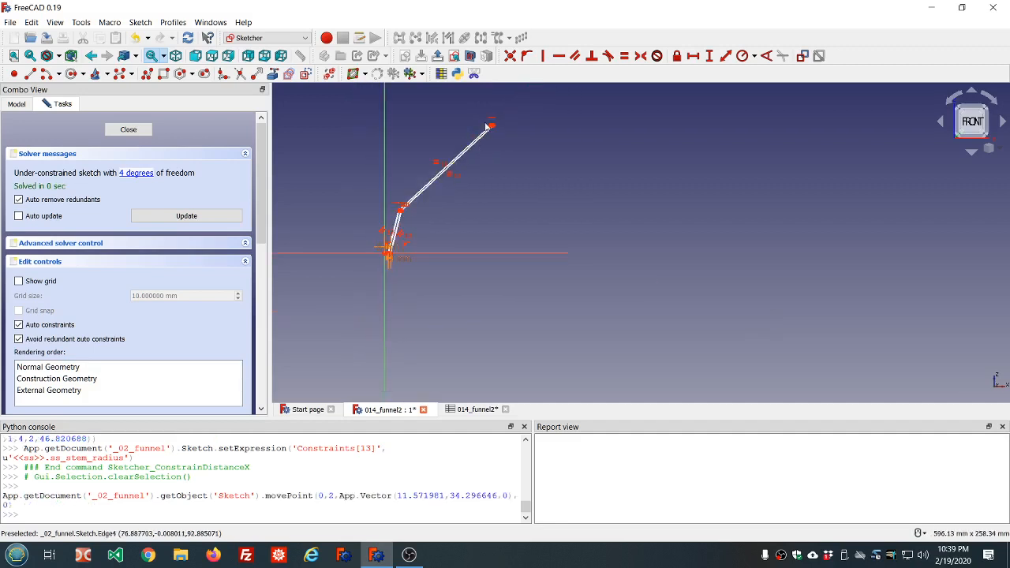
pyautogui.moveTo(490, 126); pyautogui.dragTo(442, 122)
pyautogui.scroll(5, 397, 227)
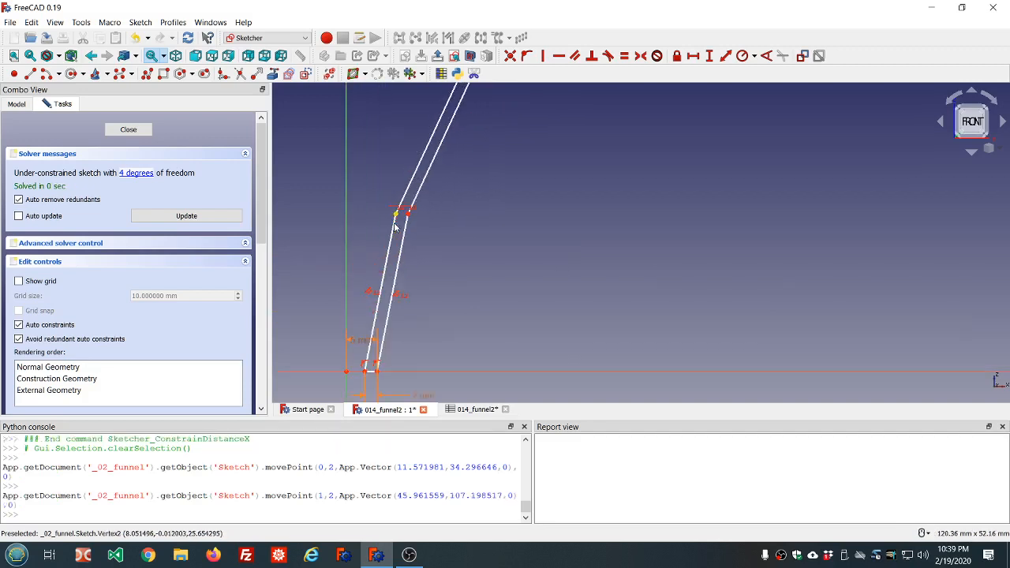
pyautogui.click(407, 214)
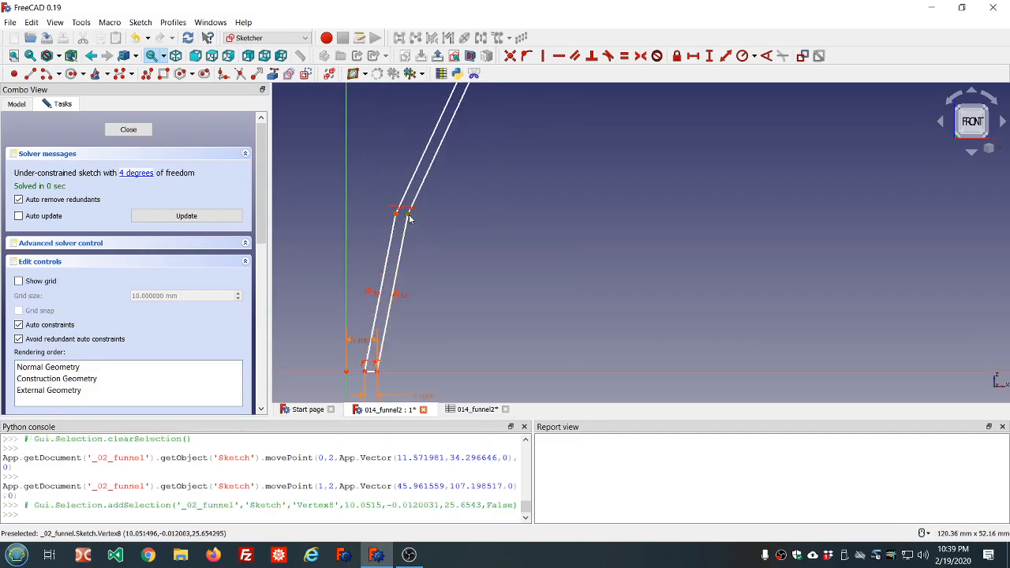
pyautogui.click(346, 371)
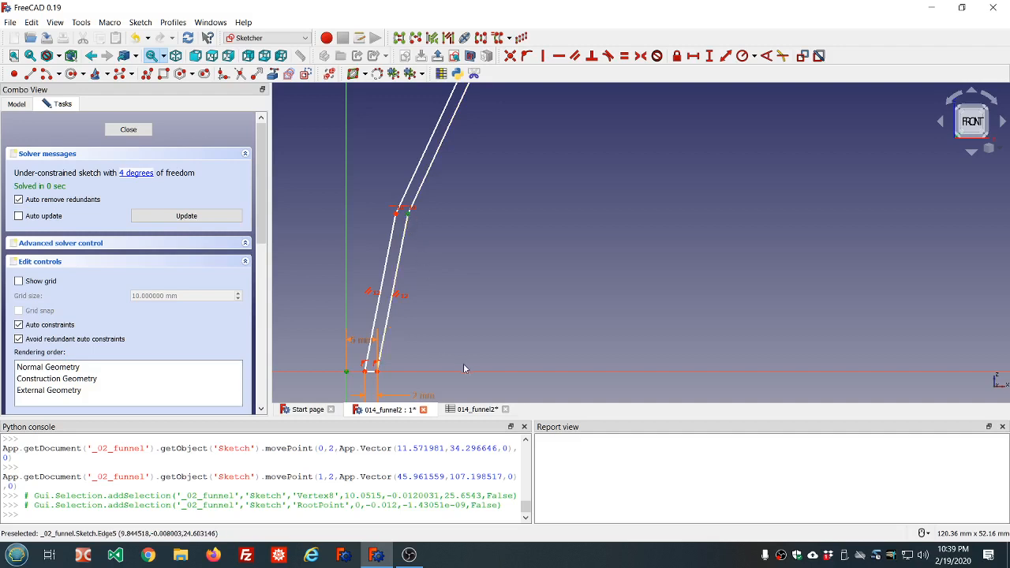
pyautogui.click(346, 373)
pyautogui.click(479, 256)
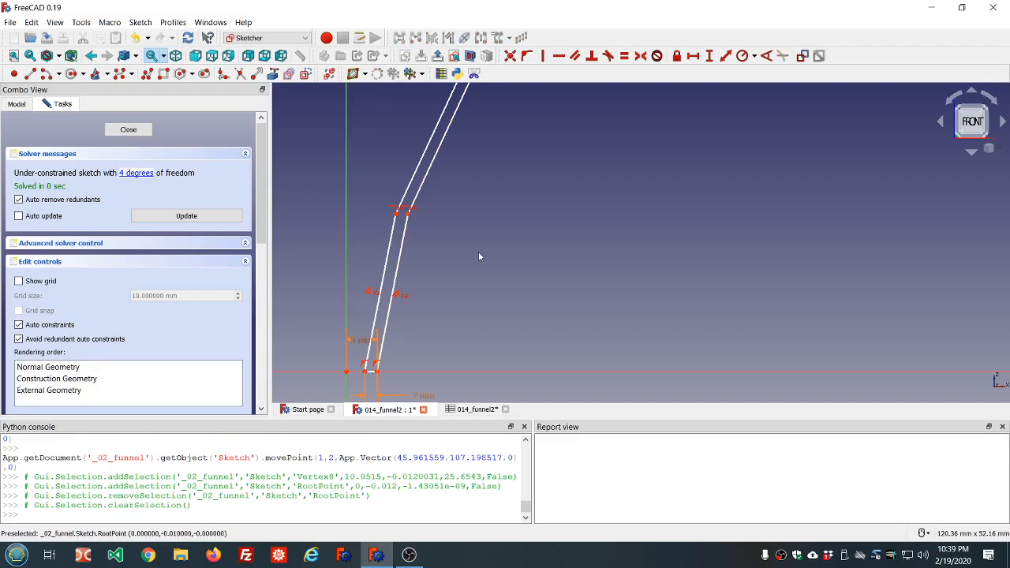
# Set the horizontal distance from the vertical axis to the outer bend corner to the spreadsheet expression <<ss>>.ss_middle_radius
pyautogui.click(409, 214)
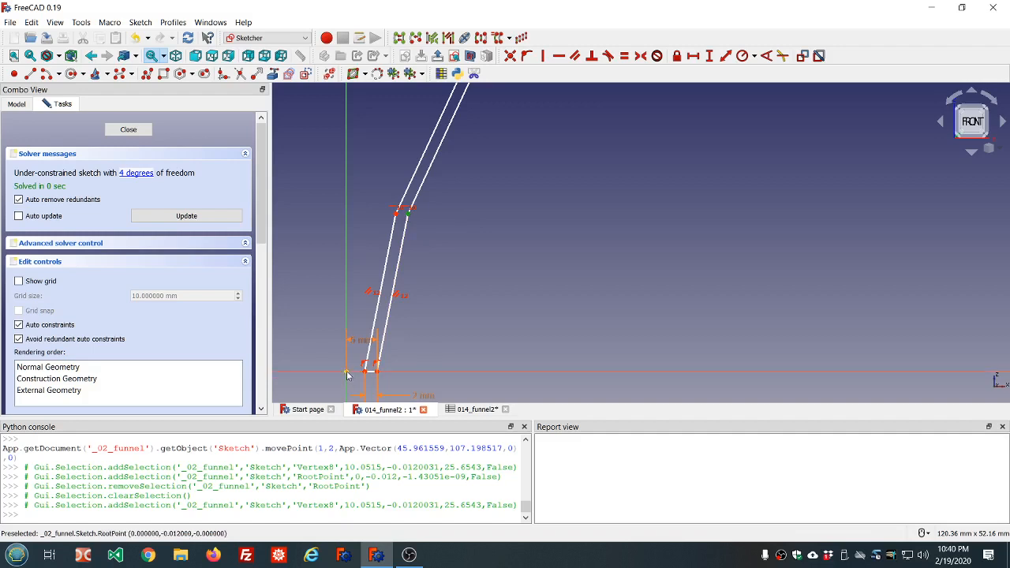
pyautogui.click(693, 56)
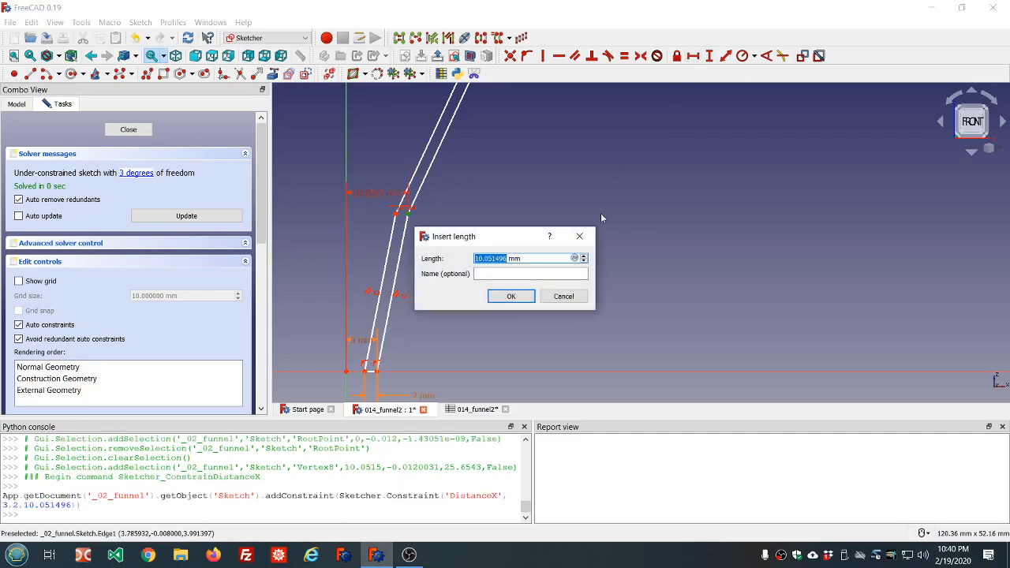
pyautogui.click(574, 258)
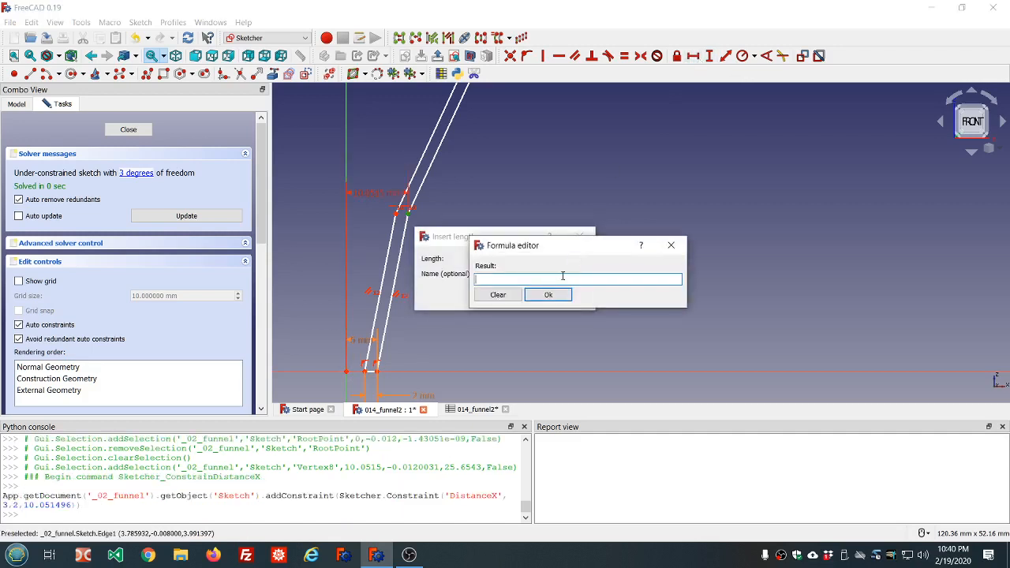
pyautogui.write('ss')
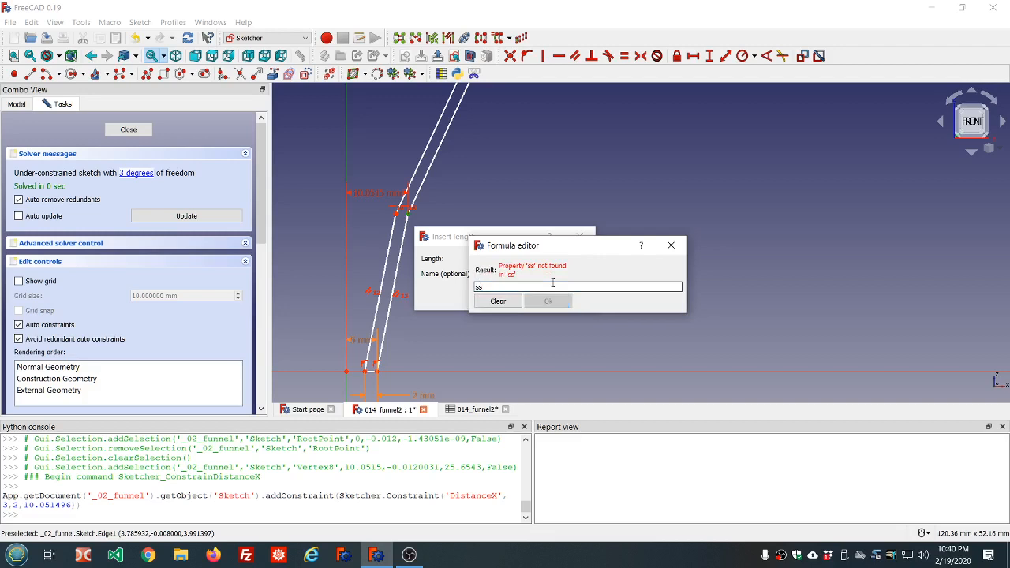
pyautogui.write('>>.ss')
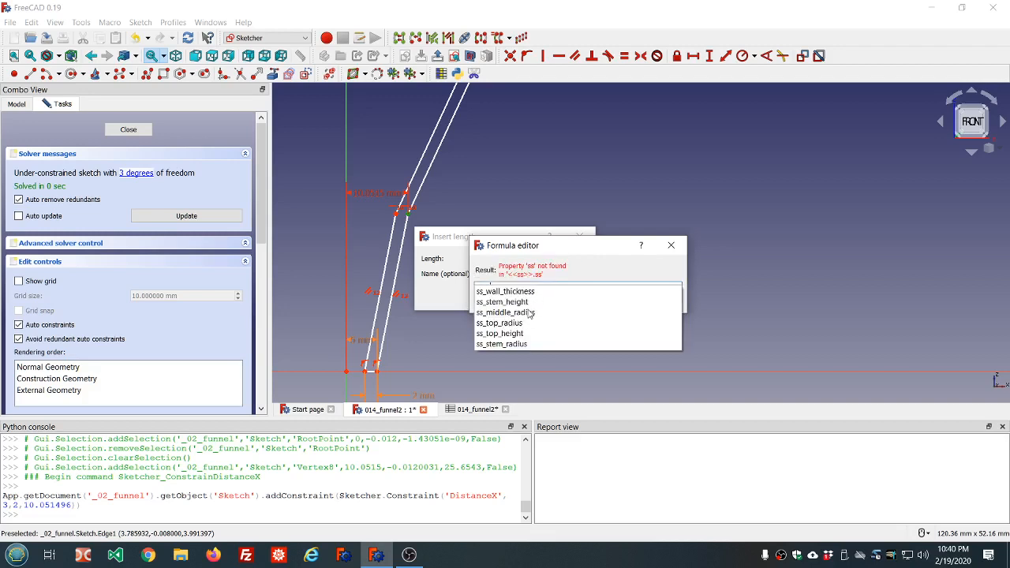
pyautogui.click(530, 313)
pyautogui.click(549, 295)
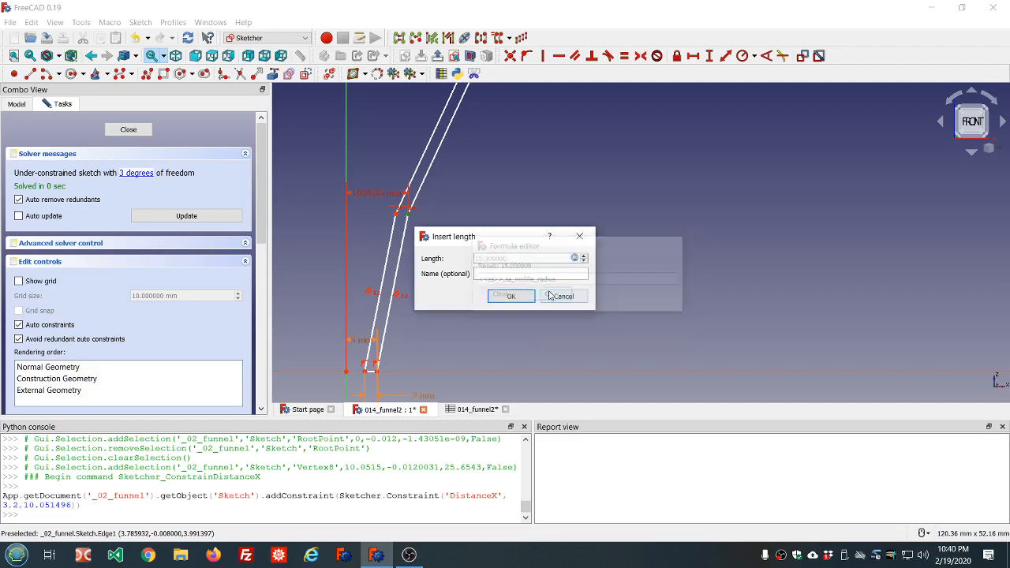
pyautogui.click(516, 297)
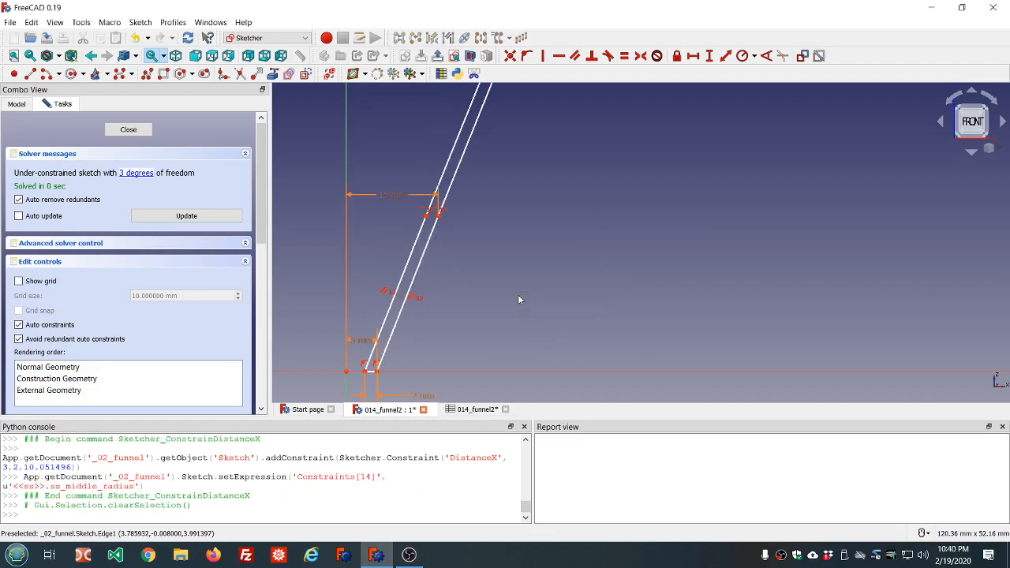
# Examine the wall profile between its bend and its top edge
pyautogui.scroll(-5, 486, 295)
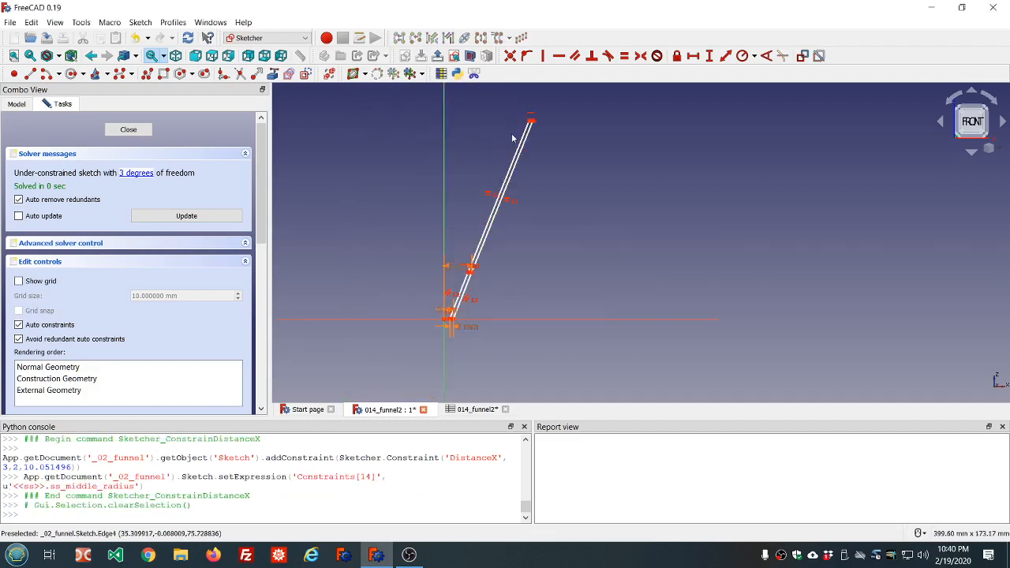
pyautogui.scroll(6, 543, 110)
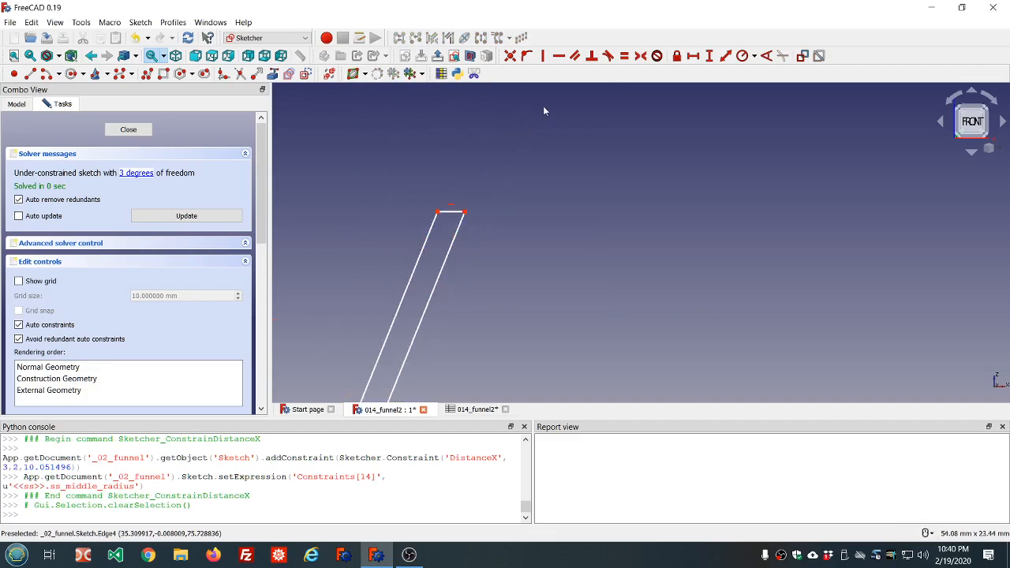
pyautogui.scroll(-3, 485, 192)
pyautogui.scroll(-8, 435, 397)
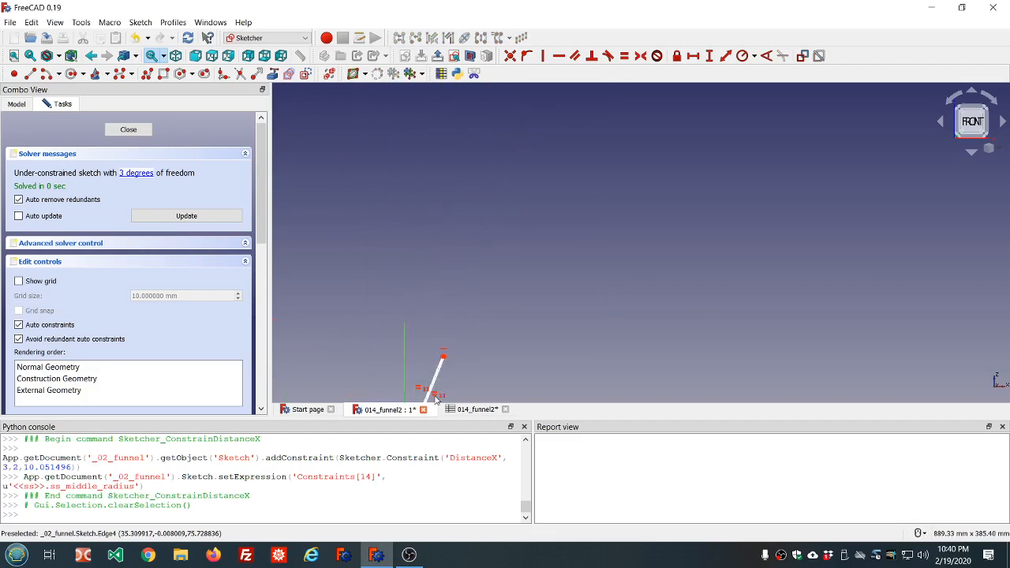
pyautogui.scroll(10, 436, 343)
pyautogui.moveTo(432, 342); pyautogui.dragTo(430, 83, button='middle')
pyautogui.scroll(4, 428, 108)
pyautogui.scroll(-14, 440, 207)
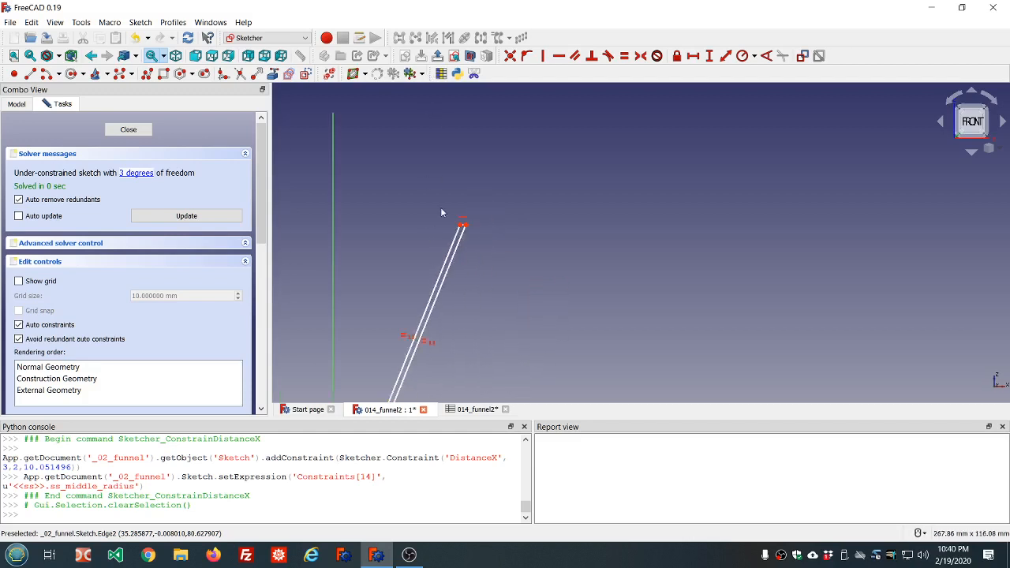
pyautogui.scroll(8, 432, 240)
pyautogui.scroll(3, 421, 275)
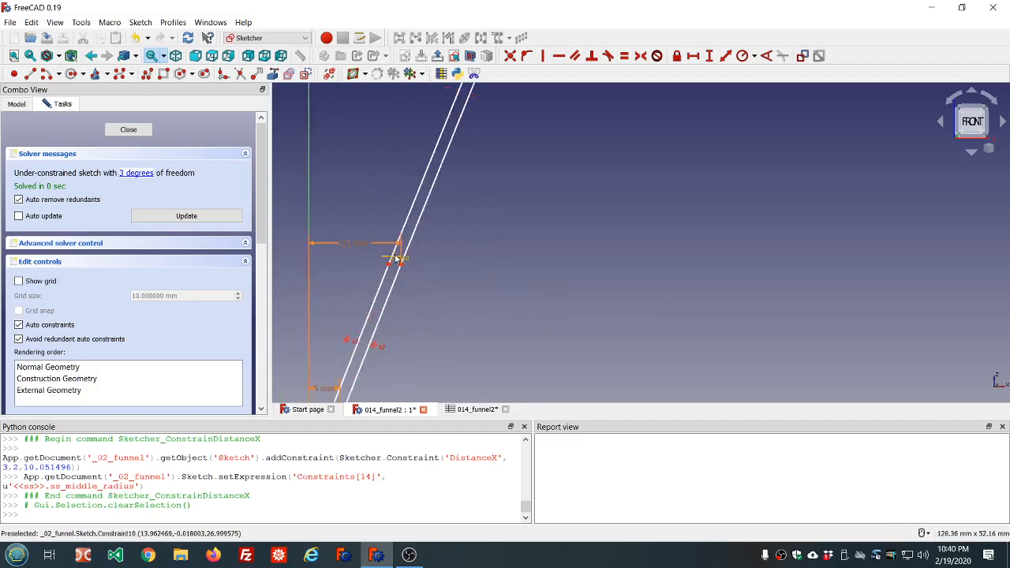
pyautogui.scroll(-3, 409, 282)
pyautogui.scroll(-3, 409, 286)
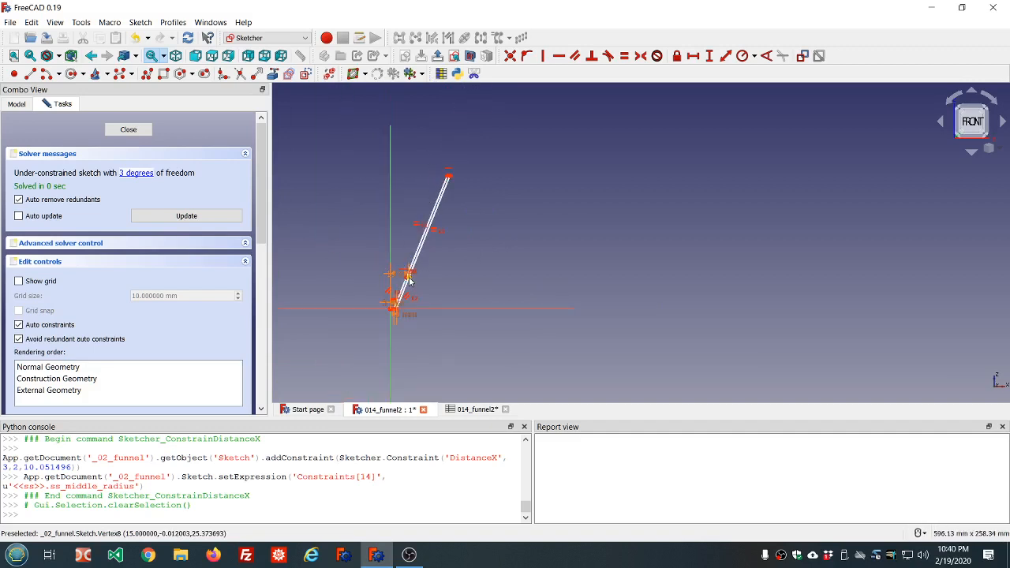
pyautogui.scroll(3, 404, 305)
pyautogui.scroll(-4, 400, 310)
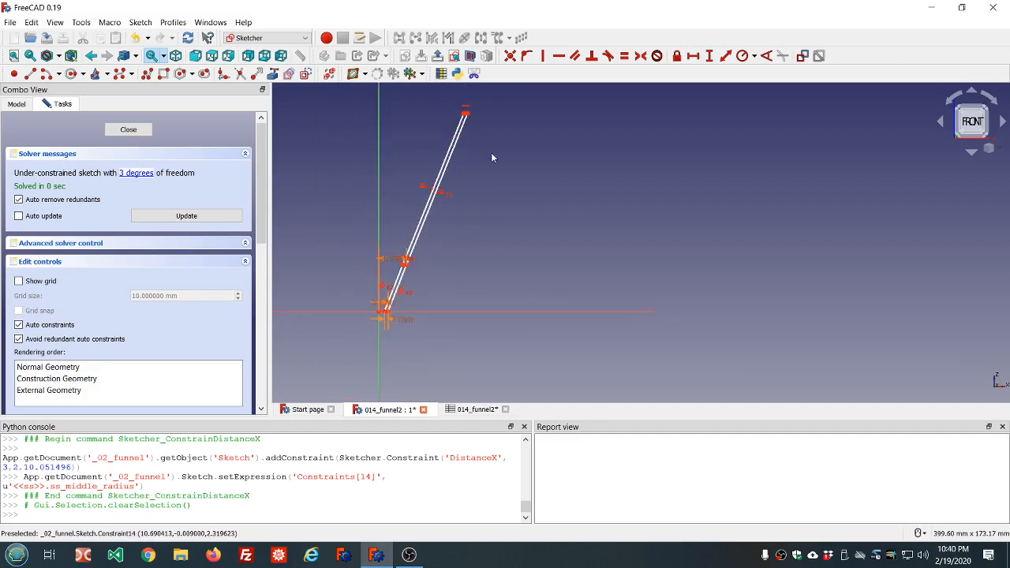
pyautogui.scroll(4, 485, 147)
pyautogui.scroll(-4, 470, 130)
pyautogui.scroll(4, 477, 97)
pyautogui.scroll(-1, 475, 98)
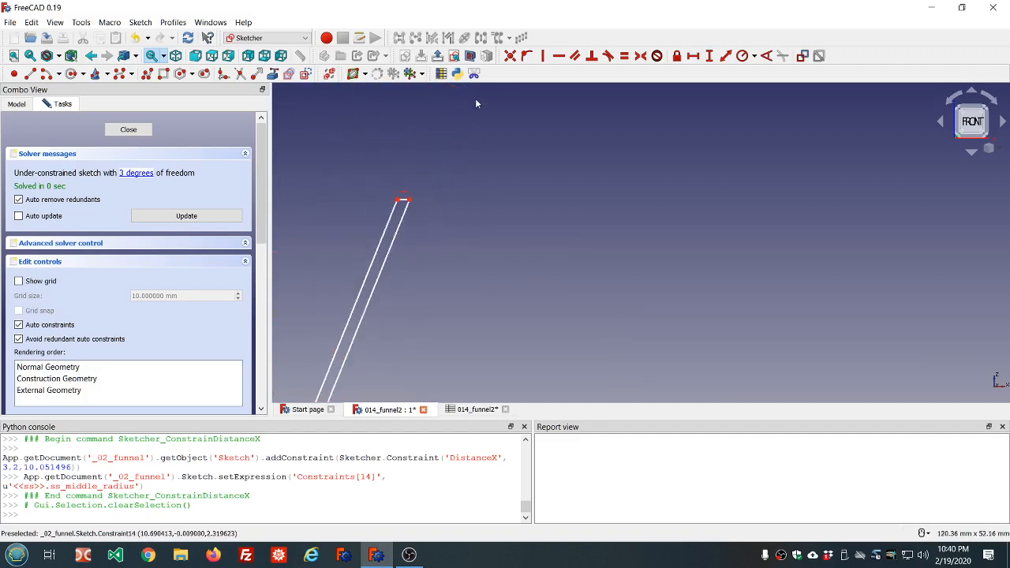
# Set the horizontal distance from the vertical axis to the outer top corner to the spreadsheet expression <<ss>>.ss_top_radius
pyautogui.scroll(-3, 476, 103)
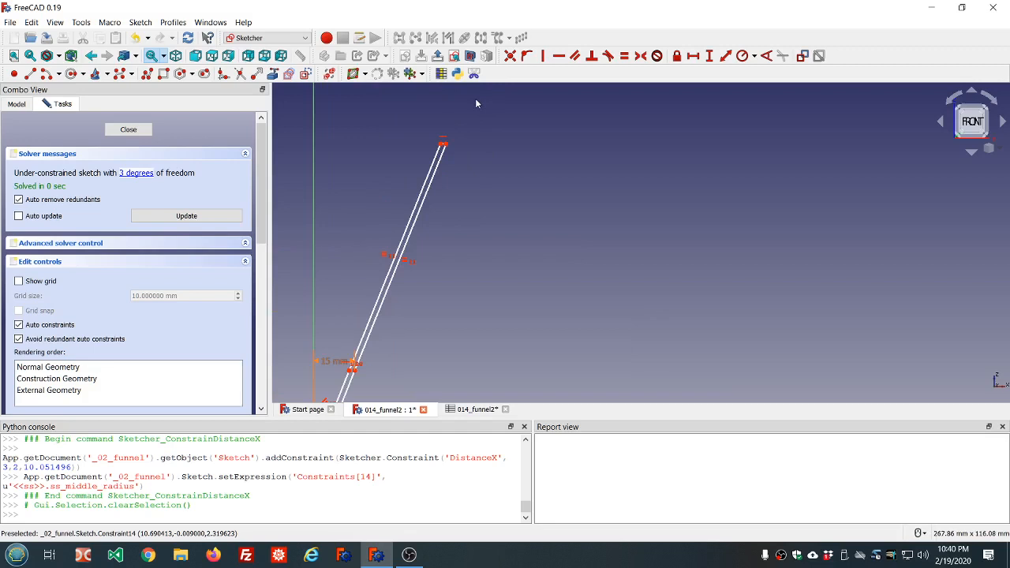
pyautogui.click(446, 146)
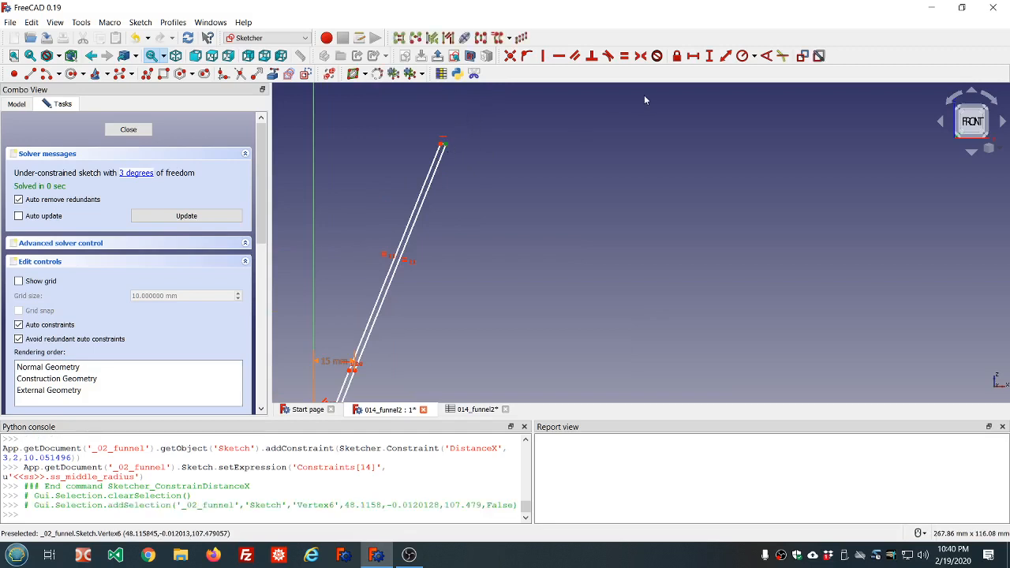
pyautogui.click(694, 56)
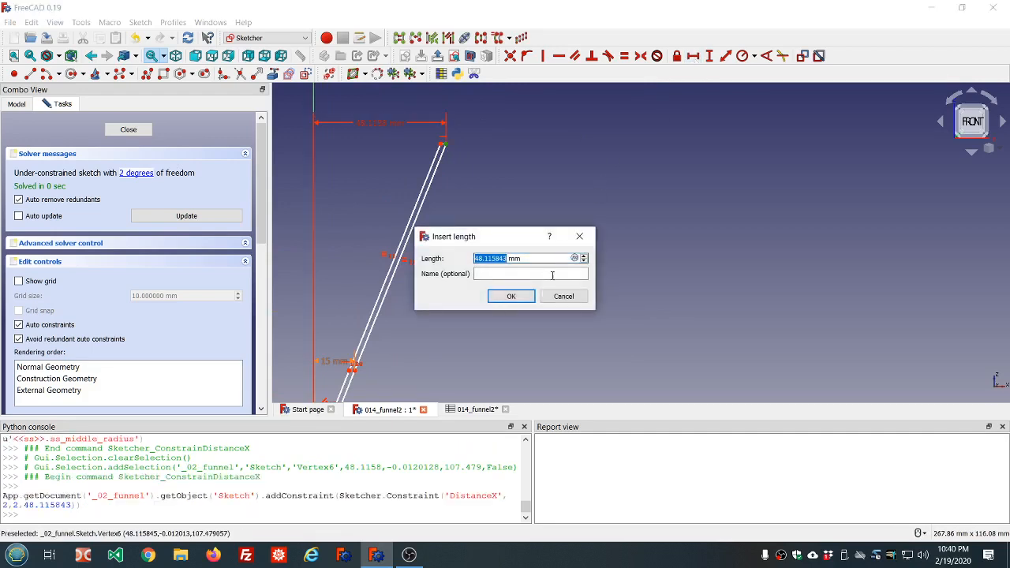
pyautogui.click(574, 259)
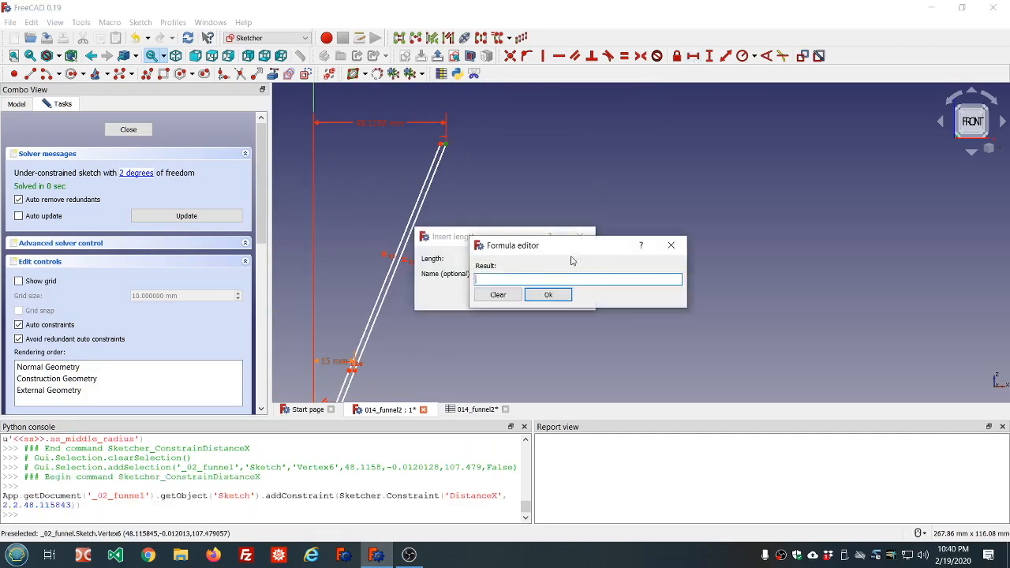
pyautogui.write('<<ss>>.ss')
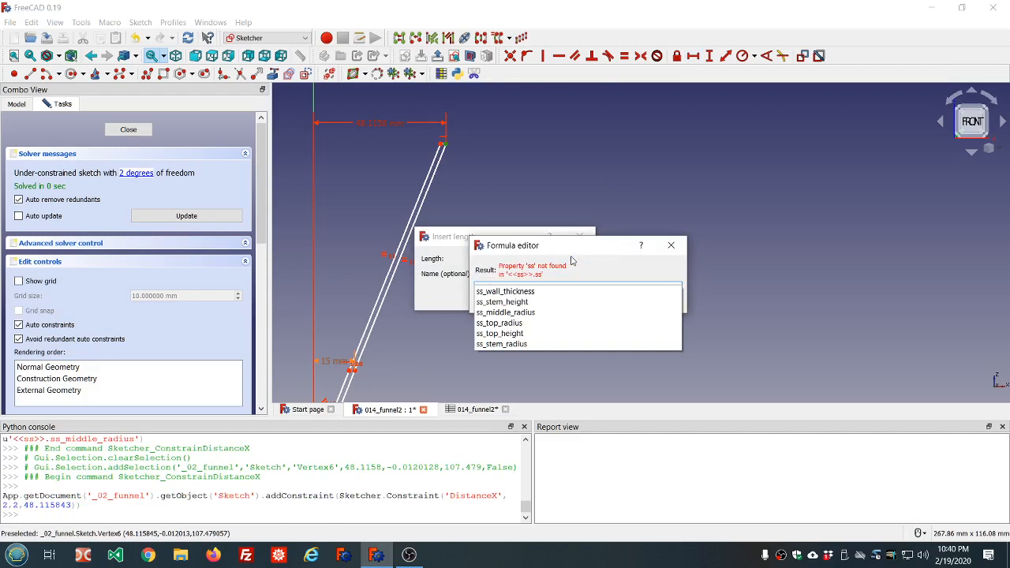
pyautogui.click(518, 325)
pyautogui.click(517, 323)
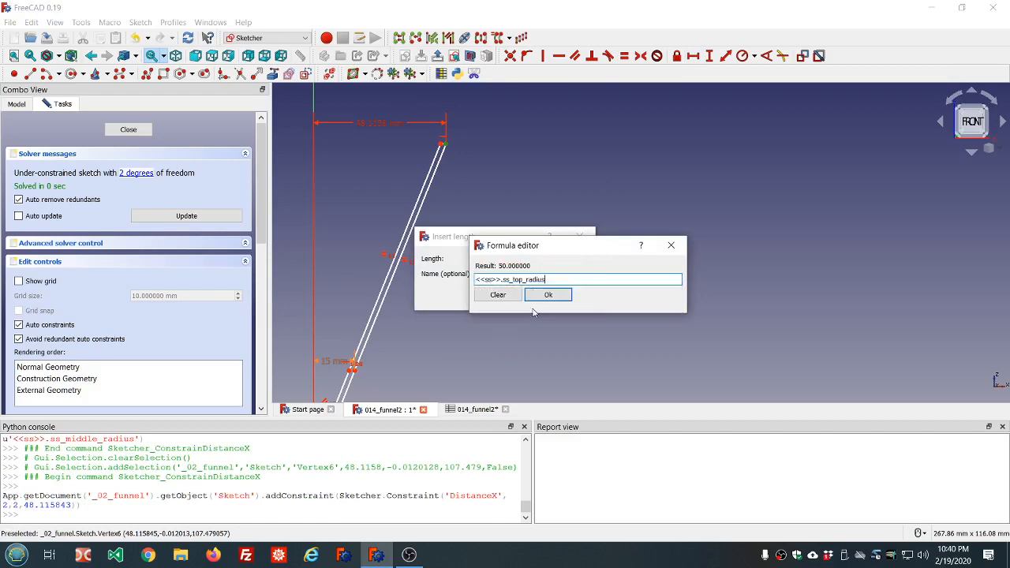
pyautogui.click(539, 301)
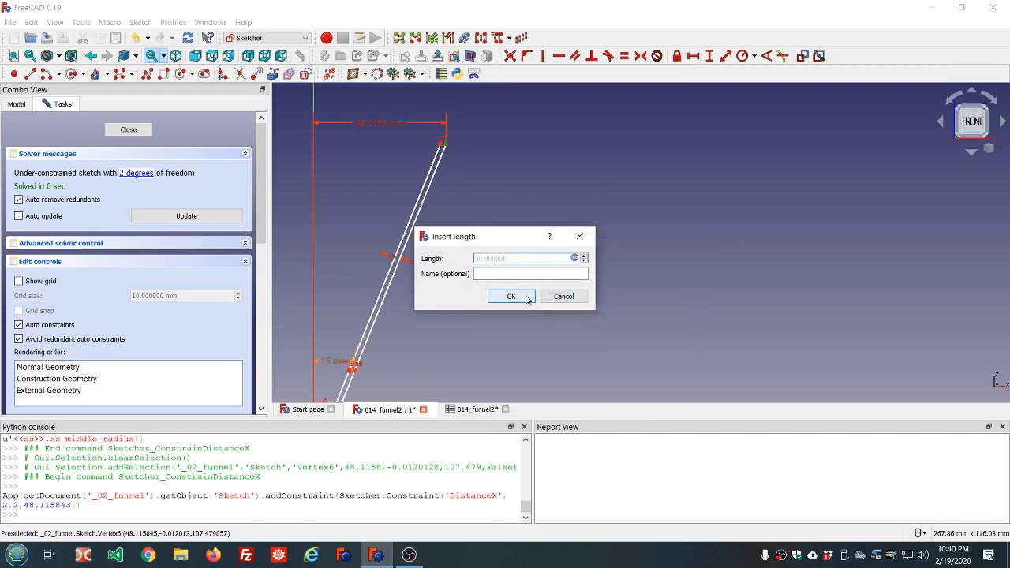
pyautogui.click(525, 297)
# Move the outer bend corner to a height of about 32 mm and the outer top corner to about 111 mm
pyautogui.scroll(-5, 489, 290)
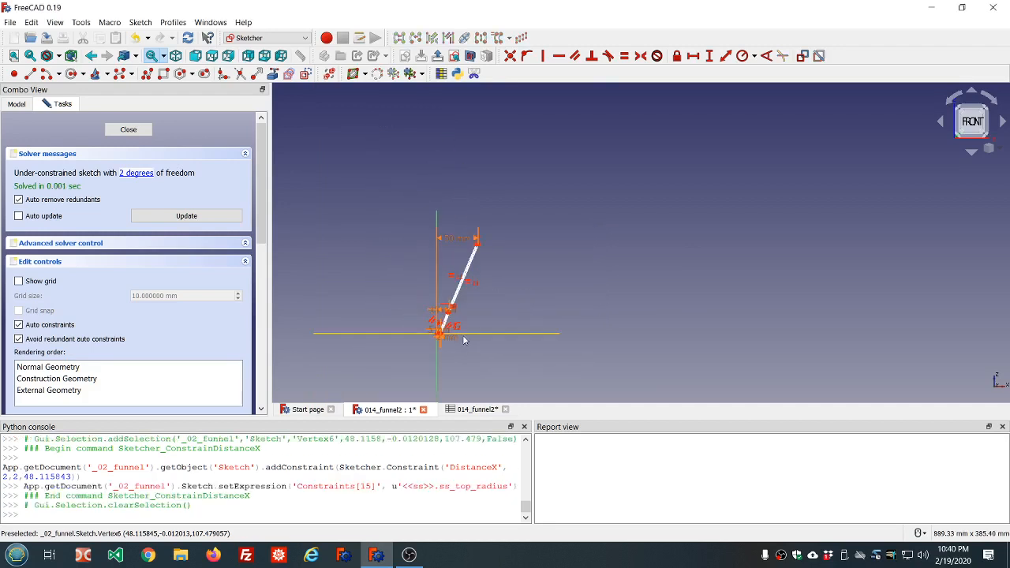
pyautogui.scroll(8, 463, 337)
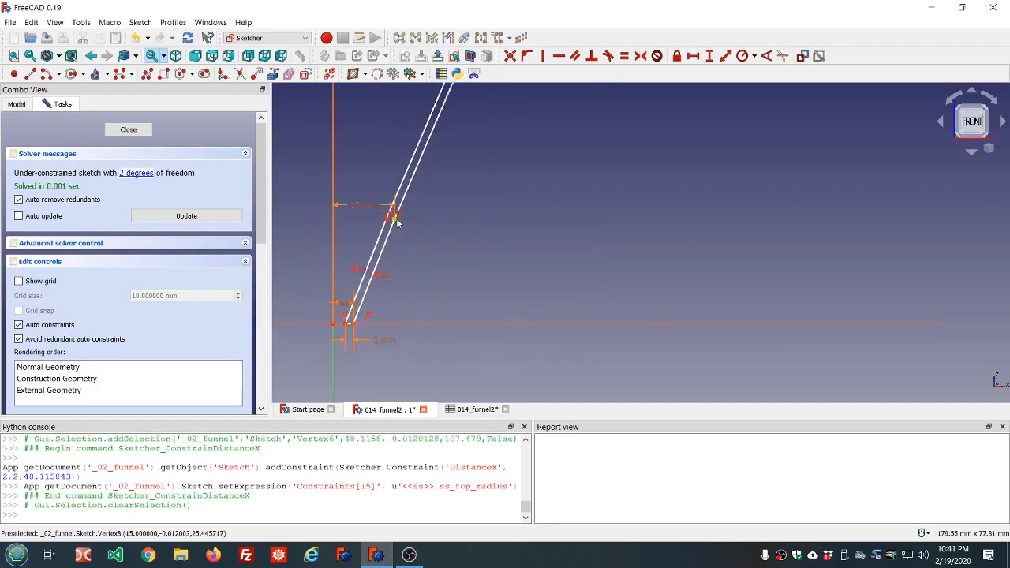
pyautogui.moveTo(394, 214)
pyautogui.mouseDown()
pyautogui.moveTo(392, 190)
pyautogui.moveTo(405, 205)
pyautogui.moveTo(397, 182)
pyautogui.moveTo(392, 203)
pyautogui.moveTo(392, 150)
pyautogui.moveTo(392, 219)
pyautogui.moveTo(391, 194)
pyautogui.mouseUp()
pyautogui.scroll(-4, 400, 199)
pyautogui.scroll(-6, 435, 140)
pyautogui.scroll(5, 443, 118)
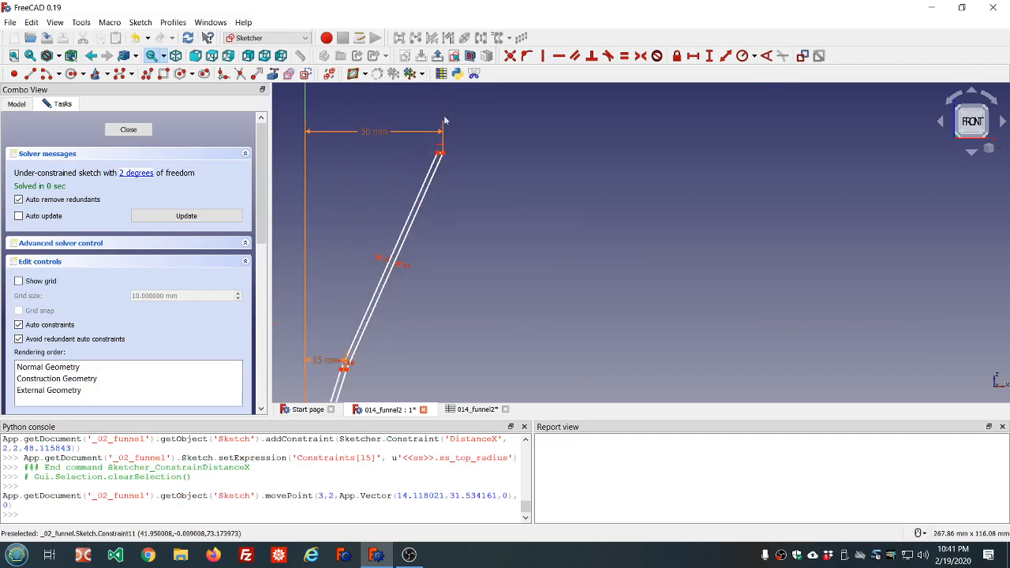
pyautogui.moveTo(442, 188); pyautogui.dragTo(434, 182)
pyautogui.scroll(-3, 357, 331)
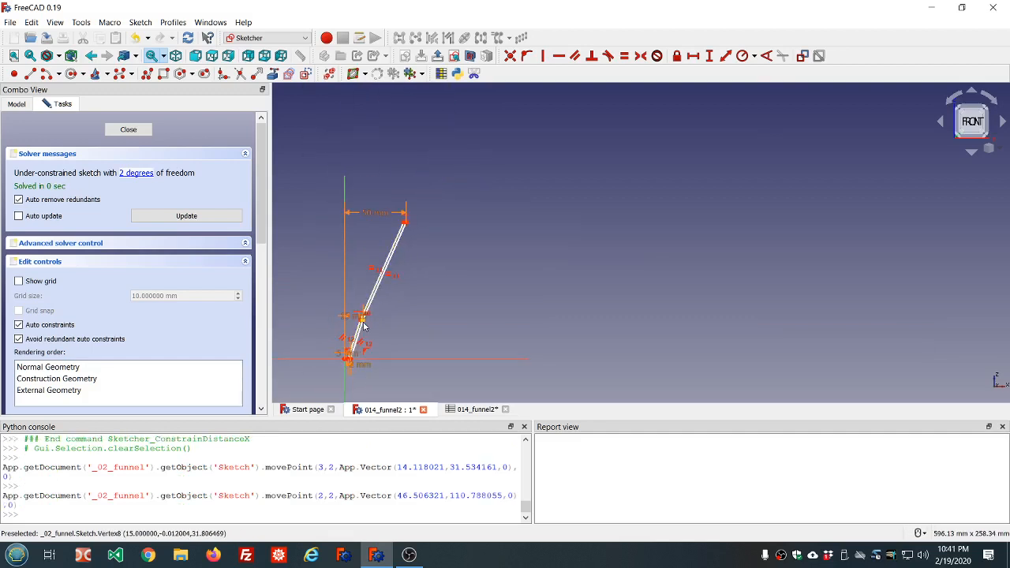
# Set the vertical distance from the origin to the outer bend corner to the spreadsheet expression <<ss>>.ss_stem_height
pyautogui.scroll(5, 361, 324)
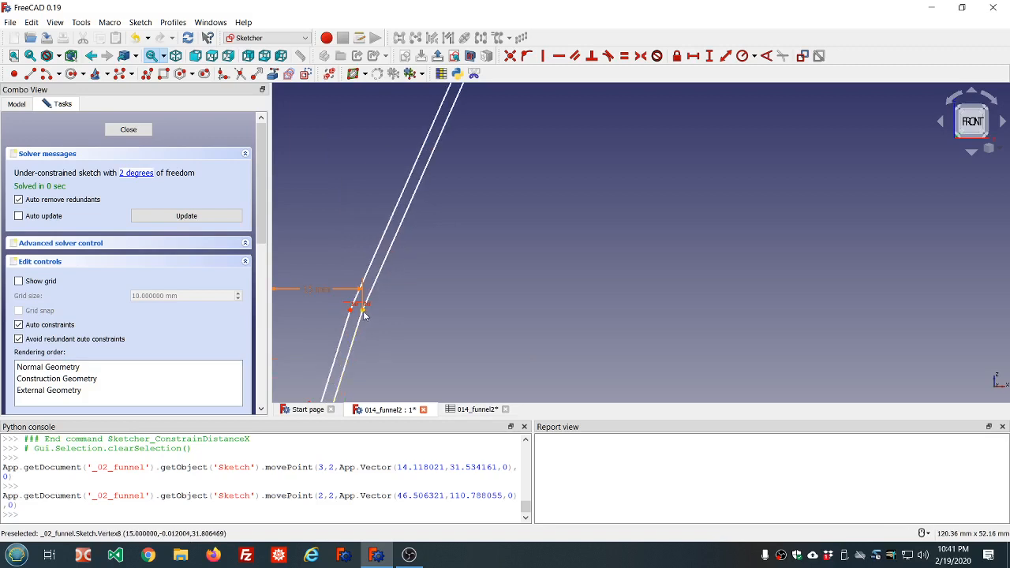
pyautogui.click(363, 312)
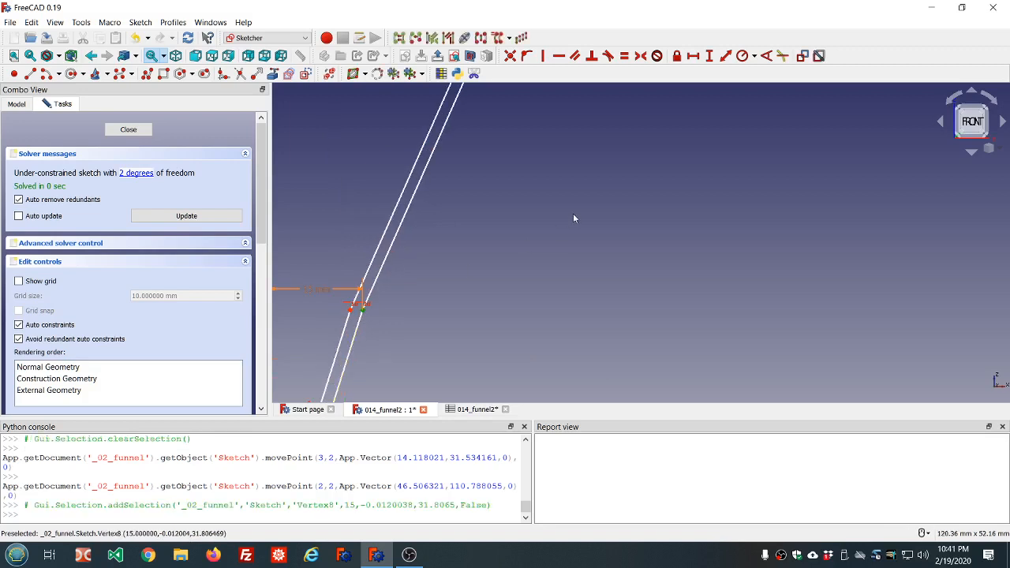
pyautogui.click(710, 56)
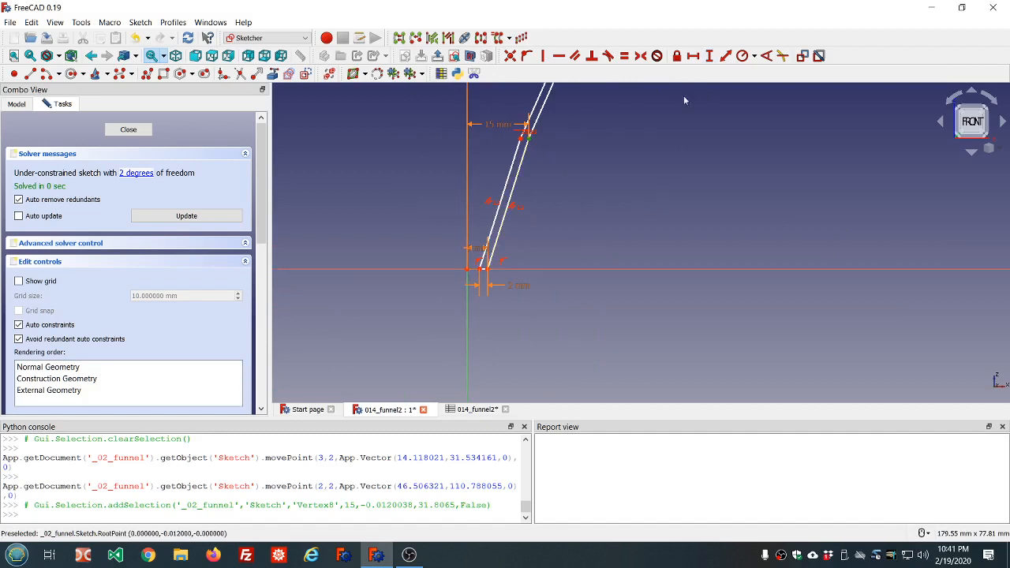
pyautogui.click(709, 56)
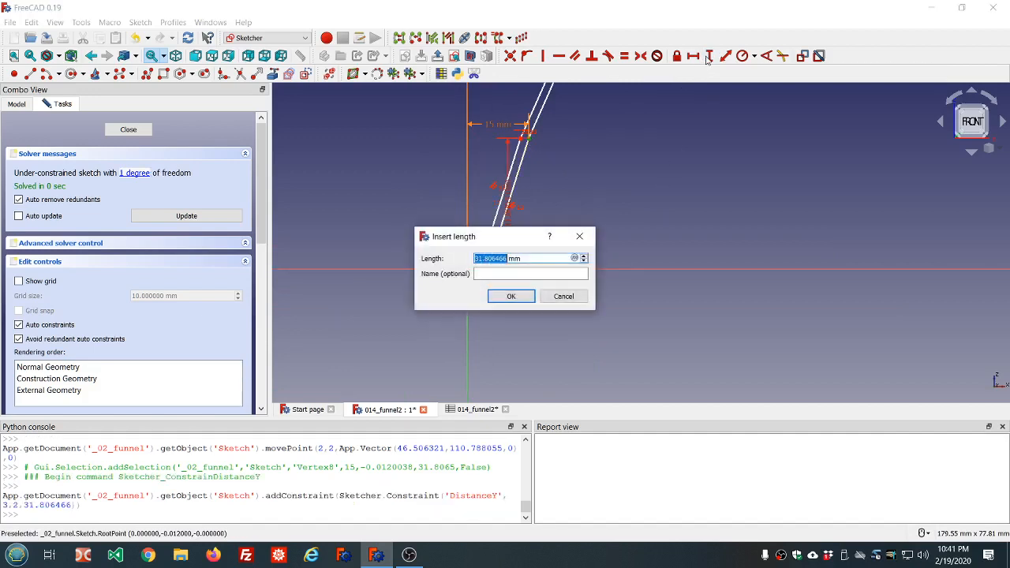
pyautogui.click(565, 257)
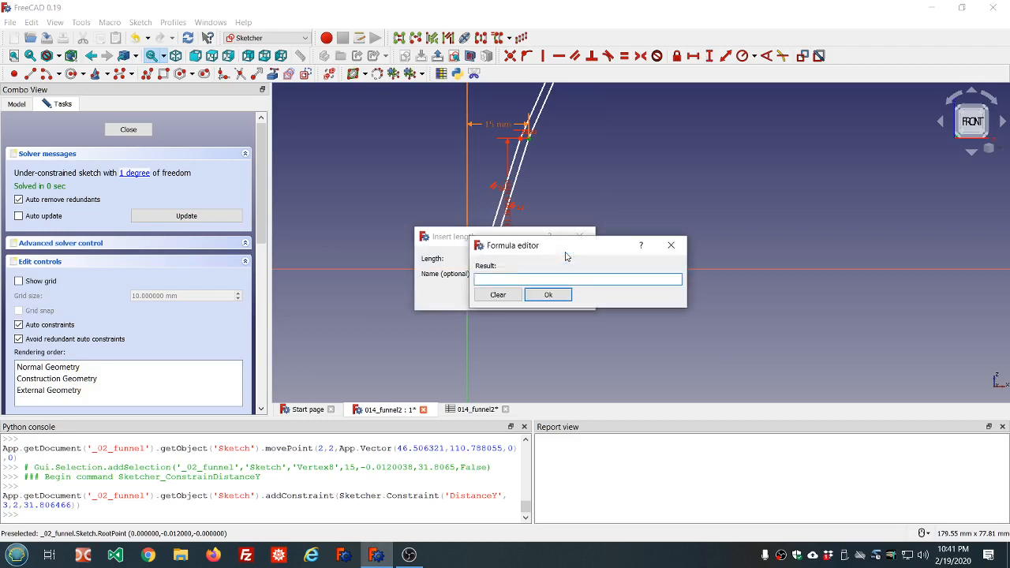
pyautogui.write('ss')
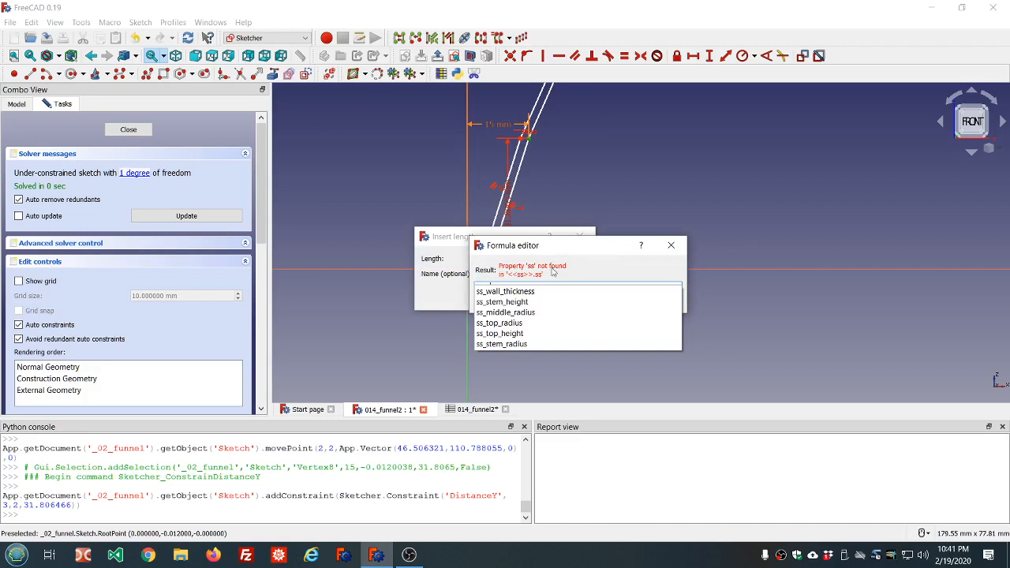
pyautogui.click(491, 344)
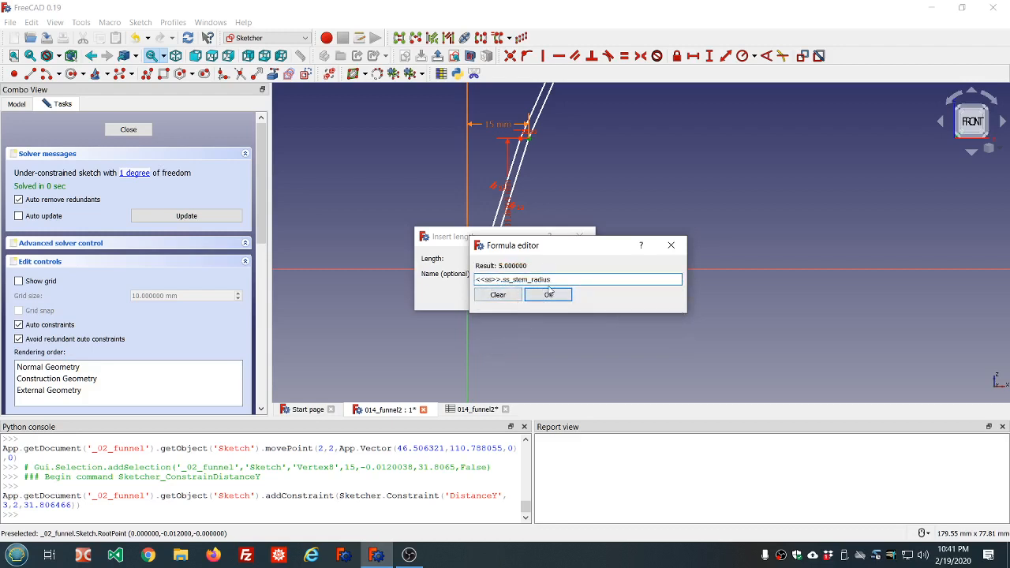
pyautogui.press('BackSpace')
pyautogui.press('BackSpace')
pyautogui.press('BackSpace')
pyautogui.press('BackSpace')
pyautogui.press('BackSpace')
pyautogui.press('BackSpace')
pyautogui.press('BackSpace')
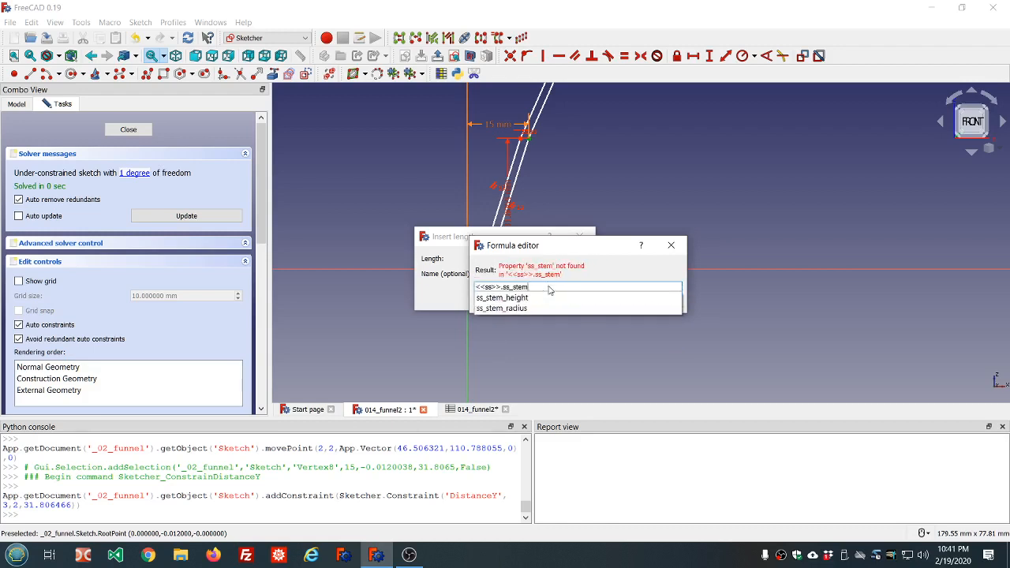
pyautogui.click(504, 299)
pyautogui.click(546, 296)
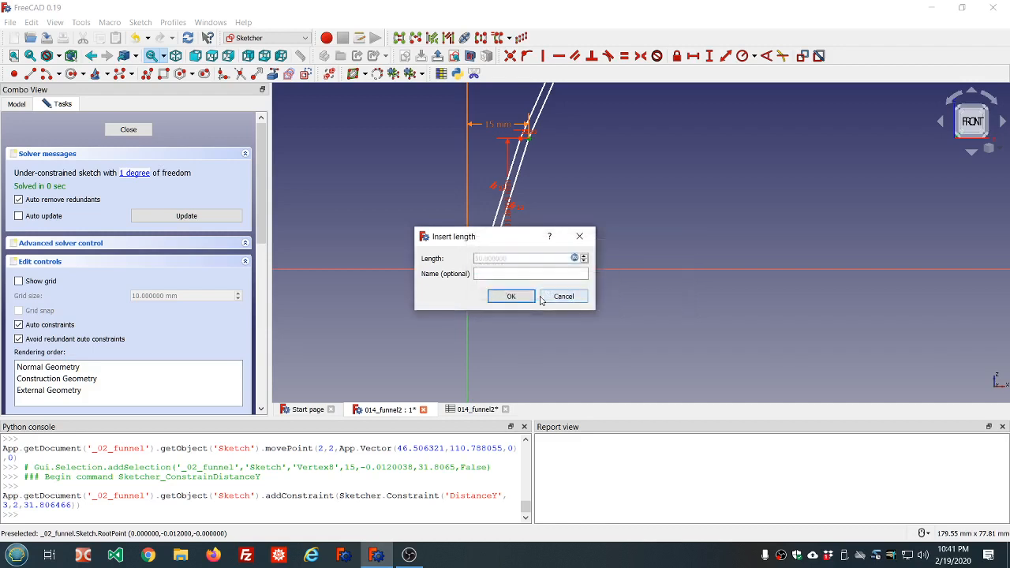
pyautogui.click(512, 297)
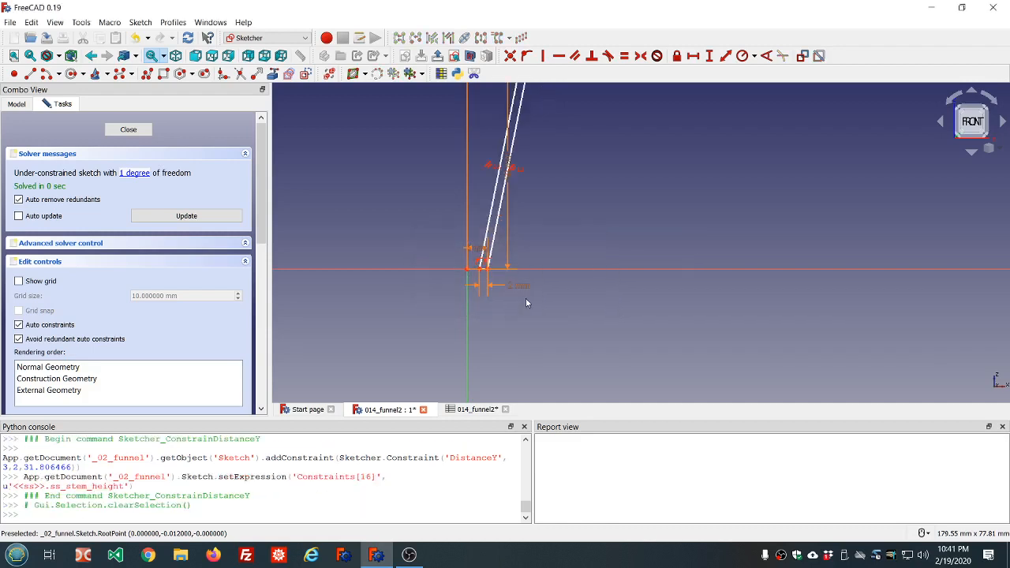
# Set the vertical distance between the outer bend corner and the outer top corner to the spreadsheet expression <<ss>>.ss_top_height
pyautogui.scroll(2, 568, 172)
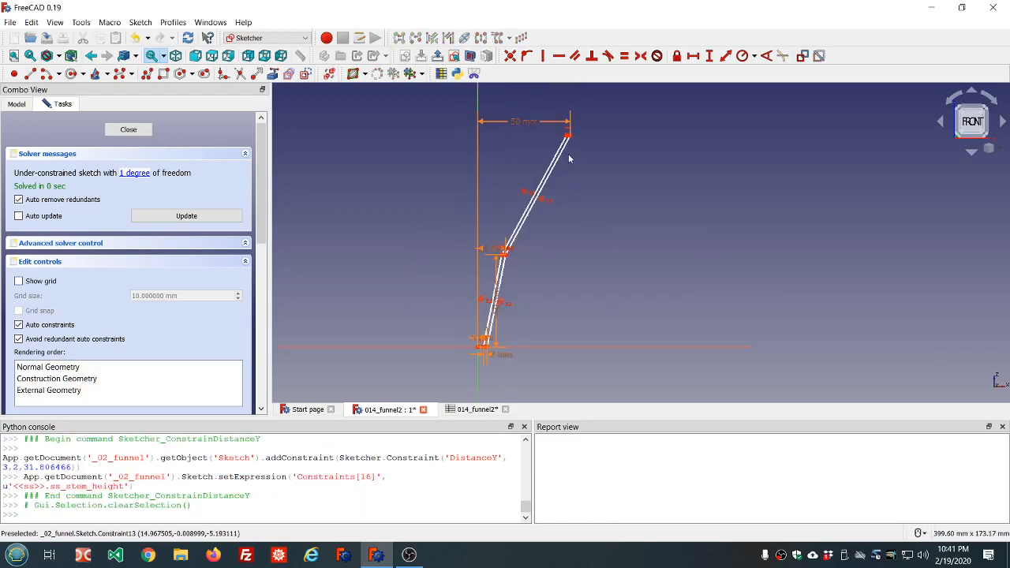
pyautogui.scroll(2, 517, 190)
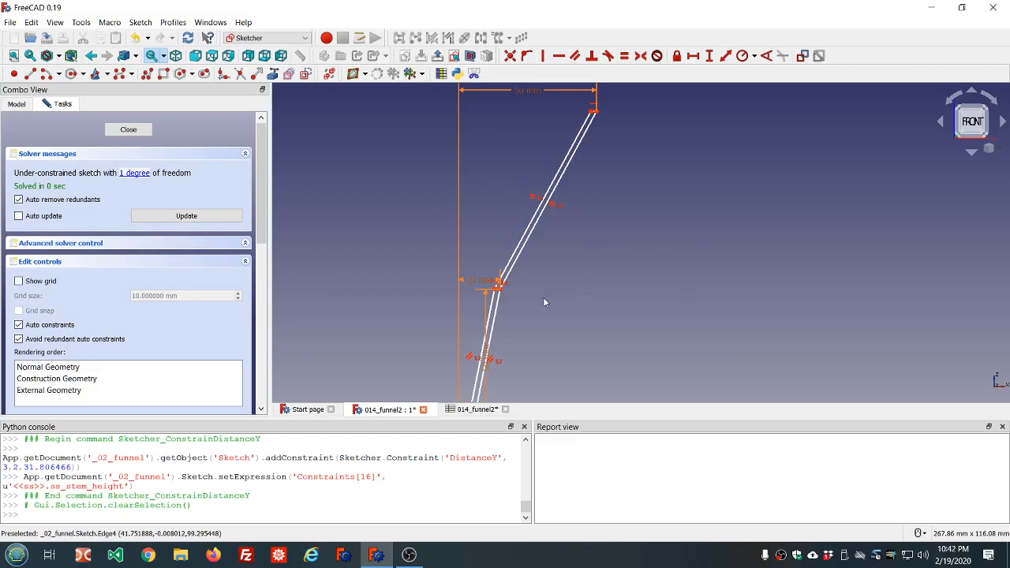
pyautogui.click(500, 287)
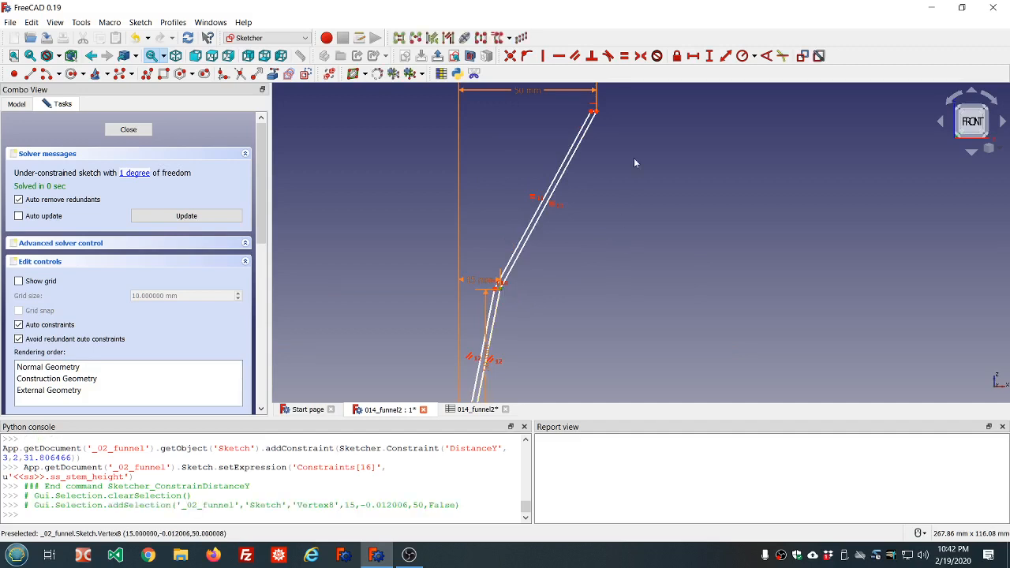
pyautogui.click(598, 115)
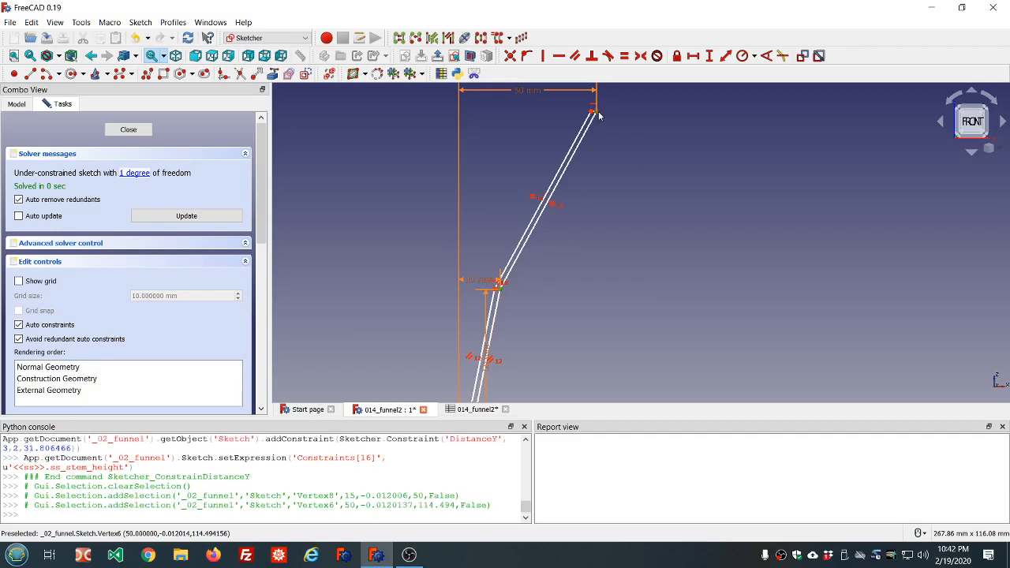
pyautogui.click(710, 56)
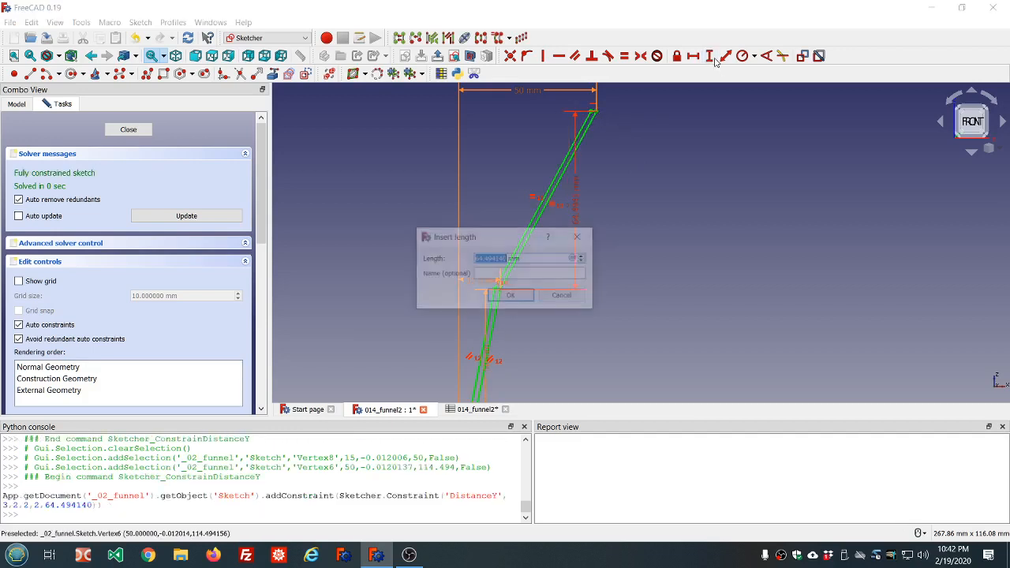
pyautogui.press('Return')
pyautogui.click(574, 258)
pyautogui.write('s')
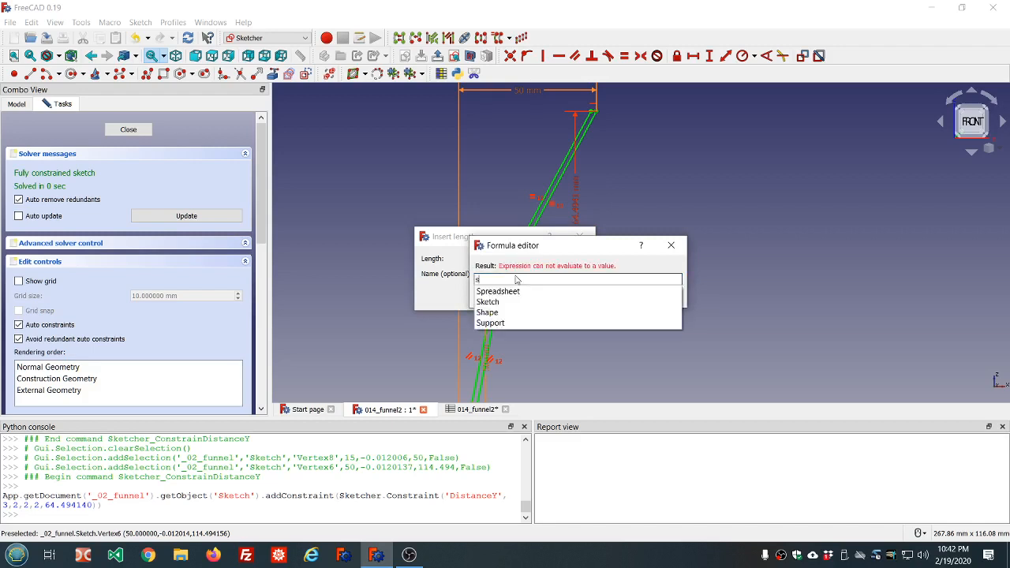
pyautogui.write('s>>.ss')
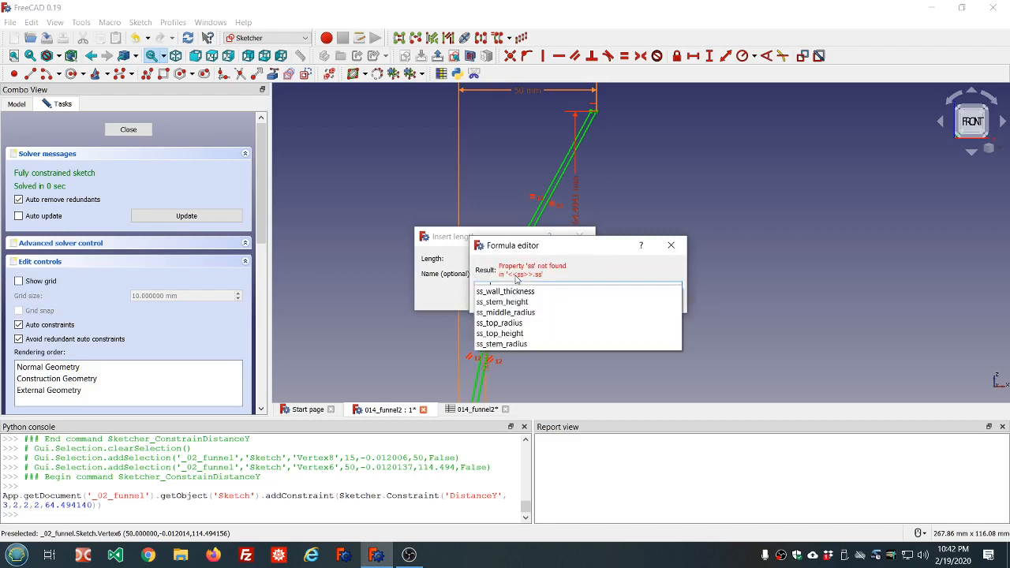
pyautogui.click(517, 333)
pyautogui.click(548, 295)
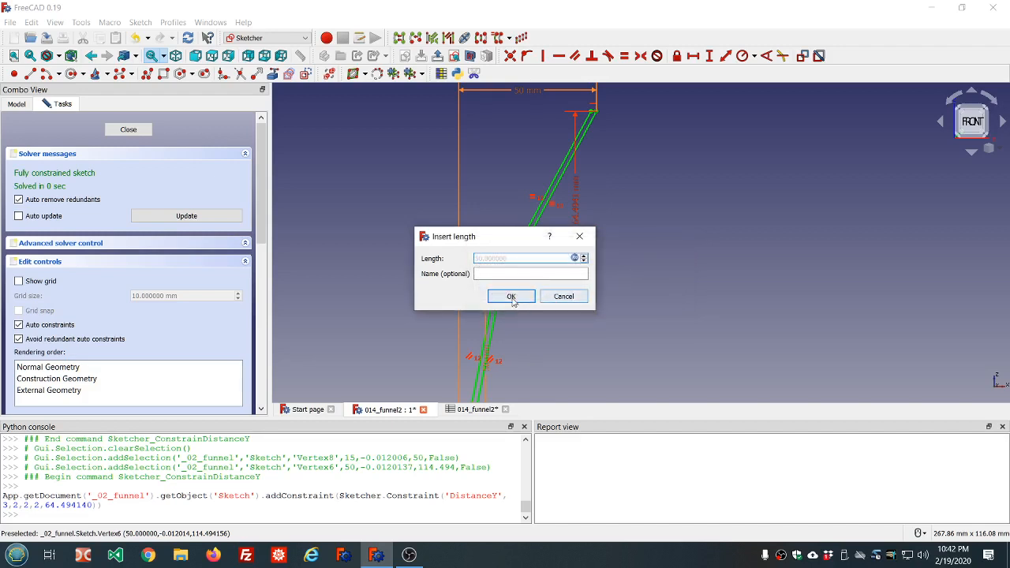
pyautogui.click(512, 296)
# Examine the wall profile and its constraints from the stem's bottom edge up to the top edge
pyautogui.scroll(-5, 511, 302)
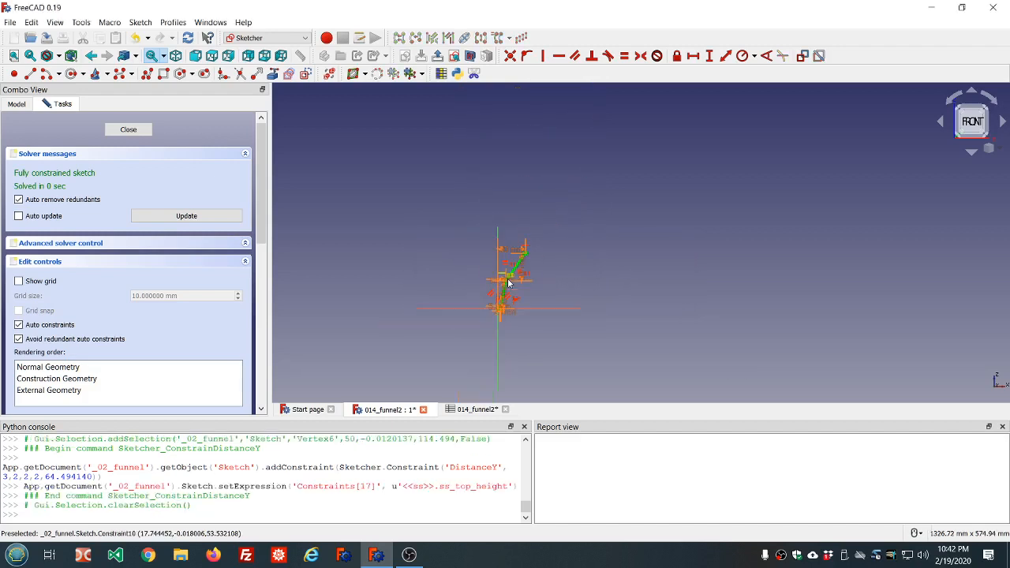
pyautogui.scroll(5, 505, 308)
pyautogui.scroll(2, 486, 303)
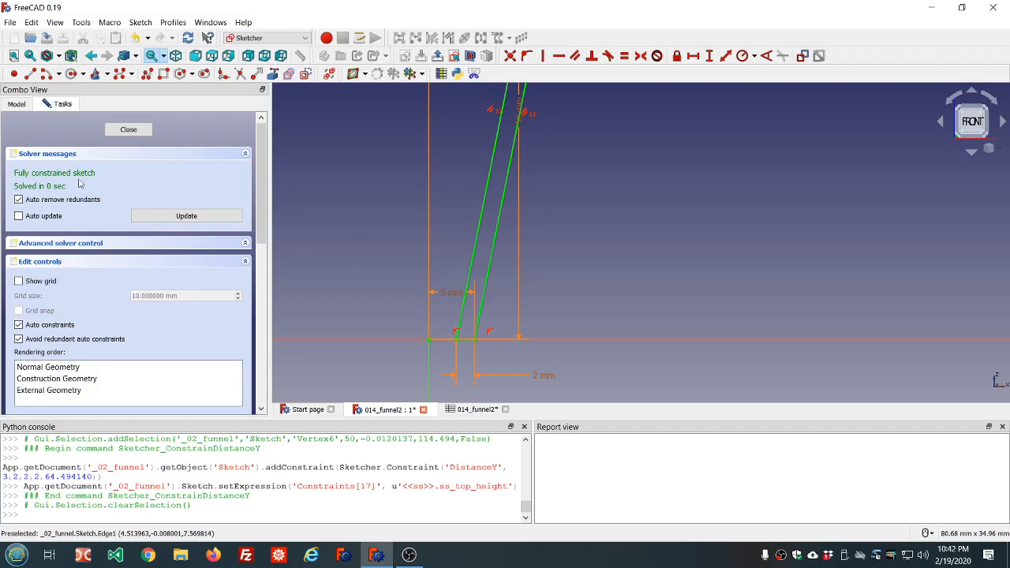
pyautogui.scroll(-5, 531, 220)
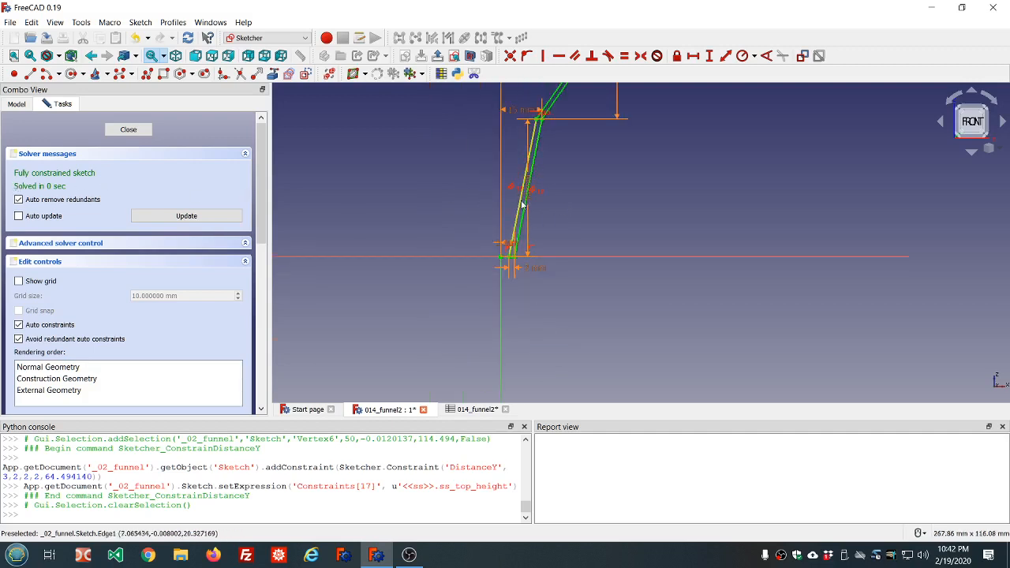
pyautogui.scroll(3, 549, 118)
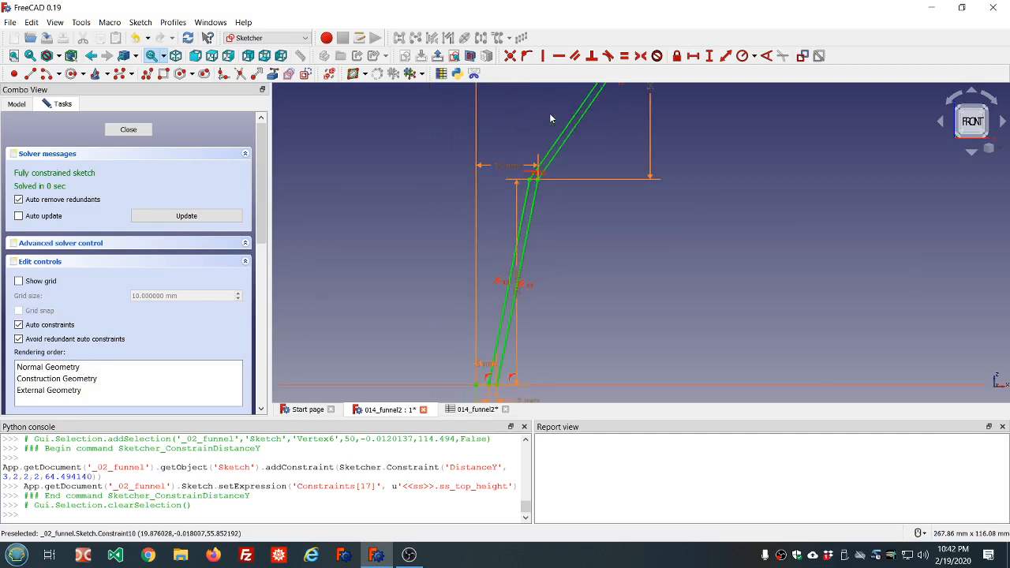
pyautogui.scroll(-6, 549, 113)
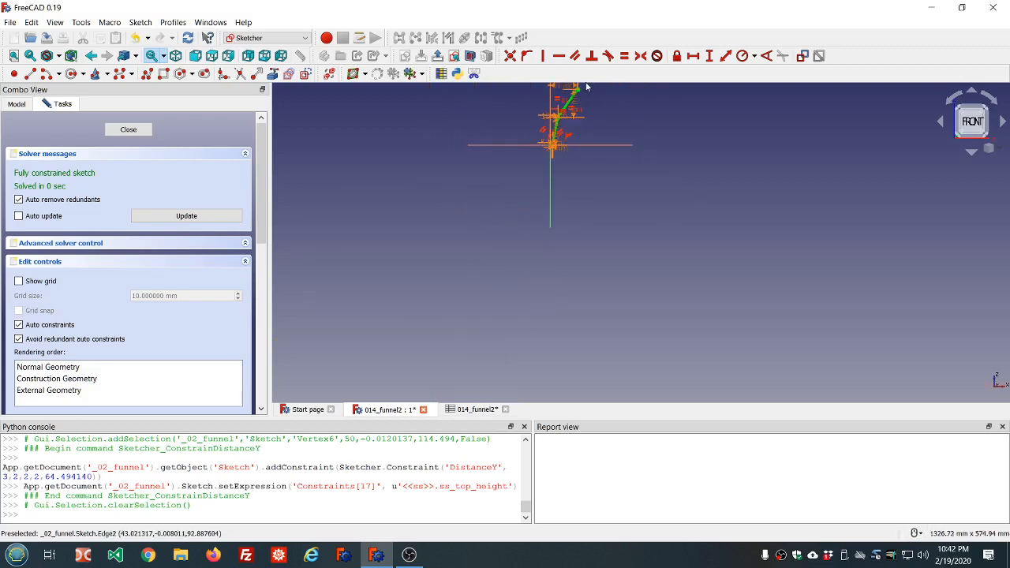
pyautogui.scroll(3, 590, 91)
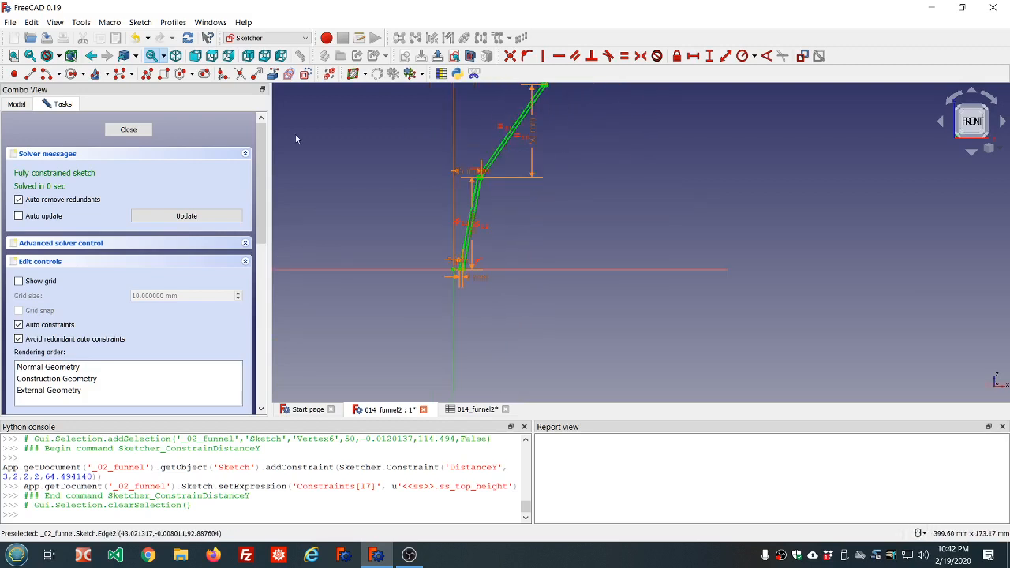
# Close the fully constrained wall profile sketch and save the document
pyautogui.click(128, 130)
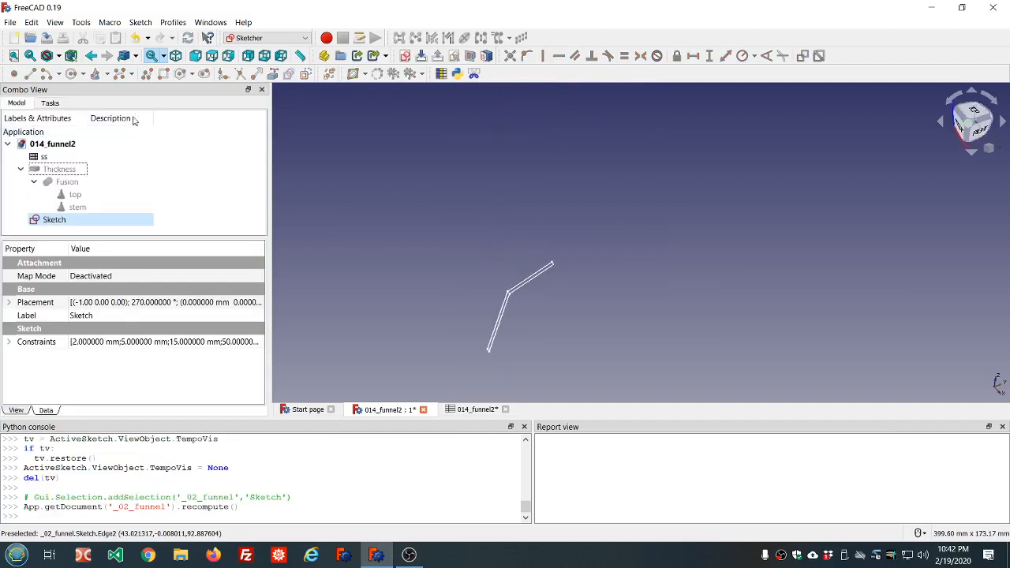
pyautogui.click(47, 38)
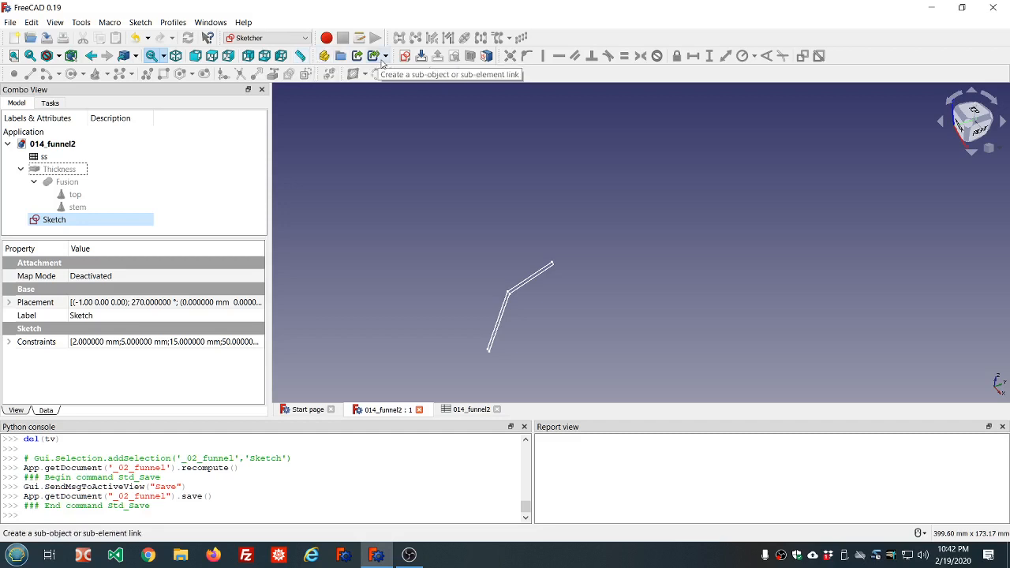
# Revolve the wall profile sketch 360° around the Z axis as a solid in the Part workbench
pyautogui.click(306, 38)
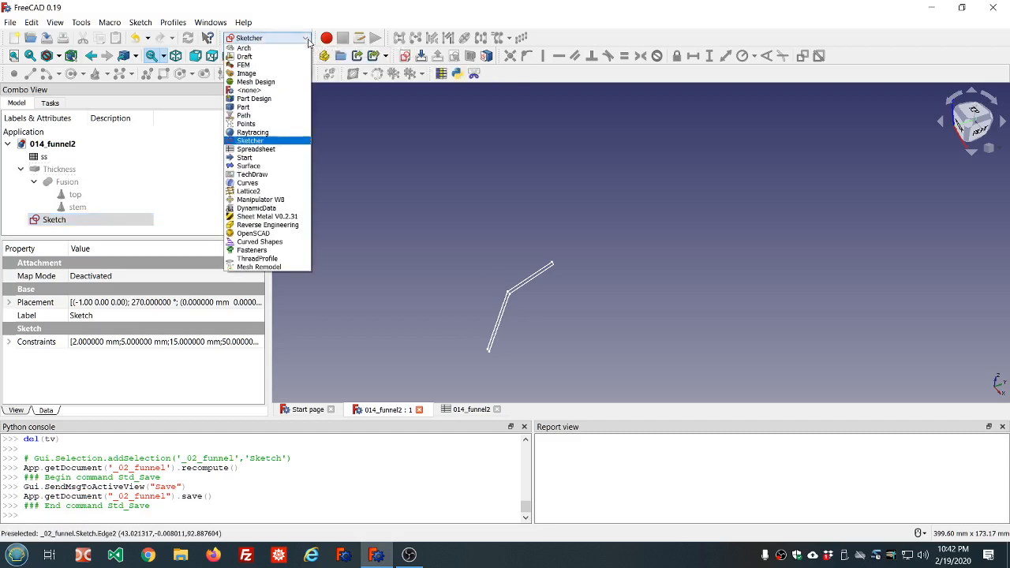
pyautogui.click(245, 106)
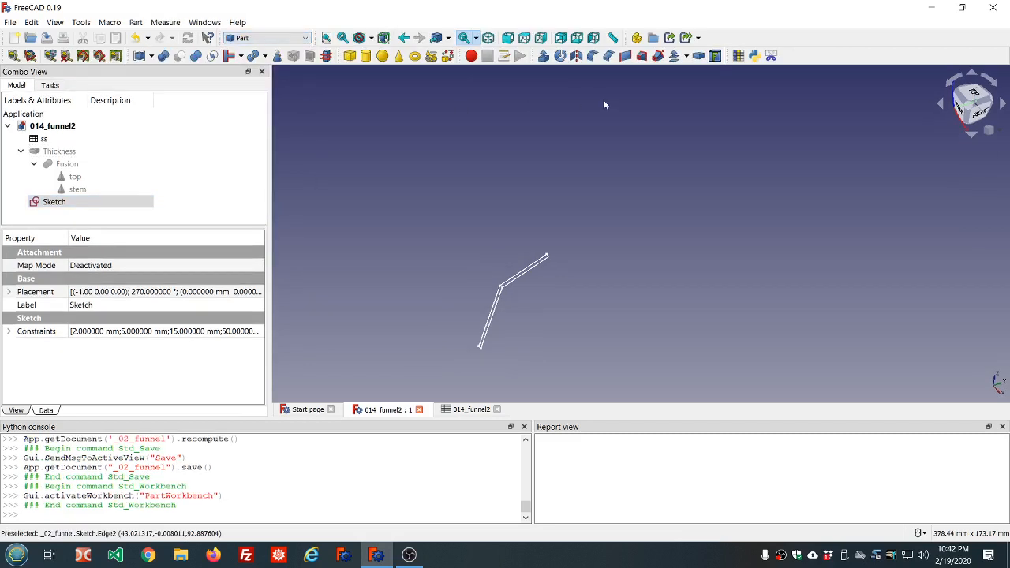
pyautogui.click(509, 38)
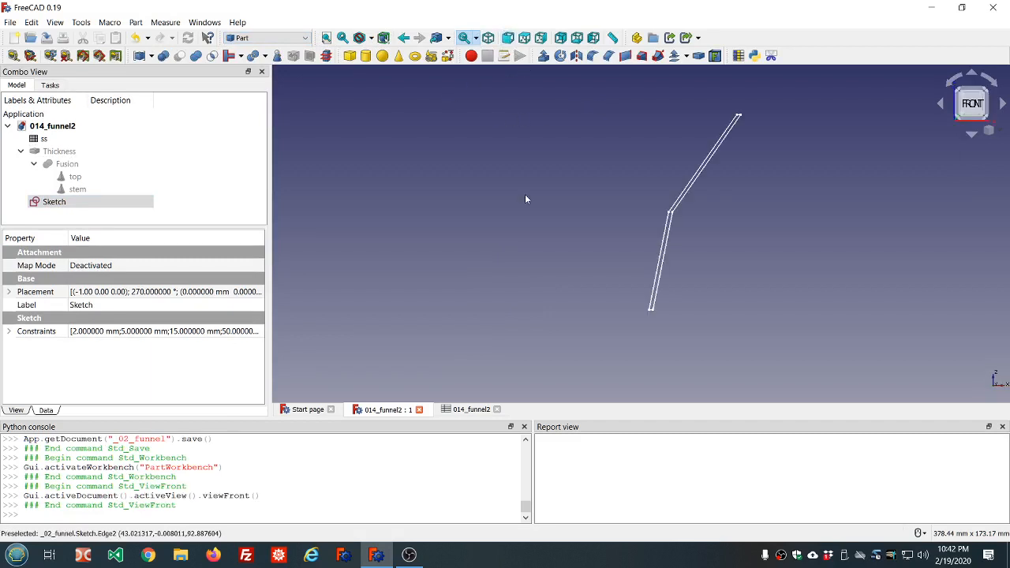
pyautogui.scroll(-3, 525, 194)
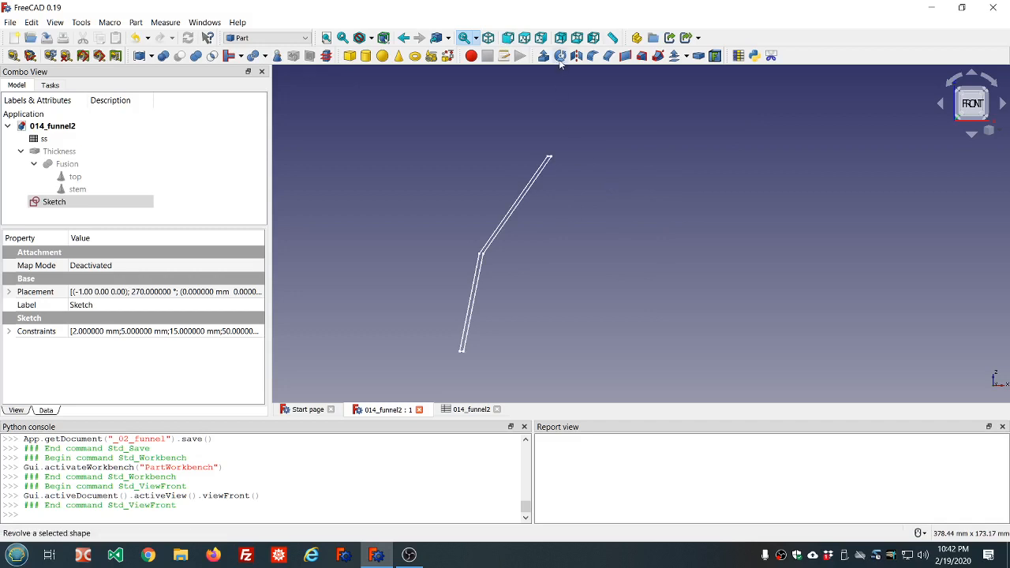
pyautogui.click(96, 204)
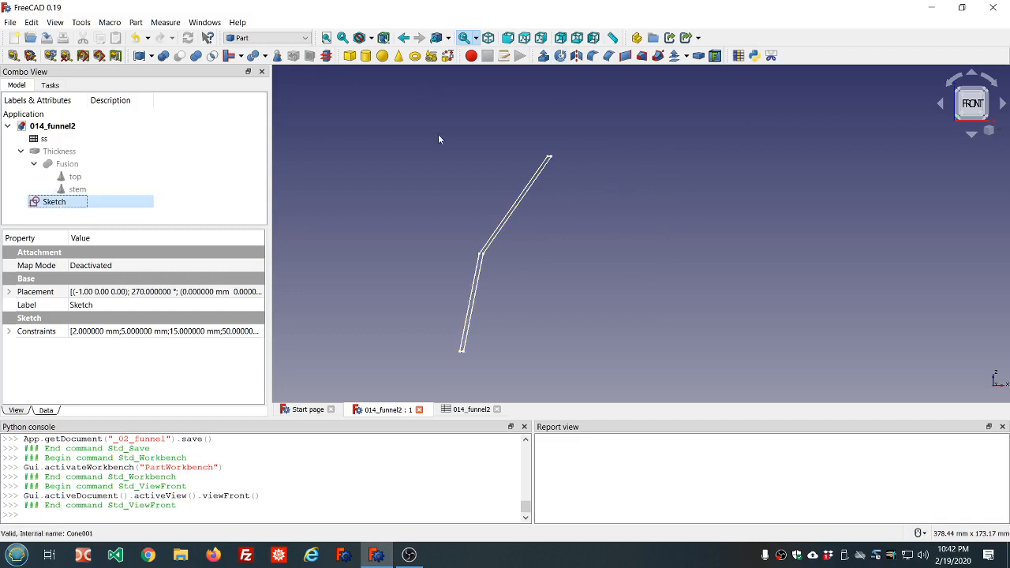
pyautogui.click(559, 56)
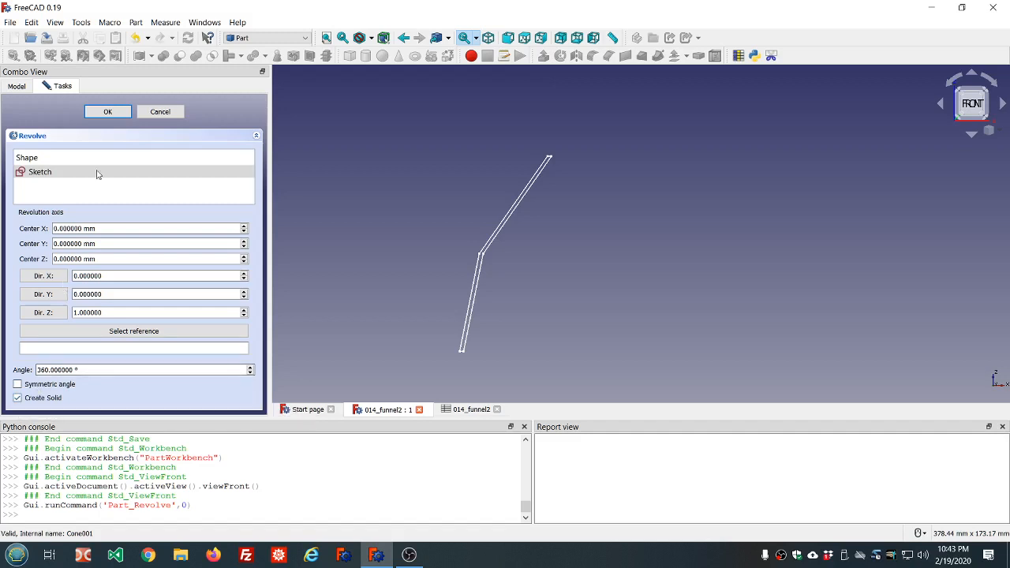
pyautogui.click(111, 112)
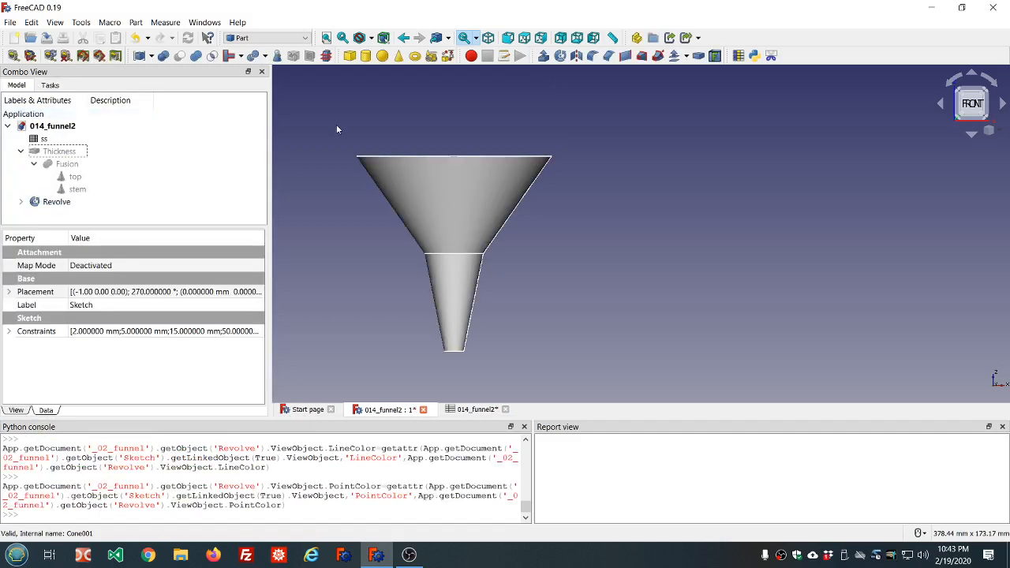
# Compare the revolved funnel with the earlier Thickness funnel by briefly showing the Thickness object, leaving it hidden again
pyautogui.moveTo(362, 118); pyautogui.dragTo(564, 181, button='middle')
pyautogui.scroll(-6, 456, 168)
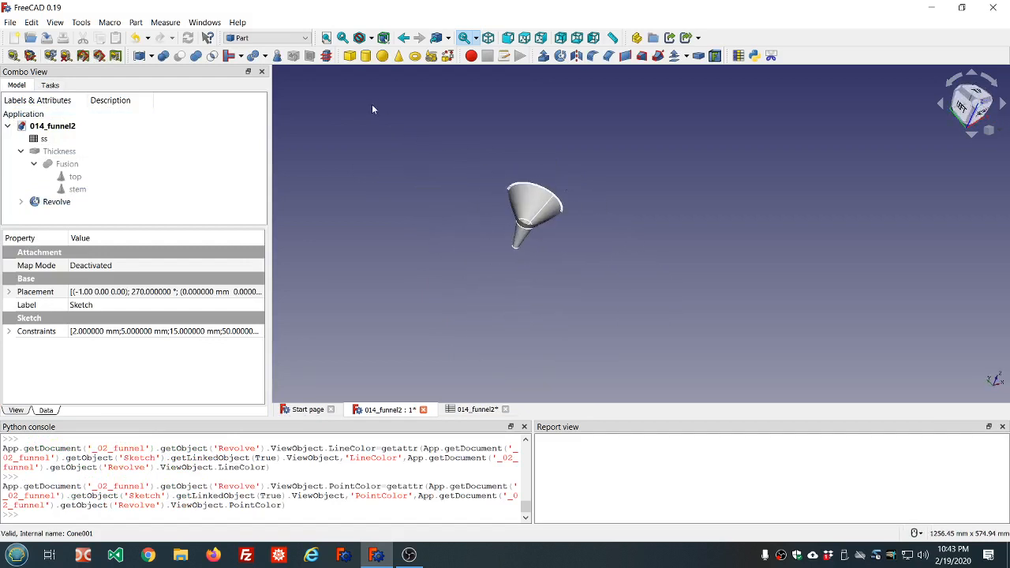
pyautogui.click(325, 38)
pyautogui.scroll(-6, 468, 153)
pyautogui.scroll(2, 571, 130)
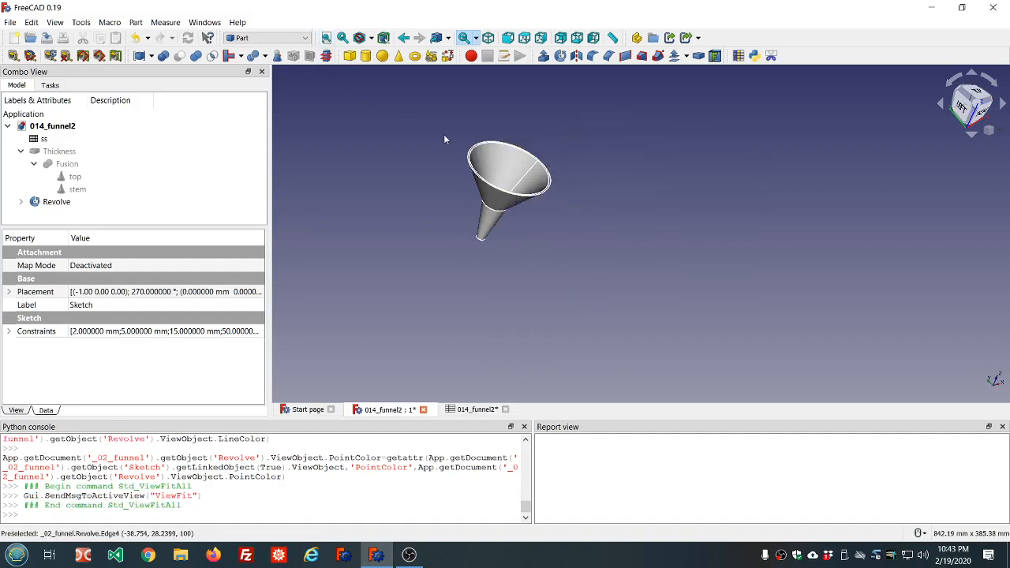
pyautogui.click(21, 202)
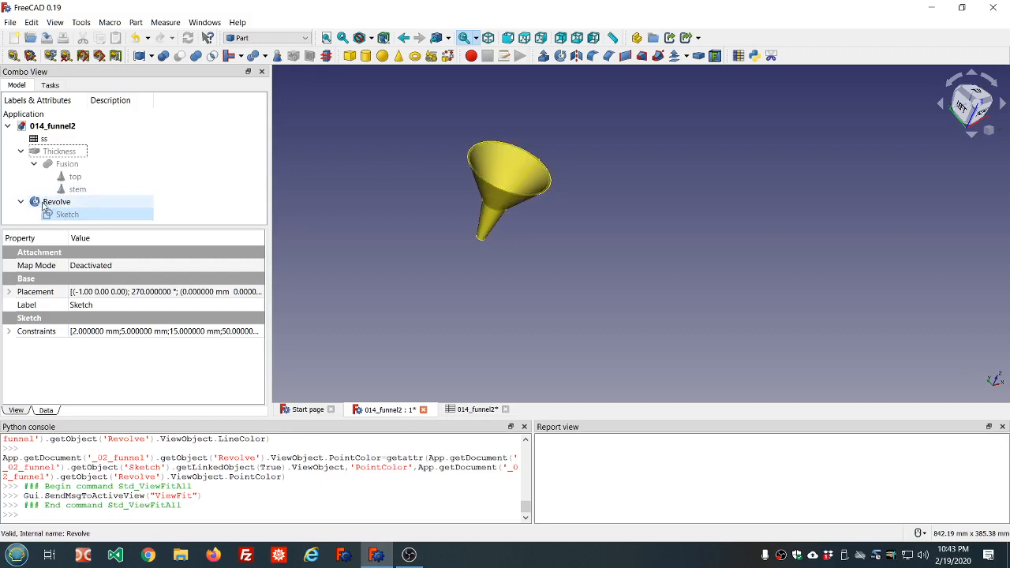
pyautogui.click(51, 153)
pyautogui.press('space')
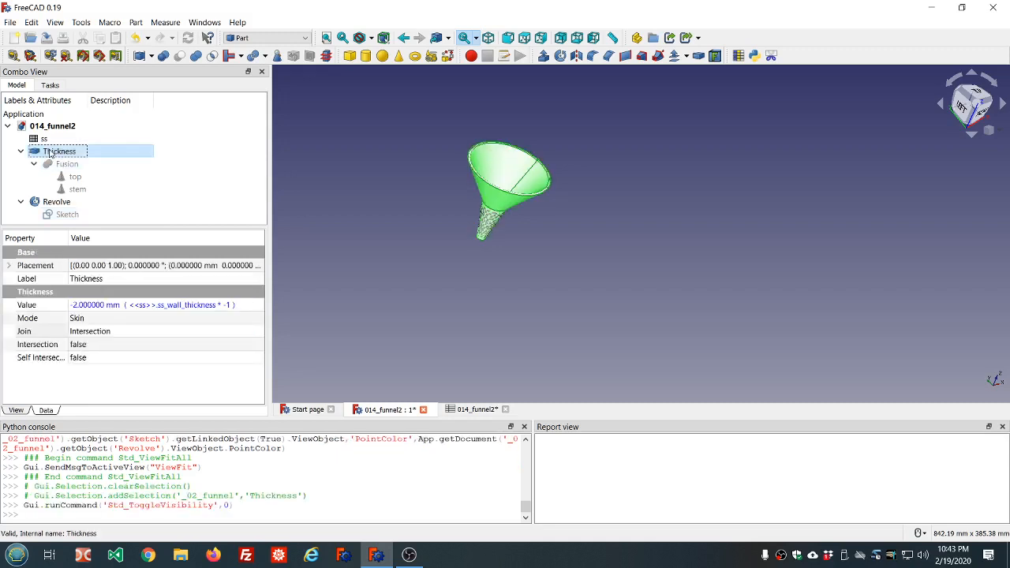
pyautogui.press('space')
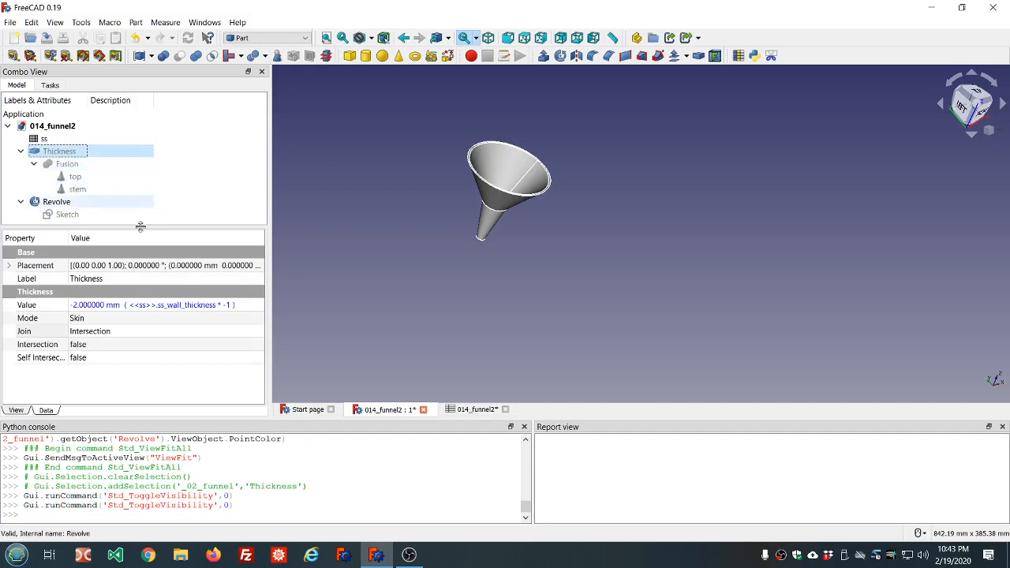
pyautogui.moveTo(139, 226); pyautogui.dragTo(146, 303)
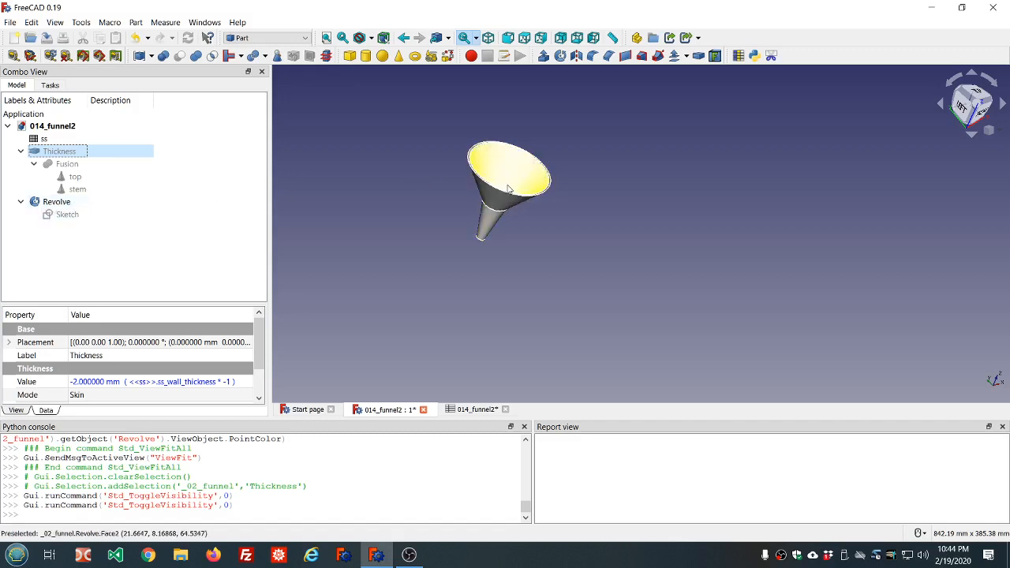
# Examine the revolved funnel's rim, bore and stem from the side and from directly above
pyautogui.scroll(8, 507, 185)
pyautogui.scroll(-6, 507, 185)
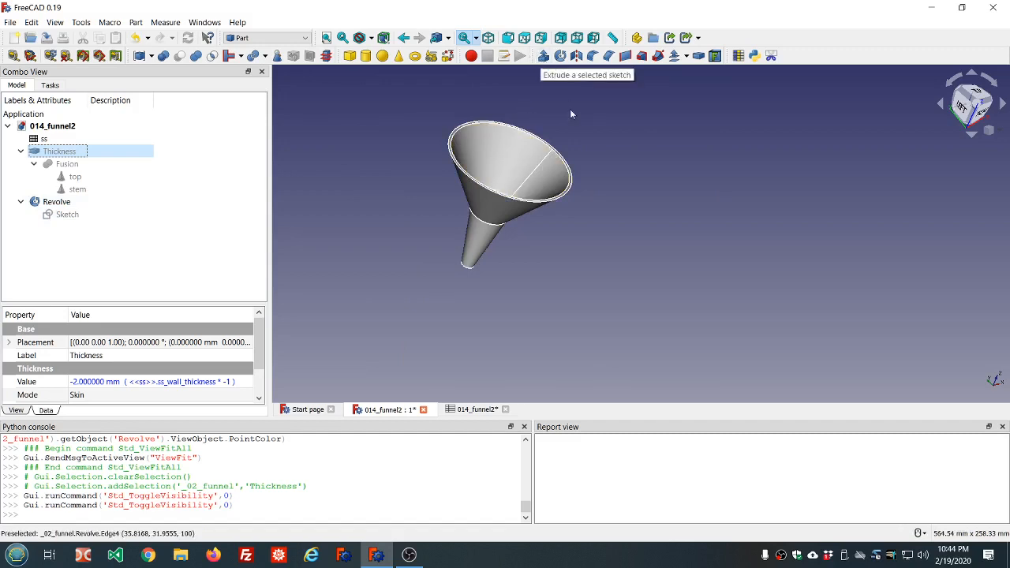
pyautogui.moveTo(586, 123); pyautogui.dragTo(531, 96, button='middle')
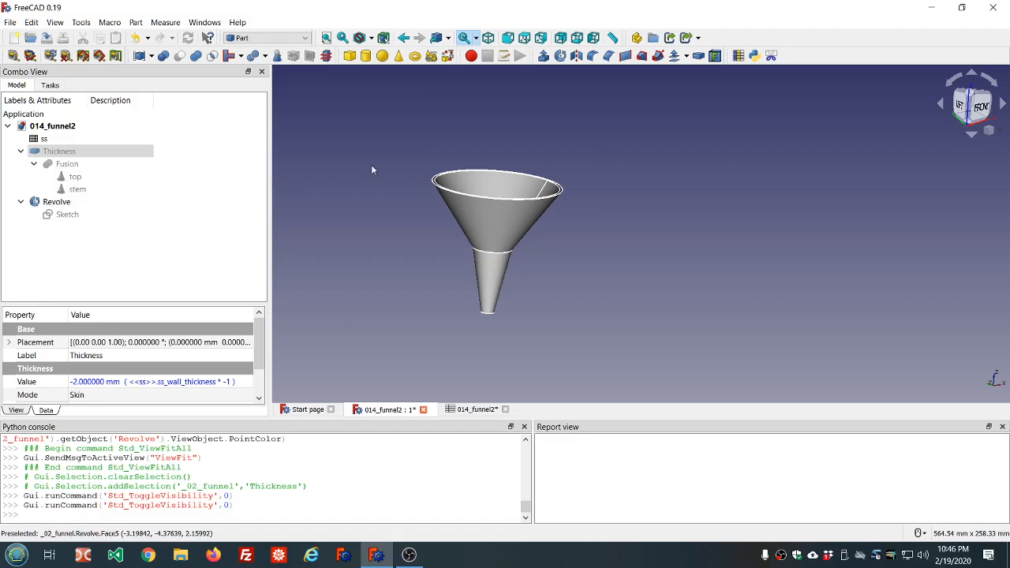
pyautogui.moveTo(613, 190); pyautogui.dragTo(604, 275, button='middle')
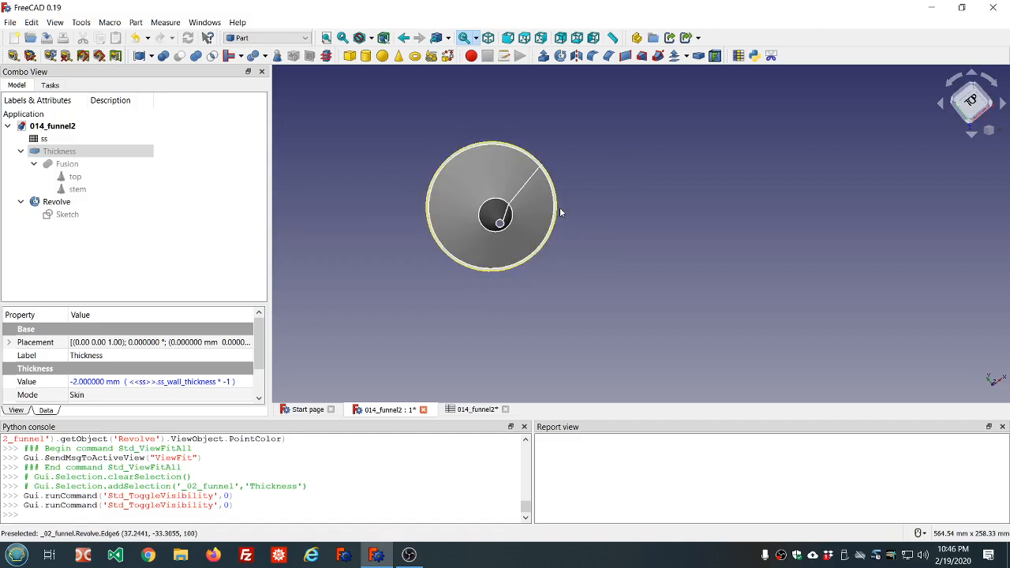
pyautogui.moveTo(549, 266); pyautogui.dragTo(505, 194, button='middle')
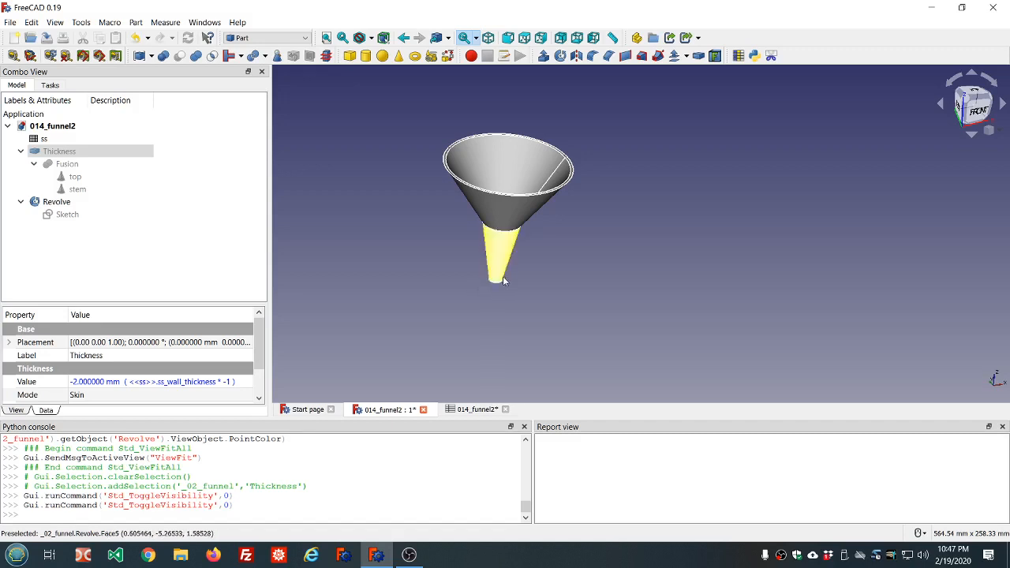
pyautogui.moveTo(573, 156); pyautogui.dragTo(563, 228, button='middle')
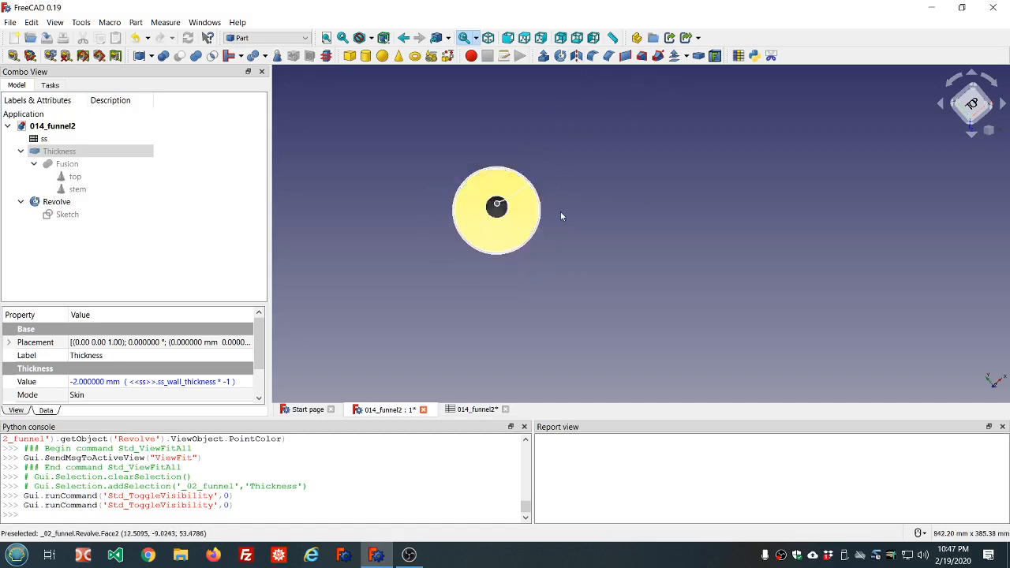
pyautogui.moveTo(560, 210); pyautogui.dragTo(552, 160, button='middle')
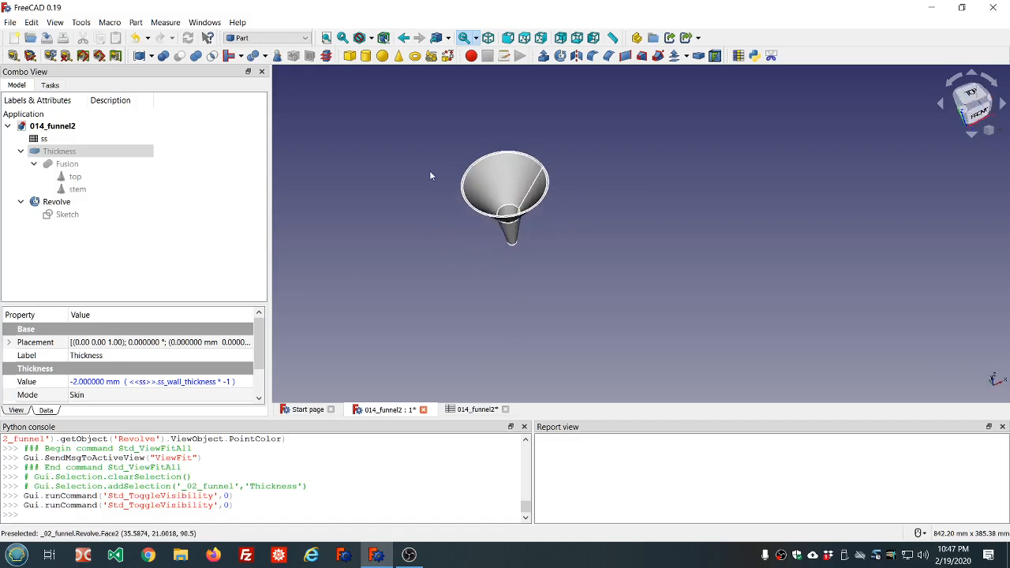
pyautogui.moveTo(437, 173); pyautogui.dragTo(446, 167, button='middle')
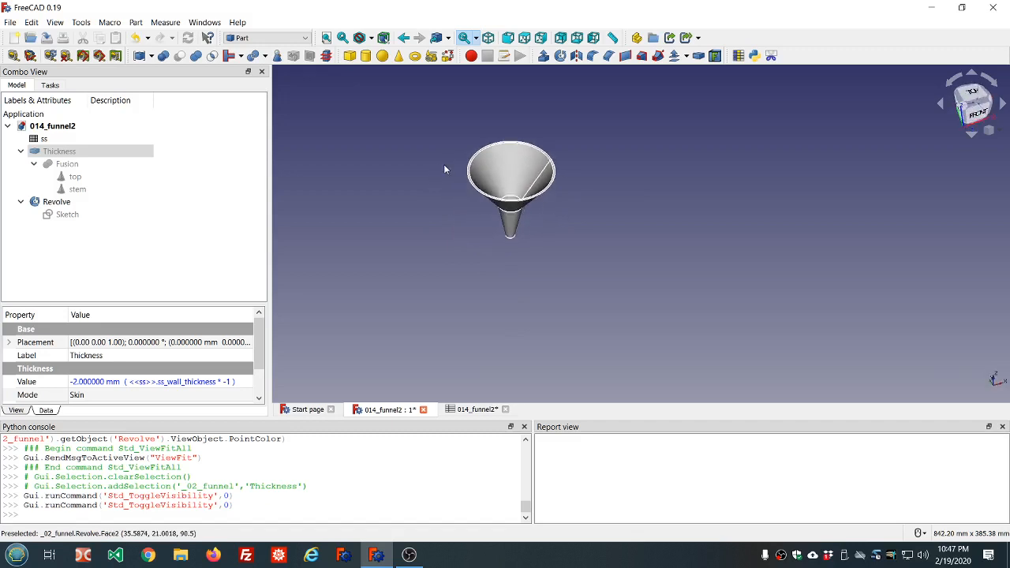
# Hide the Revolve object and start a new sketch on the XY plane in the Sketcher workbench
pyautogui.click(55, 204)
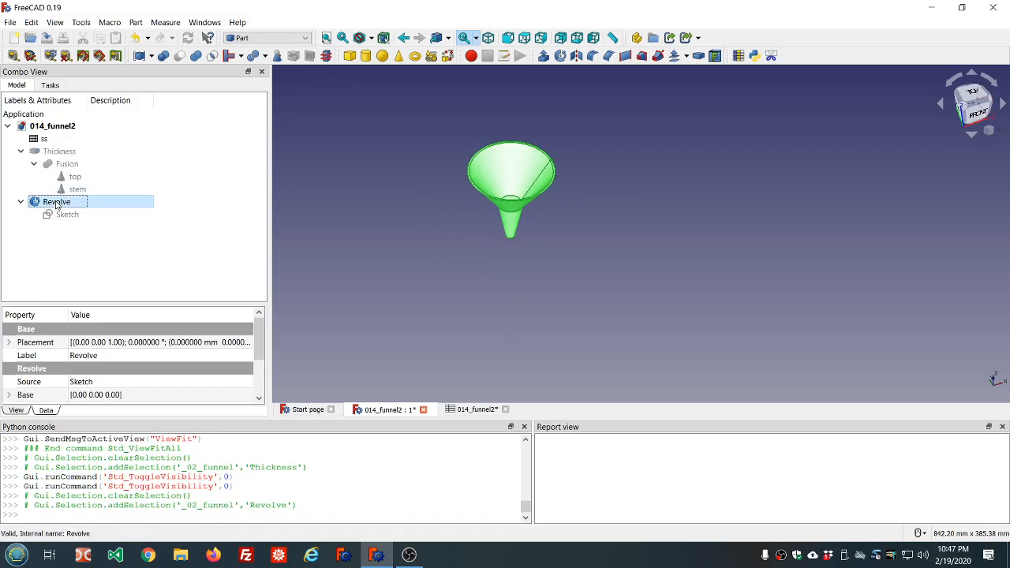
pyautogui.press('space')
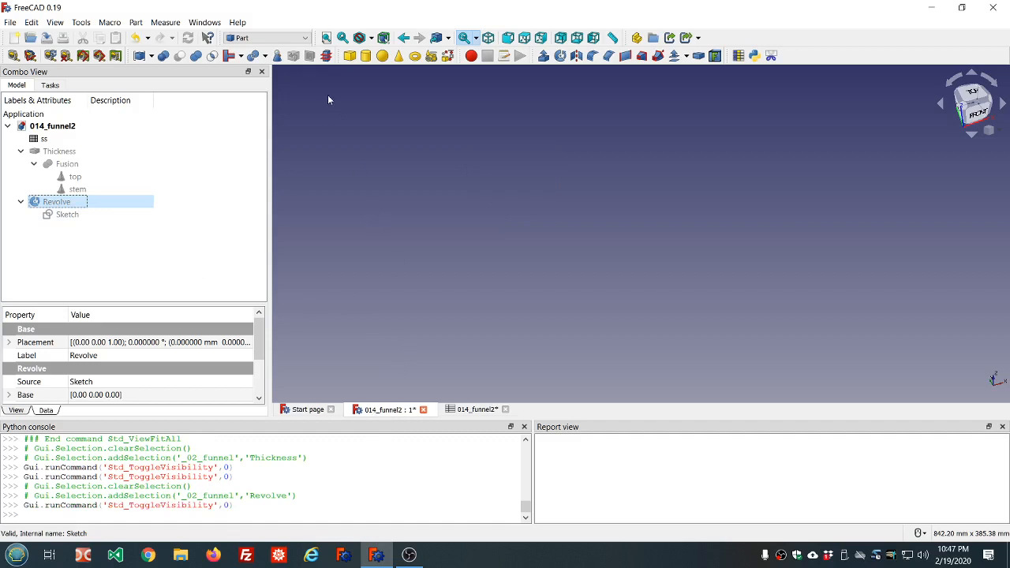
pyautogui.click(306, 38)
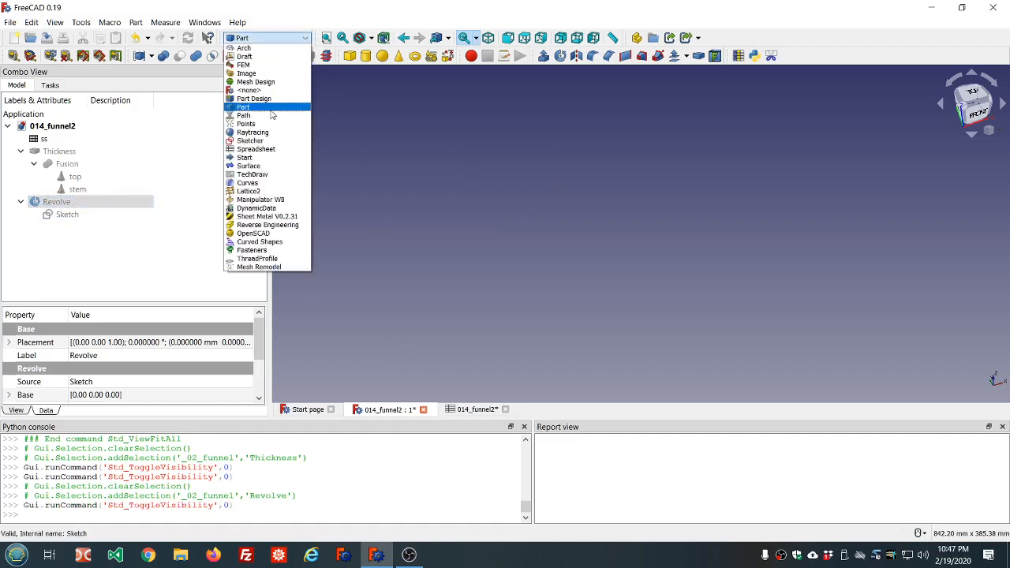
pyautogui.click(260, 140)
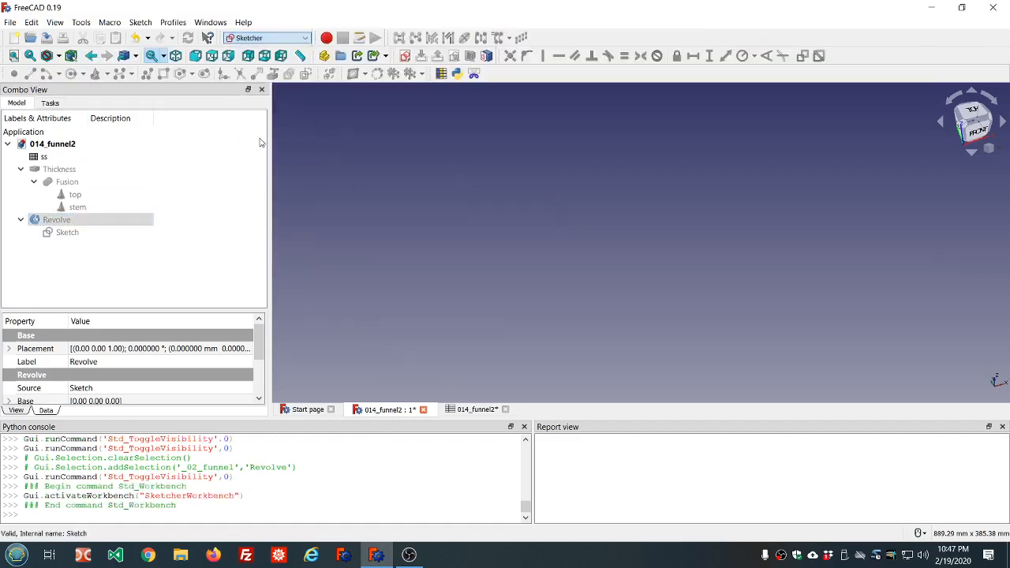
pyautogui.click(345, 142)
pyautogui.click(405, 56)
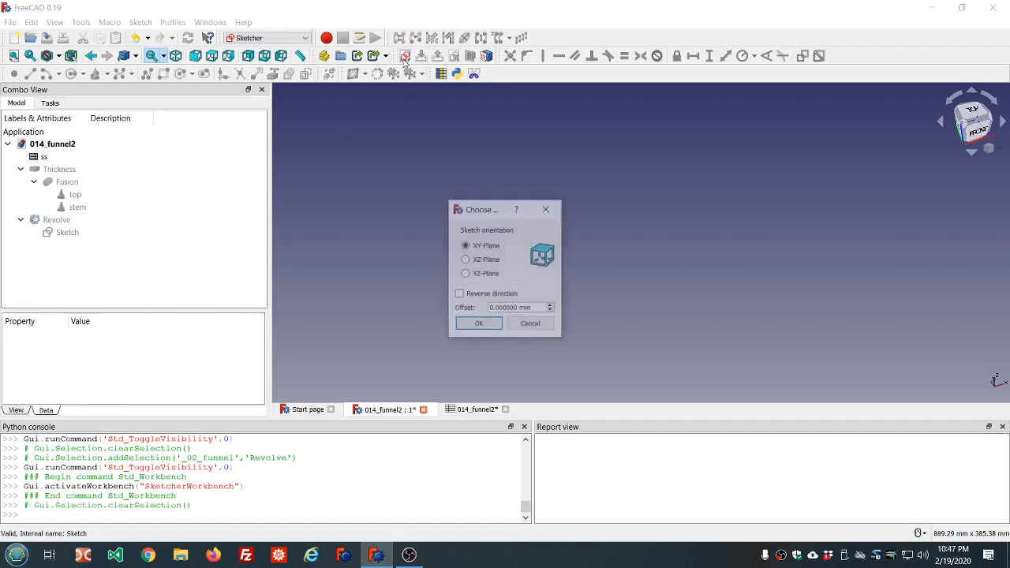
pyautogui.click(479, 325)
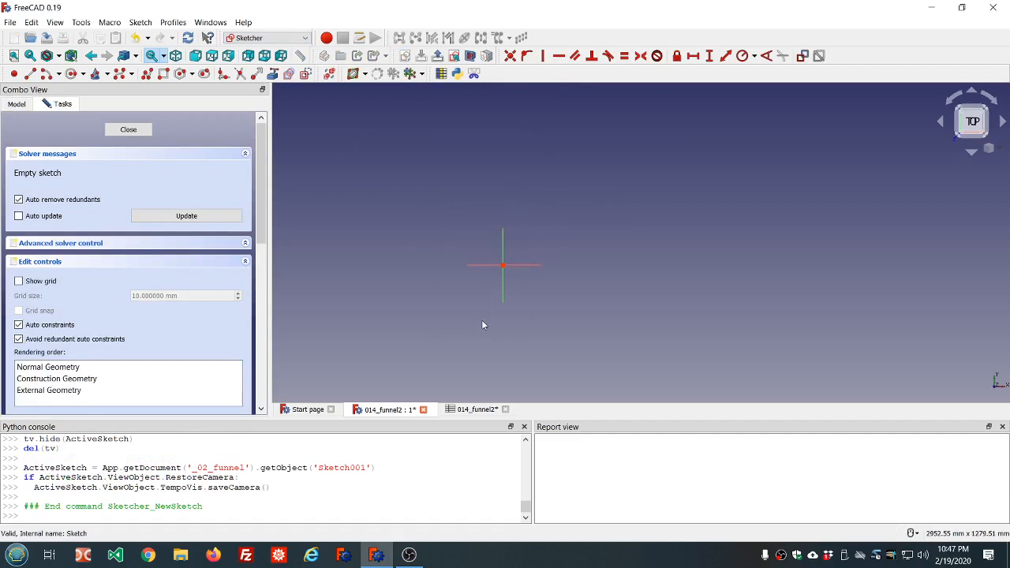
# Draw a half-circle arc of about 51 mm radius centred on the origin, with both ends on the vertical axis
pyautogui.scroll(2, 520, 281)
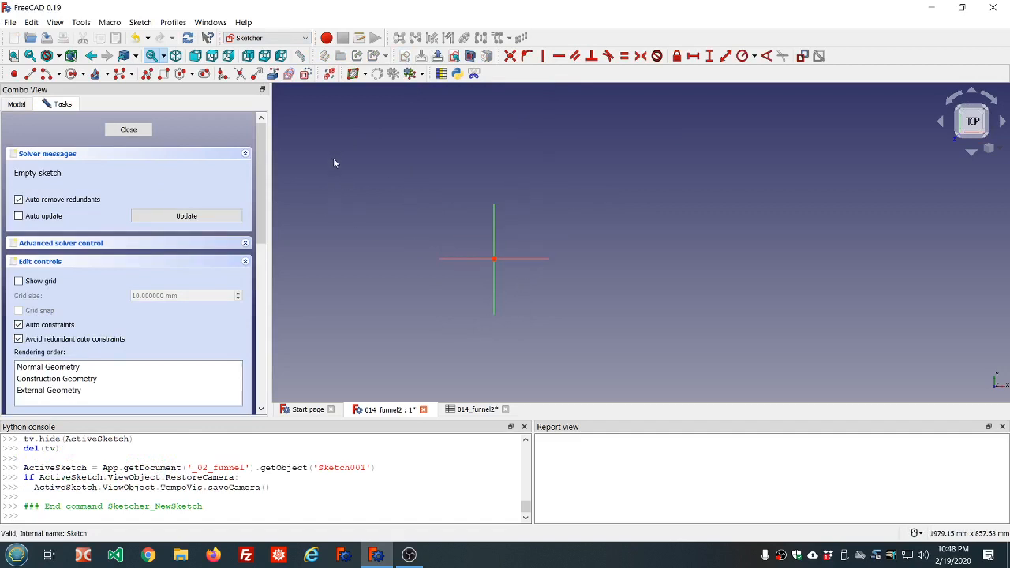
pyautogui.scroll(2, 461, 238)
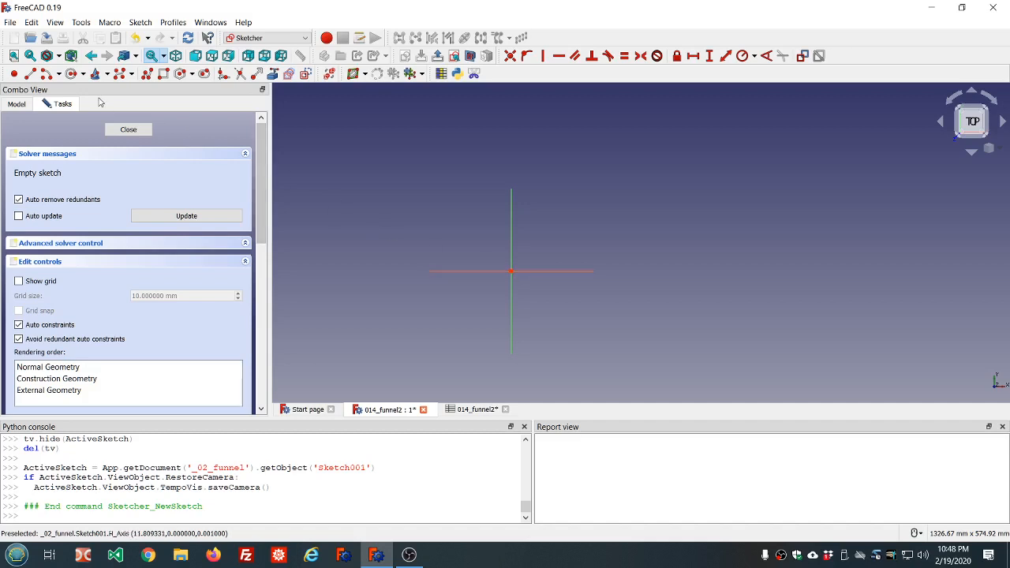
pyautogui.click(48, 76)
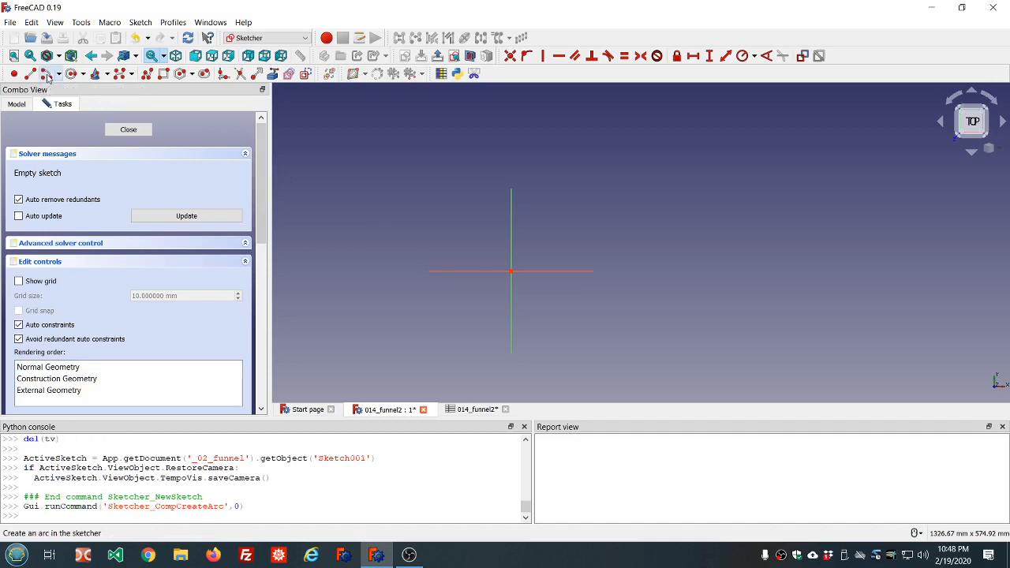
pyautogui.scroll(6, 472, 285)
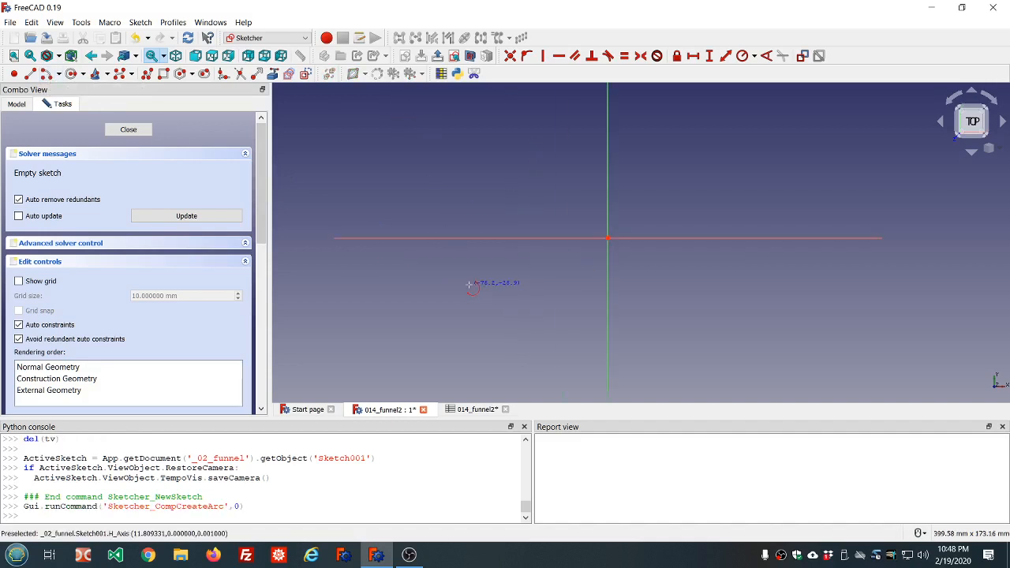
pyautogui.scroll(-2, 472, 285)
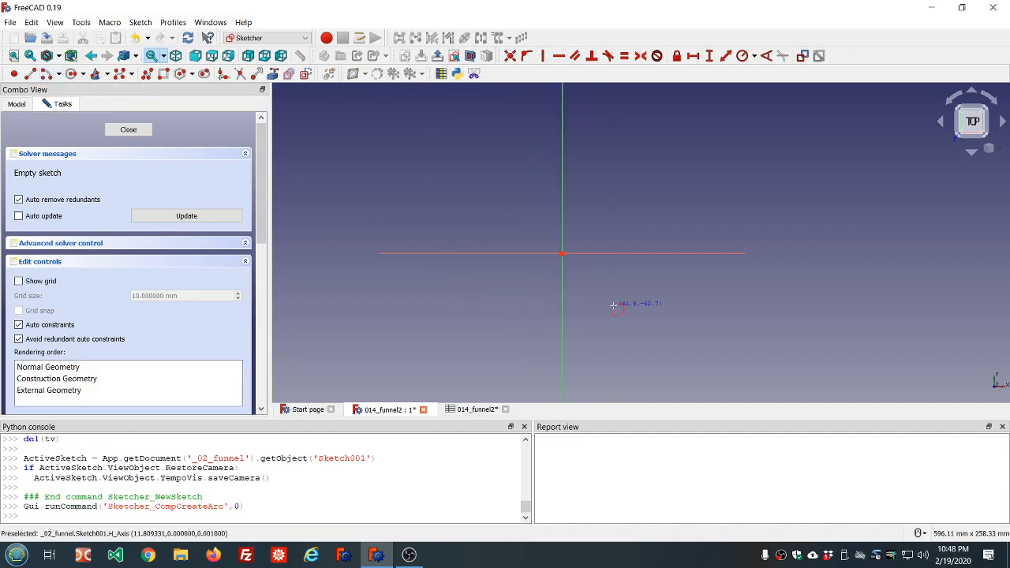
pyautogui.click(562, 253)
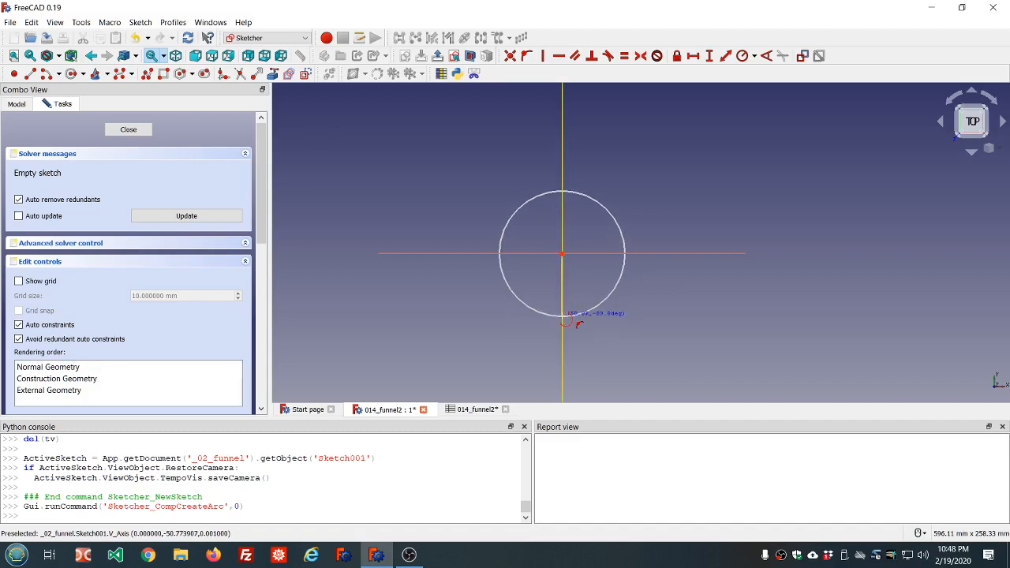
pyautogui.click(562, 316)
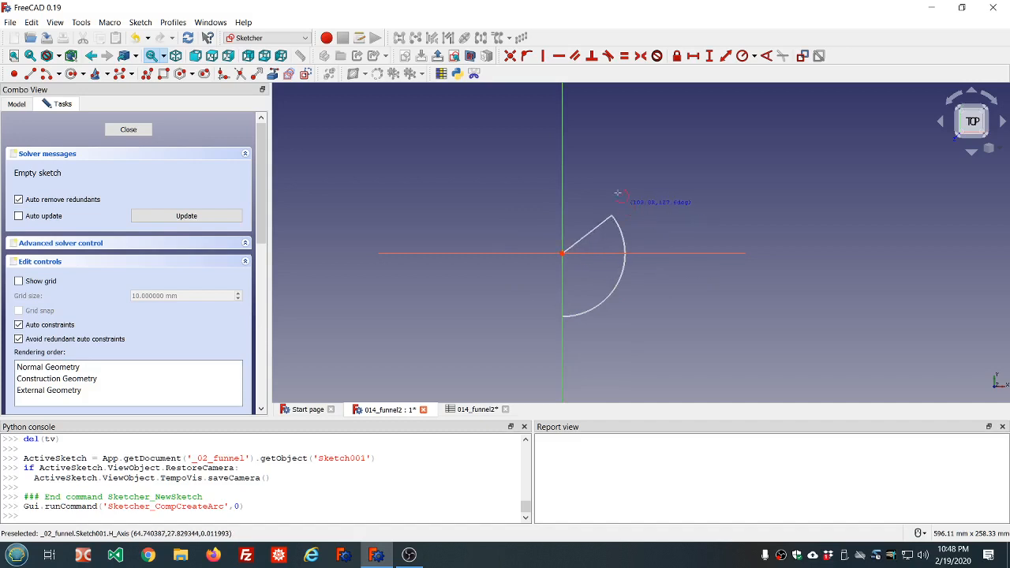
pyautogui.click(563, 191)
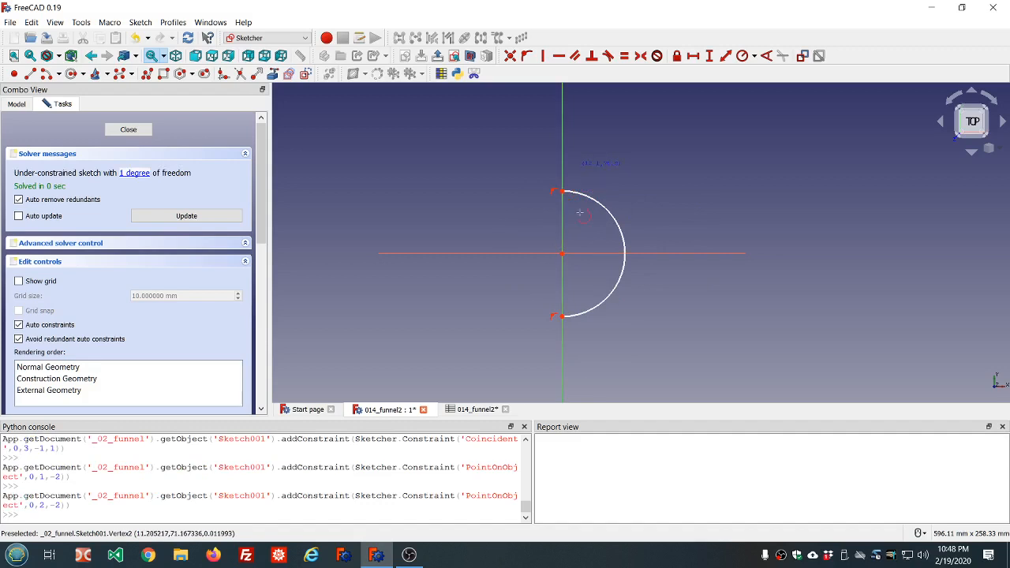
# Draw a concentric outer half-circle arc of about 68 mm radius from the origin, ending on the vertical axis
pyautogui.click(562, 253)
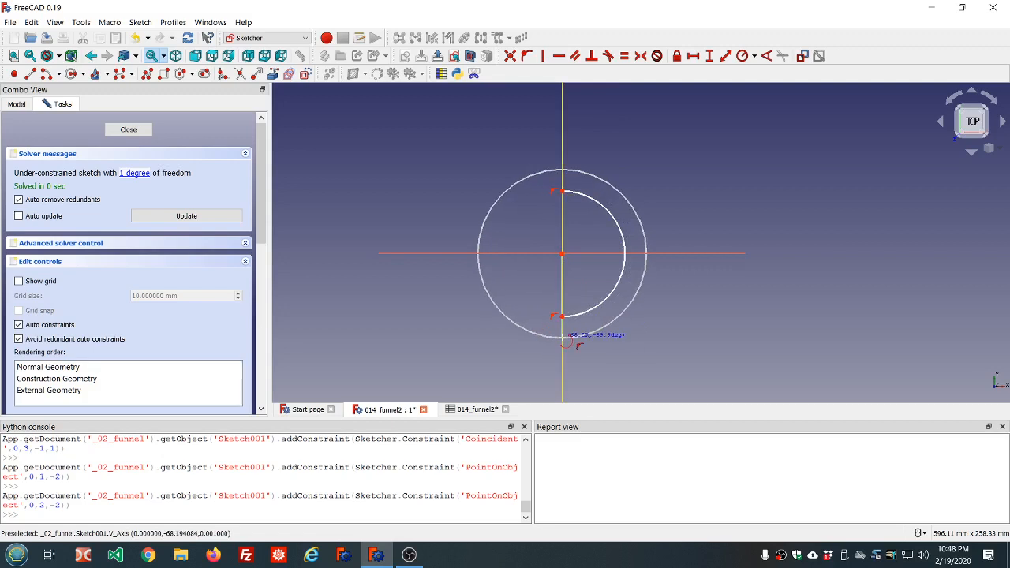
pyautogui.click(562, 338)
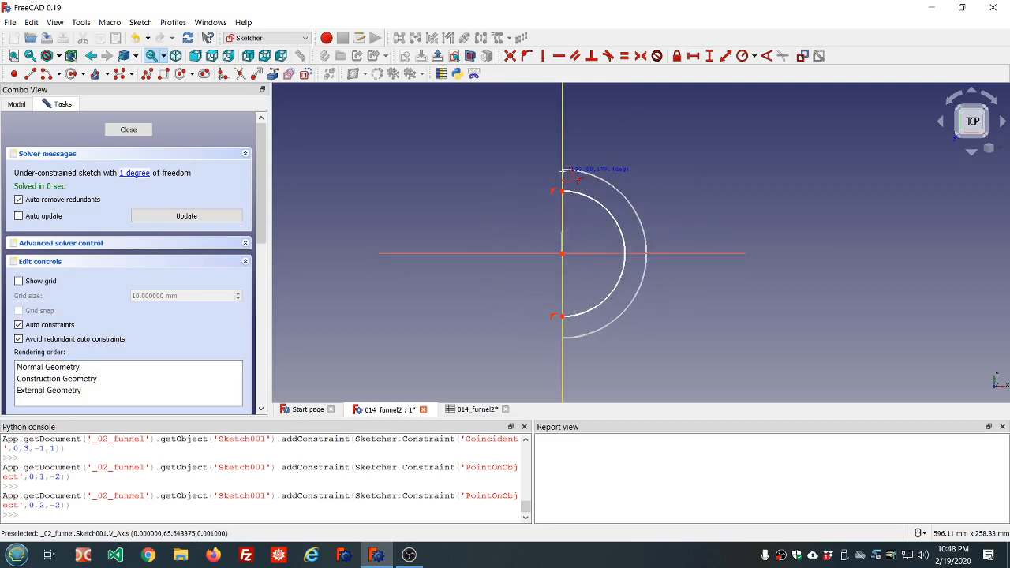
pyautogui.click(562, 170)
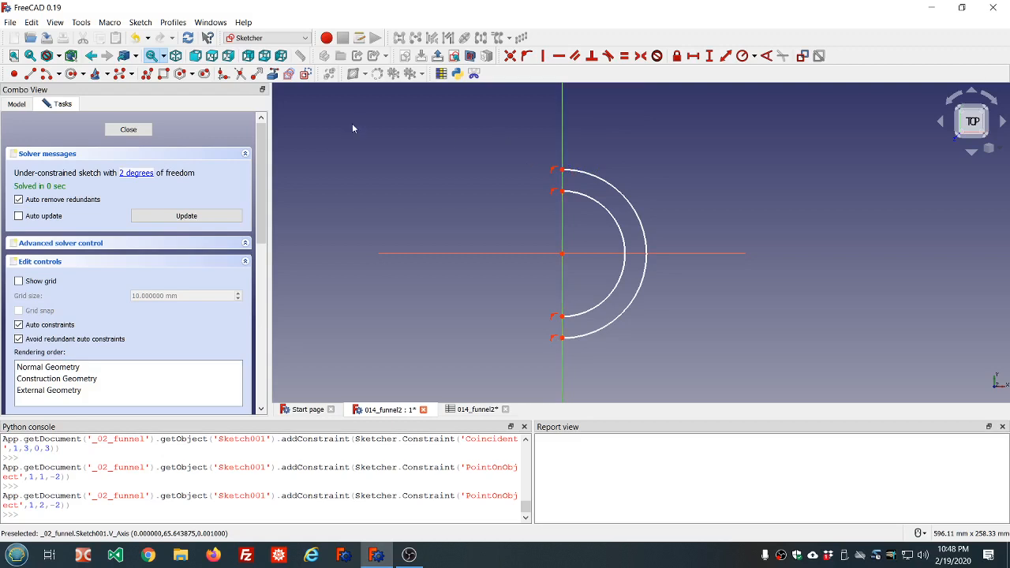
# Join the two arcs' upper and lower endpoints with short vertical lines to close the half-ring profile
pyautogui.click(30, 74)
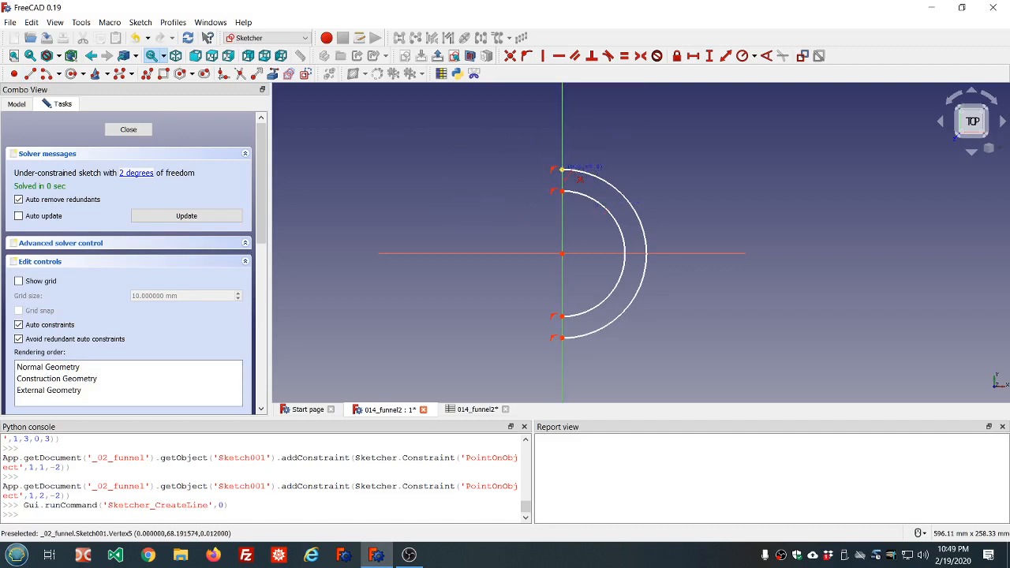
pyautogui.click(561, 170)
pyautogui.click(562, 191)
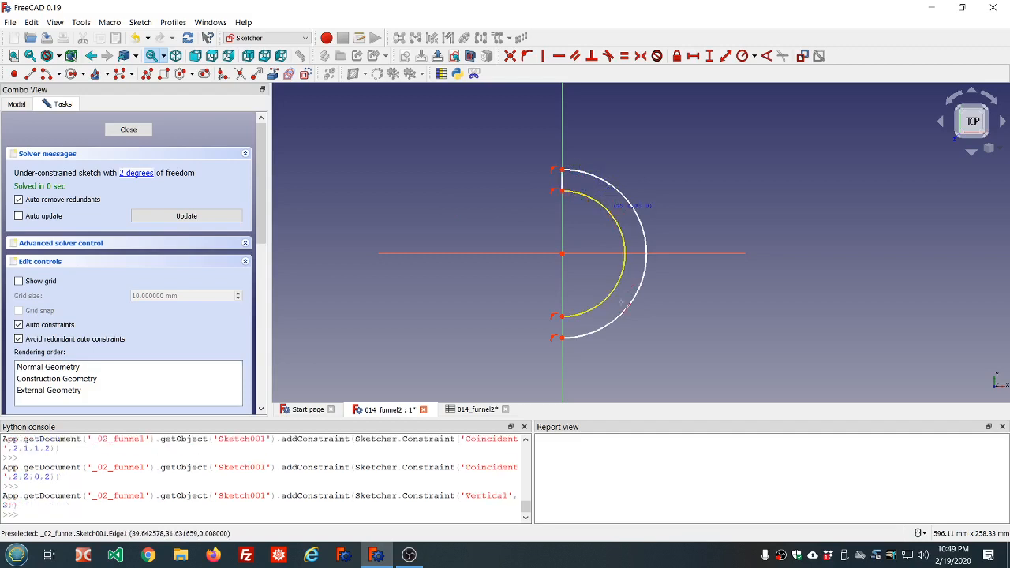
pyautogui.click(561, 316)
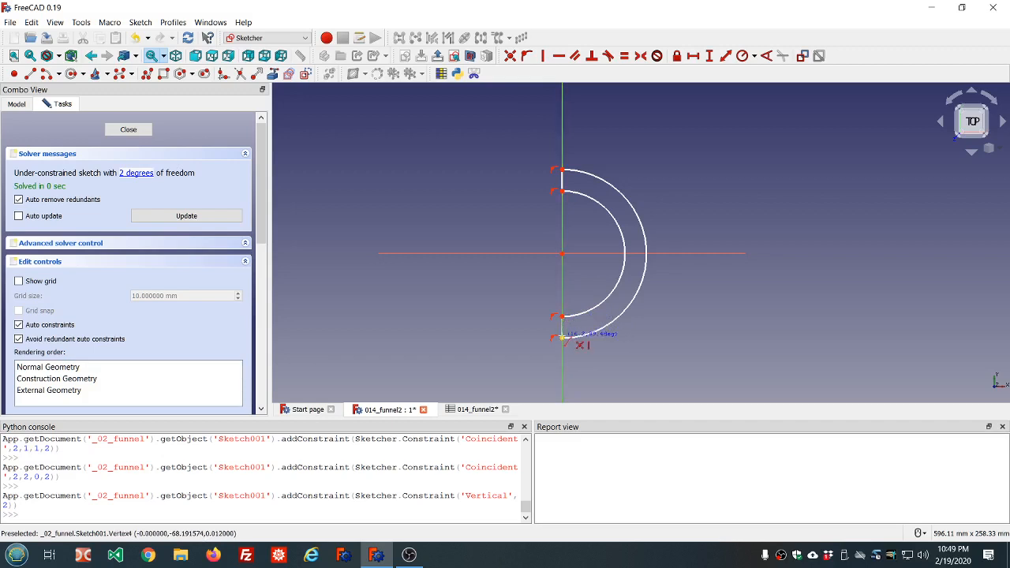
pyautogui.click(562, 338)
# Constrain the lower closing line's vertical length to the spreadsheet expression <<ss>>.ss_wall_thickness
pyautogui.scroll(-3, 505, 300)
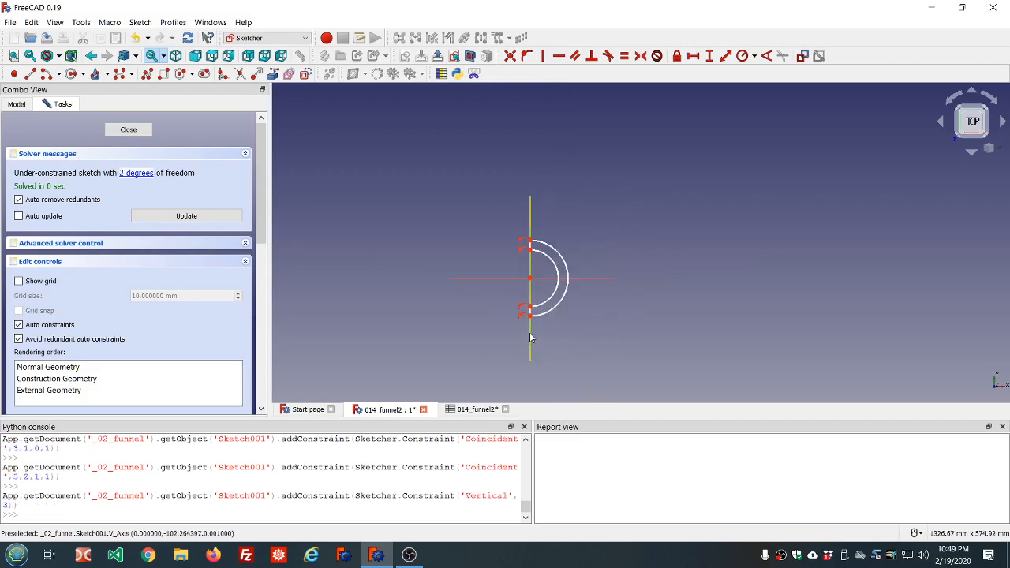
pyautogui.scroll(3, 530, 337)
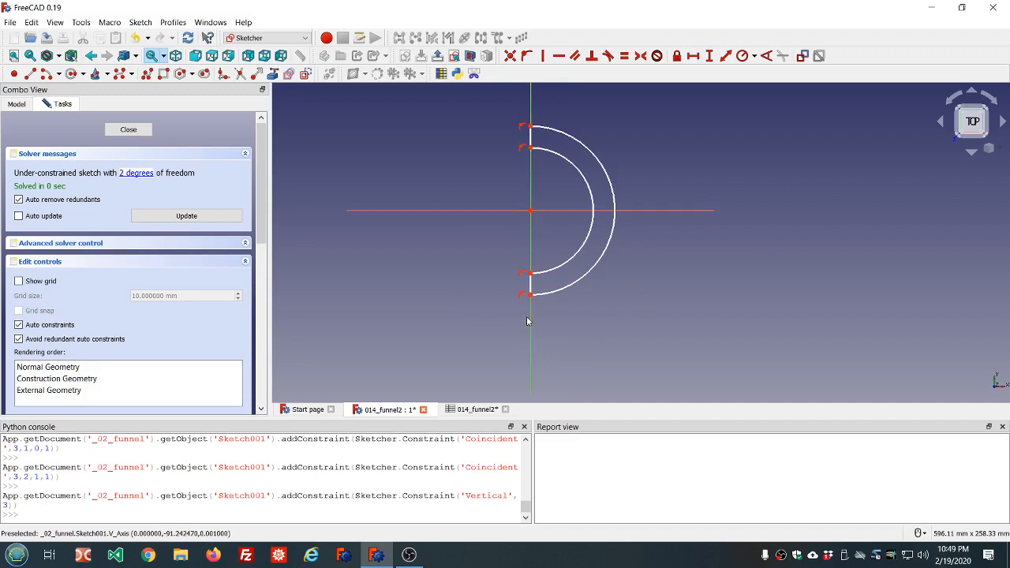
pyautogui.click(531, 290)
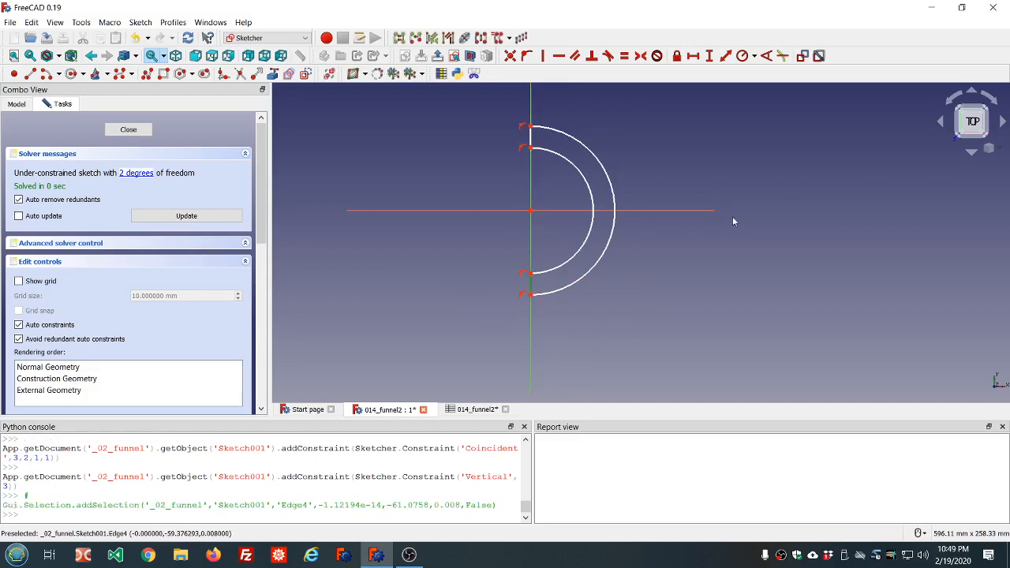
pyautogui.click(709, 55)
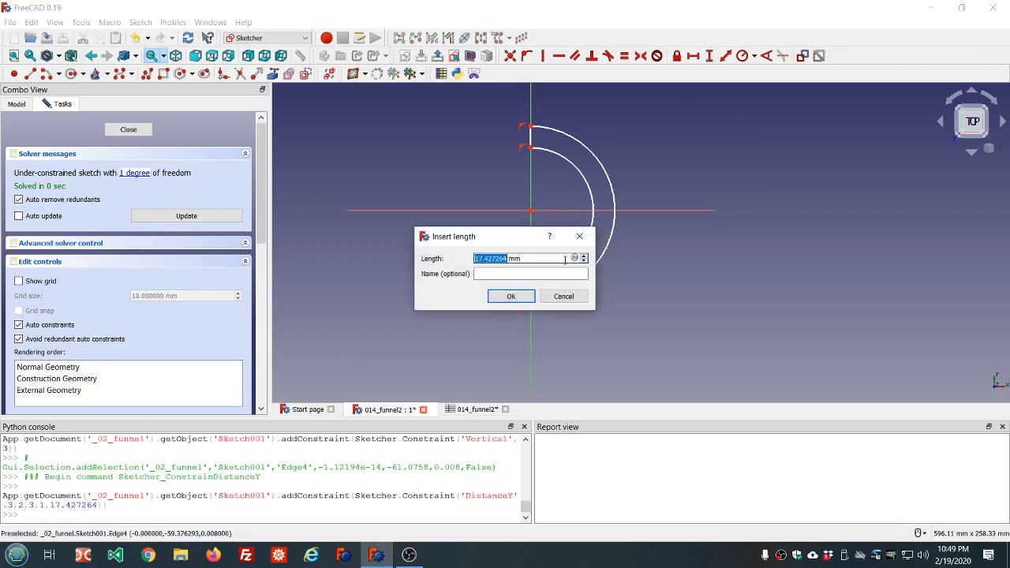
pyautogui.write('=ss.ss')
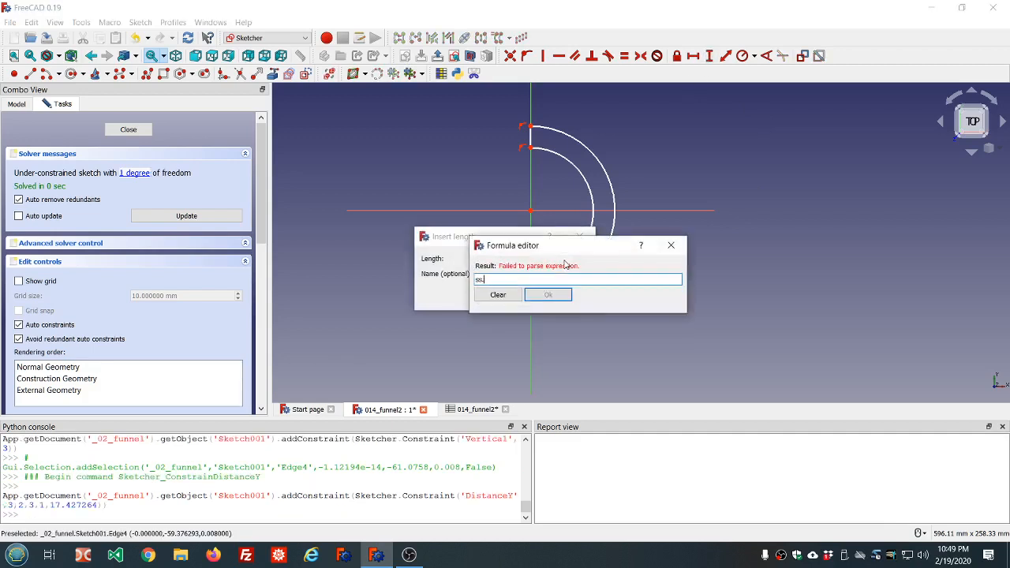
pyautogui.press('Down')
pyautogui.press('Return')
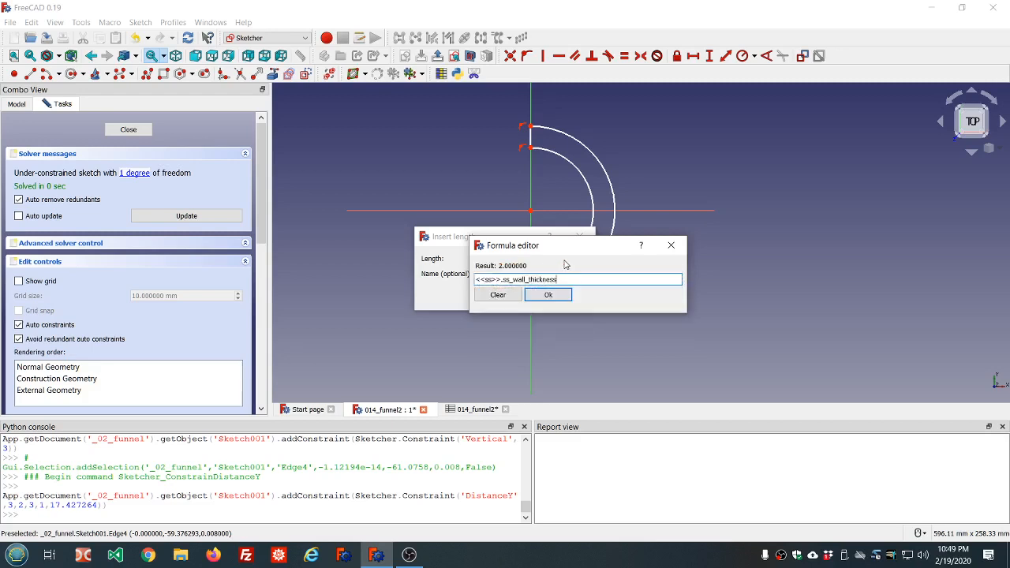
pyautogui.press('Return')
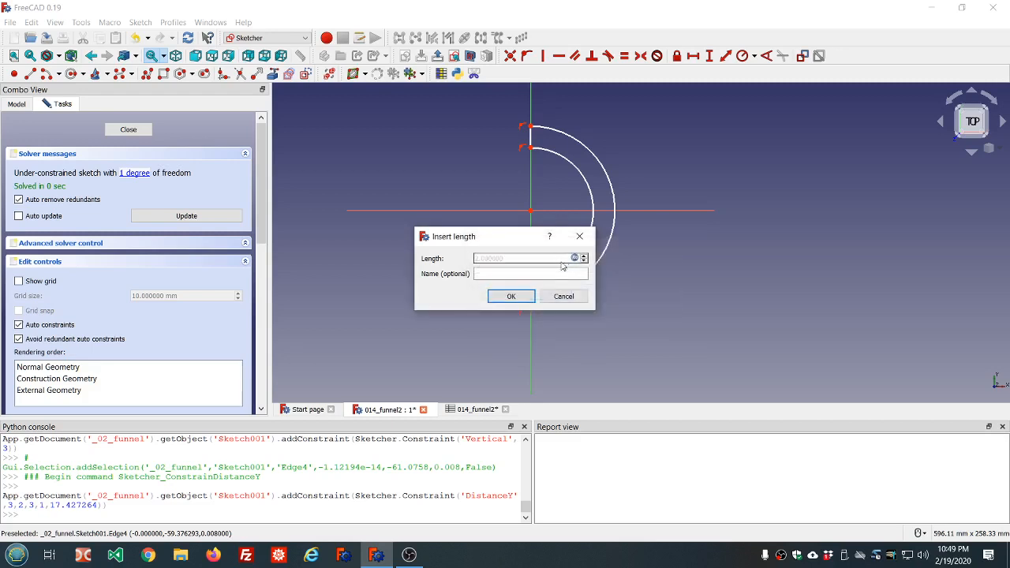
pyautogui.click(510, 296)
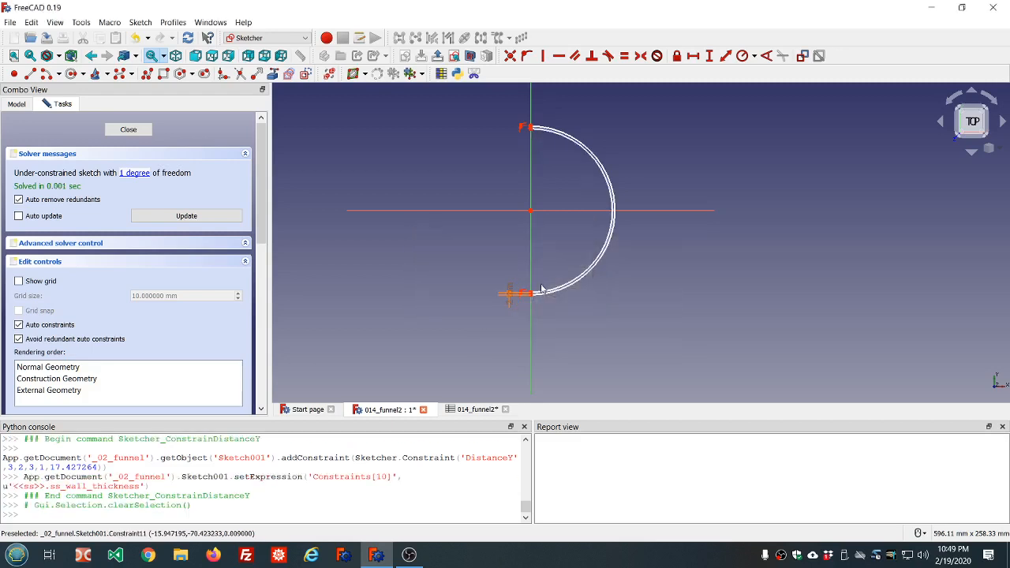
# Constrain the inner arc's radius to the spreadsheet expression <<ss>>.ss_stem_radius
pyautogui.scroll(2, 554, 229)
pyautogui.scroll(-4, 554, 230)
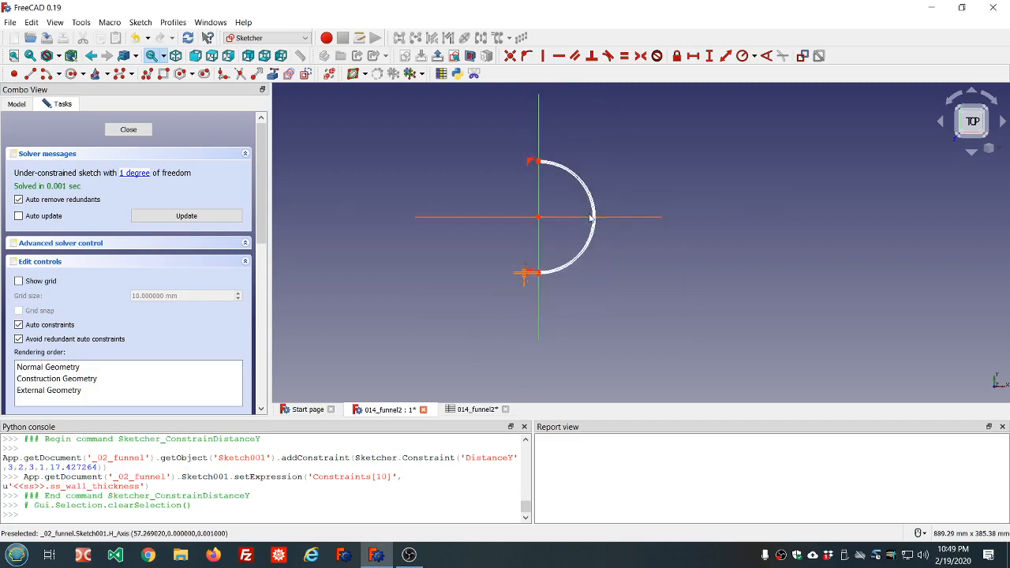
pyautogui.click(592, 217)
pyautogui.scroll(3, 591, 214)
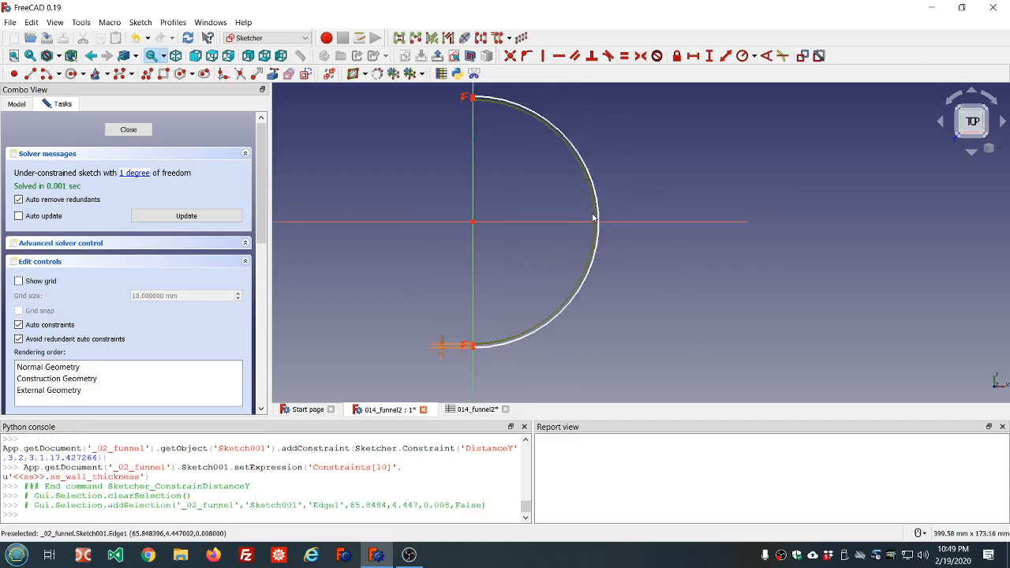
pyautogui.click(741, 55)
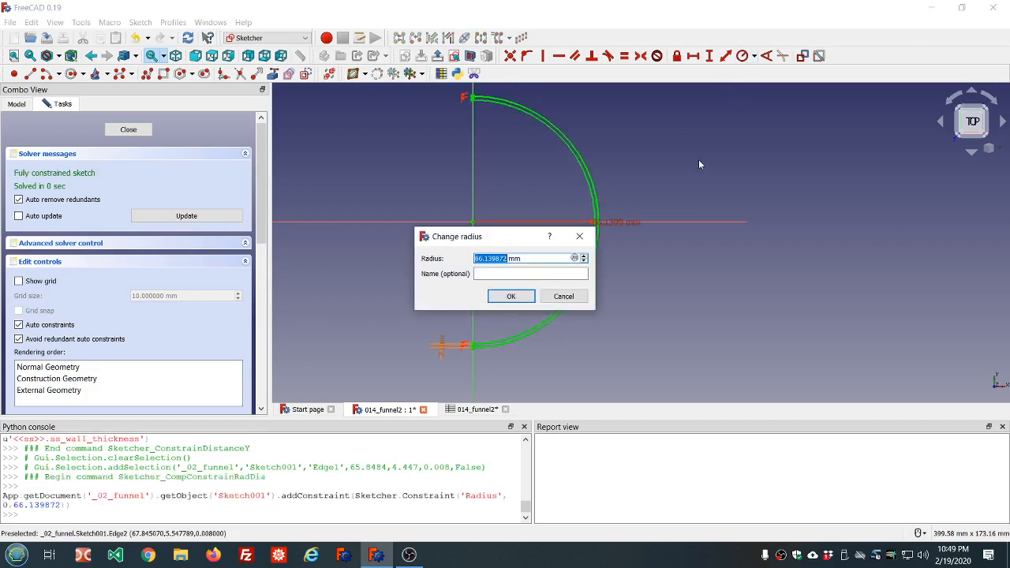
pyautogui.write('=<<ss>>.ss')
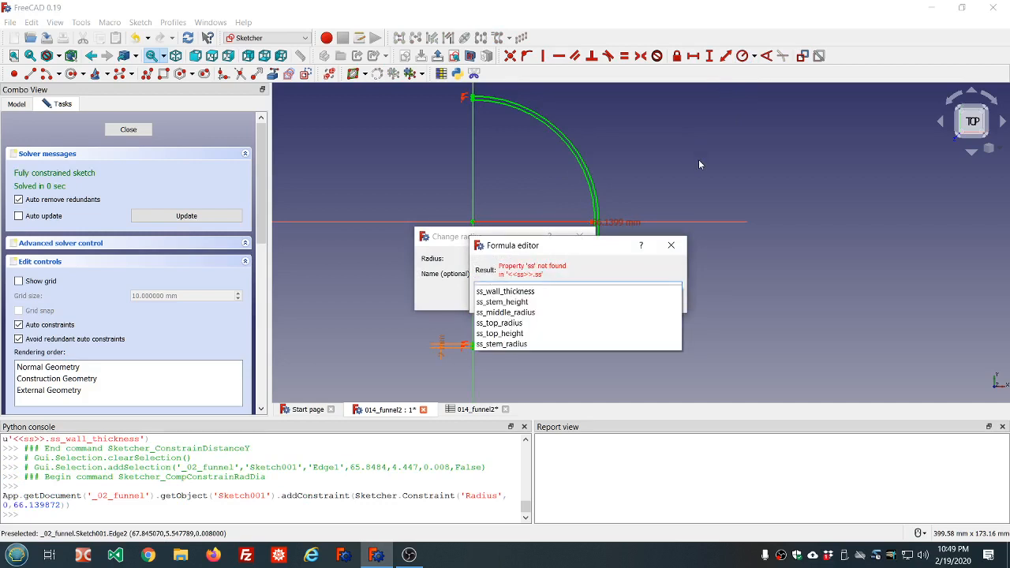
pyautogui.click(511, 345)
pyautogui.click(541, 296)
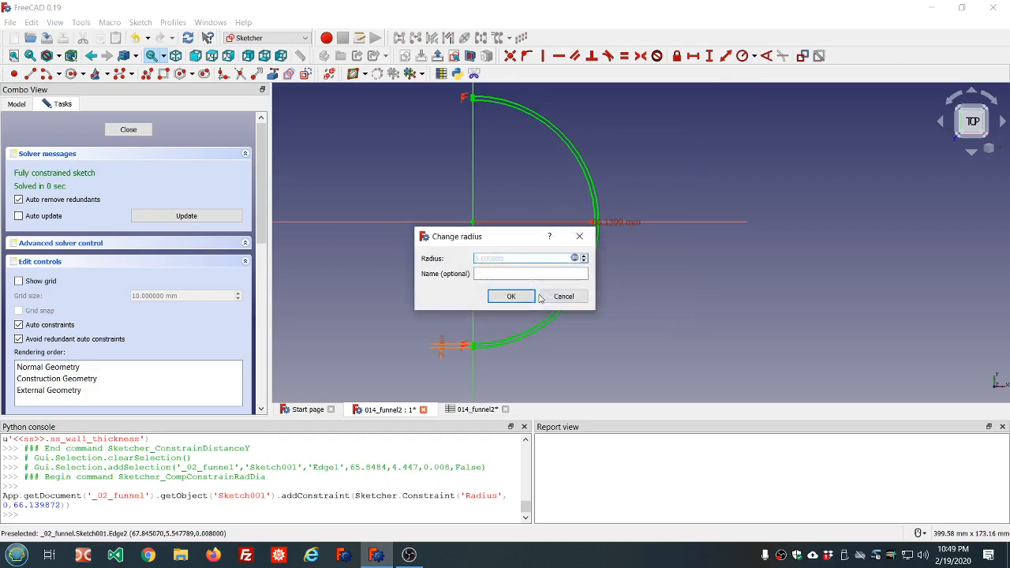
pyautogui.click(511, 296)
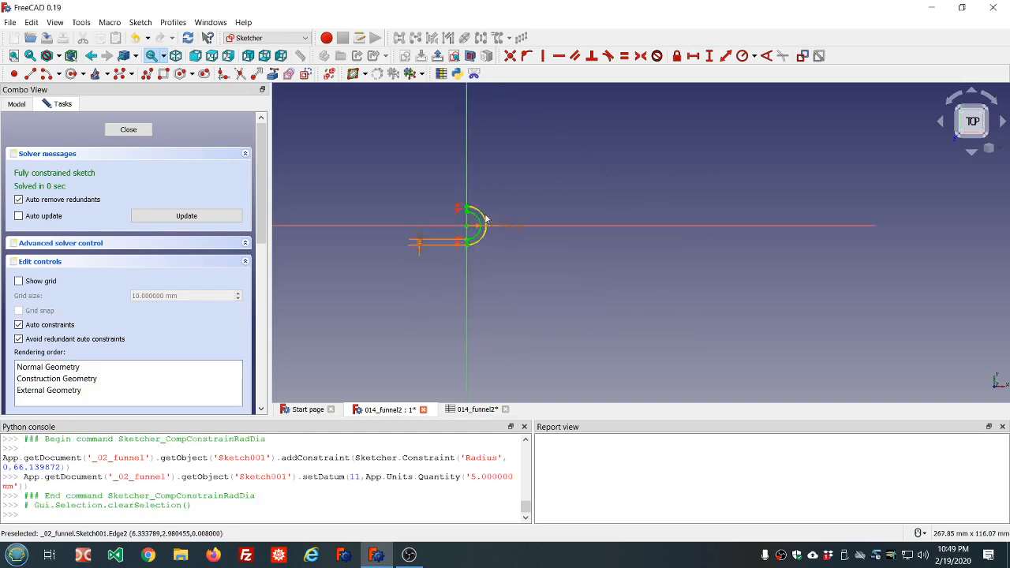
# Reposition the wall thickness and radius dimension labels away from the half-ring profile and close the sketch
pyautogui.scroll(2, 485, 219)
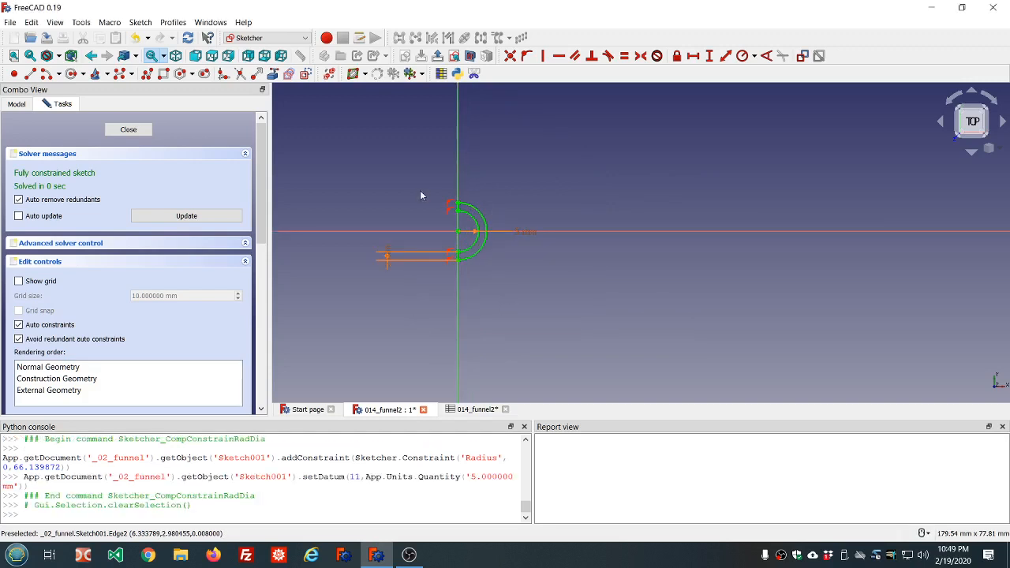
pyautogui.moveTo(387, 252); pyautogui.dragTo(385, 208)
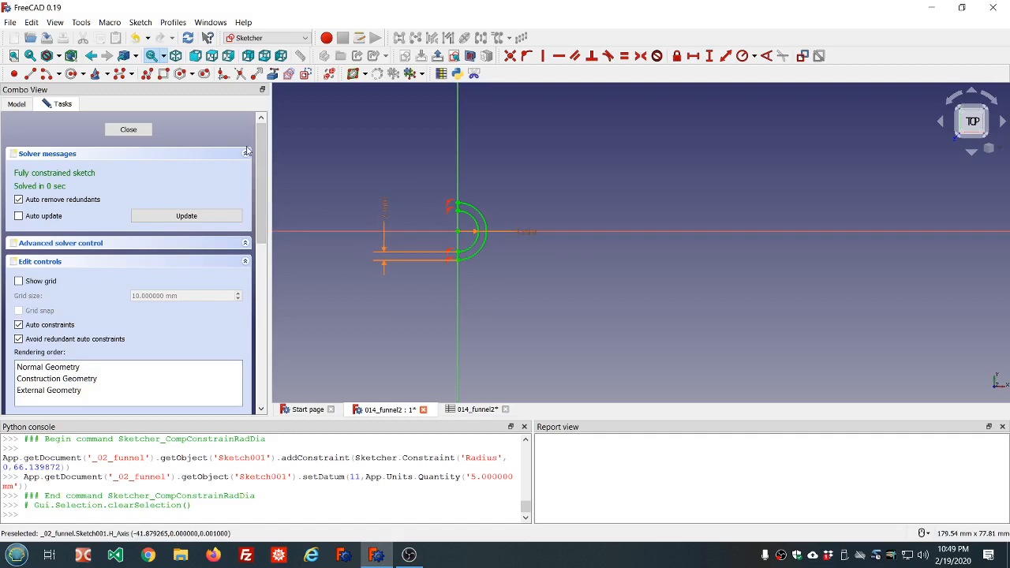
pyautogui.moveTo(523, 233); pyautogui.dragTo(530, 217)
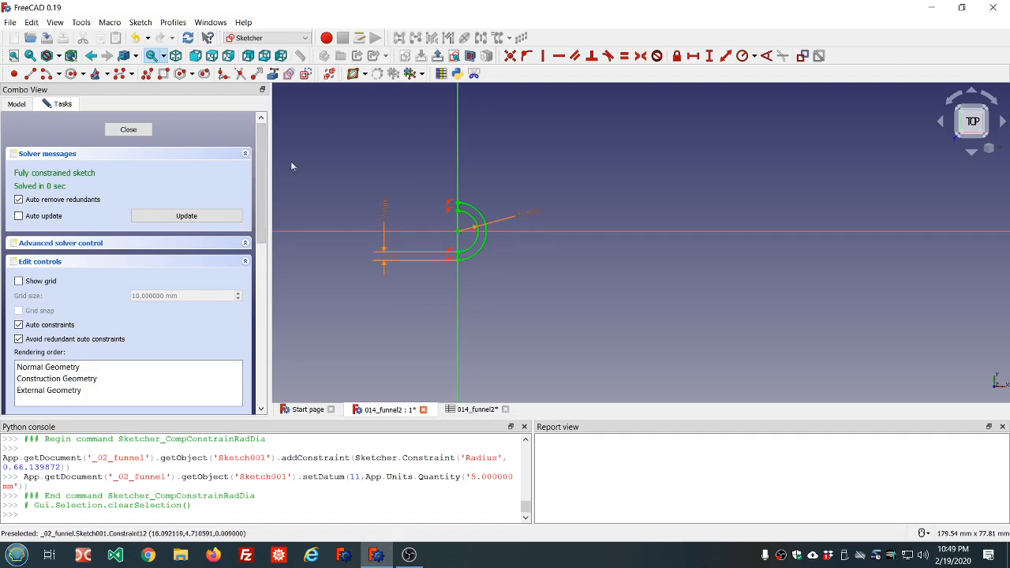
pyautogui.click(128, 130)
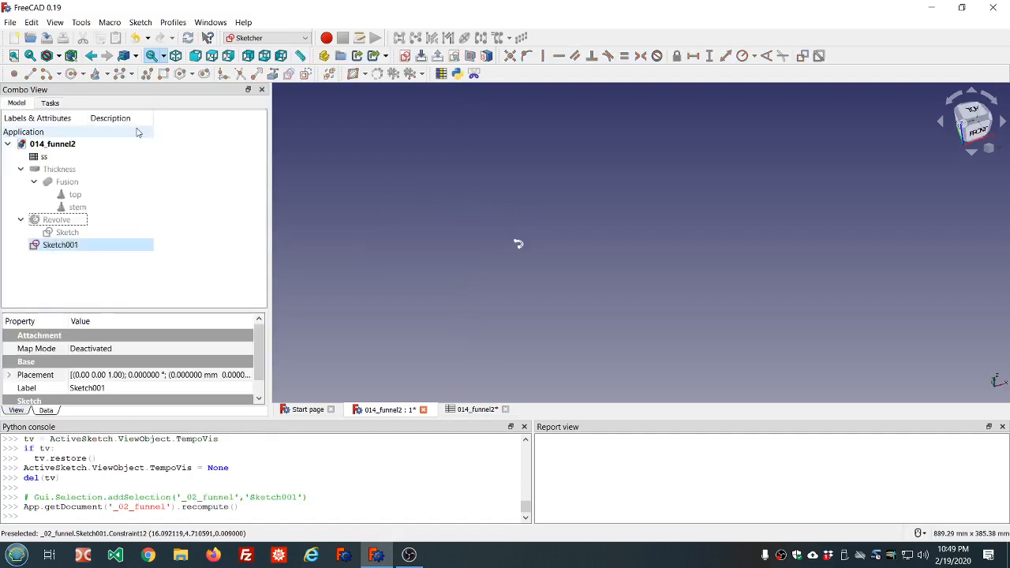
# Rename Sketch001 in the model tree as stem_sketch
pyautogui.click(55, 246)
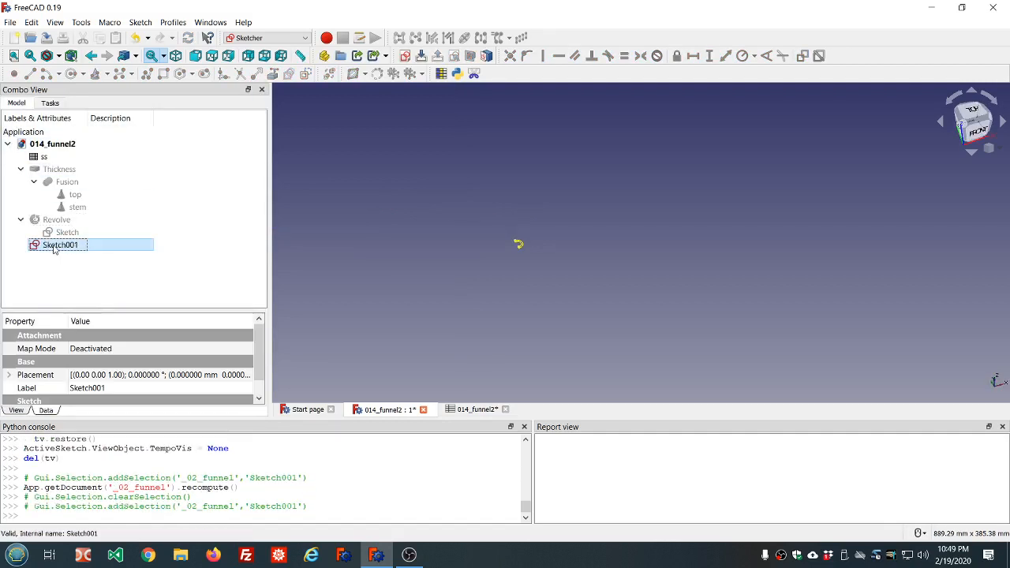
pyautogui.click(53, 247)
pyautogui.write('st')
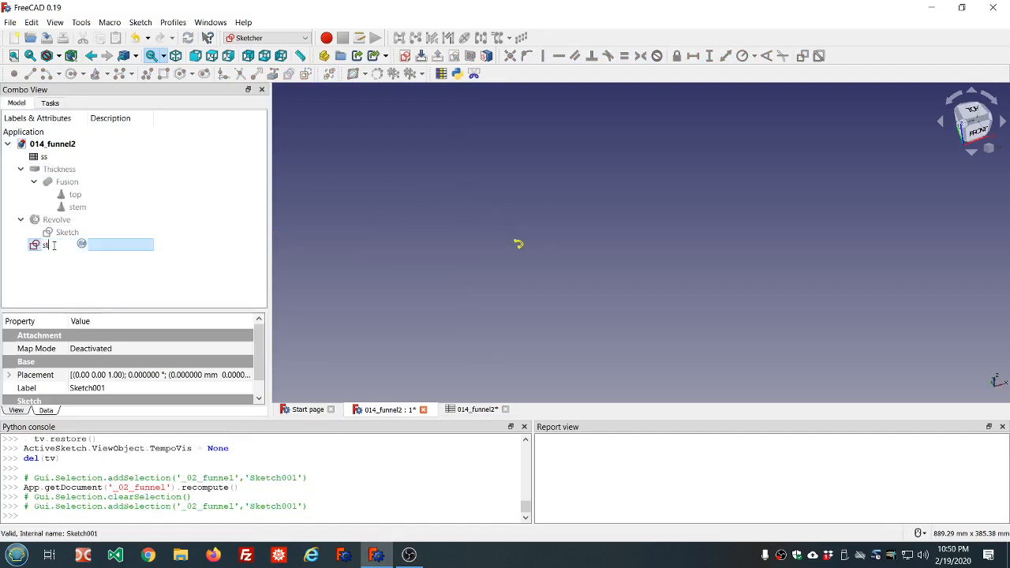
pyautogui.write('em_sketch')
pyautogui.press('Return')
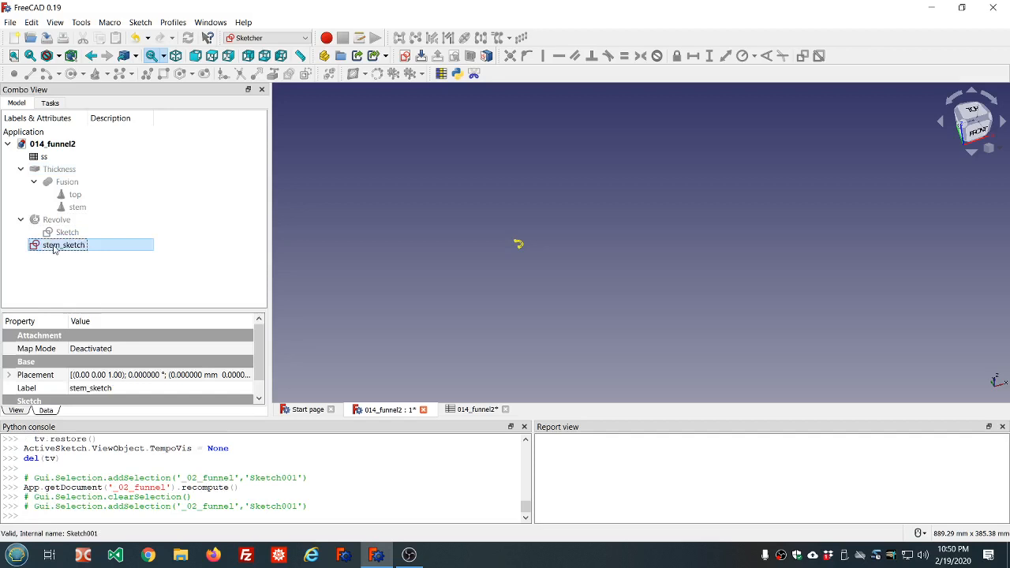
# Create a new sketch on the XY plane and carbon-copy the stem_sketch half-ring profile into it
pyautogui.click(412, 241)
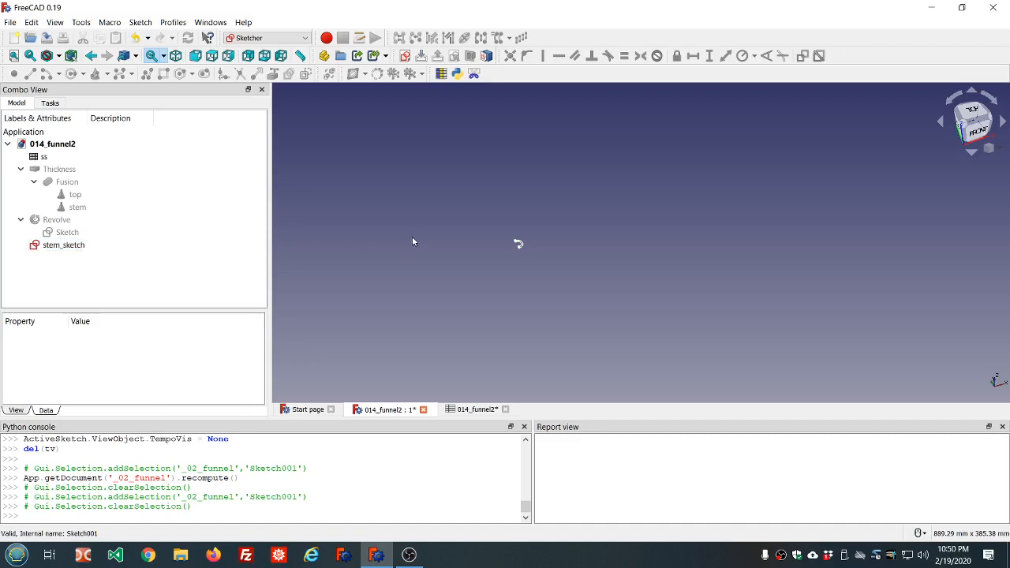
pyautogui.click(403, 61)
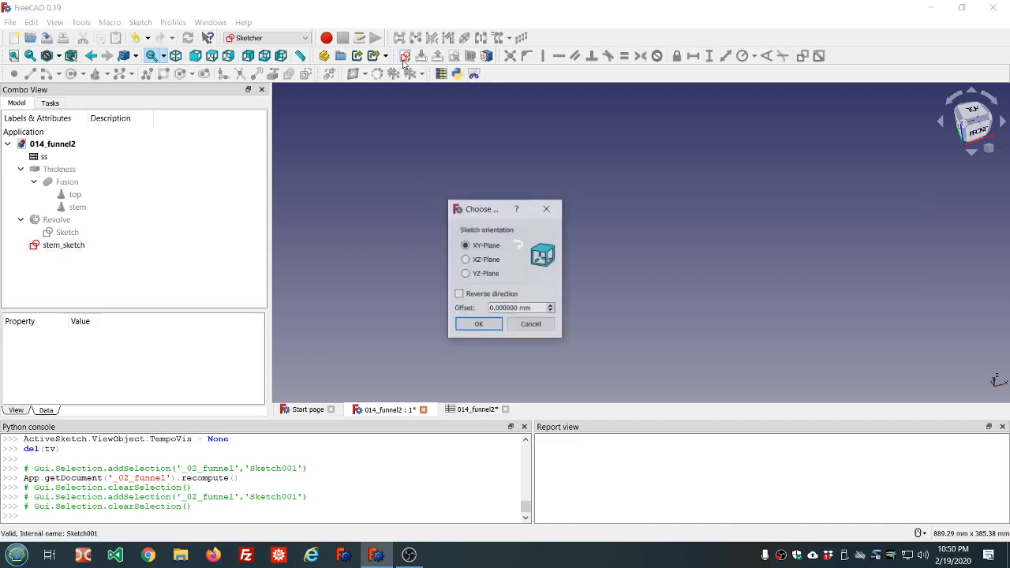
pyautogui.click(476, 326)
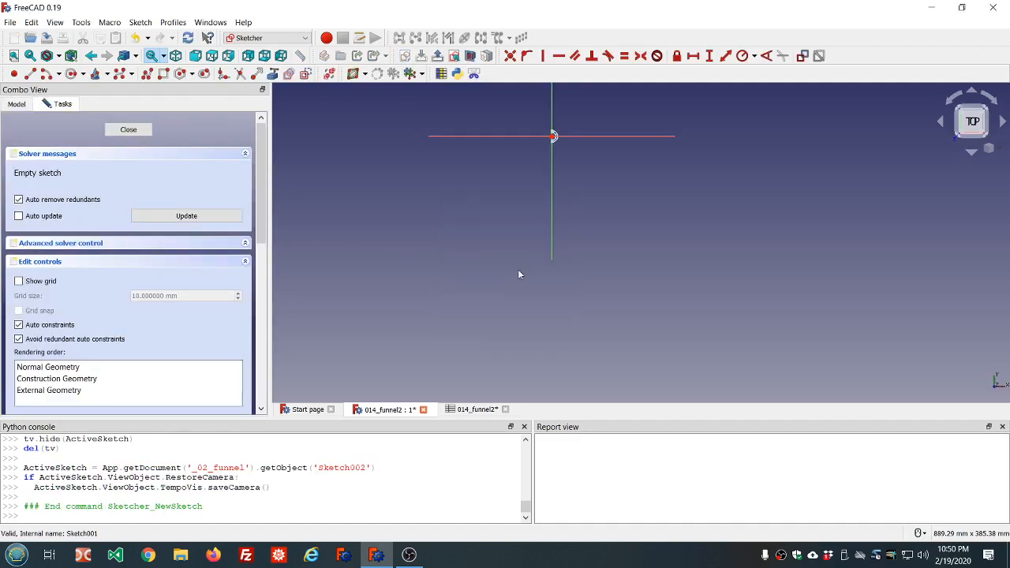
pyautogui.scroll(-2, 518, 269)
pyautogui.scroll(2, 543, 186)
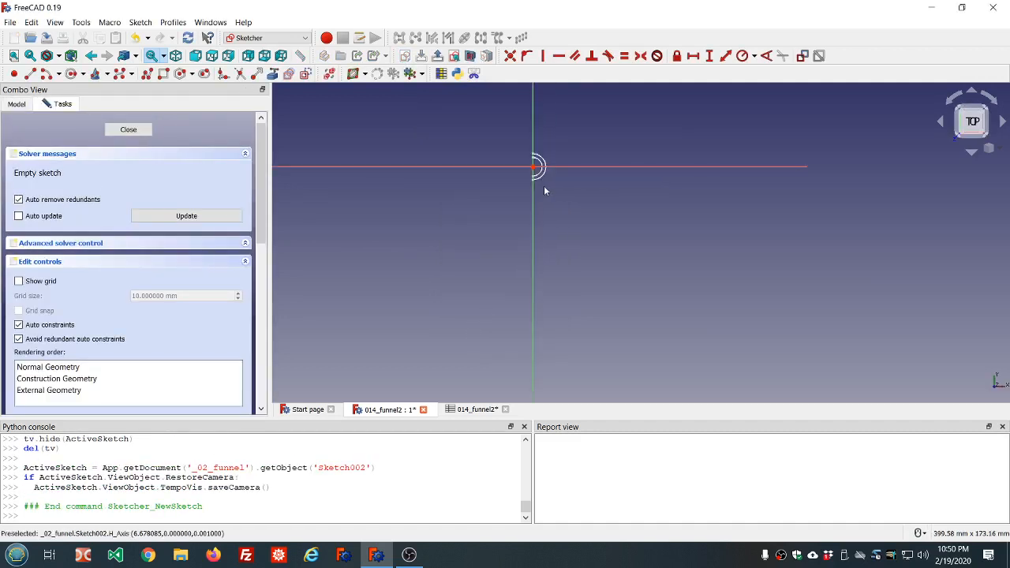
pyautogui.scroll(1, 554, 147)
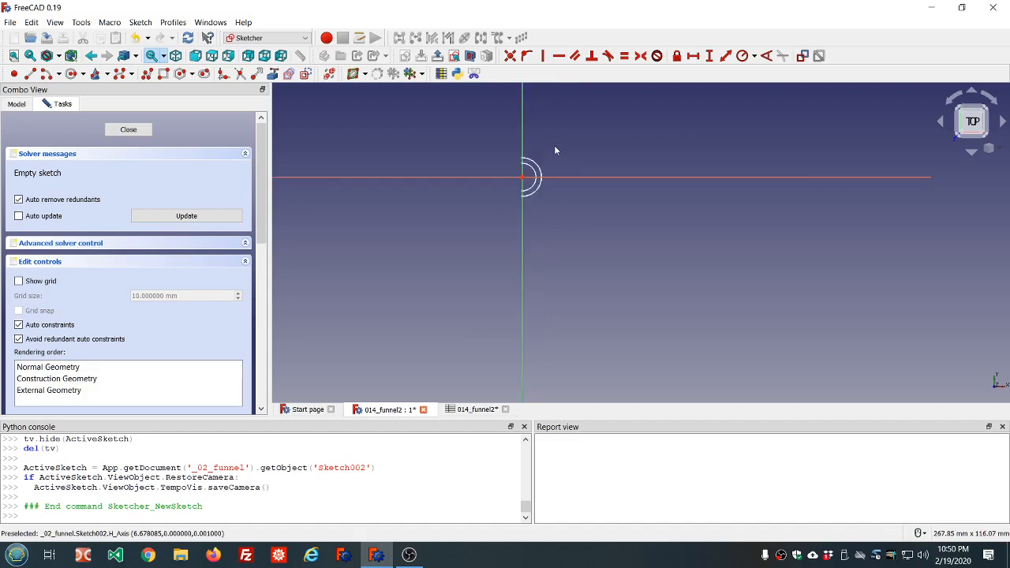
pyautogui.click(289, 76)
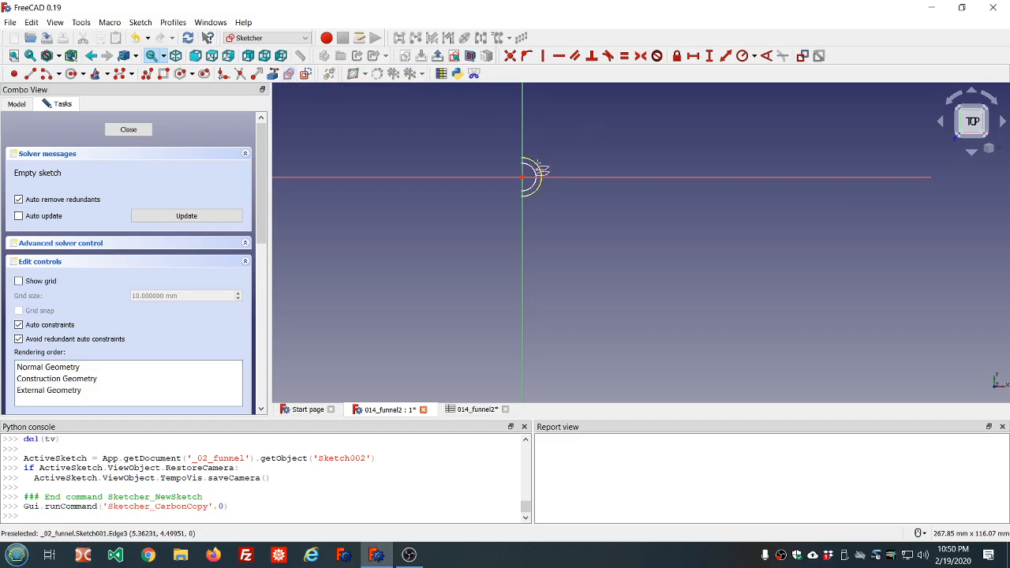
pyautogui.click(539, 169)
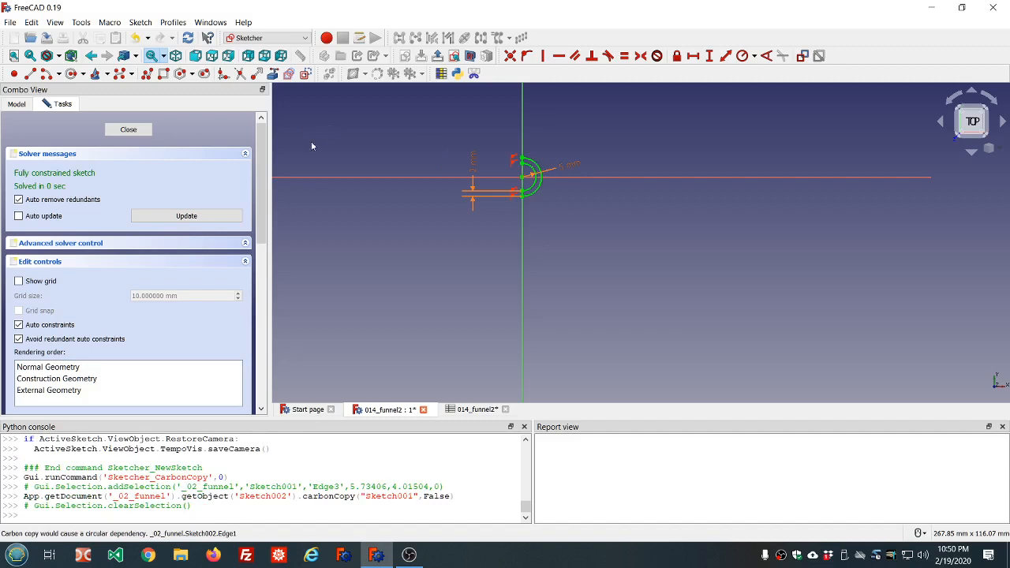
# Clear the formula that ties the copied inner arc's radius to the stem sketch's constraint
pyautogui.scroll(-3, 254, 200)
pyautogui.moveTo(254, 201); pyautogui.dragTo(260, 301)
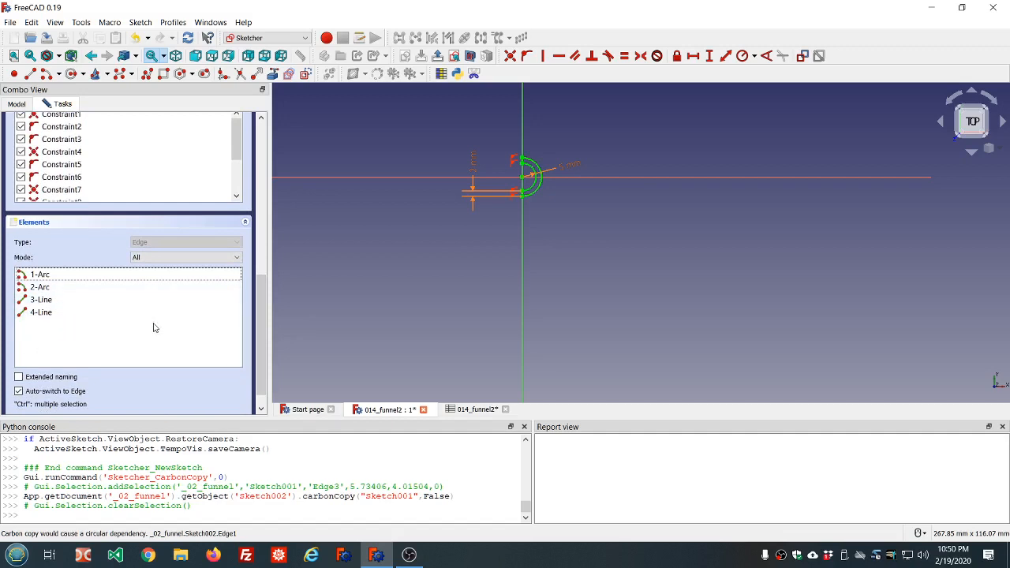
pyautogui.scroll(4, 471, 278)
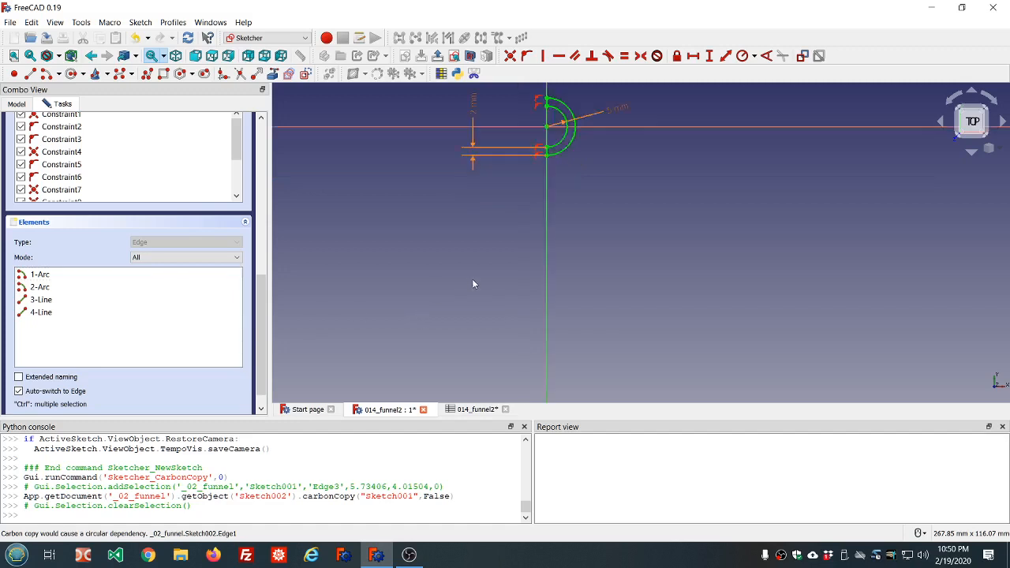
pyautogui.scroll(-4, 472, 279)
pyautogui.scroll(3, 496, 168)
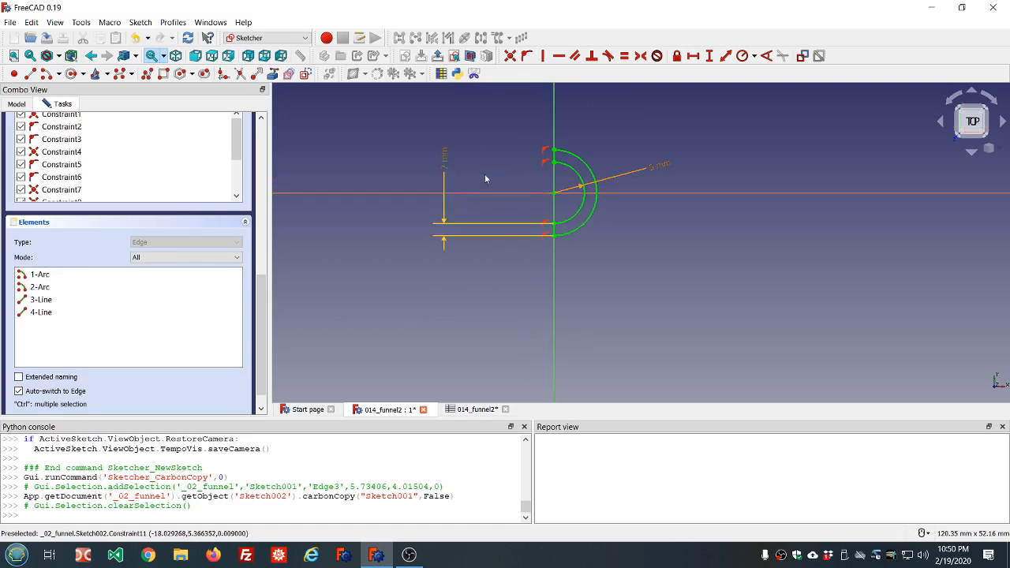
pyautogui.doubleClick(661, 171)
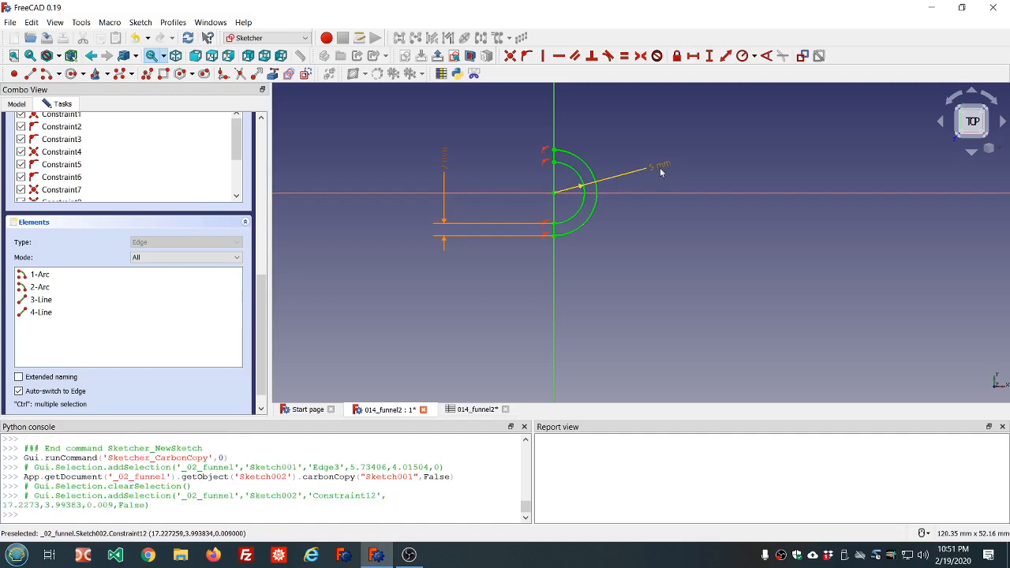
pyautogui.click(731, 180)
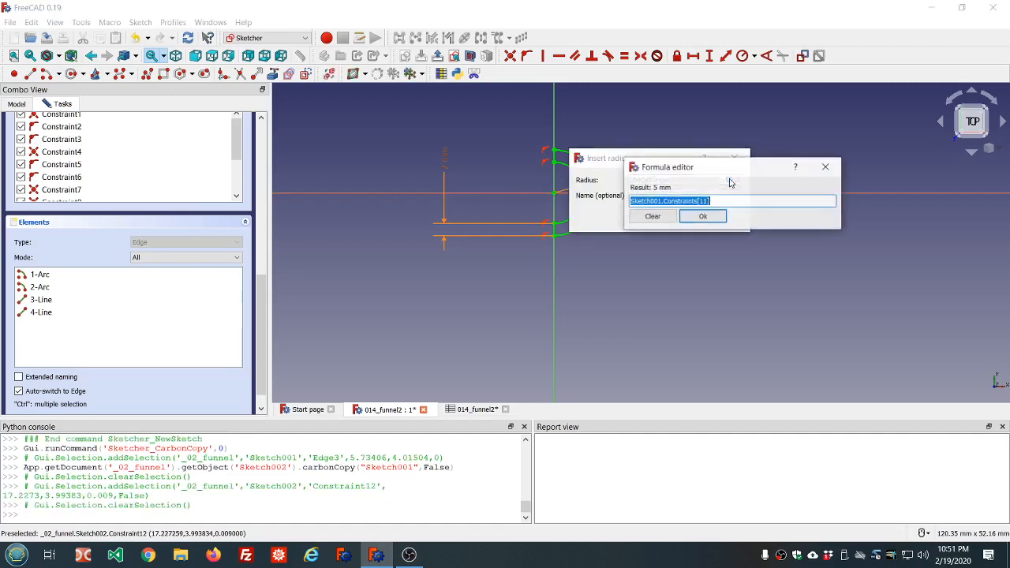
pyautogui.click(720, 201)
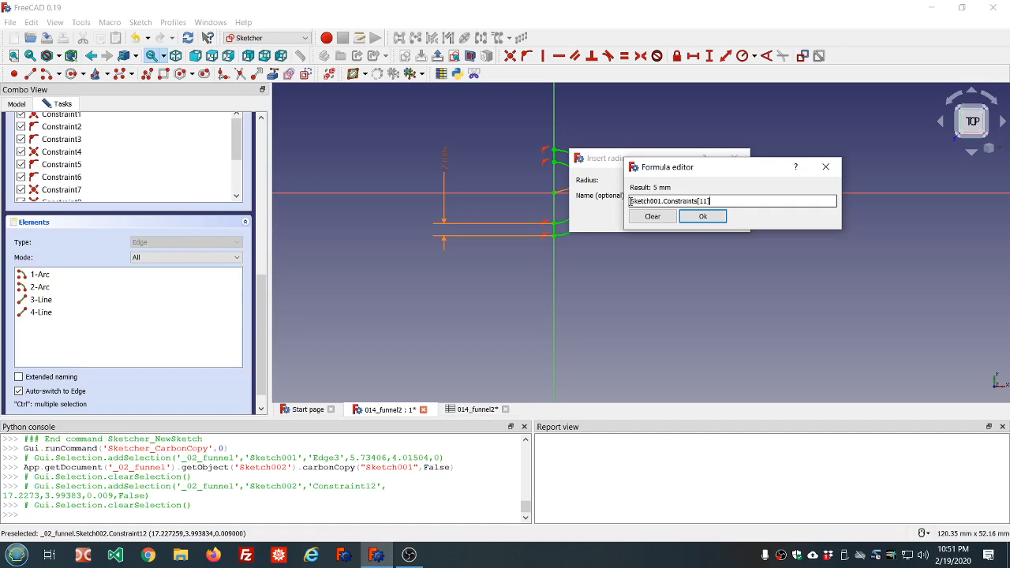
pyautogui.moveTo(629, 201); pyautogui.dragTo(661, 201)
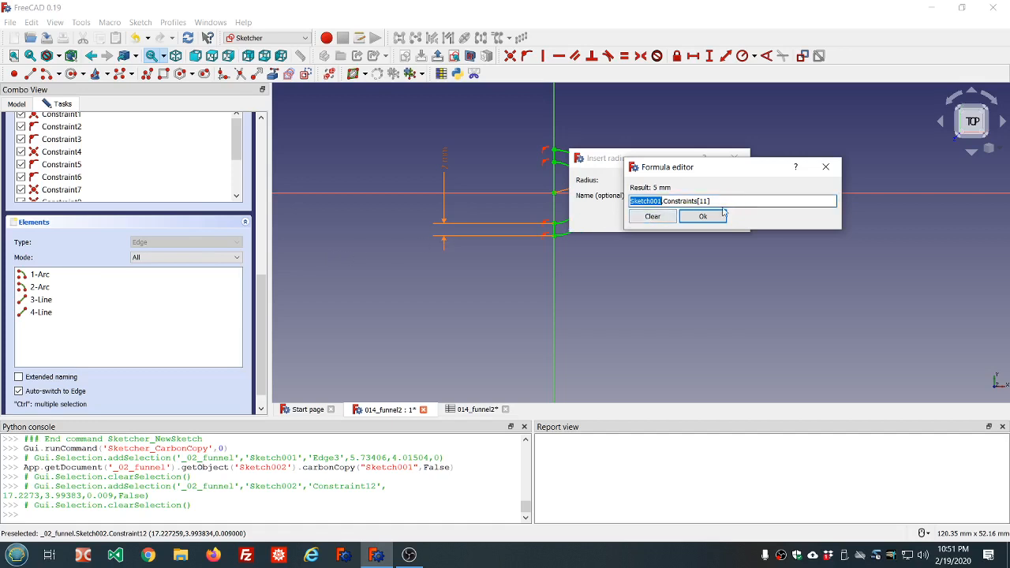
pyautogui.click(654, 216)
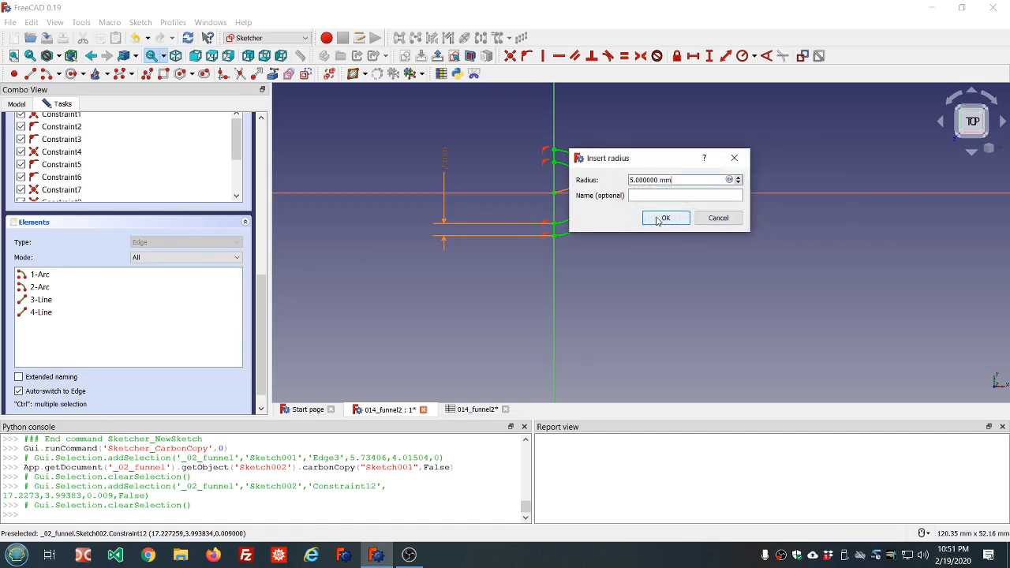
# Set the copied inner arc's radius to the spreadsheet expression <<ss>>.ss_middle_radius
pyautogui.click(729, 180)
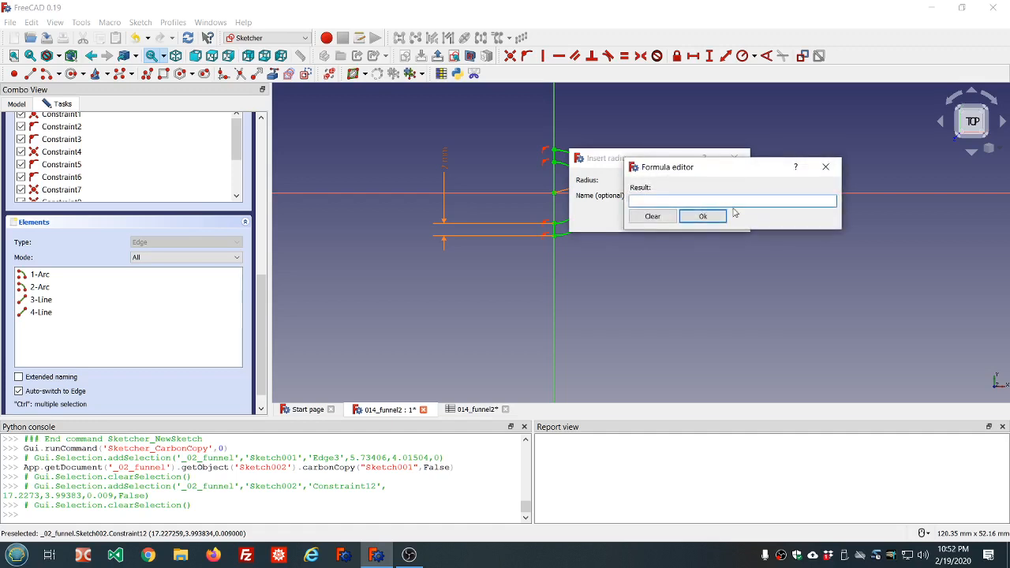
pyautogui.write('ss')
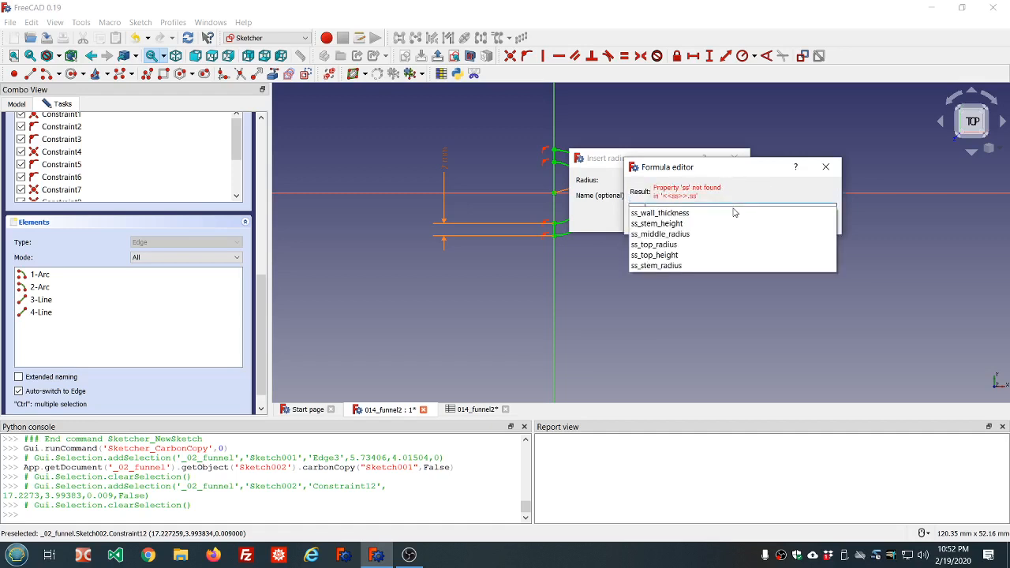
pyautogui.click(684, 234)
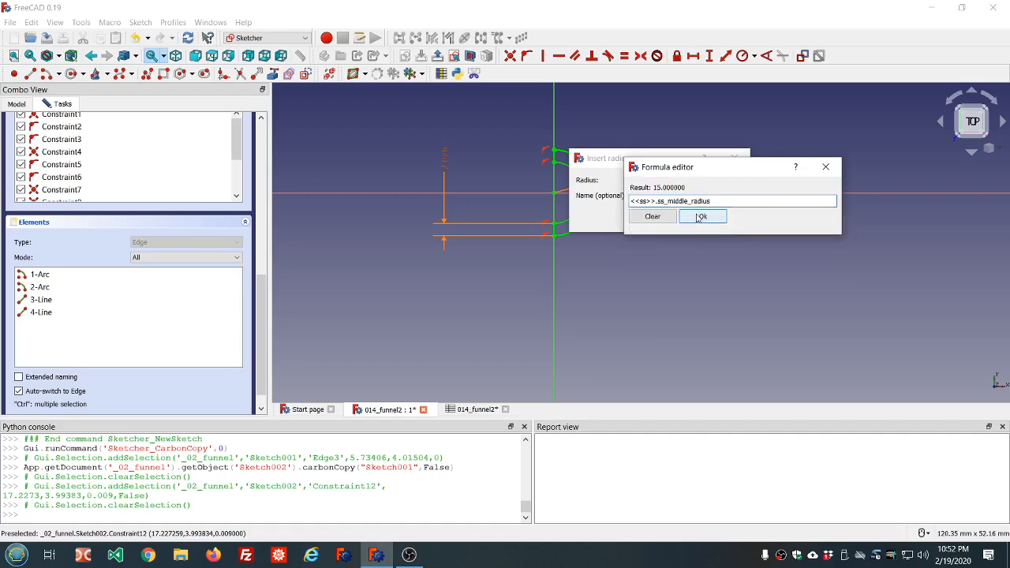
pyautogui.click(699, 218)
pyautogui.click(670, 218)
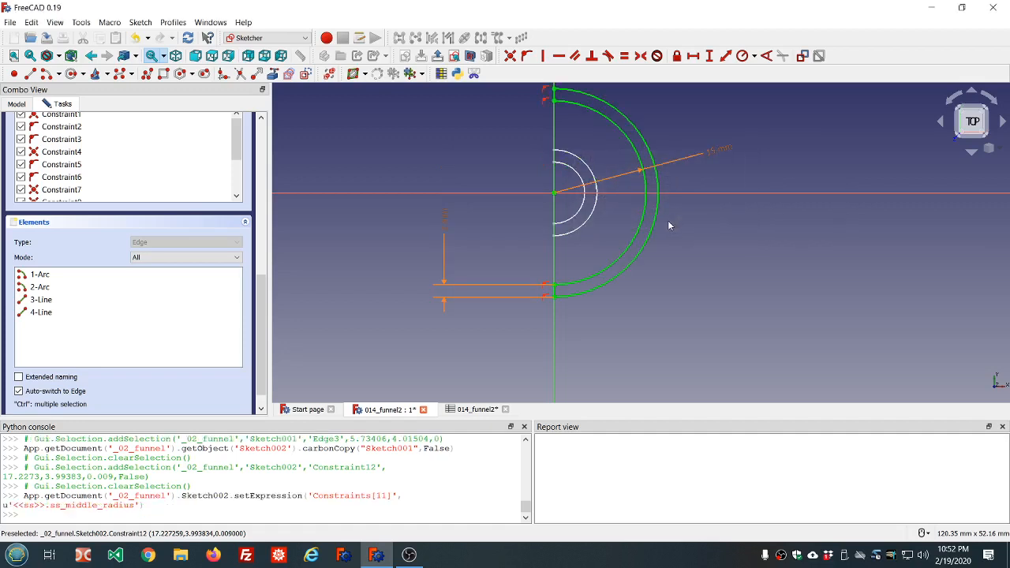
# Close the sketch and rename Sketch002 in the model tree as middle_sketch
pyautogui.scroll(-3, 668, 225)
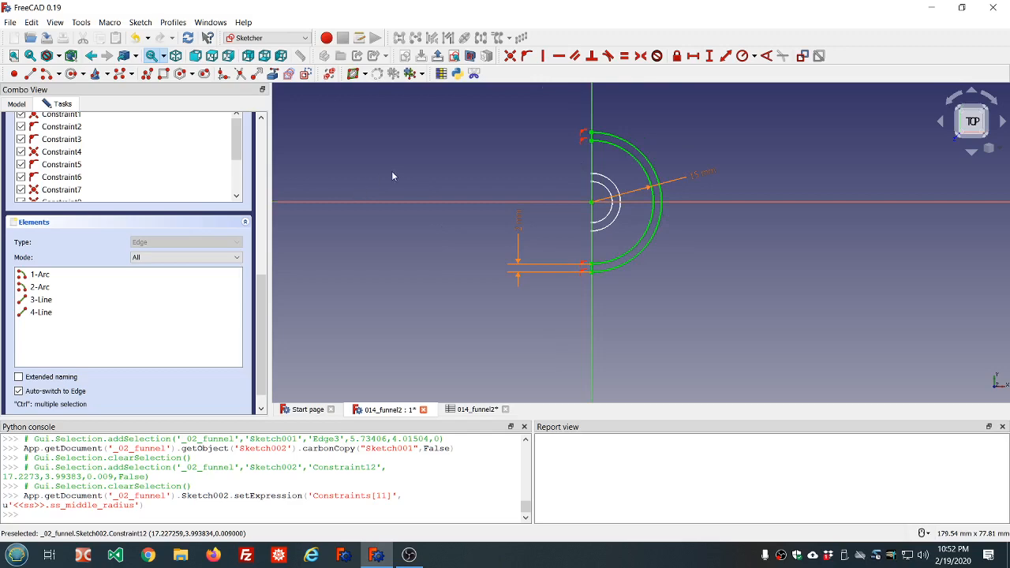
pyautogui.moveTo(258, 297); pyautogui.dragTo(256, 137)
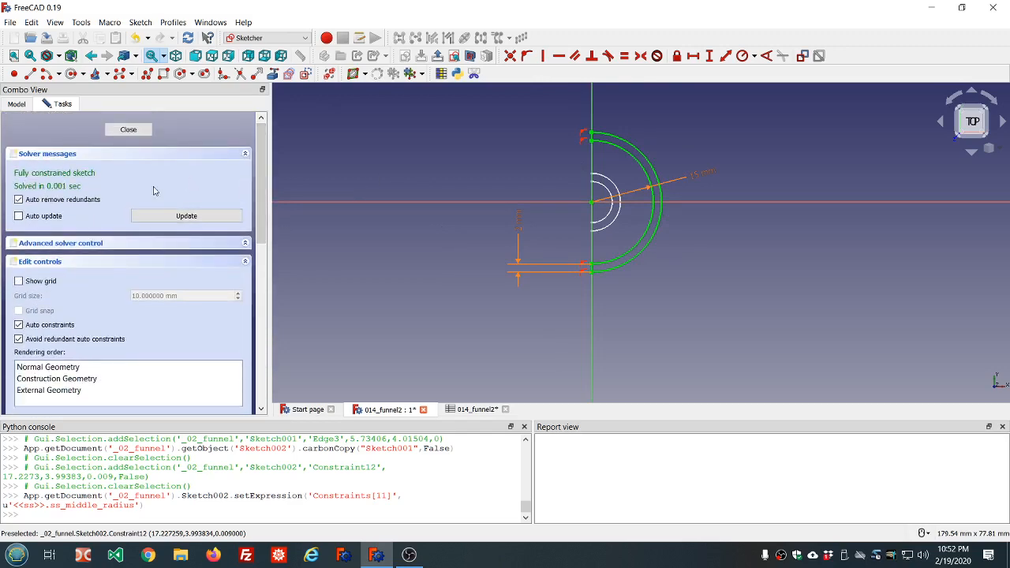
pyautogui.click(129, 130)
pyautogui.click(57, 220)
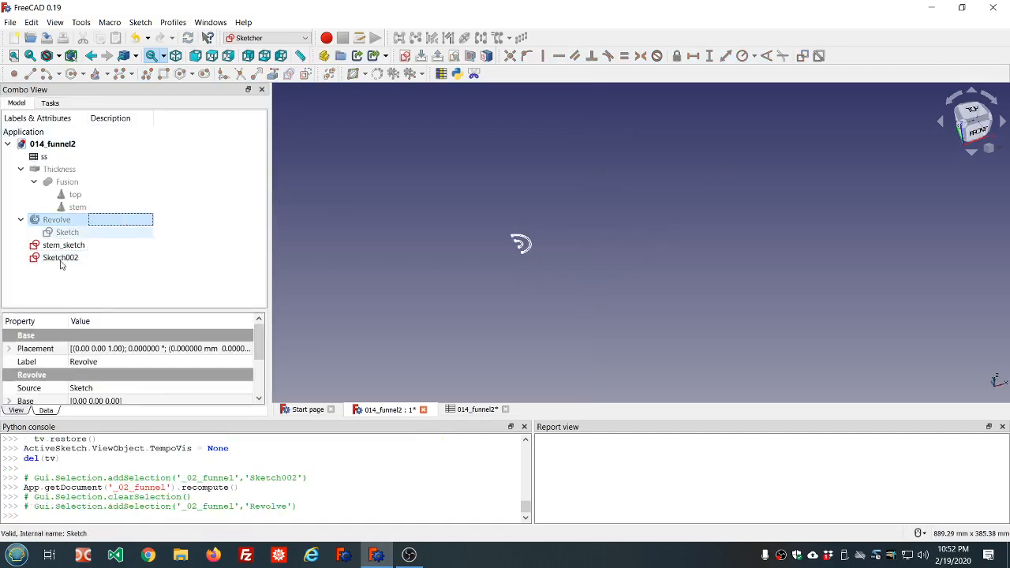
pyautogui.click(60, 257)
pyautogui.click(57, 261)
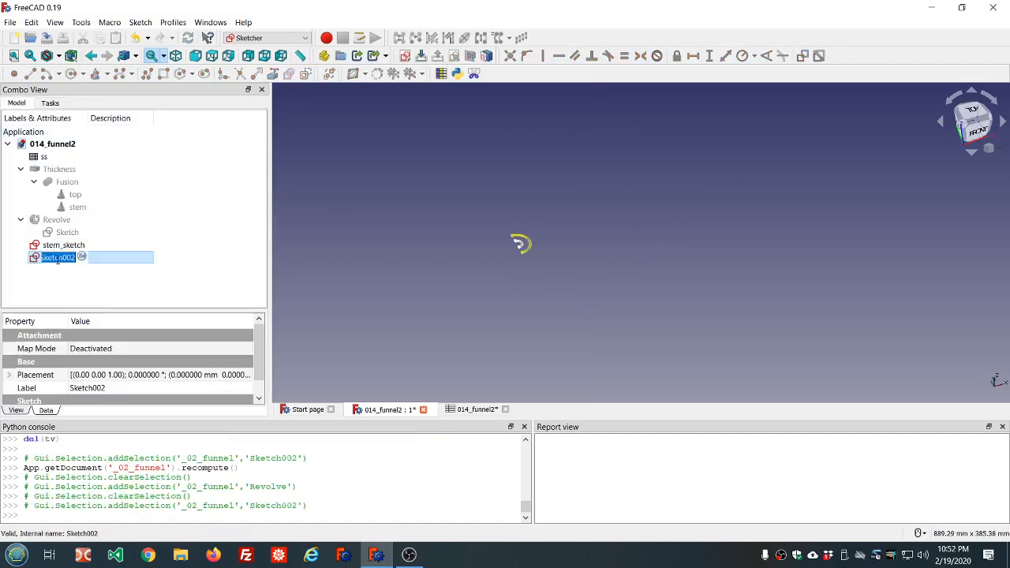
pyautogui.write('middle_sk')
pyautogui.write('etch')
pyautogui.press('Return')
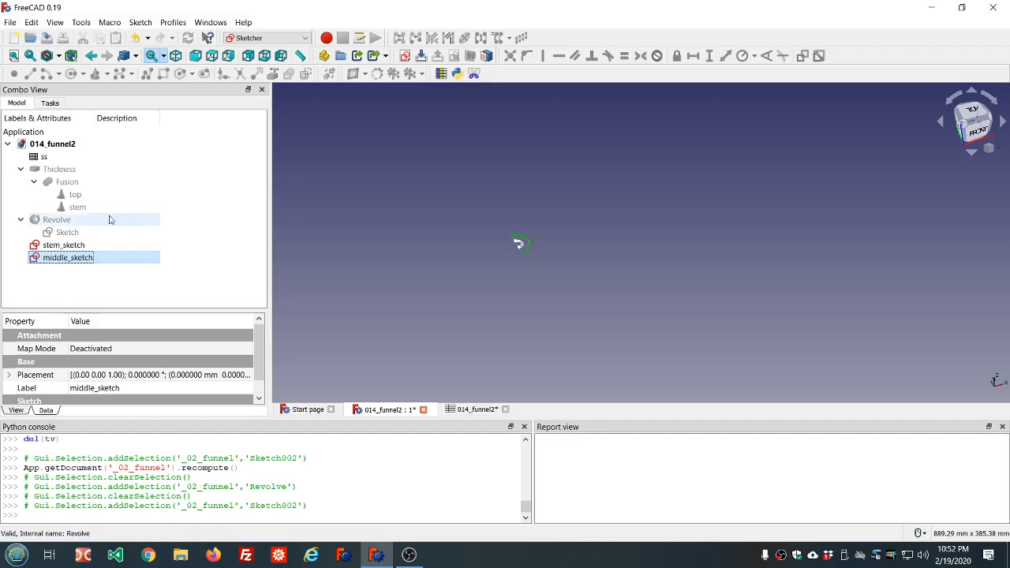
# Create another sketch on the XY plane and carbon-copy the middle_sketch half-ring profile into it
pyautogui.click(387, 178)
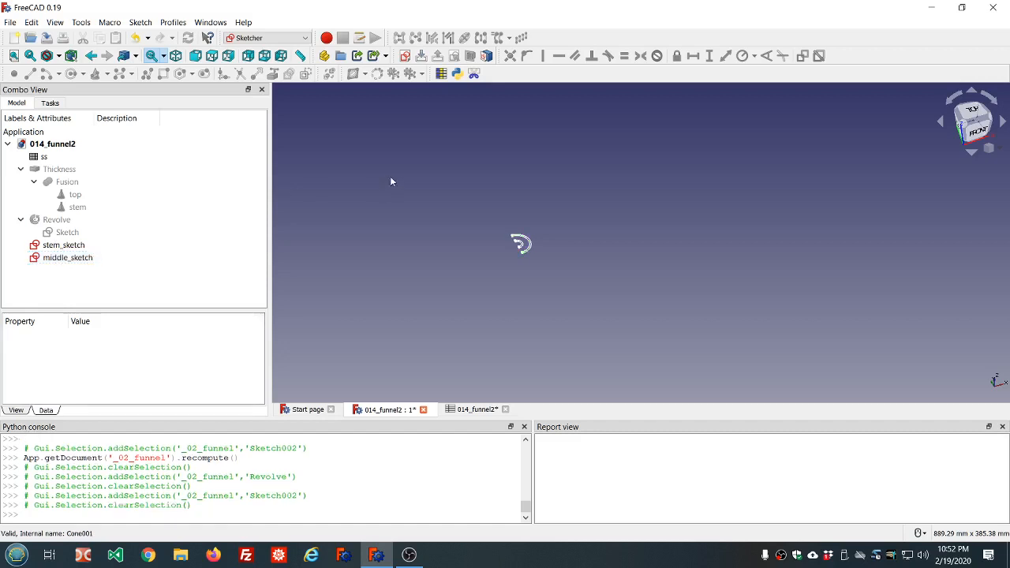
pyautogui.click(407, 59)
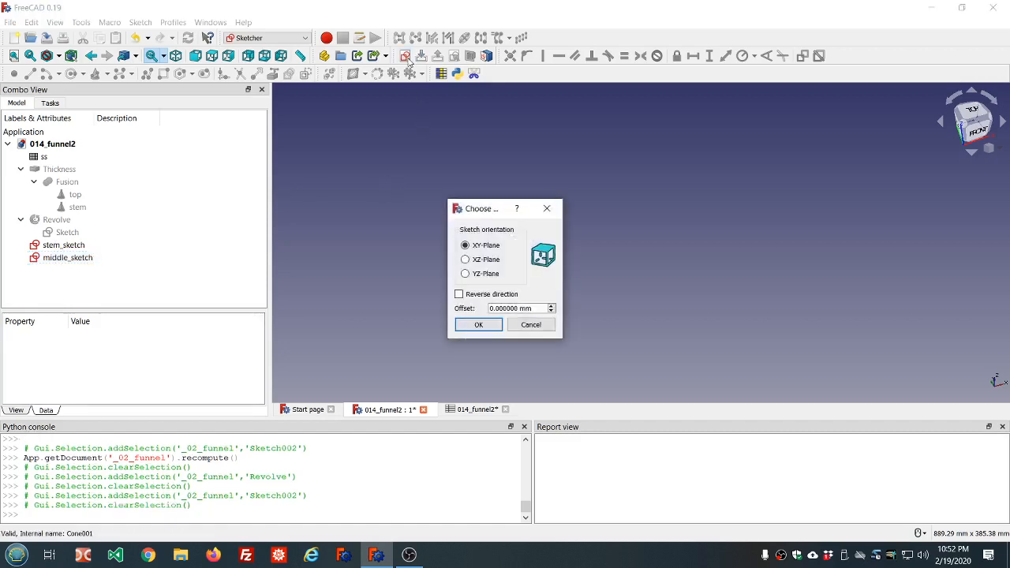
pyautogui.click(481, 324)
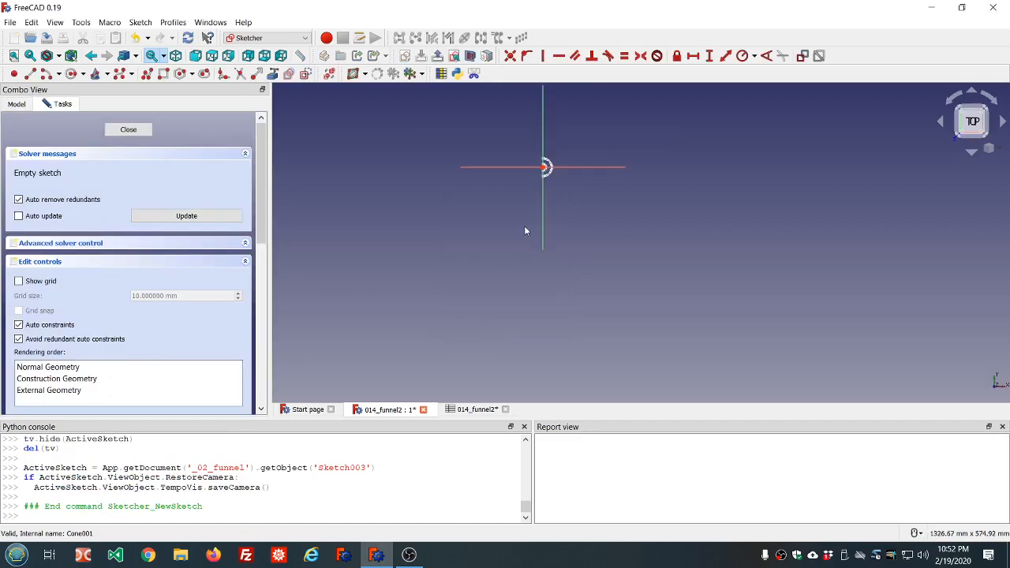
pyautogui.scroll(5, 550, 165)
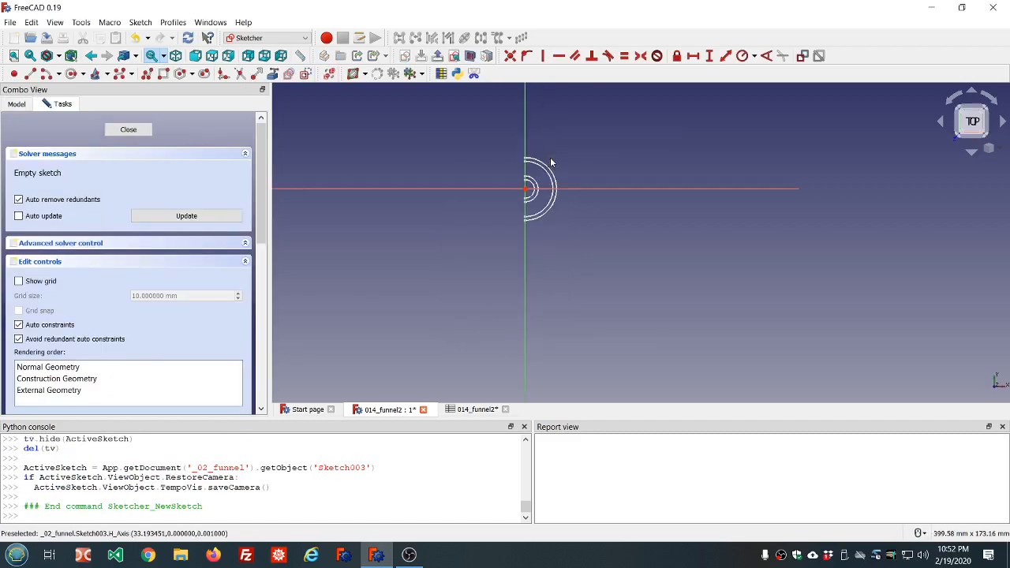
pyautogui.click(288, 74)
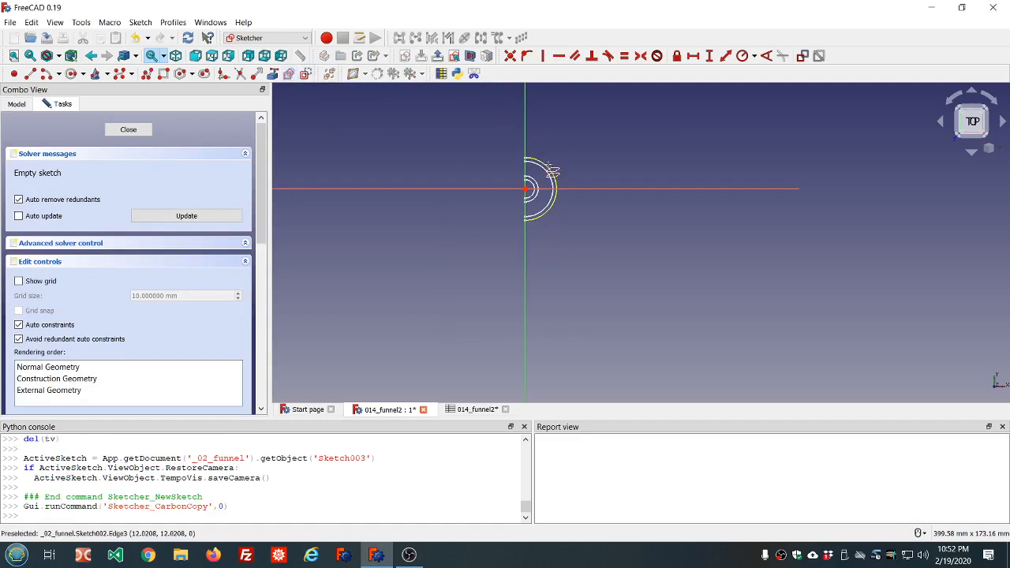
pyautogui.click(549, 169)
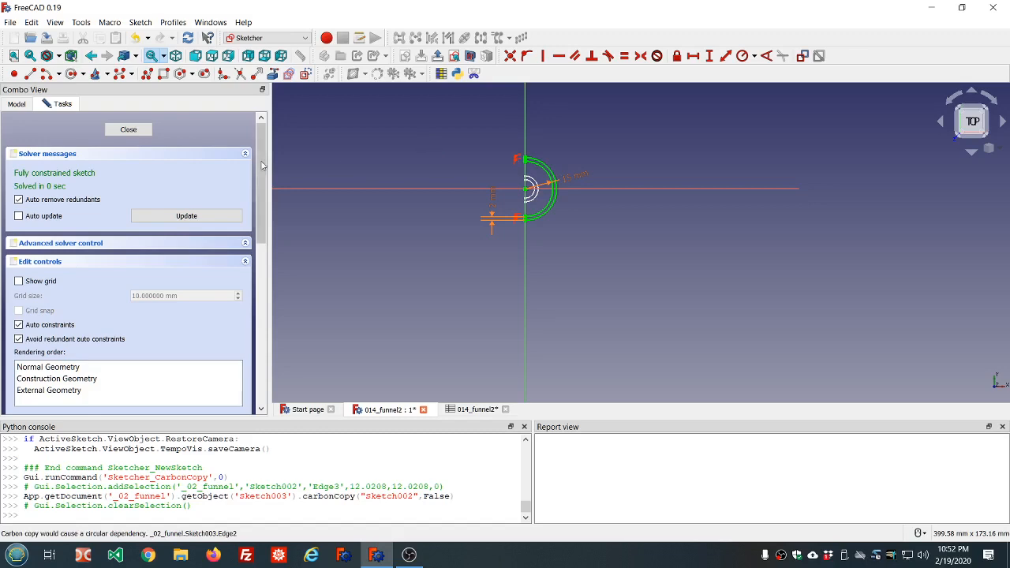
# Replace the formula on the newly copied half-ring's radius with the spreadsheet expression <<ss>>.ss_top_radius
pyautogui.moveTo(262, 164); pyautogui.dragTo(262, 311)
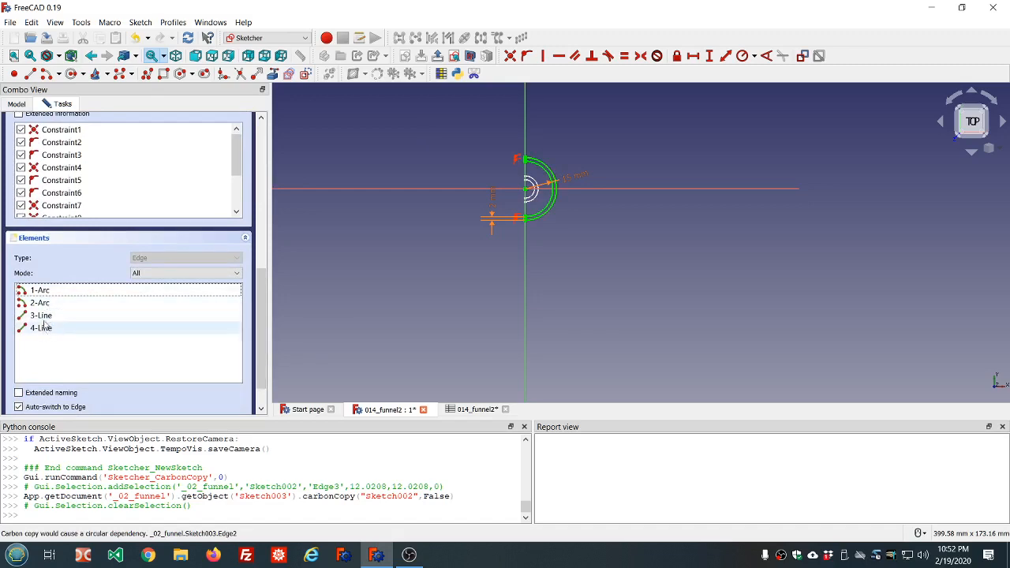
pyautogui.moveTo(261, 344); pyautogui.dragTo(266, 176)
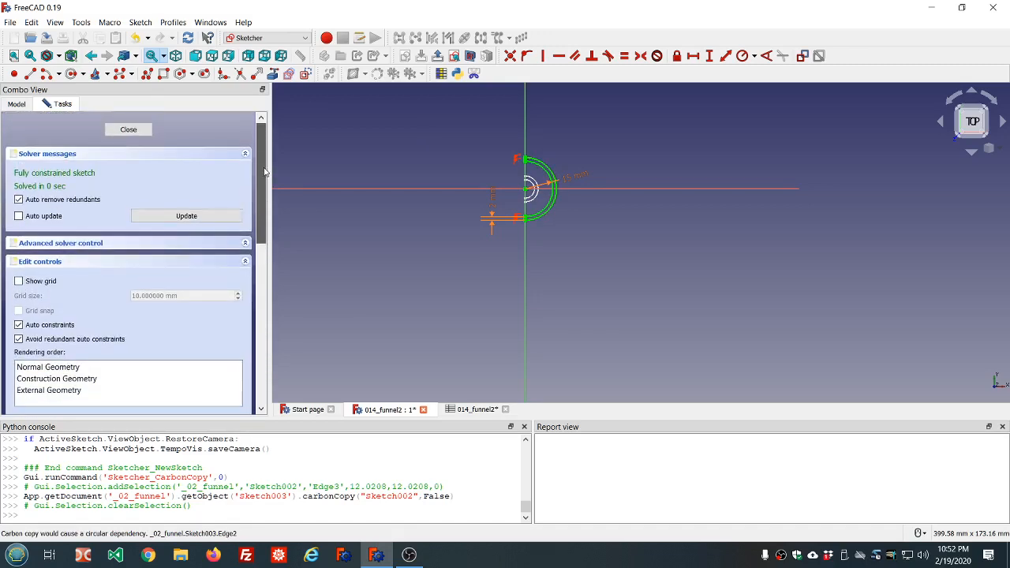
pyautogui.scroll(3, 586, 194)
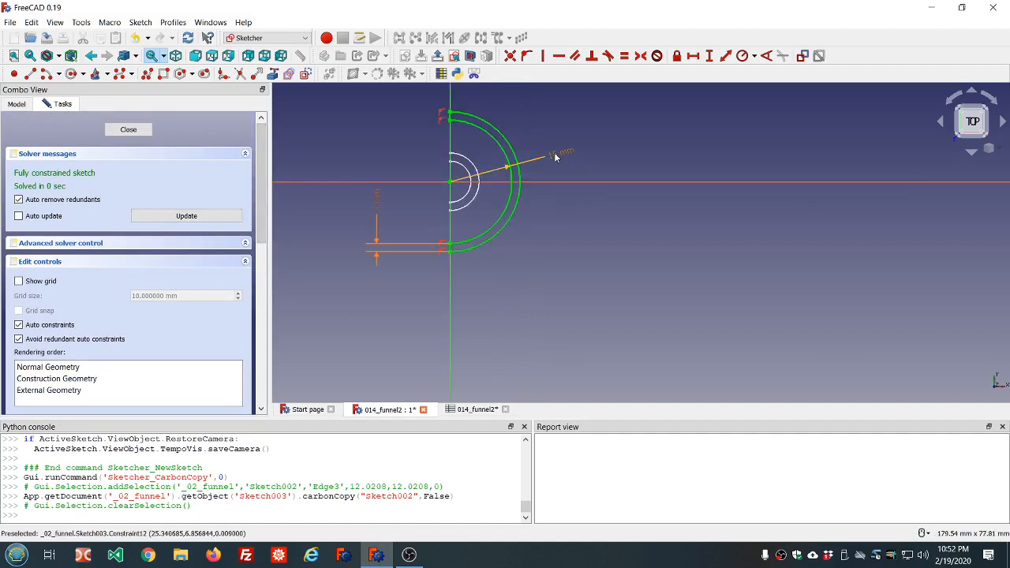
pyautogui.doubleClick(556, 156)
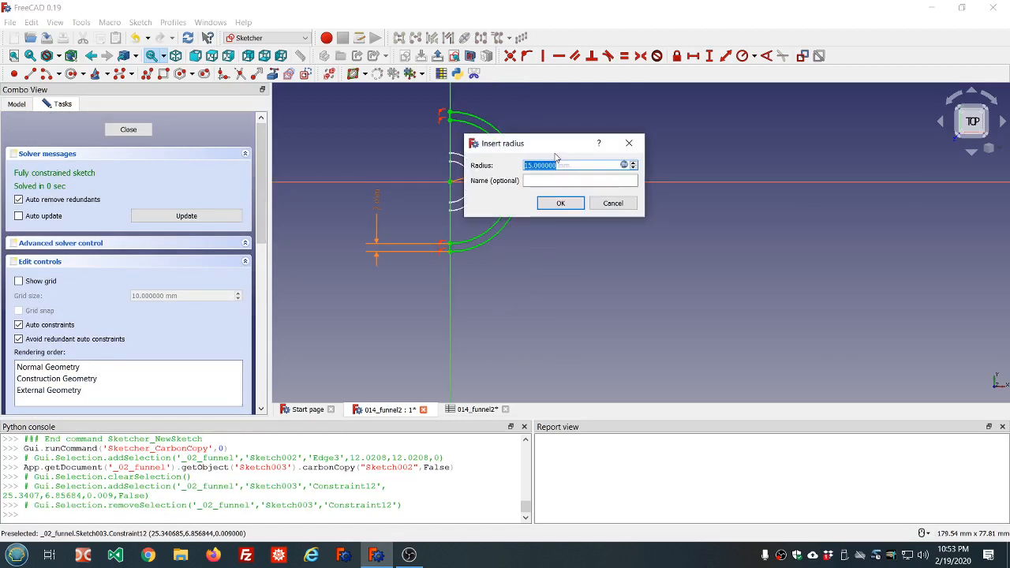
pyautogui.click(623, 164)
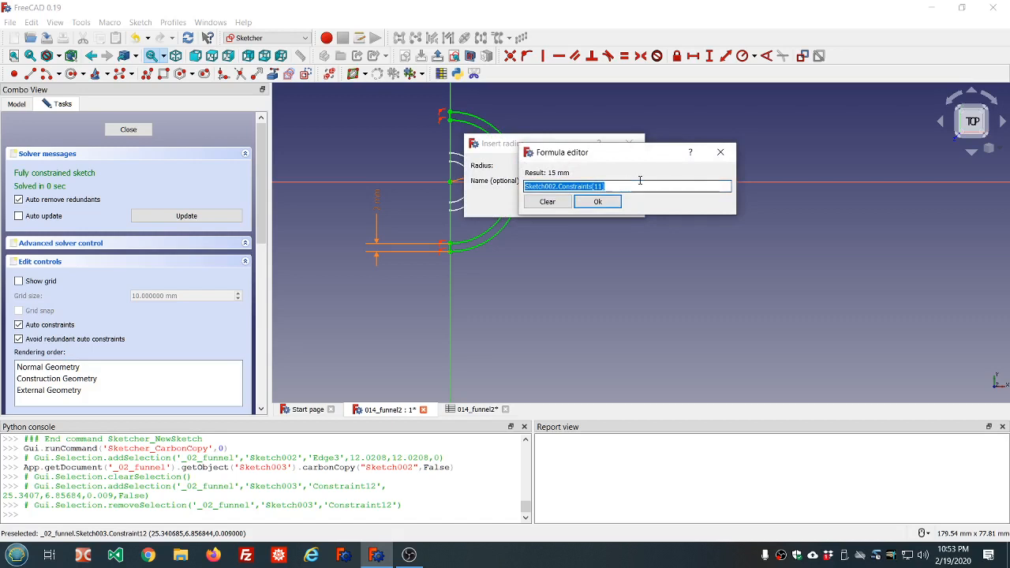
pyautogui.press('BackSpace')
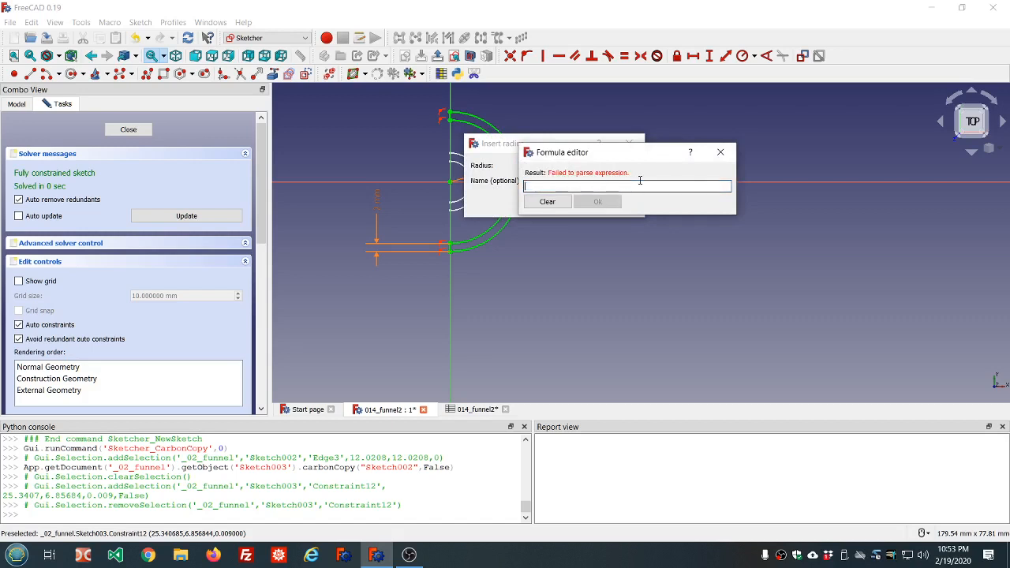
pyautogui.write('ss')
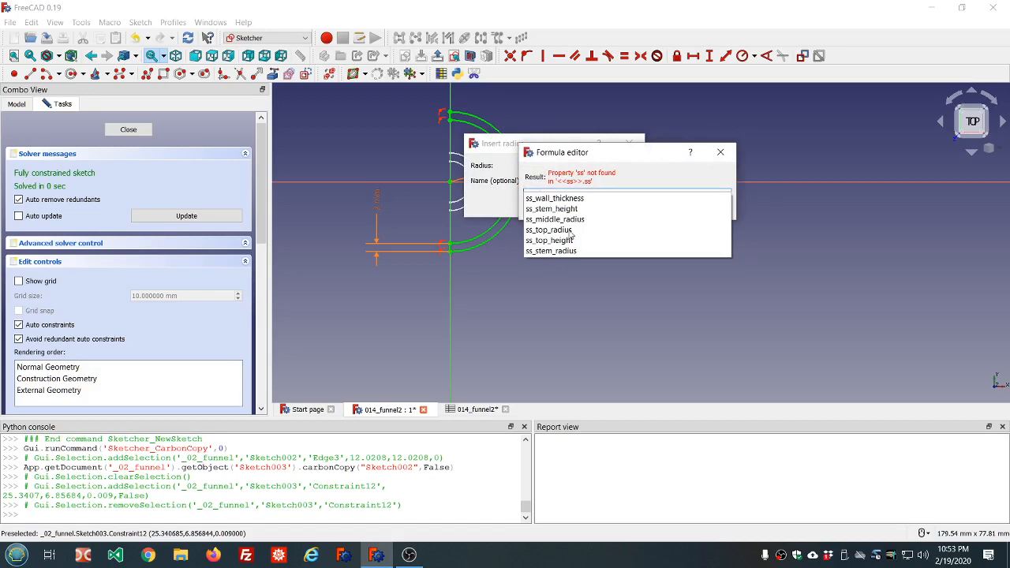
pyautogui.click(570, 233)
pyautogui.click(604, 205)
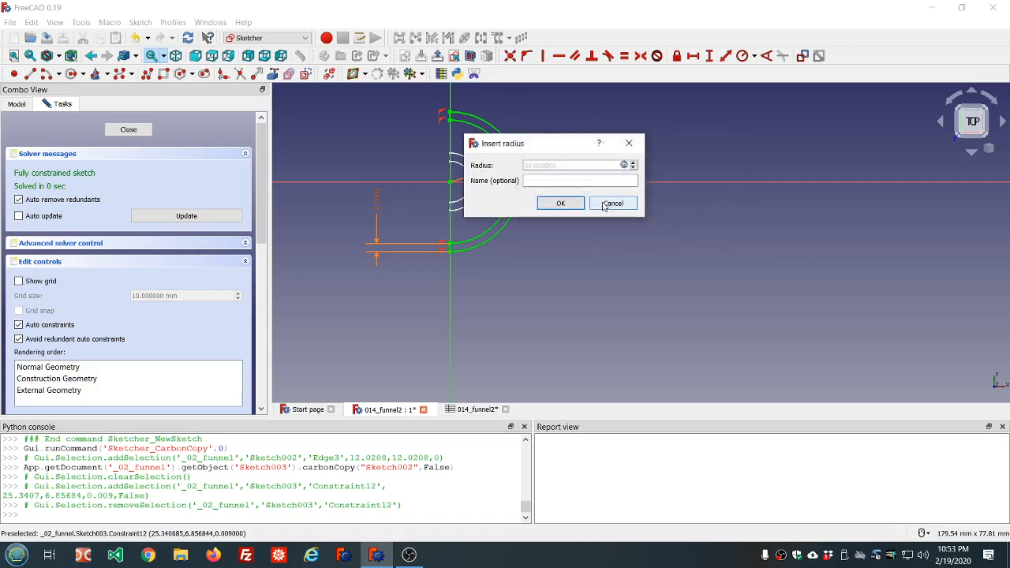
pyautogui.click(561, 203)
pyautogui.scroll(-3, 563, 203)
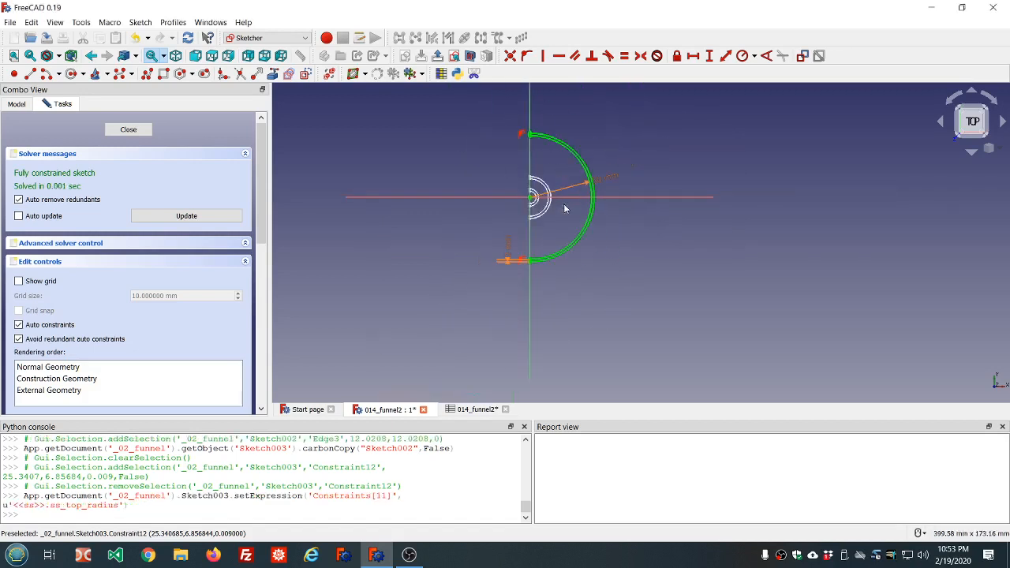
# Close the sketch and rename Sketch003 in the model tree as top_sketch
pyautogui.click(124, 130)
pyautogui.click(63, 245)
pyautogui.click(71, 270)
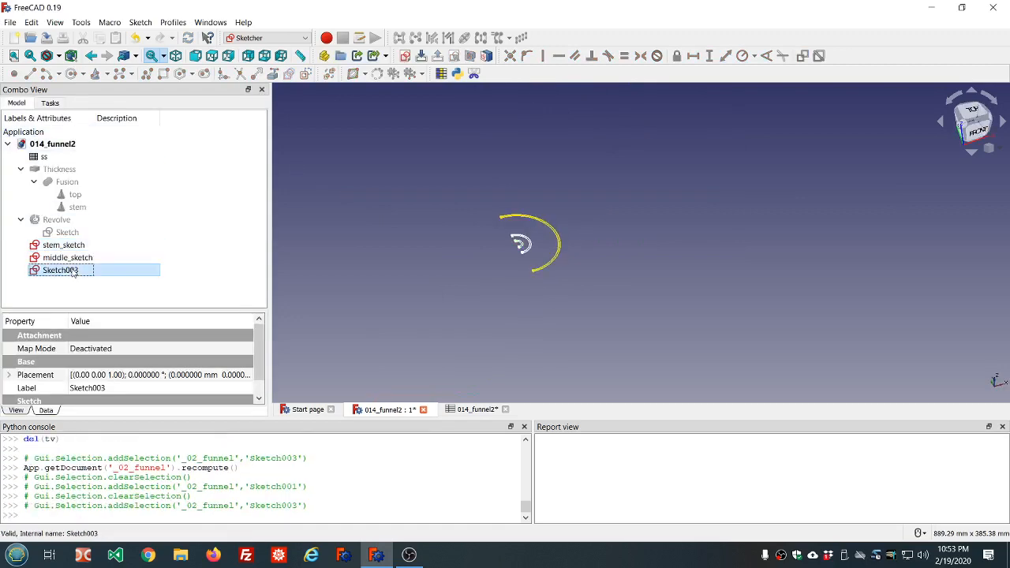
pyautogui.click(73, 271)
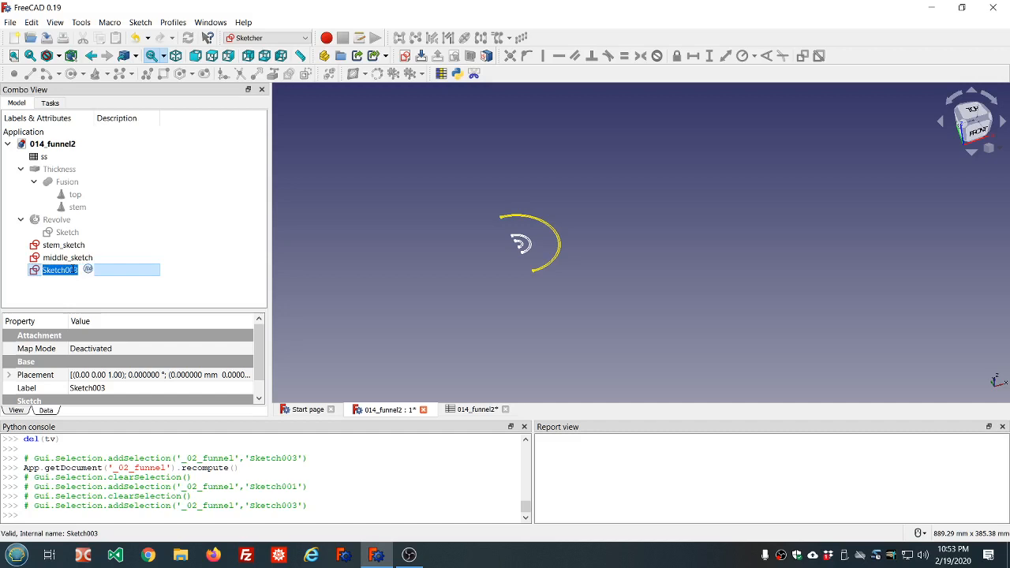
pyautogui.write('s')
pyautogui.write('op_sketch')
pyautogui.press('Return')
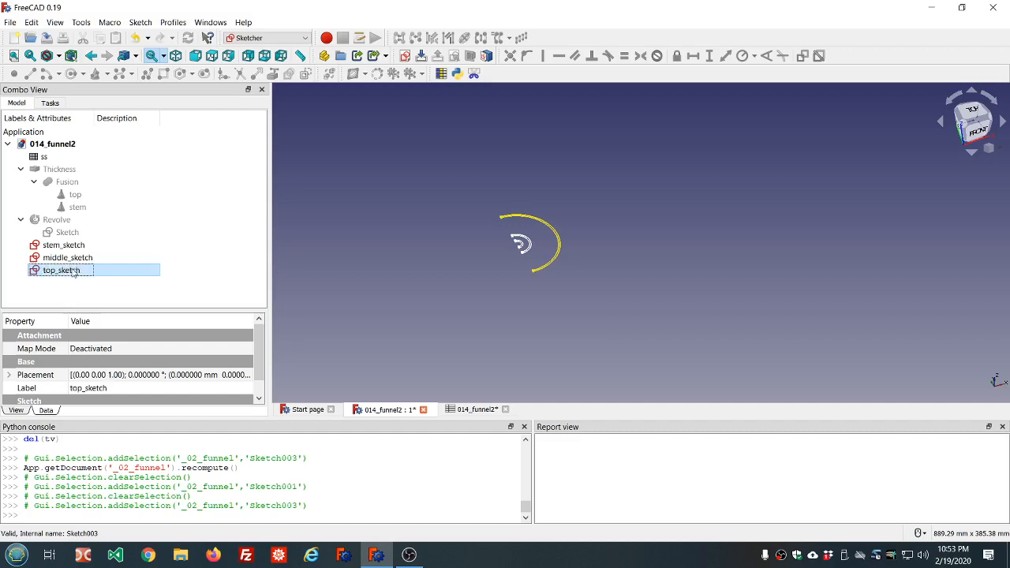
pyautogui.click(182, 221)
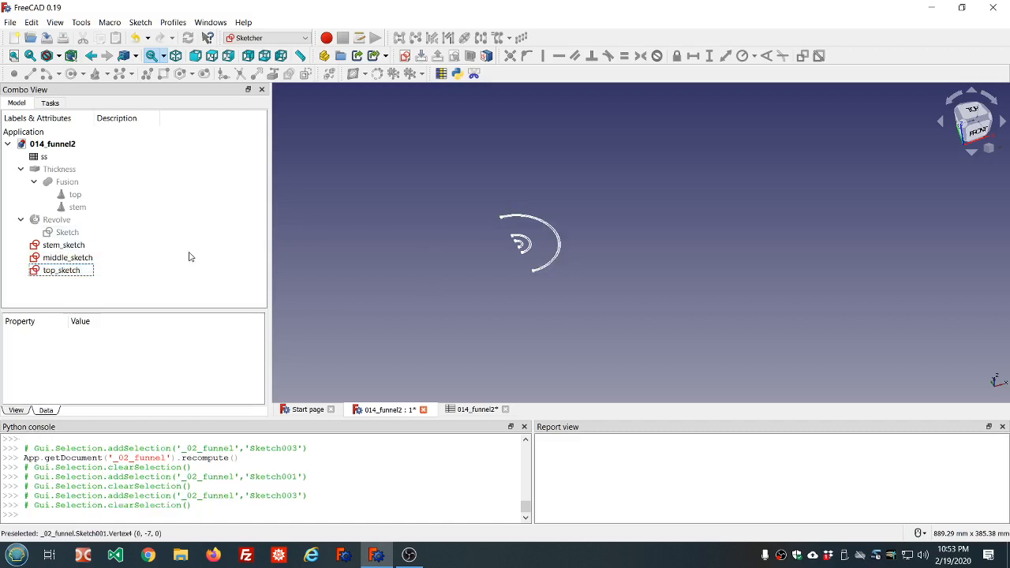
# Set the z position in middle_sketch's placement to the spreadsheet expression <<ss>>.ss_stem_height
pyautogui.click(88, 258)
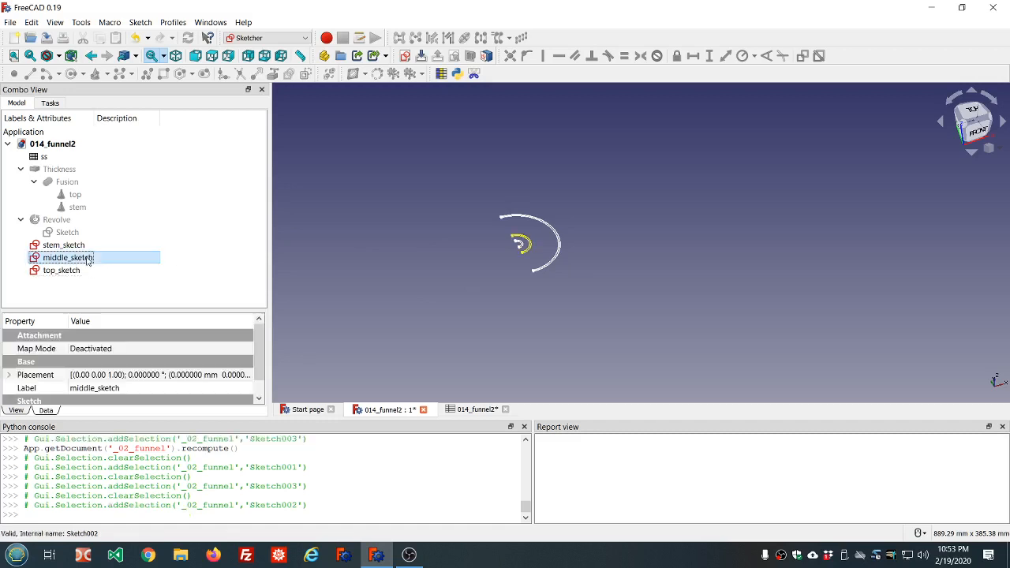
pyautogui.moveTo(557, 286)
pyautogui.mouseDown(button='middle')
pyautogui.moveTo(582, 248)
pyautogui.moveTo(578, 231)
pyautogui.moveTo(521, 268)
pyautogui.mouseUp(button='middle')
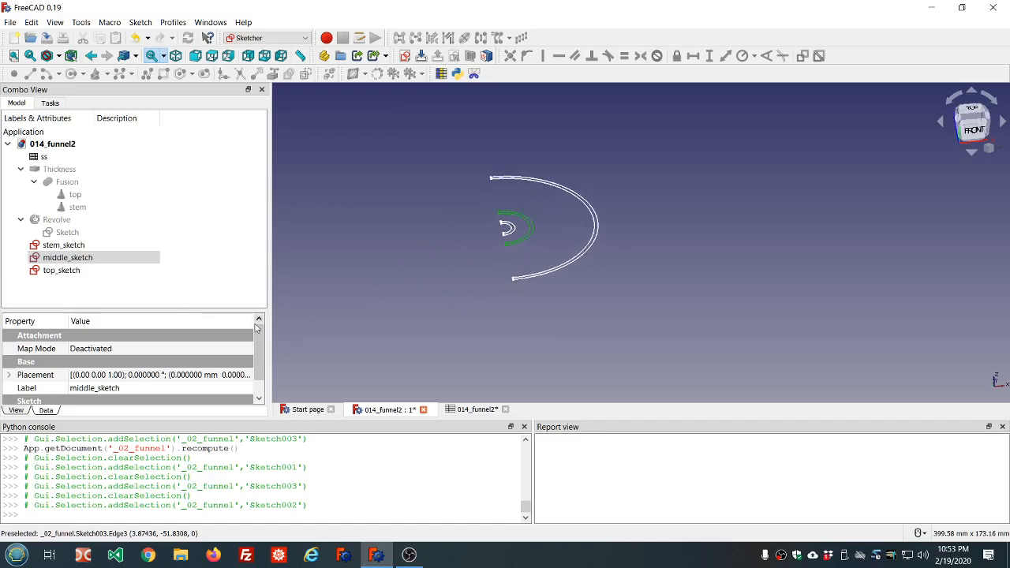
pyautogui.scroll(-1, 256, 327)
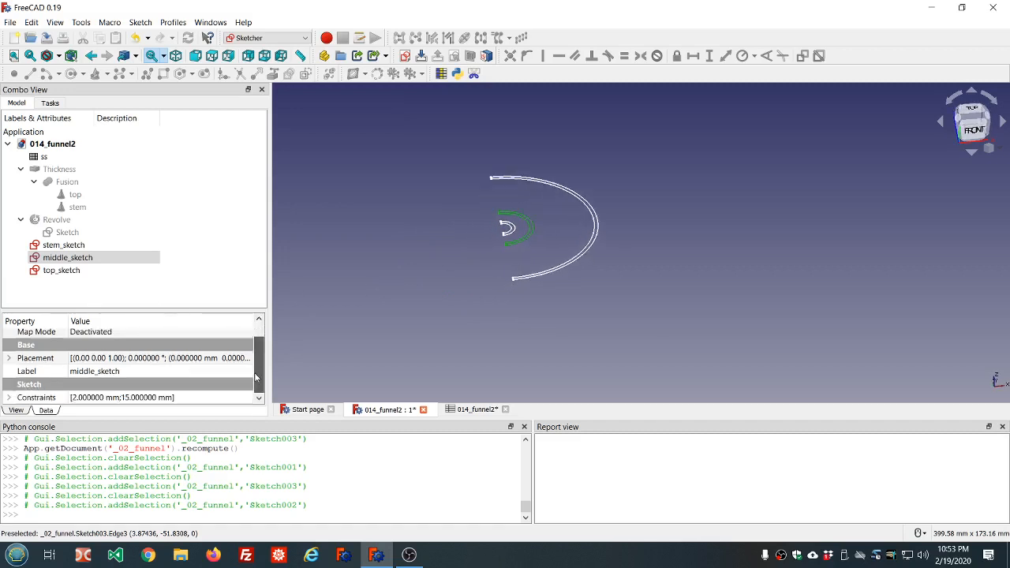
pyautogui.click(9, 360)
pyautogui.scroll(-1, 260, 372)
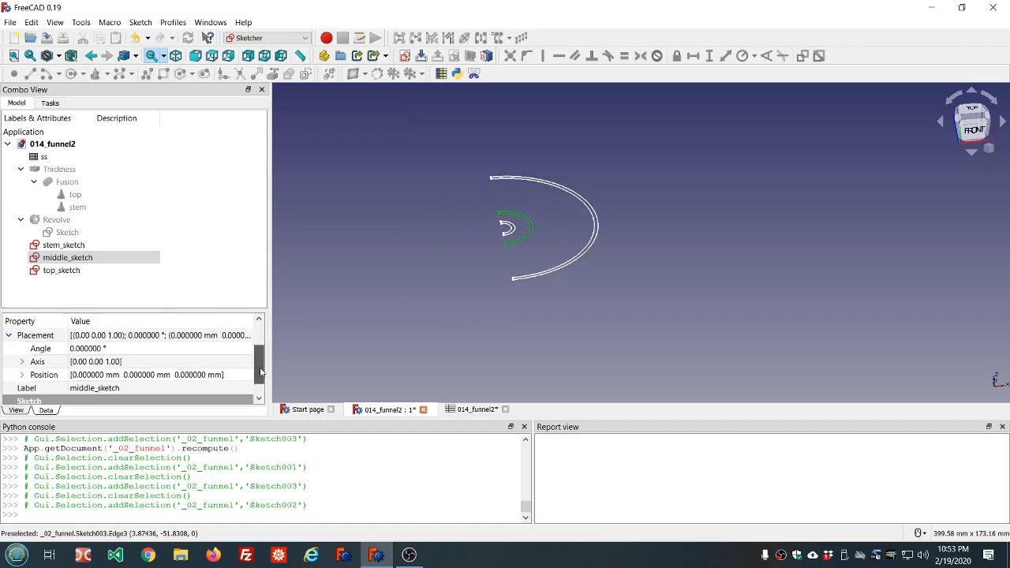
pyautogui.scroll(-1, 260, 372)
pyautogui.click(21, 358)
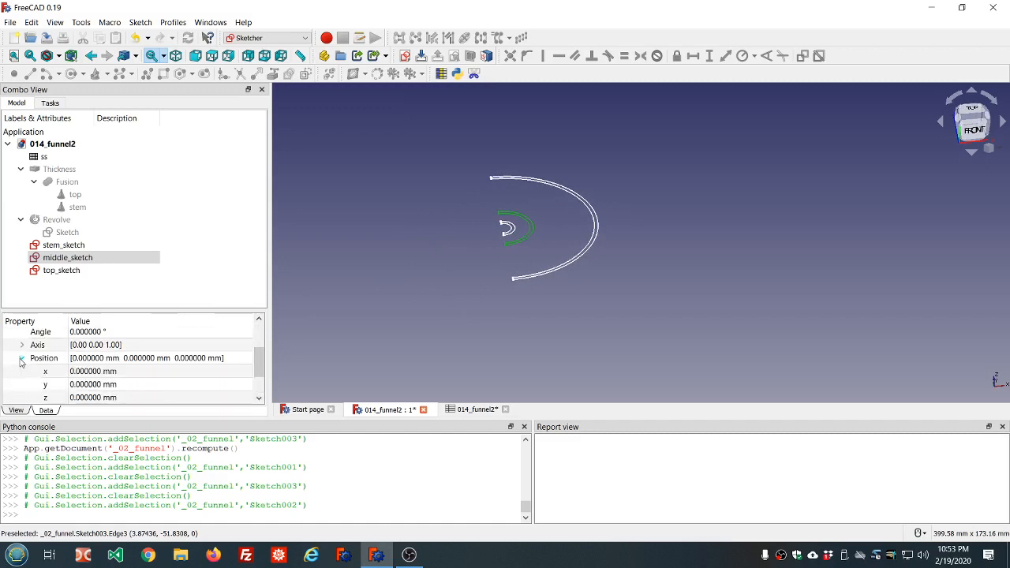
pyautogui.doubleClick(133, 397)
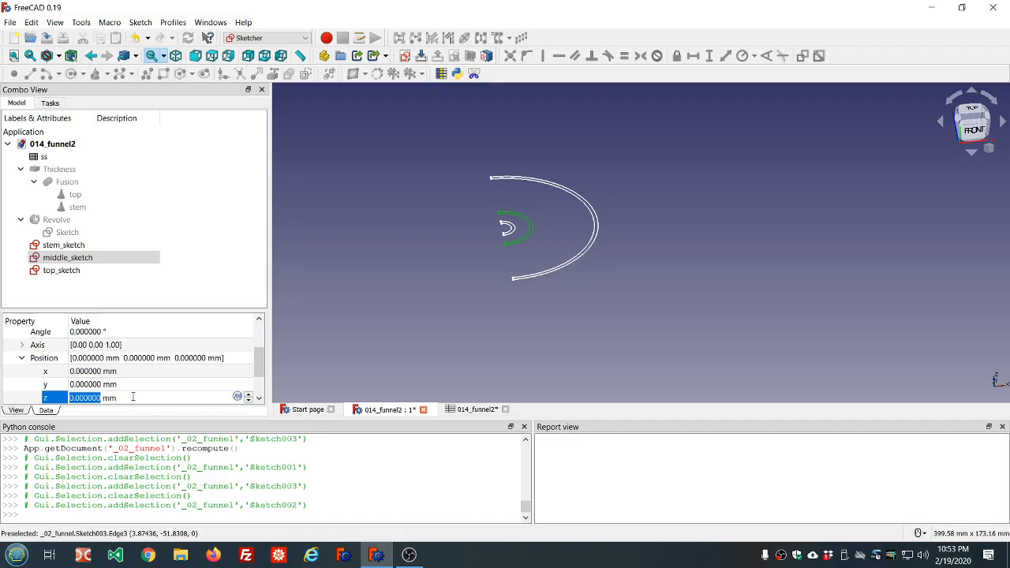
pyautogui.press('=')
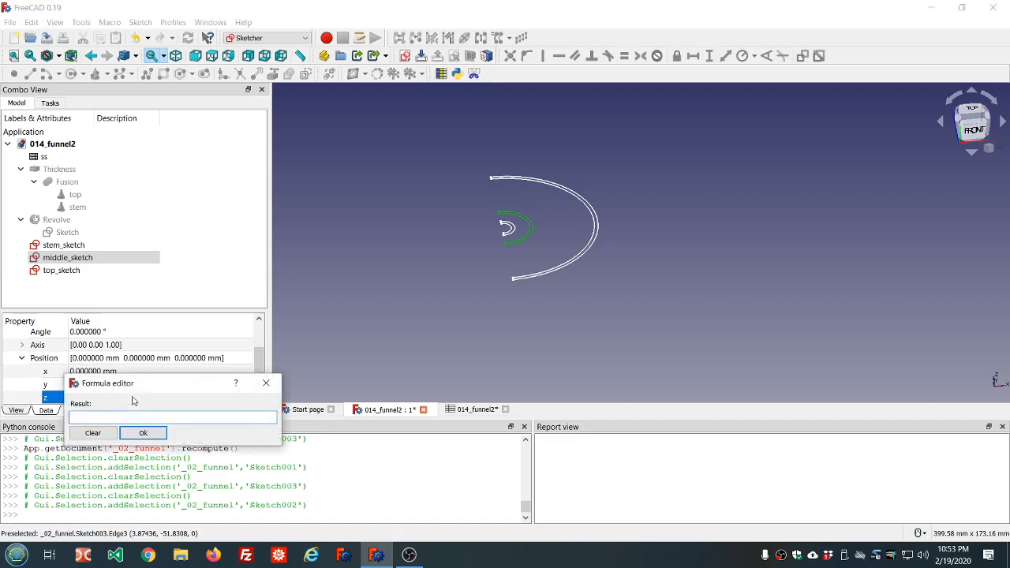
pyautogui.write('ss')
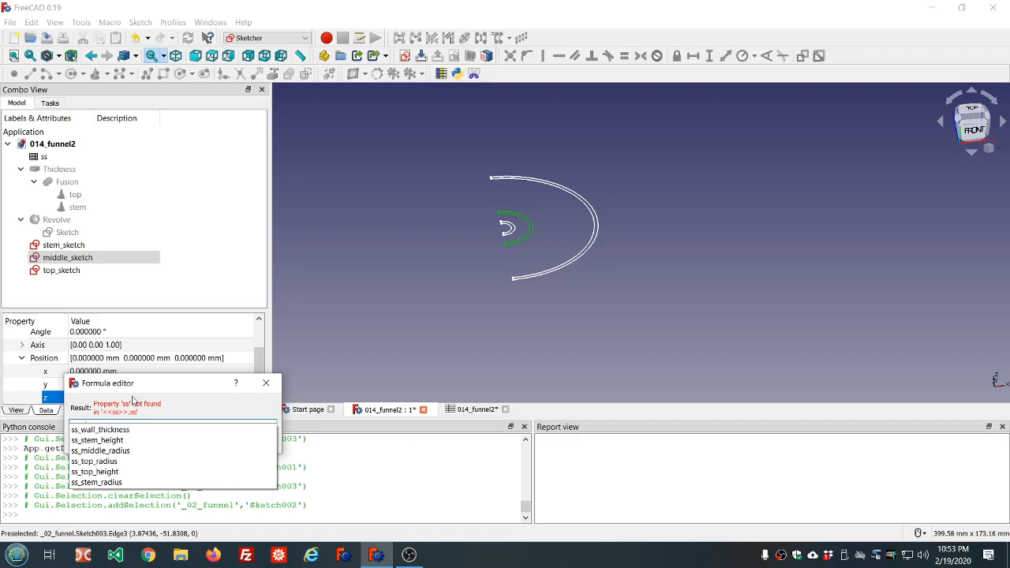
pyautogui.click(118, 442)
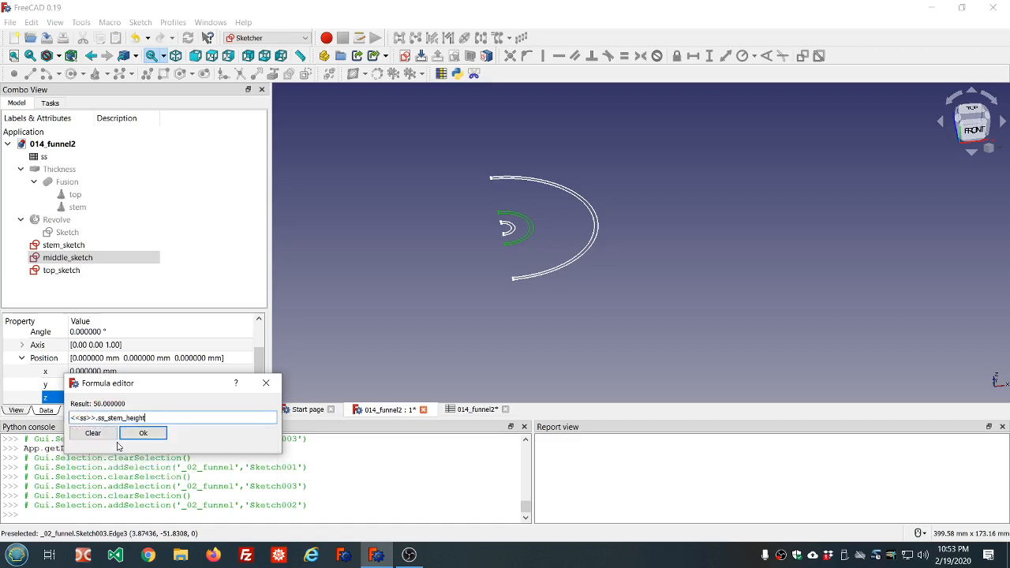
pyautogui.click(143, 433)
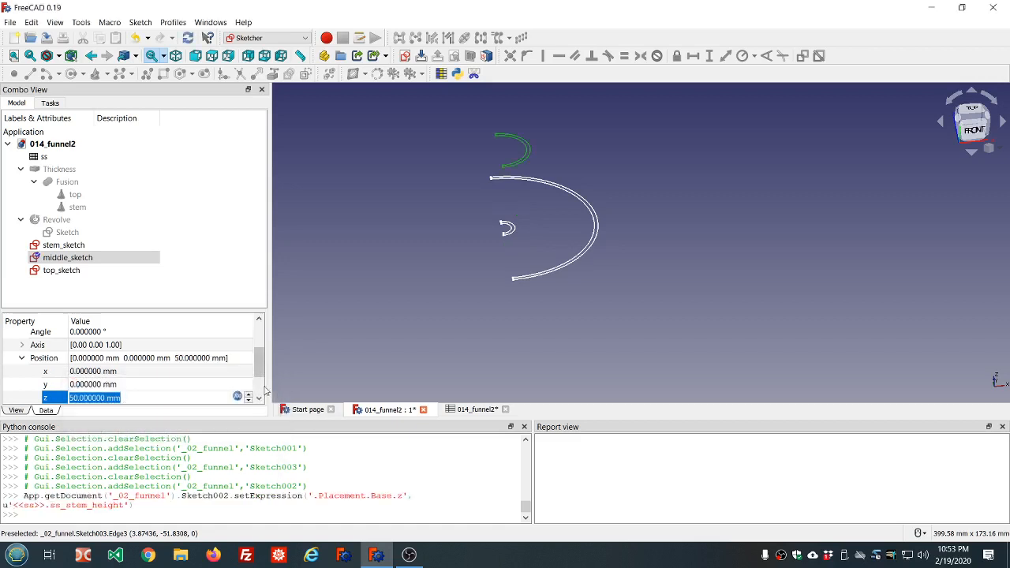
pyautogui.click(209, 228)
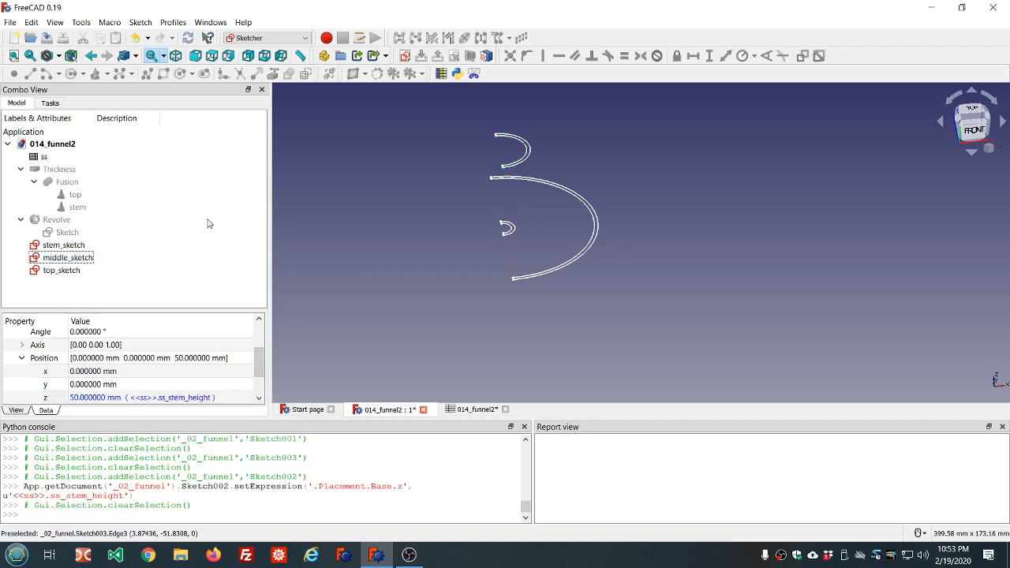
# Set the z position in top_sketch's placement to the expression <<ss>>.ss_stem_height+<<ss>>.ss_top_height
pyautogui.click(50, 271)
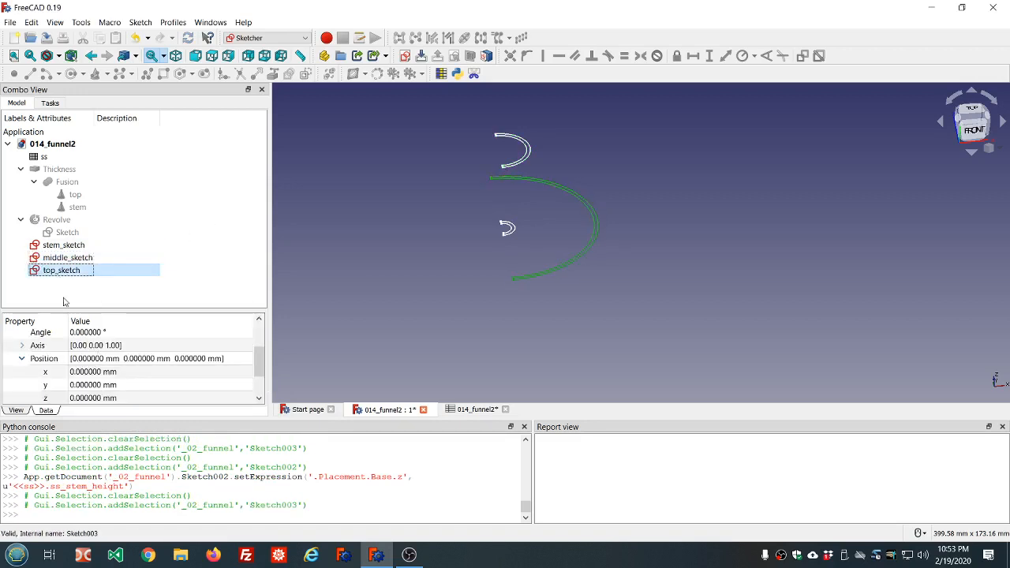
pyautogui.click(108, 398)
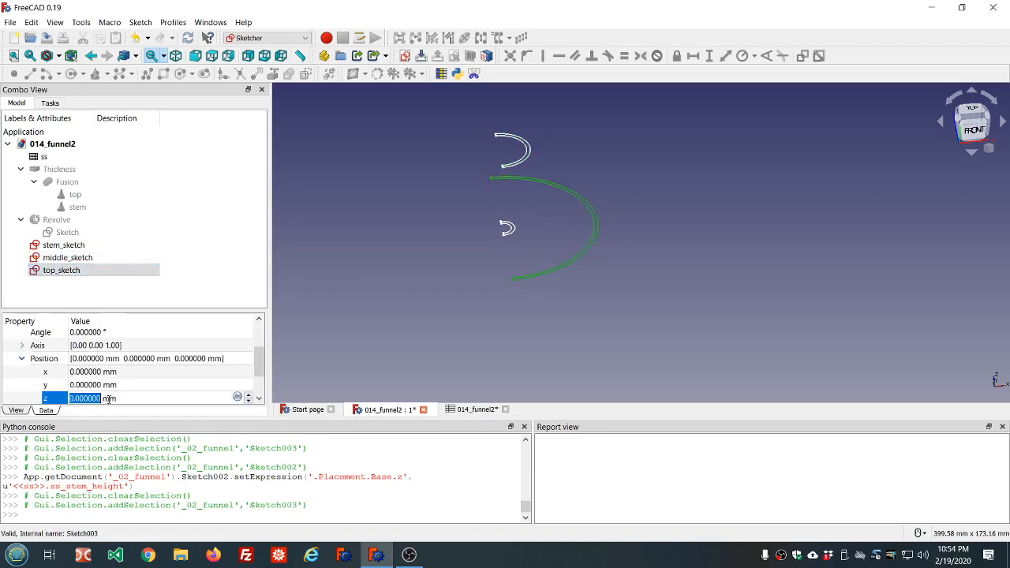
pyautogui.click(237, 397)
pyautogui.write('ss.ss')
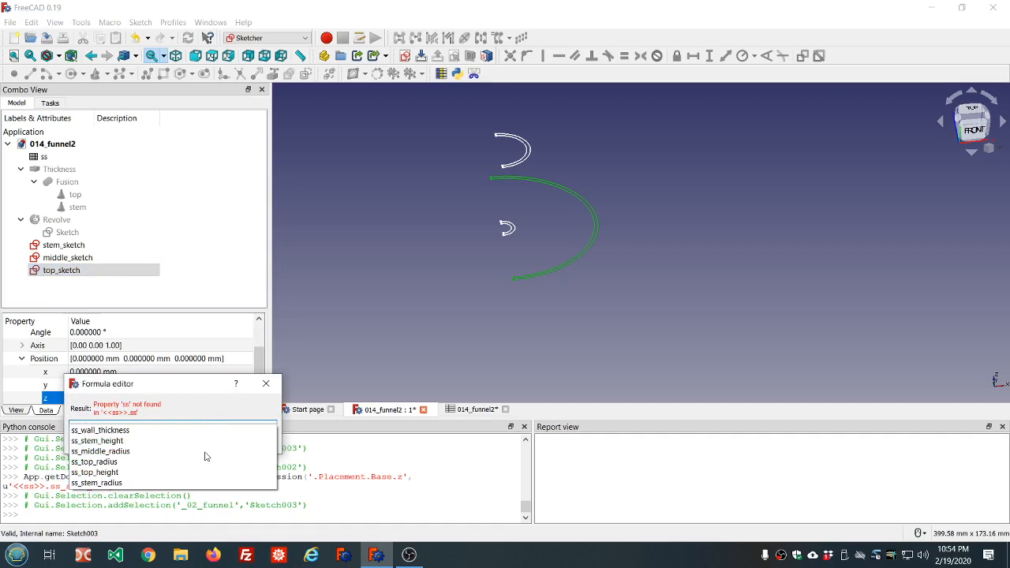
pyautogui.click(120, 443)
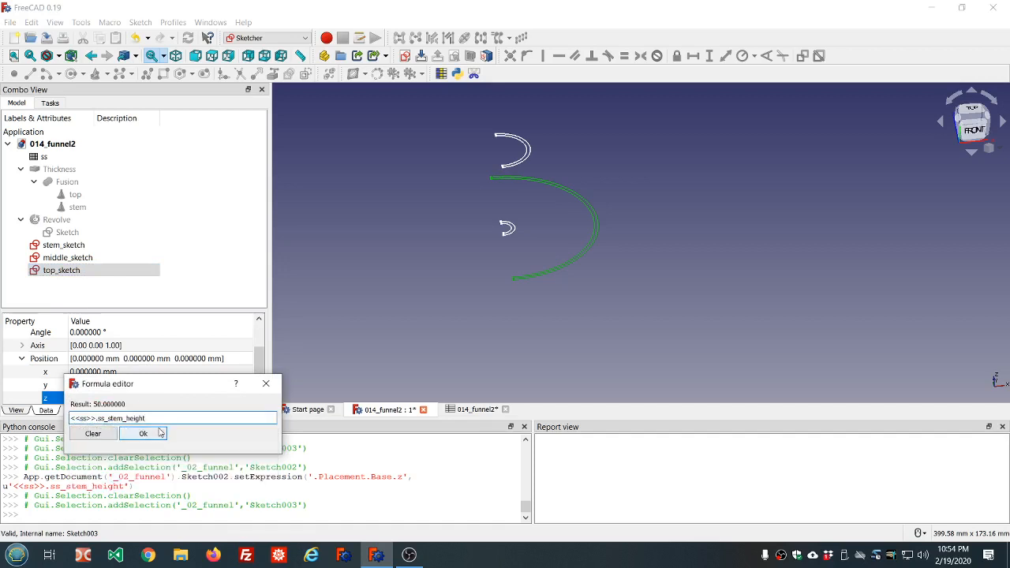
pyautogui.press('BackSpace')
pyautogui.press('BackSpace')
pyautogui.press('BackSpace')
pyautogui.press('BackSpace')
pyautogui.press('BackSpace')
pyautogui.press('BackSpace')
pyautogui.press('BackSpace')
pyautogui.press('BackSpace')
pyautogui.press('BackSpace')
pyautogui.press('BackSpace')
pyautogui.press('BackSpace')
pyautogui.press('BackSpace')
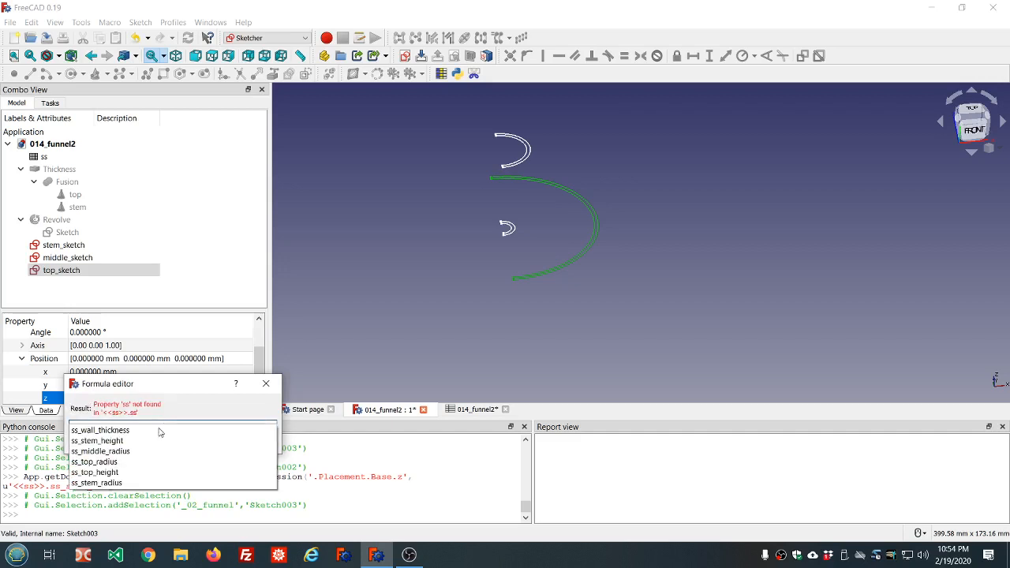
pyautogui.click(103, 471)
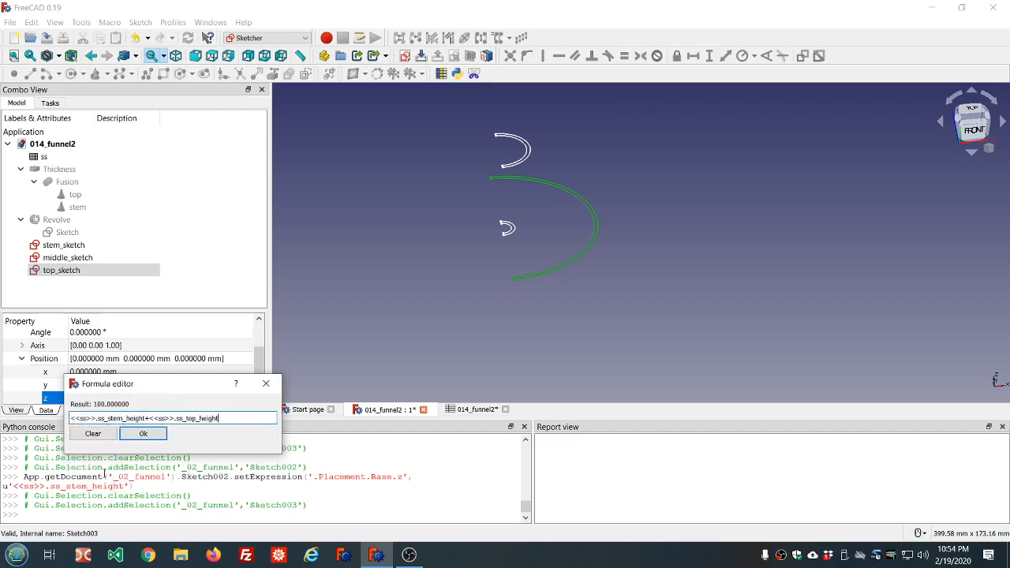
pyautogui.click(144, 434)
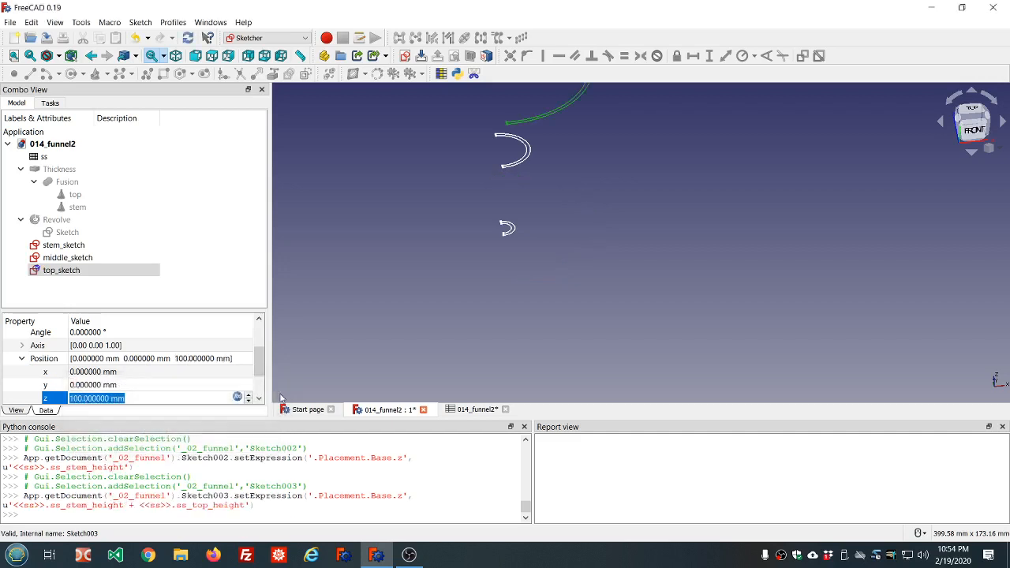
pyautogui.click(473, 276)
# Switch to the Part workbench with the three stacked half-ring sketches in view
pyautogui.scroll(-3, 474, 275)
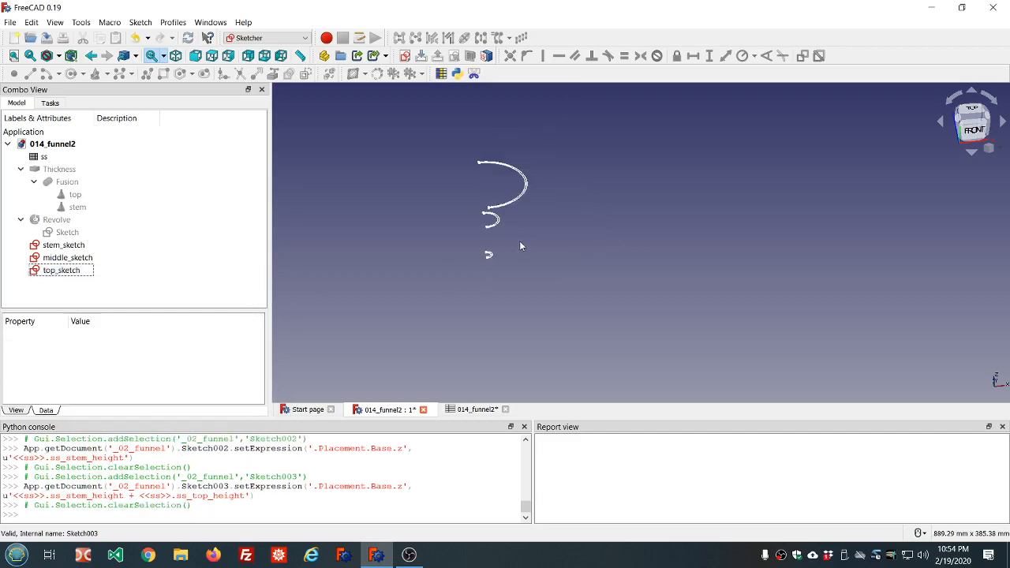
pyautogui.moveTo(526, 228)
pyautogui.mouseDown(button='middle')
pyautogui.moveTo(530, 194)
pyautogui.moveTo(518, 172)
pyautogui.moveTo(494, 209)
pyautogui.moveTo(497, 226)
pyautogui.mouseUp(button='middle')
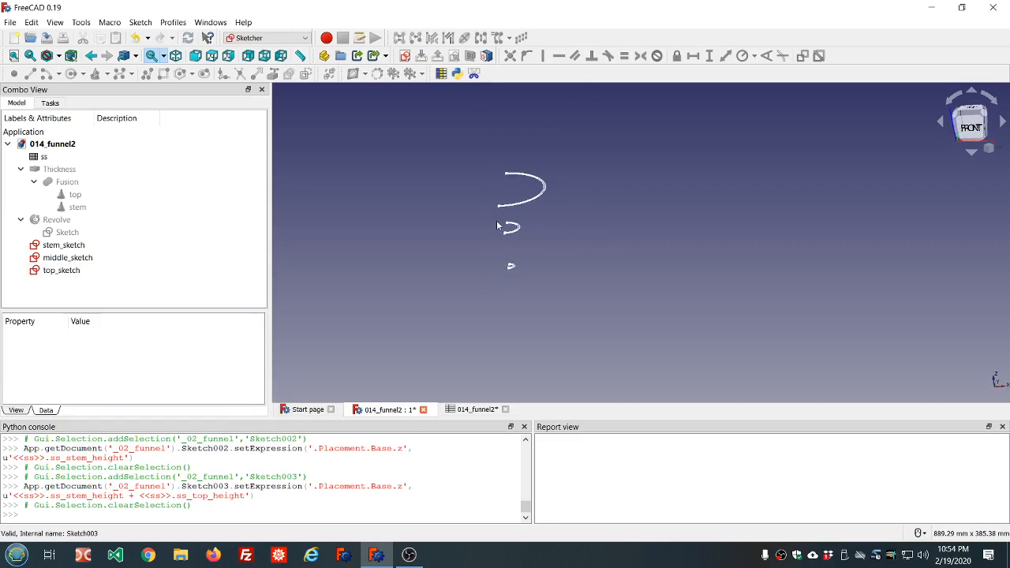
pyautogui.click(306, 38)
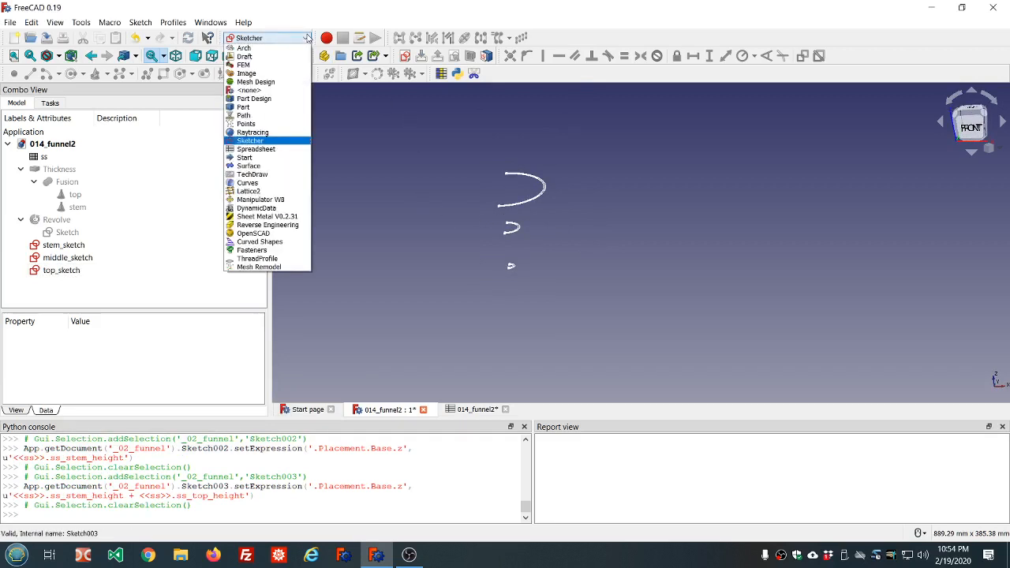
pyautogui.click(244, 106)
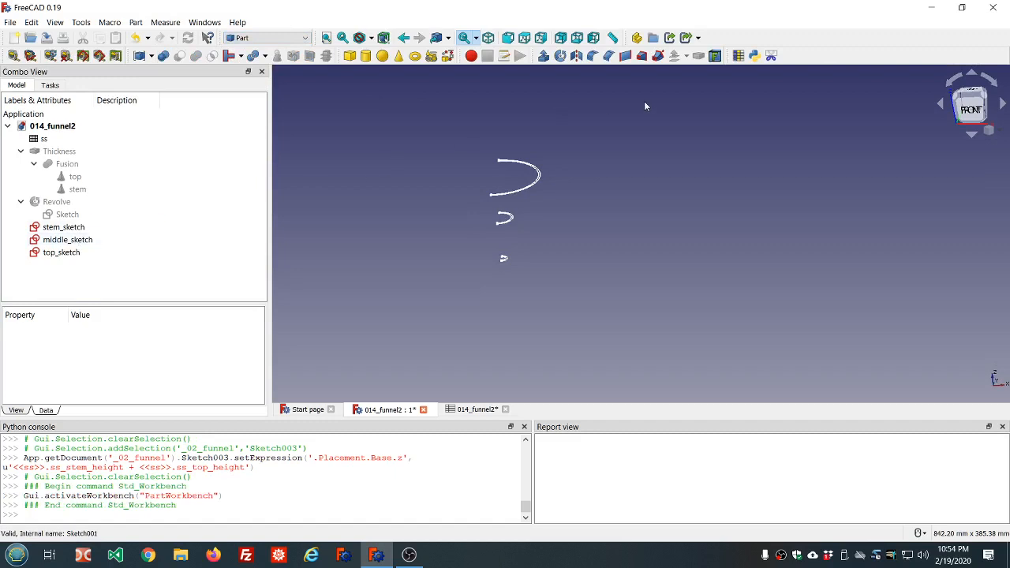
# Try a single solid loft through stem_sketch, middle_sketch and top_sketch, in that order
pyautogui.click(643, 57)
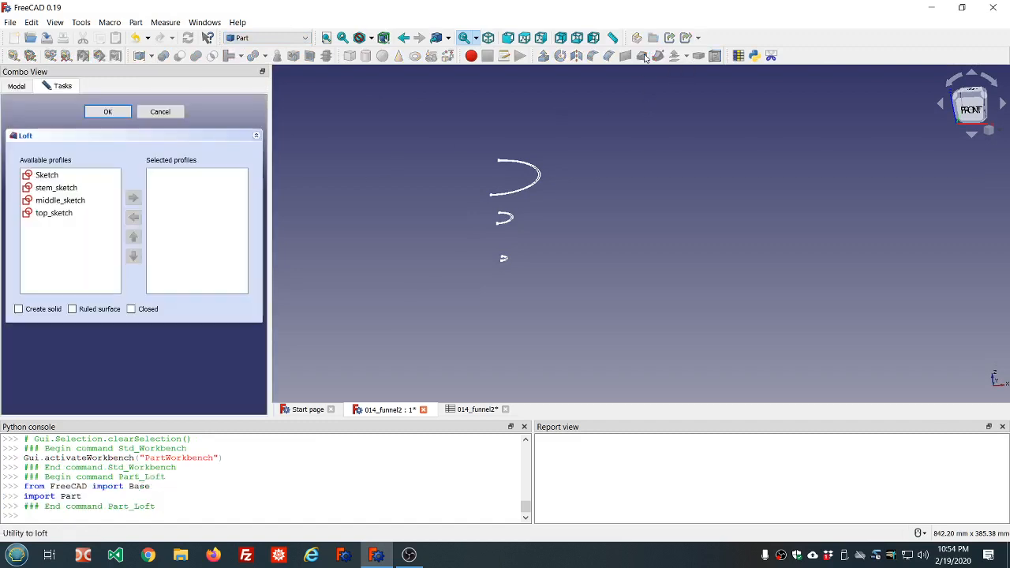
pyautogui.doubleClick(61, 187)
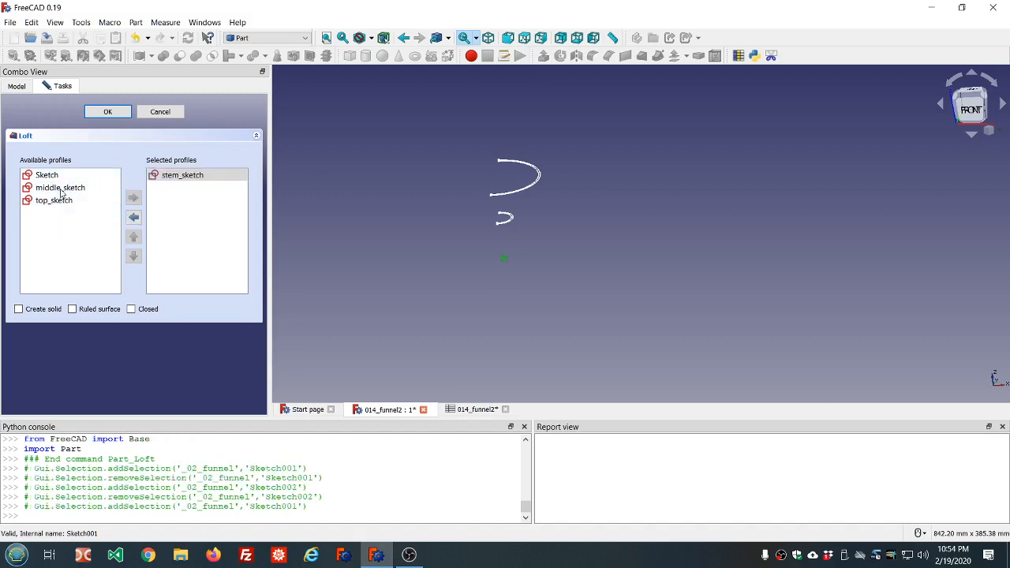
pyautogui.doubleClick(60, 188)
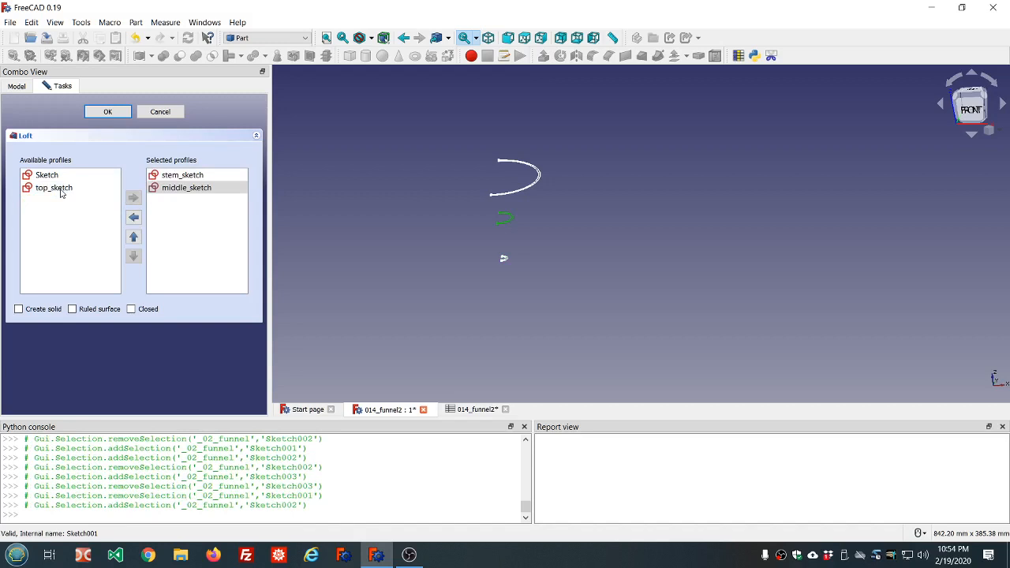
pyautogui.doubleClick(60, 188)
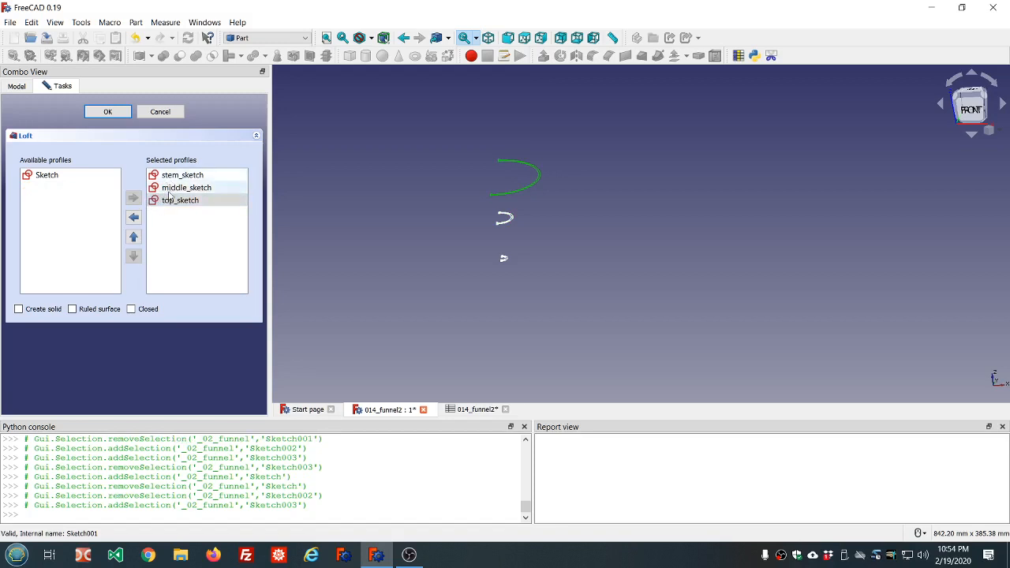
pyautogui.click(19, 309)
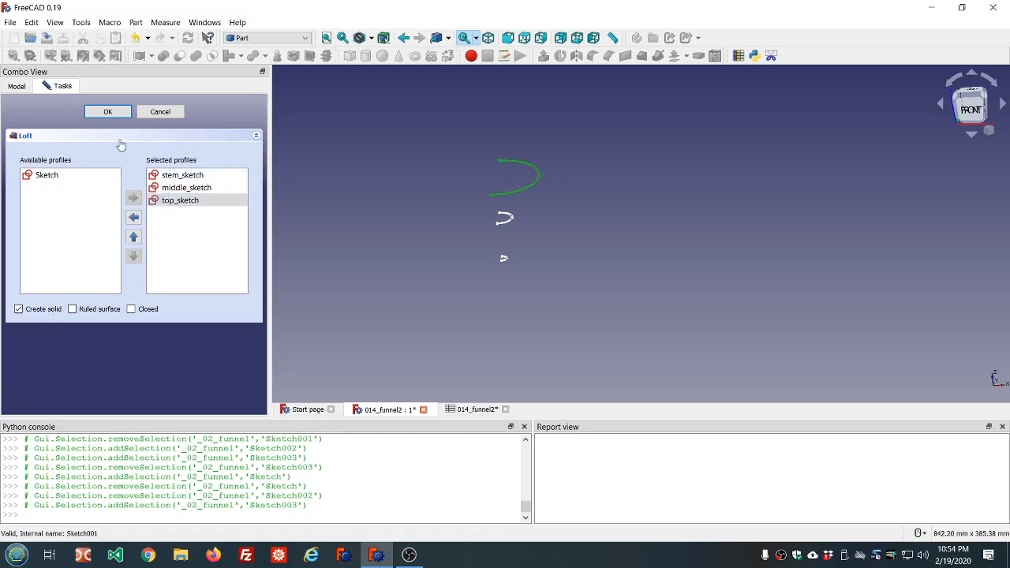
pyautogui.click(108, 112)
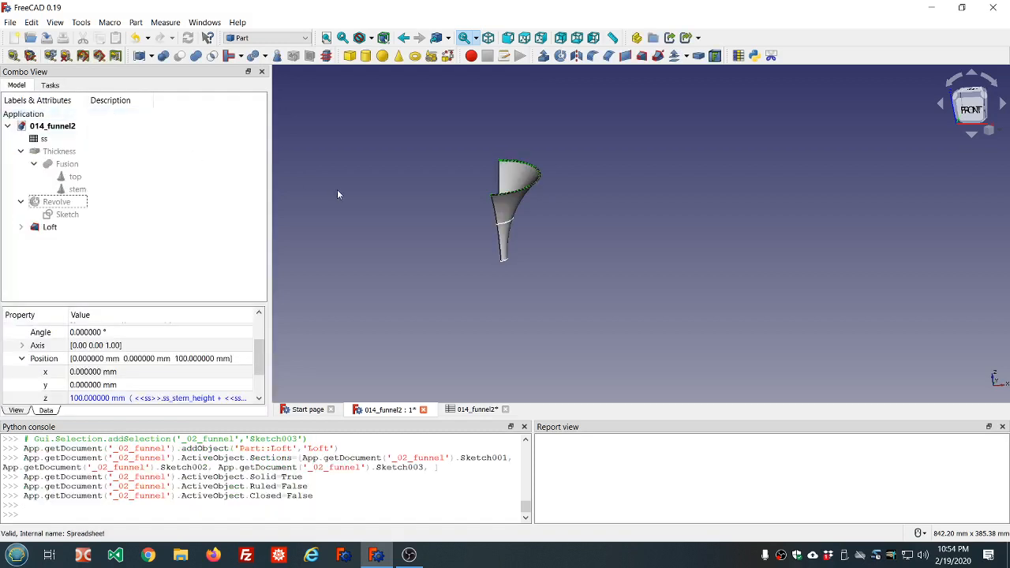
# Inspect the curved wall of the three-profile loft and delete the loft, keeping its sketches
pyautogui.moveTo(452, 280); pyautogui.dragTo(470, 254, button='middle')
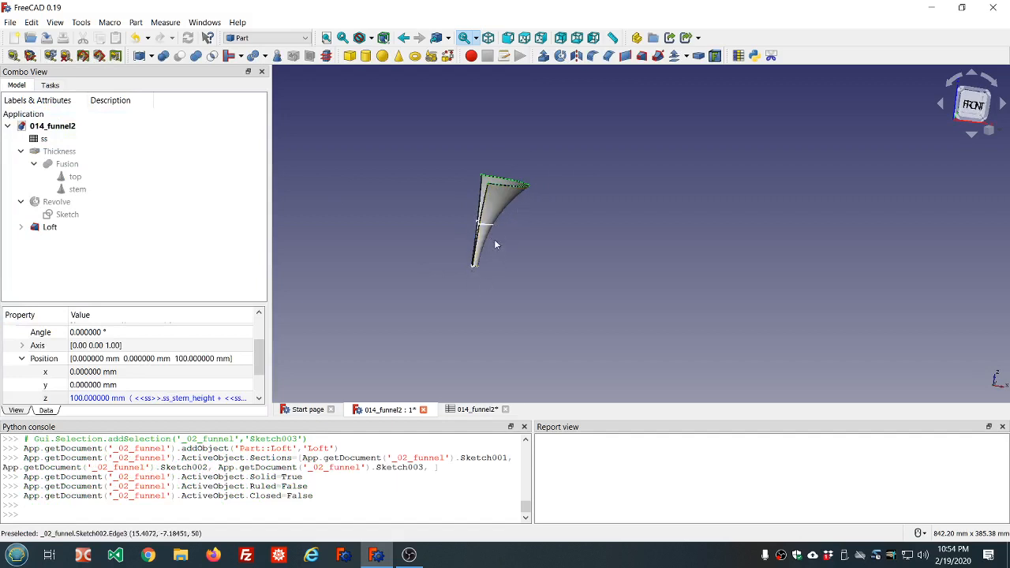
pyautogui.scroll(4, 503, 244)
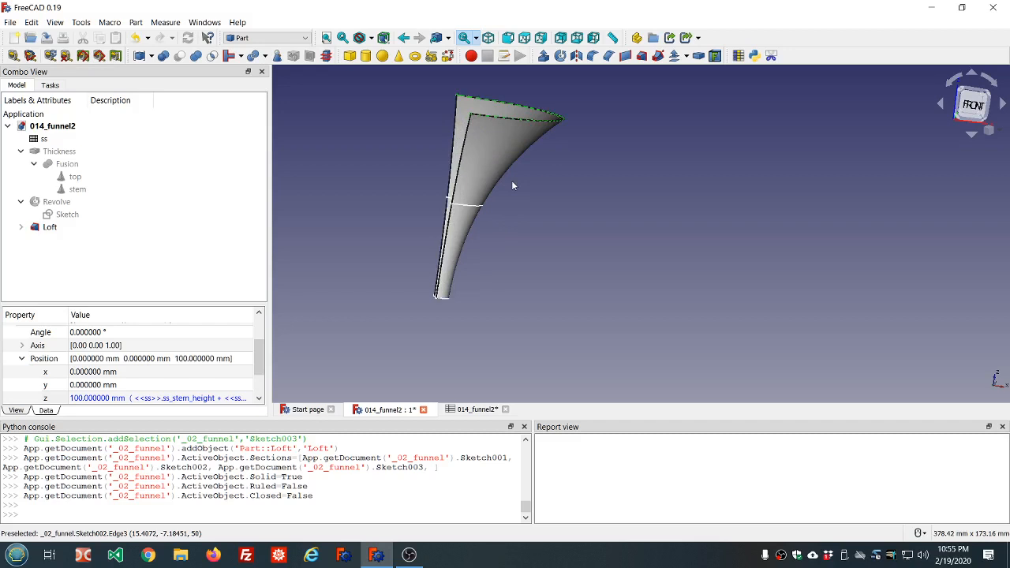
pyautogui.moveTo(512, 187)
pyautogui.mouseDown(button='middle')
pyautogui.moveTo(523, 253)
pyautogui.moveTo(466, 183)
pyautogui.moveTo(507, 175)
pyautogui.mouseUp(button='middle')
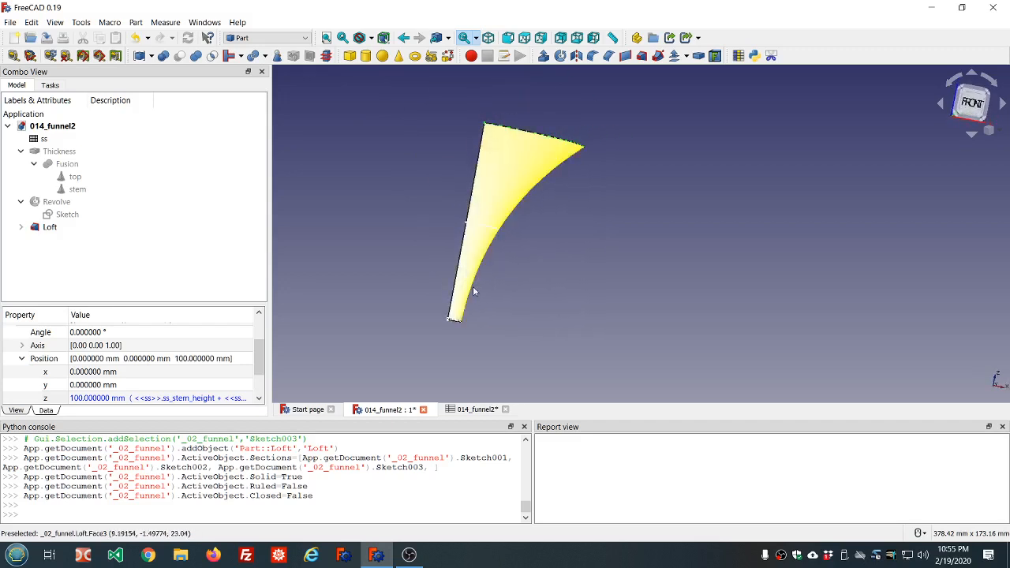
pyautogui.moveTo(550, 211); pyautogui.dragTo(551, 227, button='middle')
pyautogui.scroll(4, 566, 168)
pyautogui.moveTo(566, 169); pyautogui.dragTo(566, 165, button='middle')
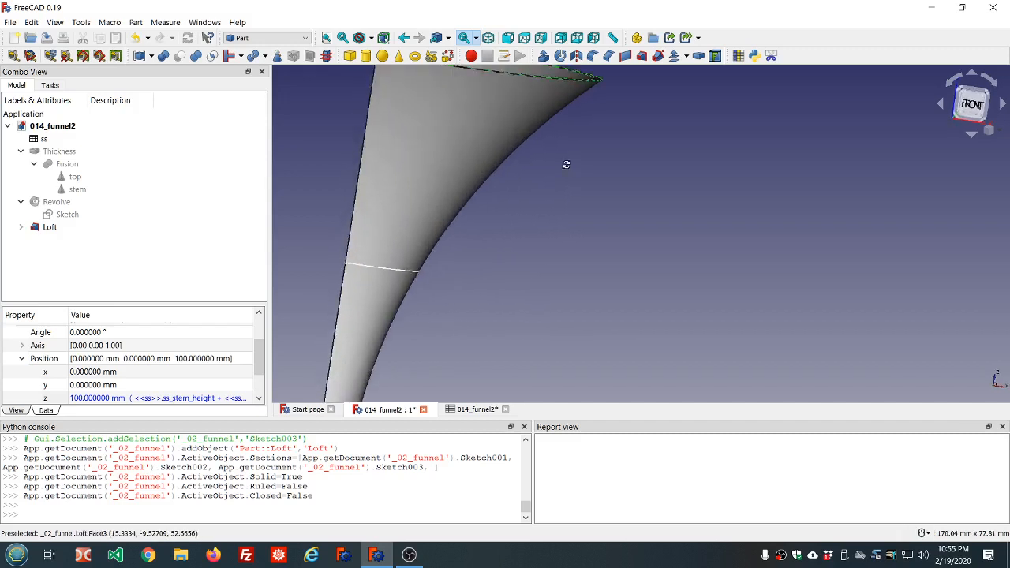
pyautogui.scroll(-4, 565, 165)
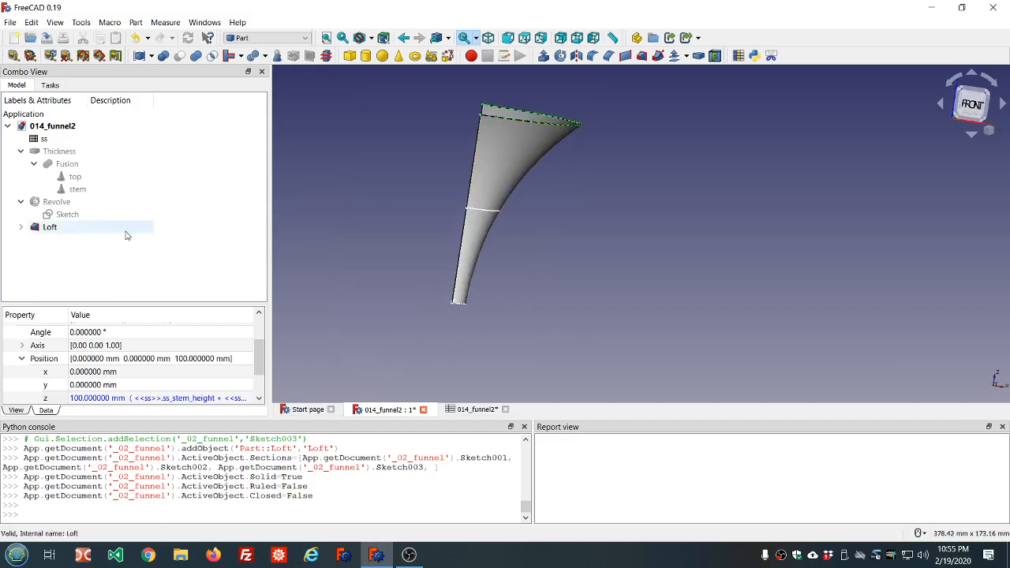
pyautogui.click(50, 227)
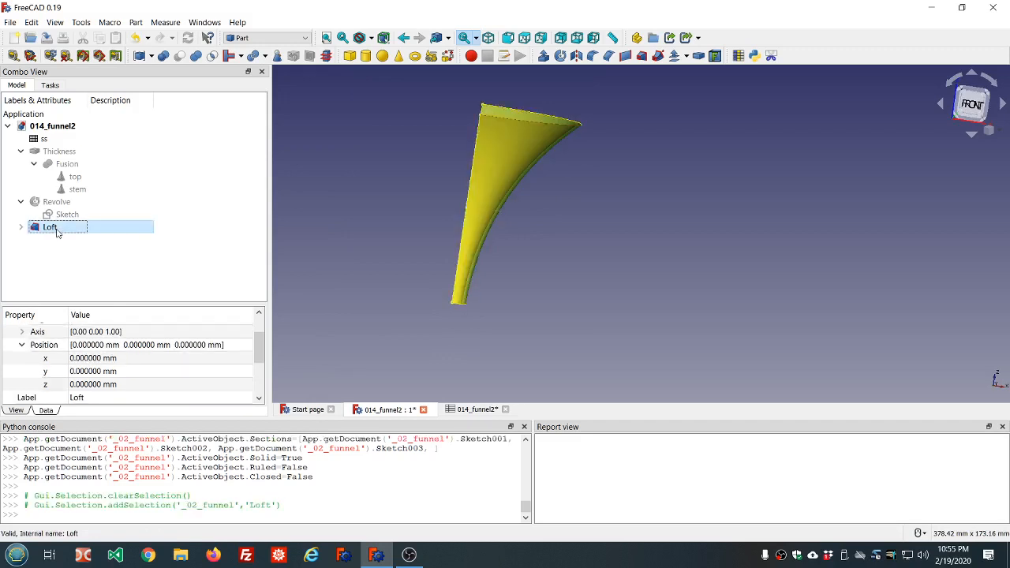
pyautogui.press('Delete')
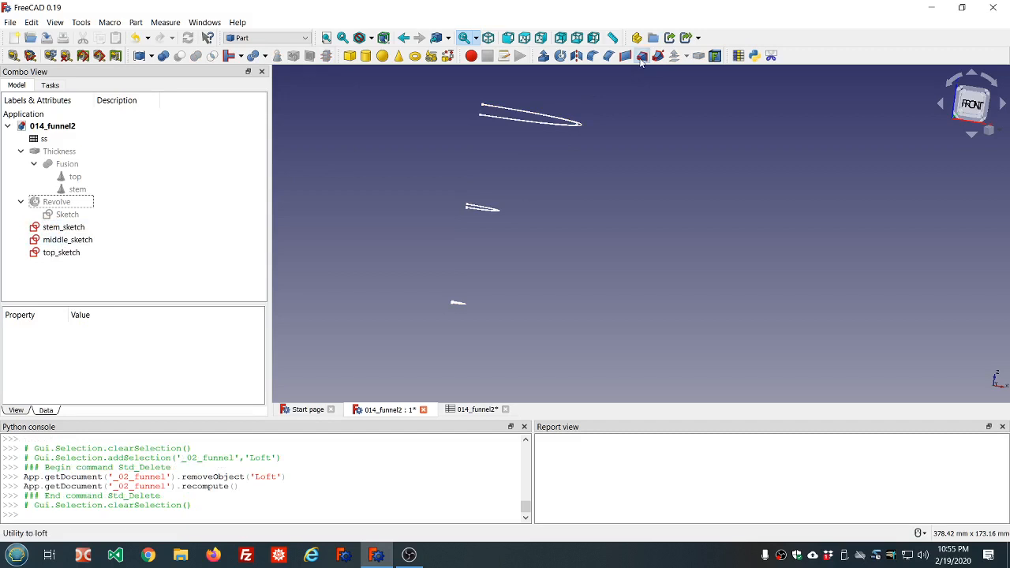
# Create a solid loft from stem_sketch to middle_sketch for the funnel's stem
pyautogui.click(640, 57)
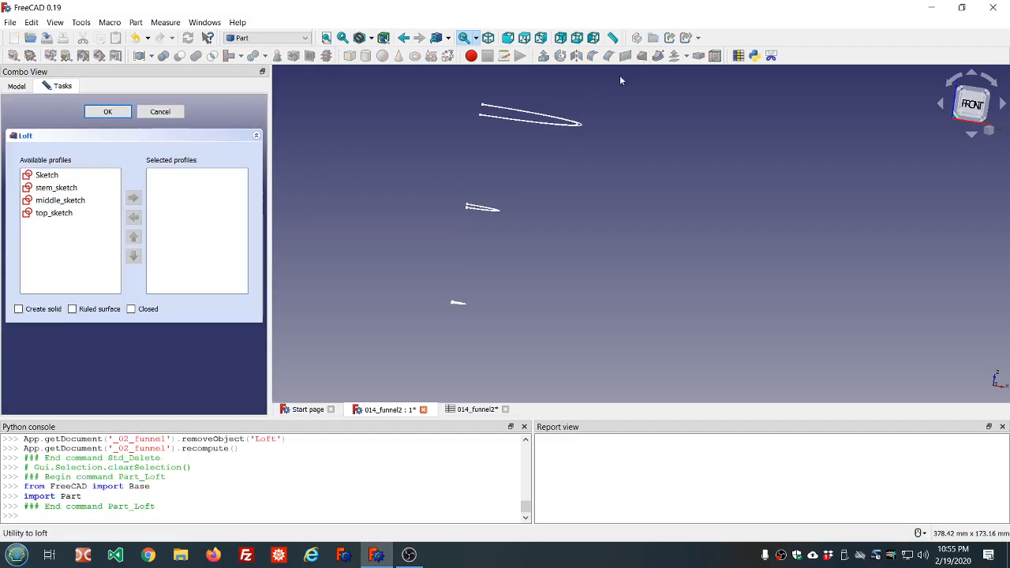
pyautogui.doubleClick(50, 187)
pyautogui.doubleClick(50, 189)
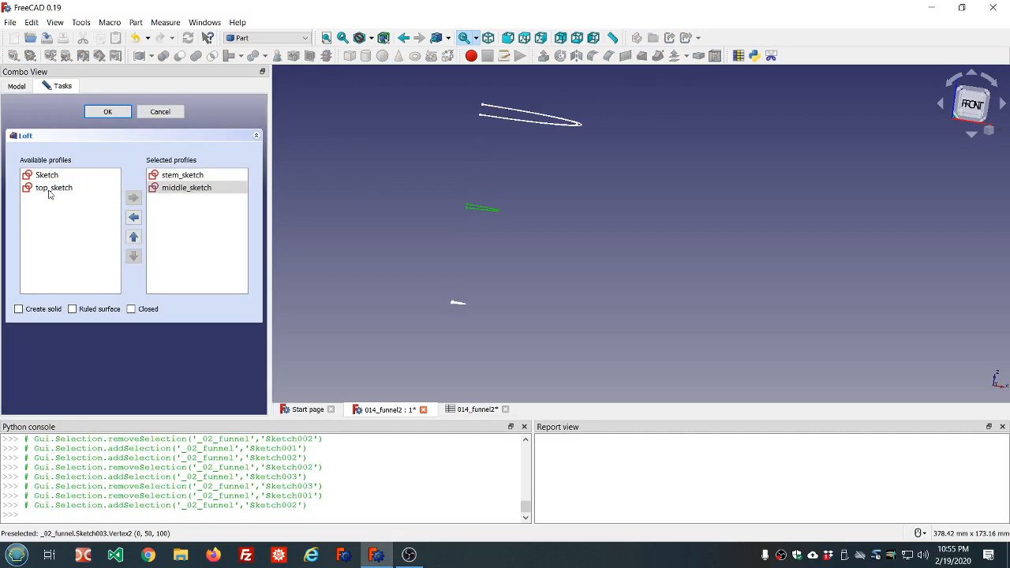
pyautogui.click(19, 309)
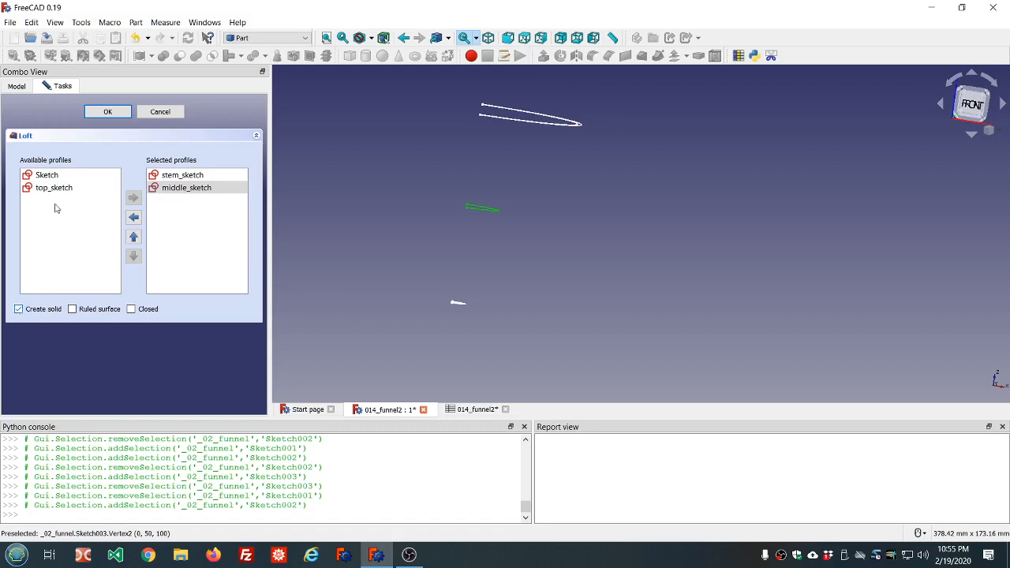
pyautogui.click(105, 113)
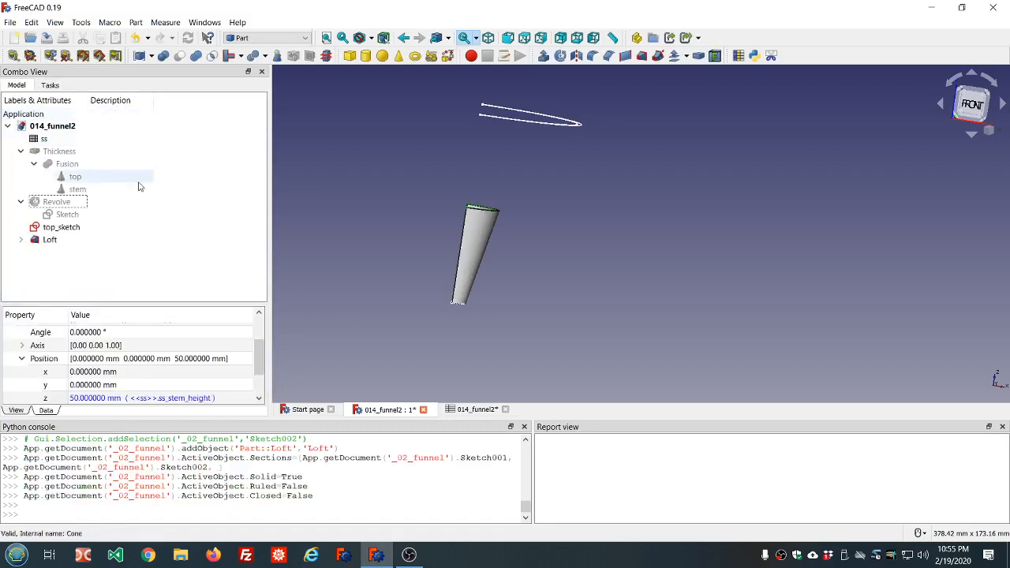
# Create a second solid loft from middle_sketch to top_sketch for the funnel's upper part
pyautogui.click(634, 133)
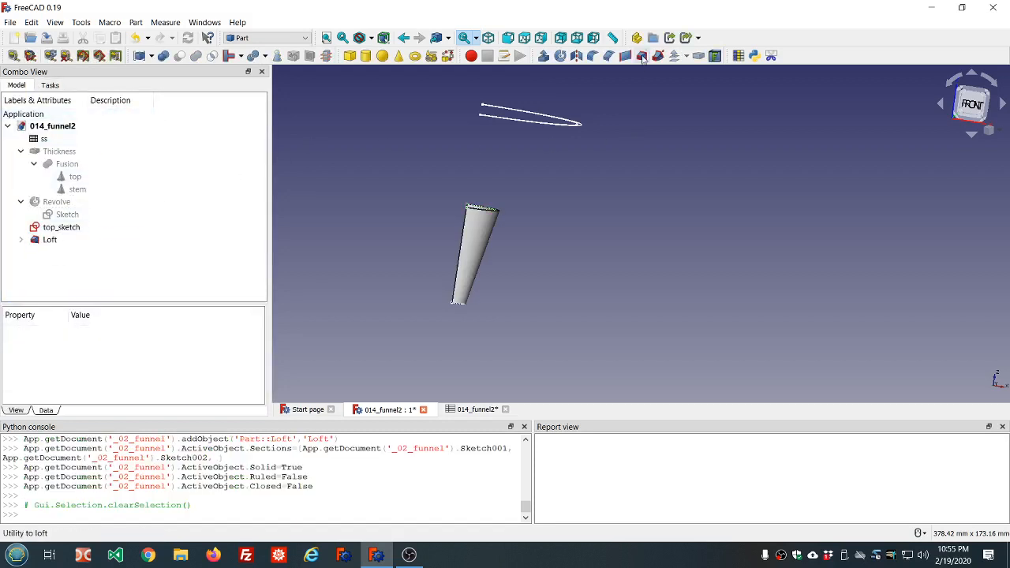
pyautogui.click(641, 55)
pyautogui.doubleClick(63, 201)
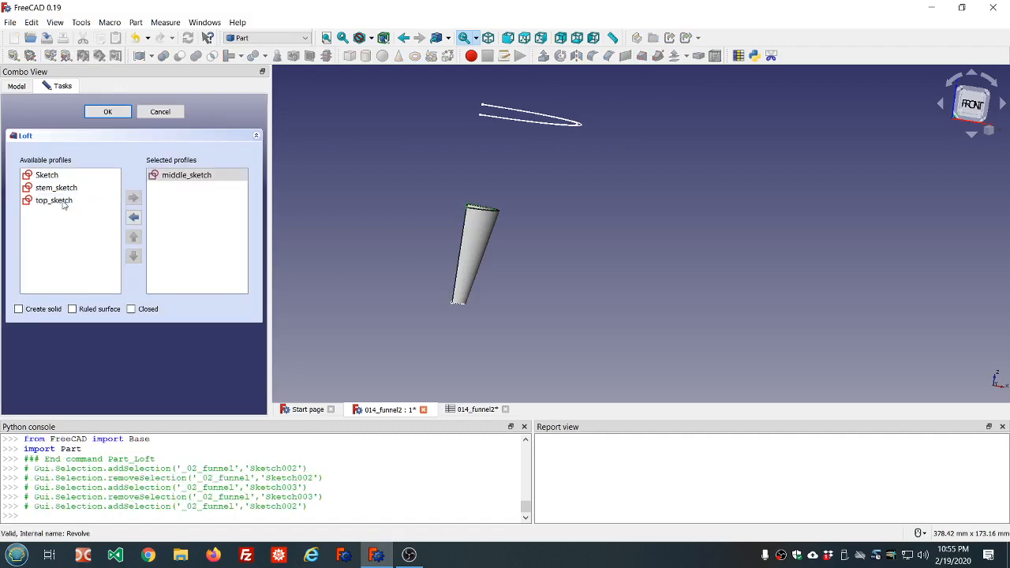
pyautogui.doubleClick(63, 202)
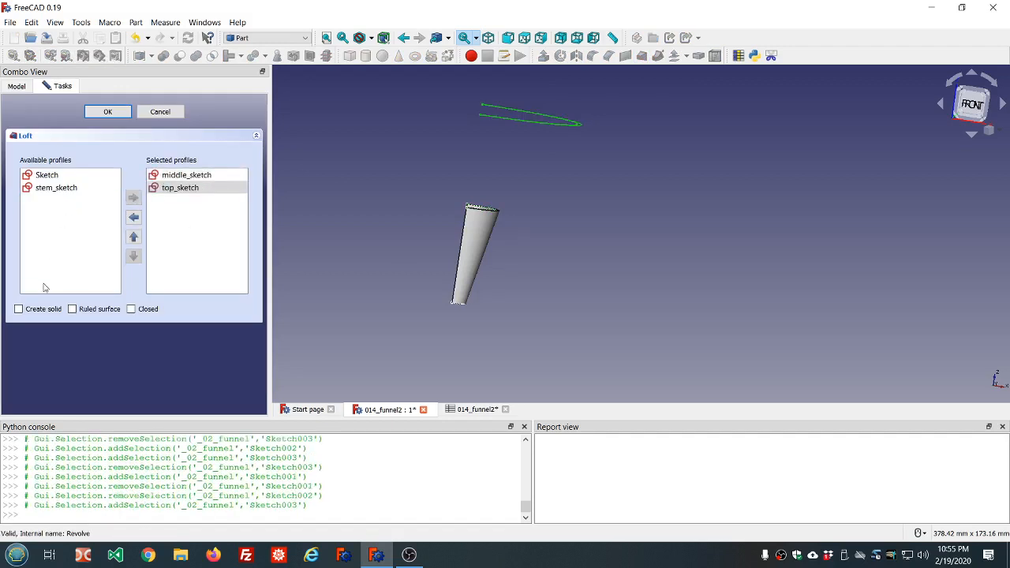
pyautogui.click(19, 309)
pyautogui.click(108, 112)
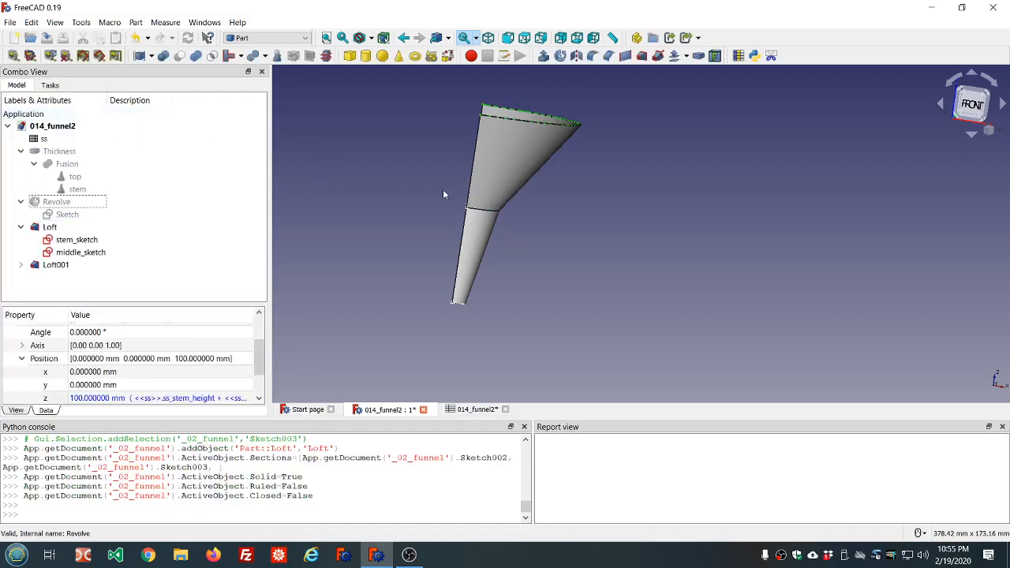
# Hide top_sketch, stem_sketch and middle_sketch under the two lofts so only the solids show
pyautogui.click(21, 265)
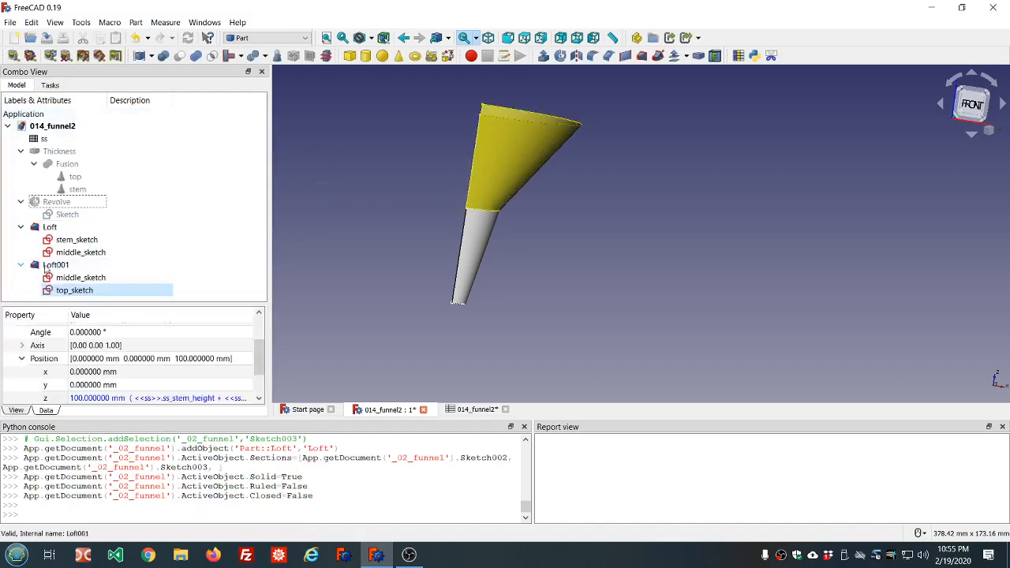
pyautogui.moveTo(382, 255)
pyautogui.mouseDown(button='middle')
pyautogui.moveTo(510, 284)
pyautogui.moveTo(558, 252)
pyautogui.moveTo(372, 256)
pyautogui.mouseUp(button='middle')
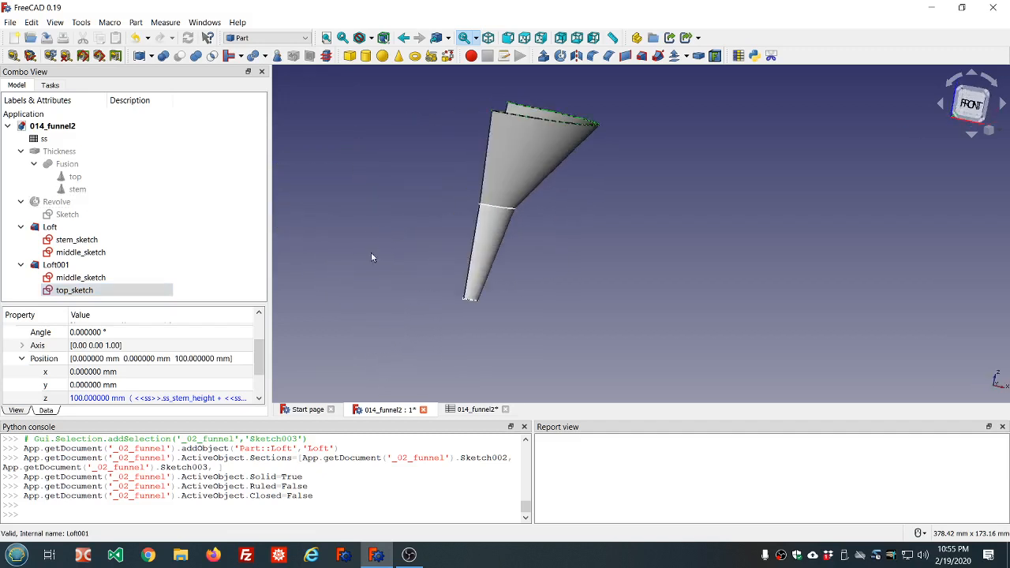
pyautogui.click(85, 290)
pyautogui.press('space')
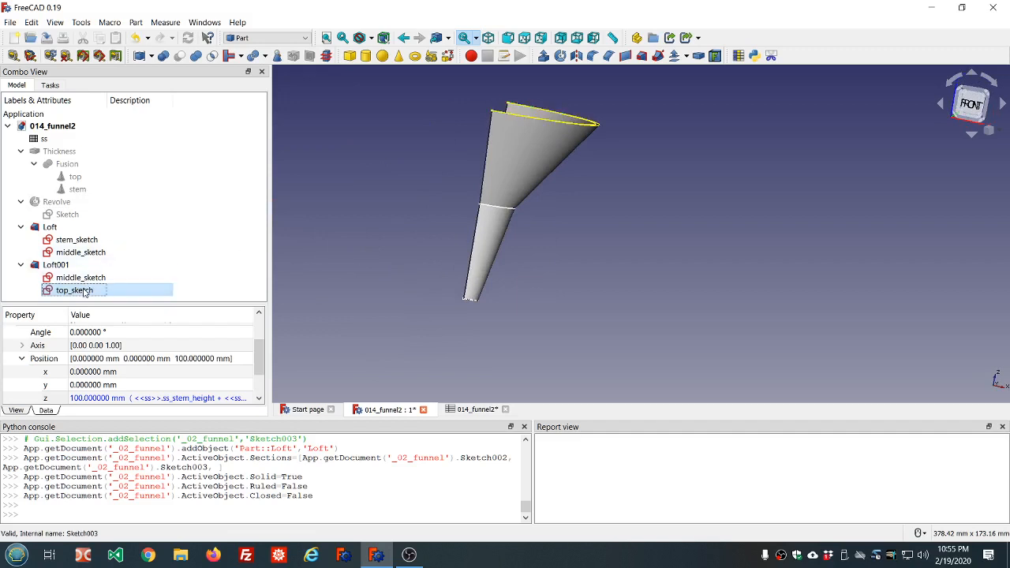
pyautogui.click(85, 278)
pyautogui.press('space')
pyautogui.press('space')
pyautogui.click(79, 240)
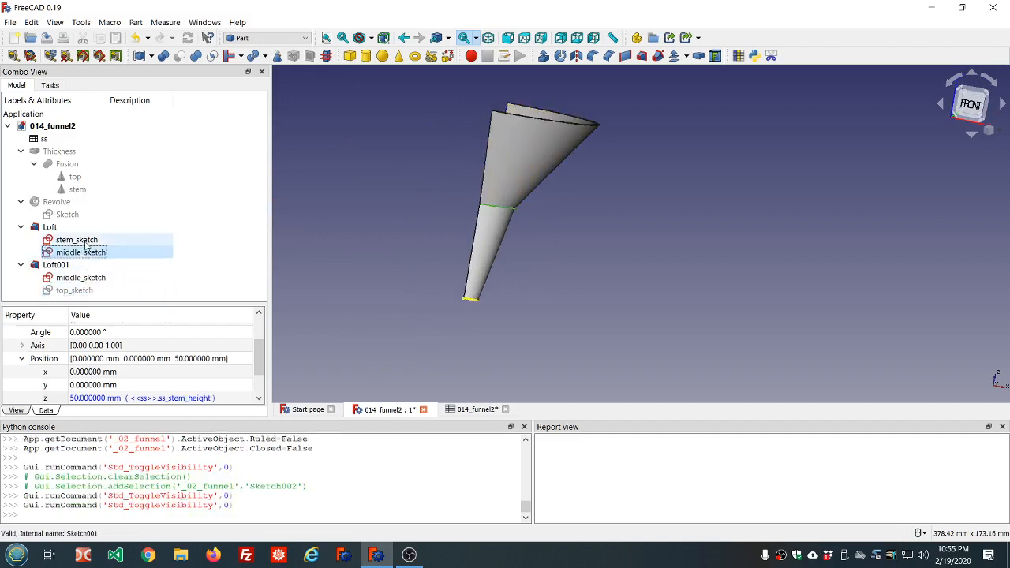
pyautogui.press('space')
pyautogui.click(97, 253)
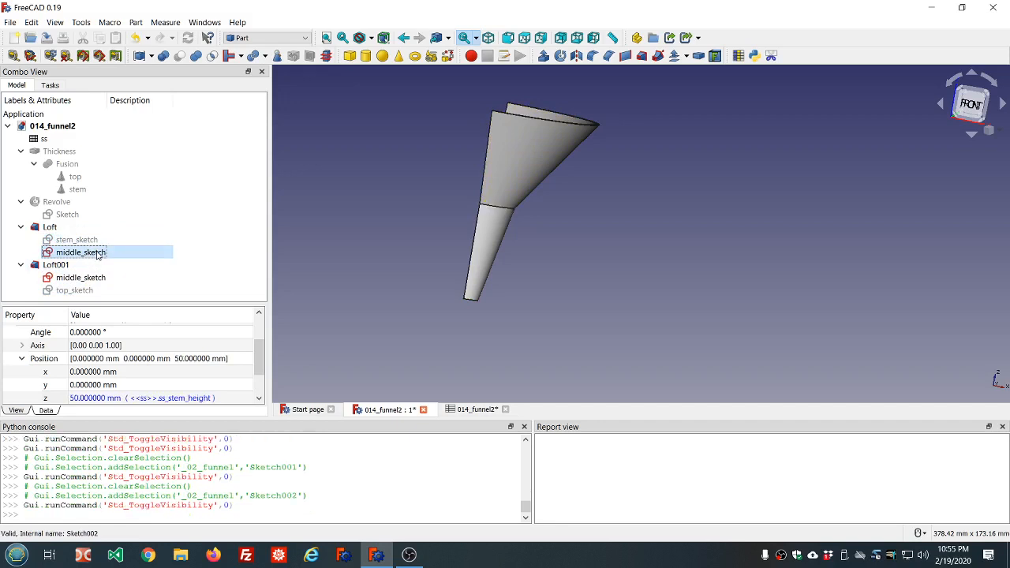
pyautogui.press('space')
# Fuse the stem loft and the upper loft into one half-funnel solid
pyautogui.click(40, 228)
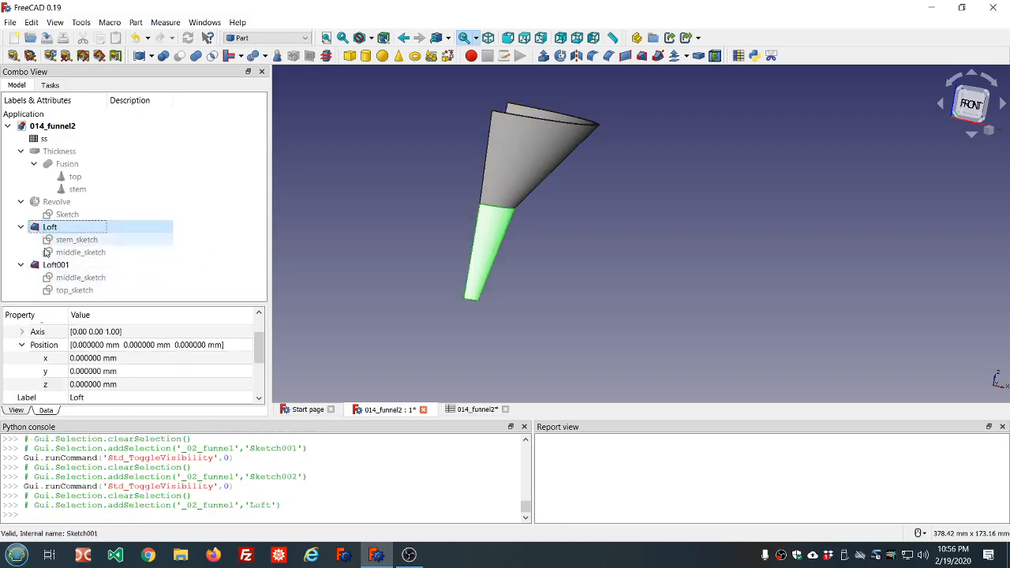
pyautogui.keyDown('ctrl'); pyautogui.click(50, 266); pyautogui.keyUp('ctrl')
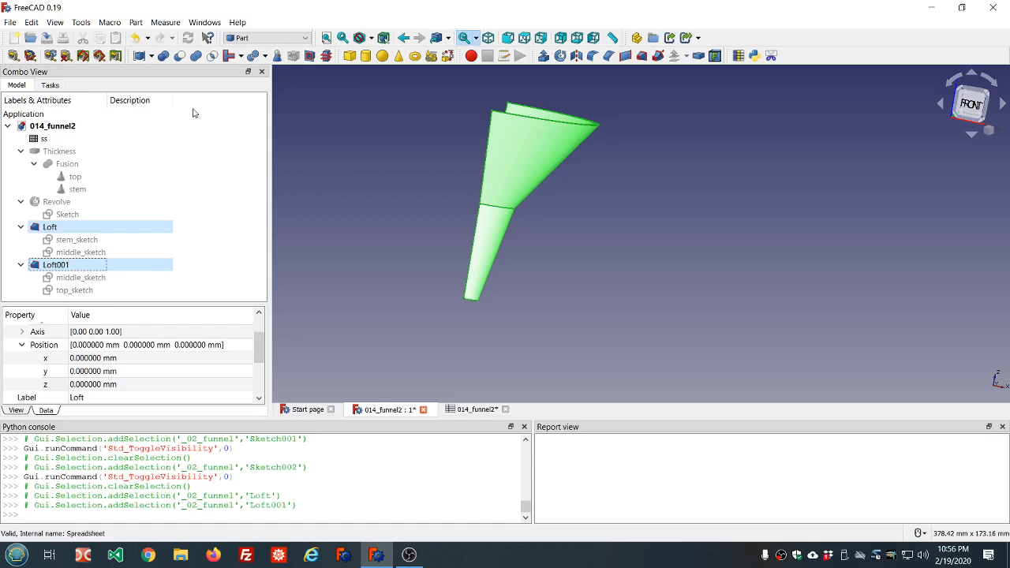
pyautogui.click(196, 57)
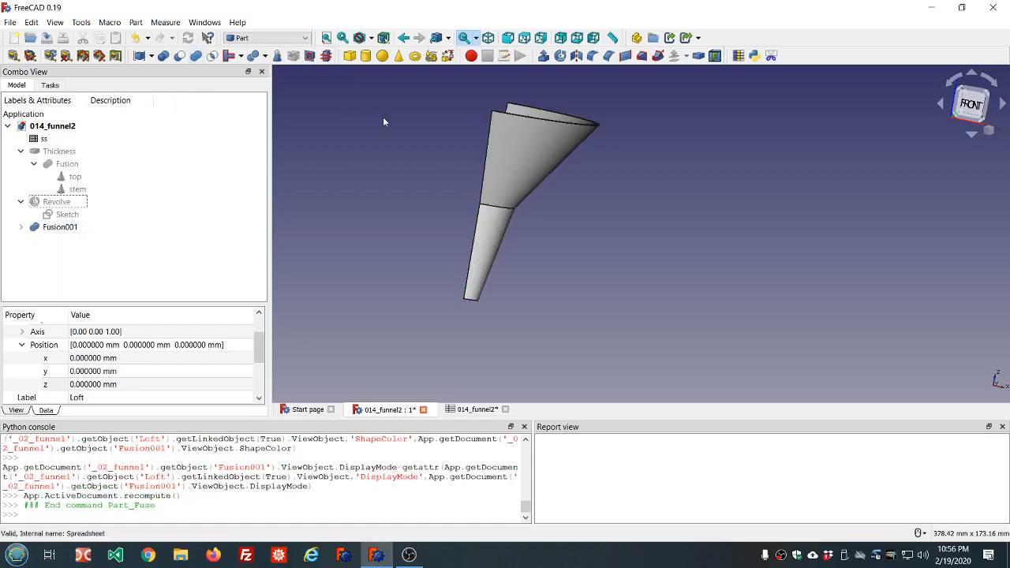
pyautogui.moveTo(383, 118); pyautogui.dragTo(399, 135, button='middle')
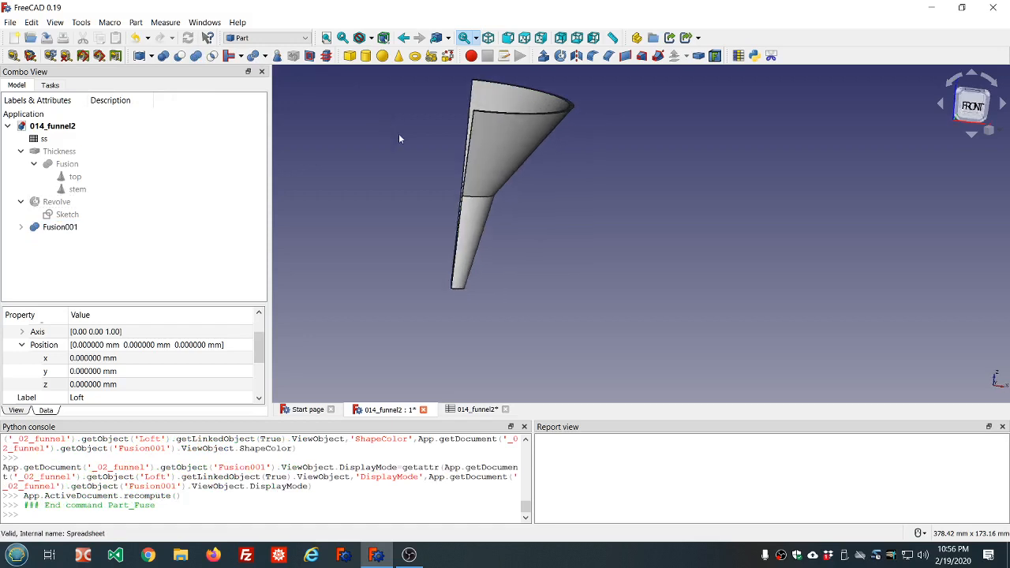
# Mirror the fused half funnel across the YZ plane with the base point at the origin
pyautogui.click(90, 228)
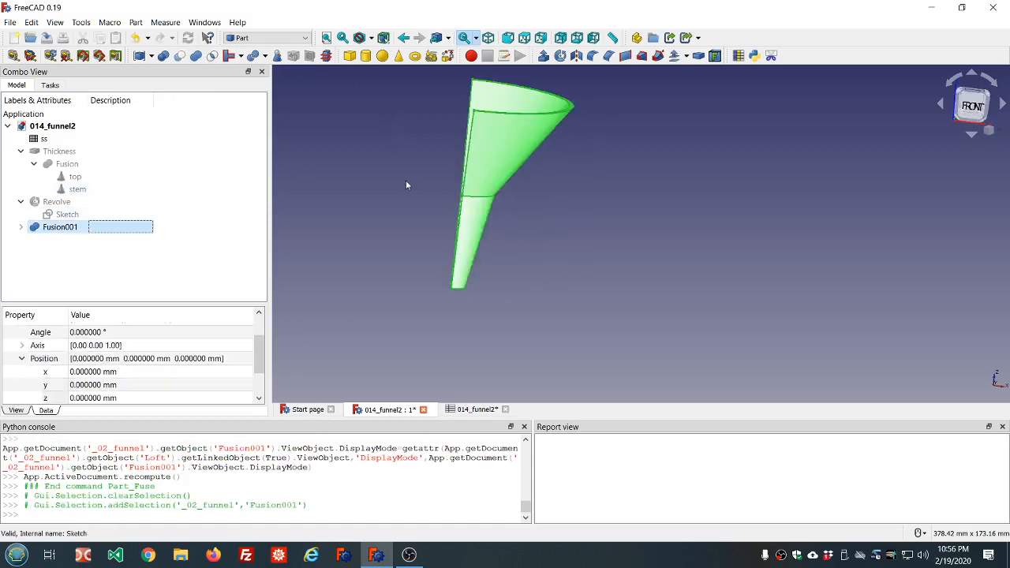
pyautogui.click(576, 56)
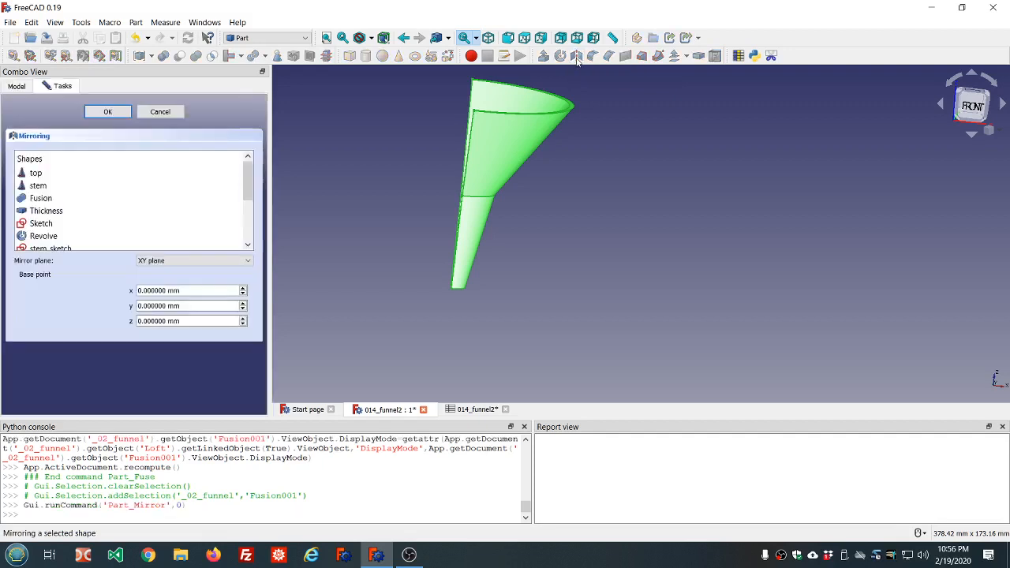
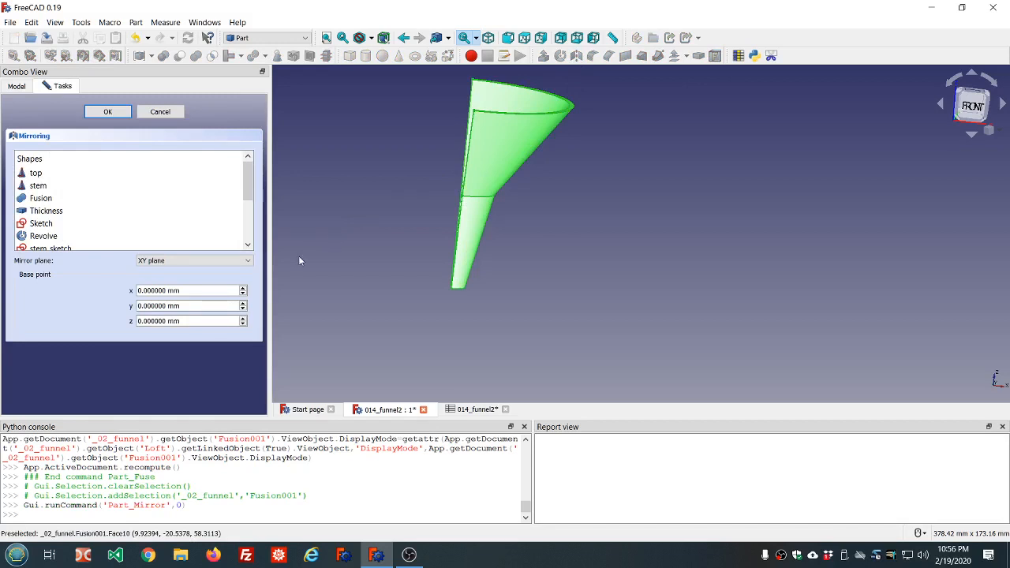
pyautogui.click(248, 261)
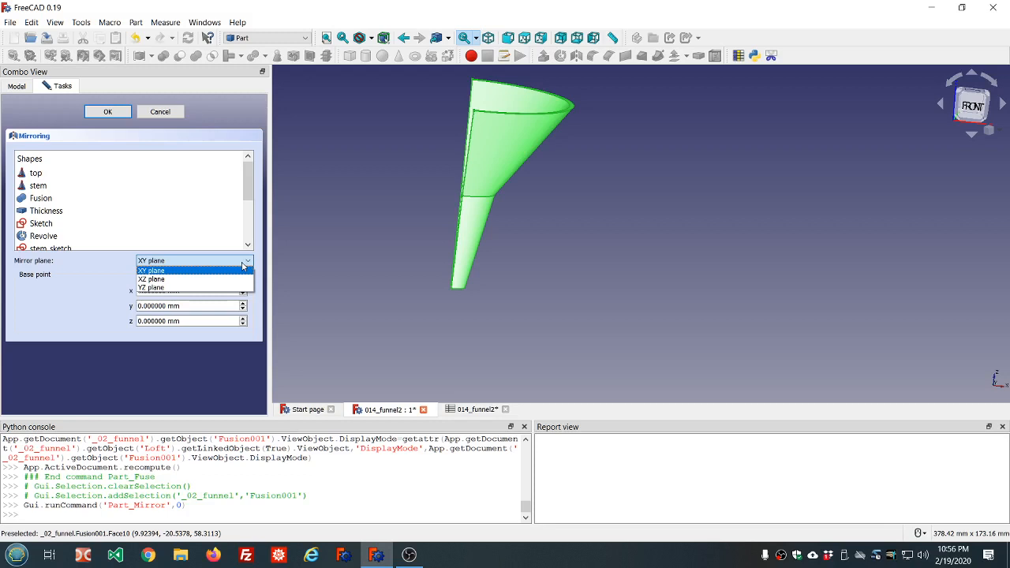
pyautogui.click(167, 288)
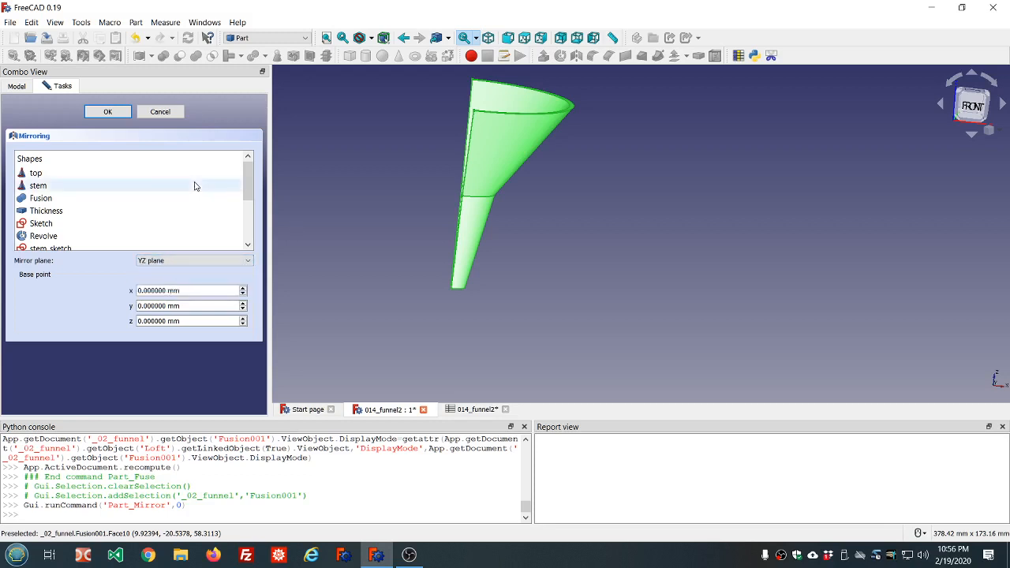
pyautogui.click(107, 113)
pyautogui.click(349, 184)
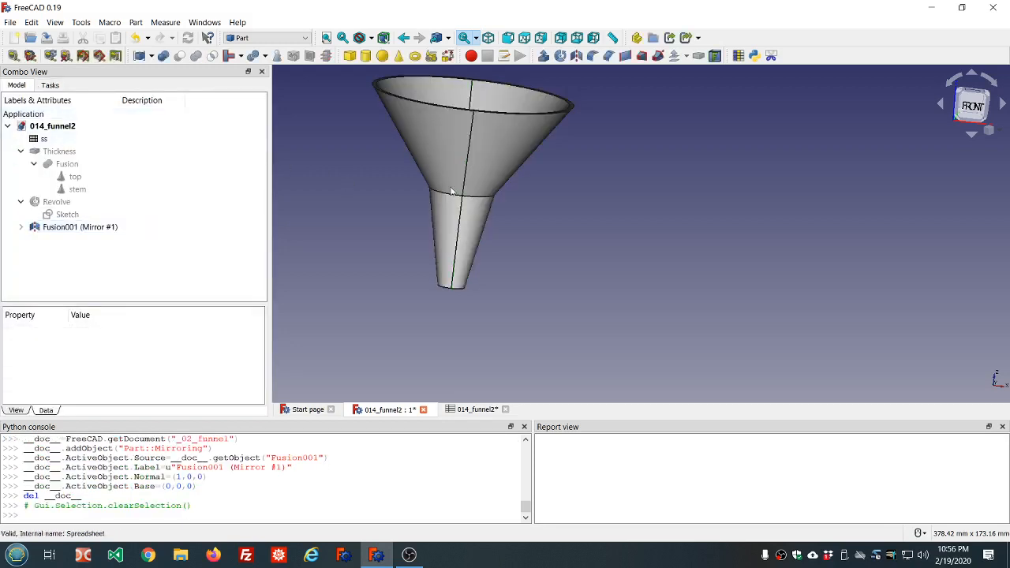
pyautogui.moveTo(529, 189); pyautogui.dragTo(537, 247, button='middle')
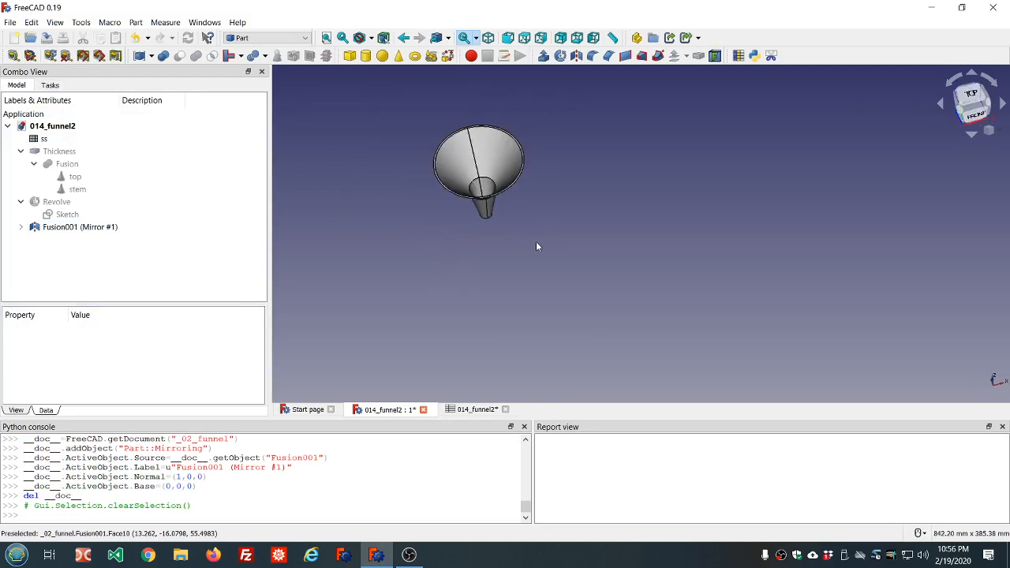
pyautogui.moveTo(507, 175)
pyautogui.mouseDown(button='middle')
pyautogui.moveTo(511, 212)
pyautogui.moveTo(512, 168)
pyautogui.mouseUp(button='middle')
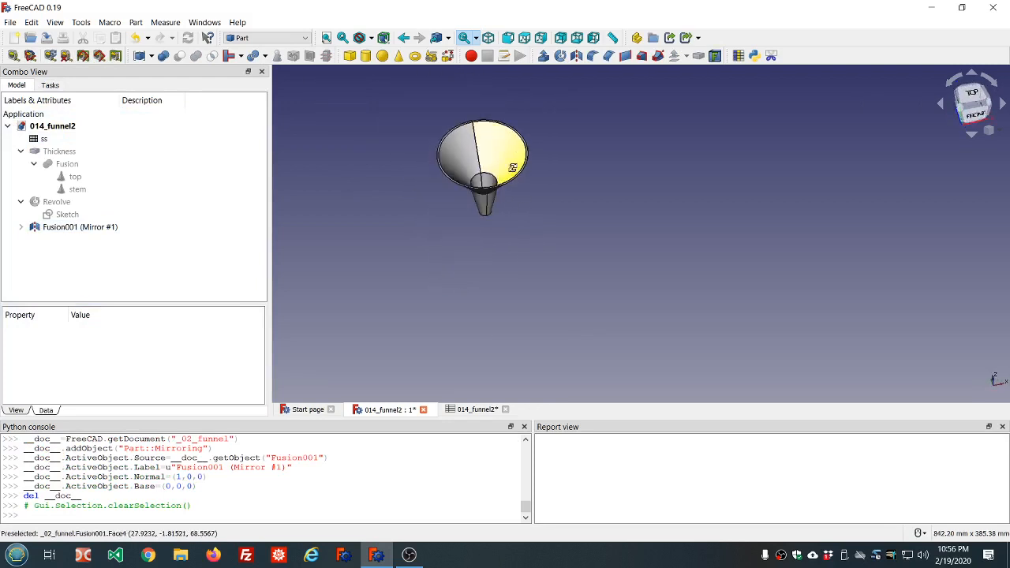
# Fuse the half funnel Fusion001 with its mirrored copy into one complete funnel solid
pyautogui.press('1')
pyautogui.click(21, 227)
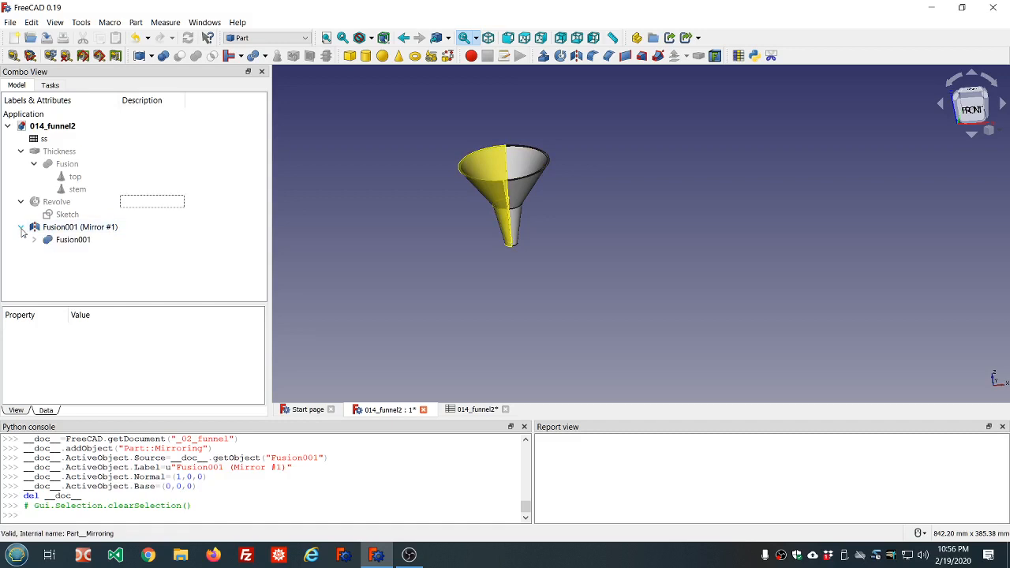
pyautogui.click(81, 240)
pyautogui.keyDown('ctrl'); pyautogui.click(79, 228); pyautogui.keyUp('ctrl')
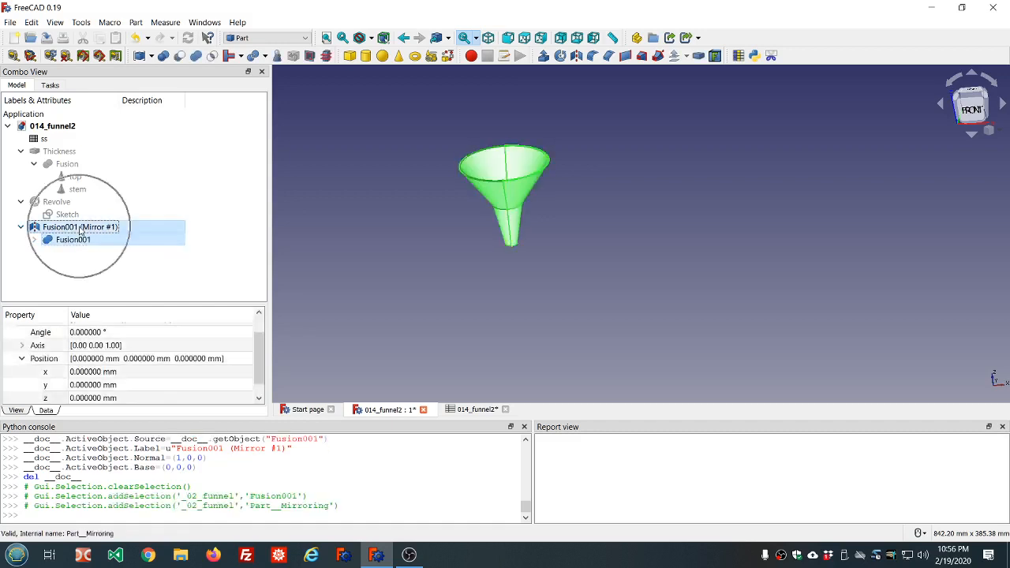
pyautogui.click(195, 57)
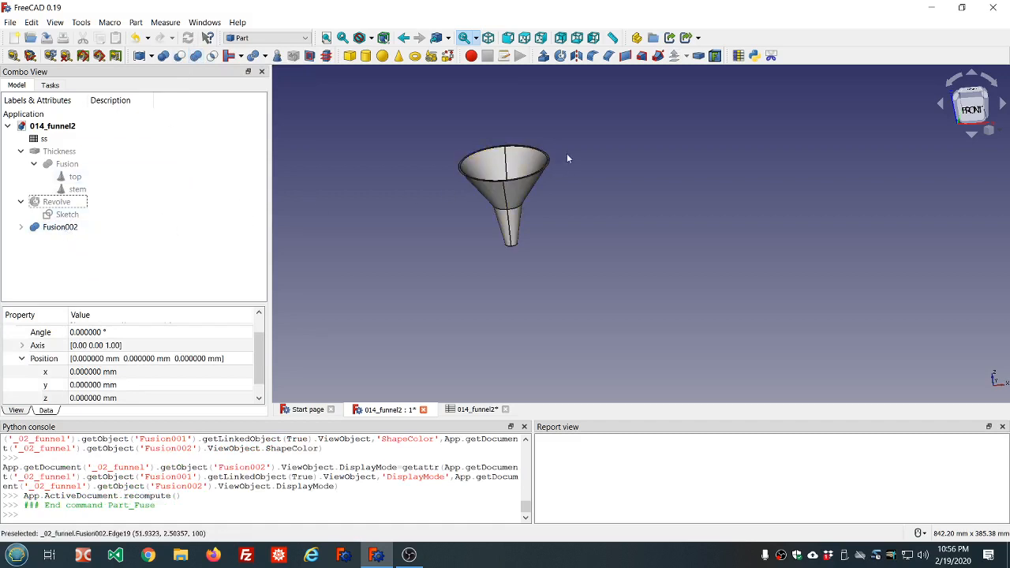
pyautogui.moveTo(563, 174); pyautogui.dragTo(568, 210, button='middle')
pyautogui.scroll(5, 507, 149)
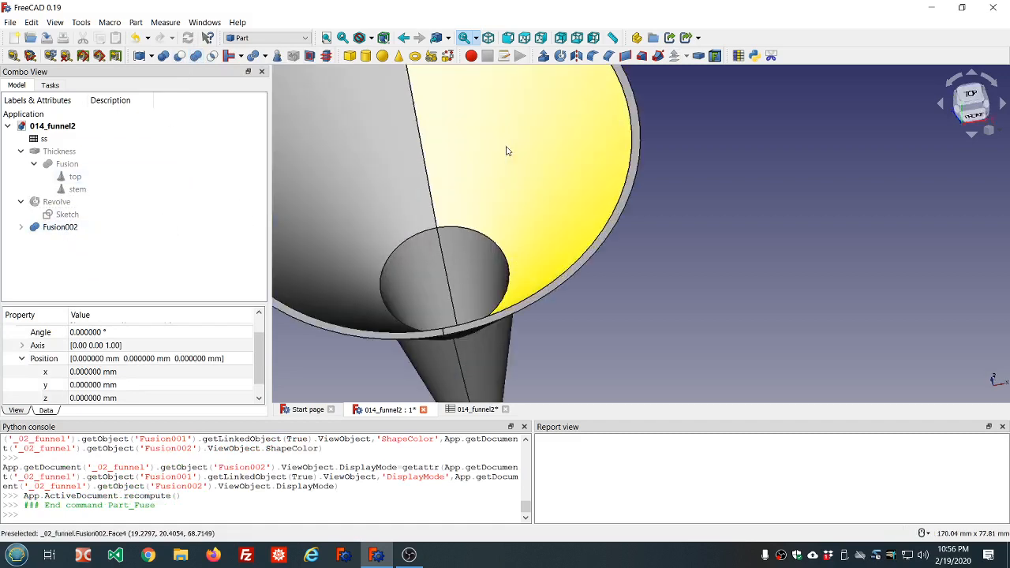
pyautogui.scroll(-2, 497, 175)
pyautogui.moveTo(494, 176); pyautogui.dragTo(508, 207, button='middle')
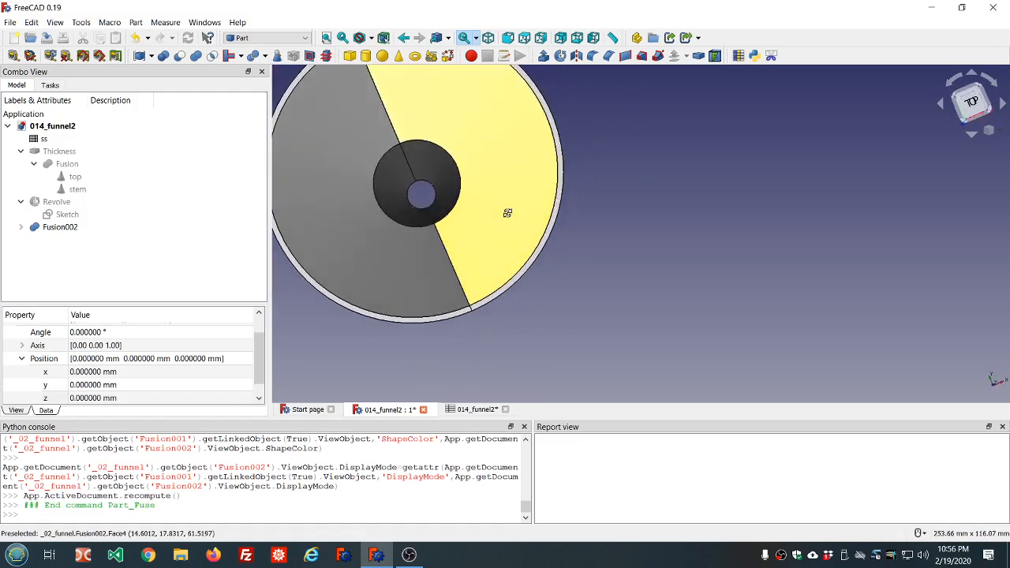
pyautogui.scroll(-3, 485, 219)
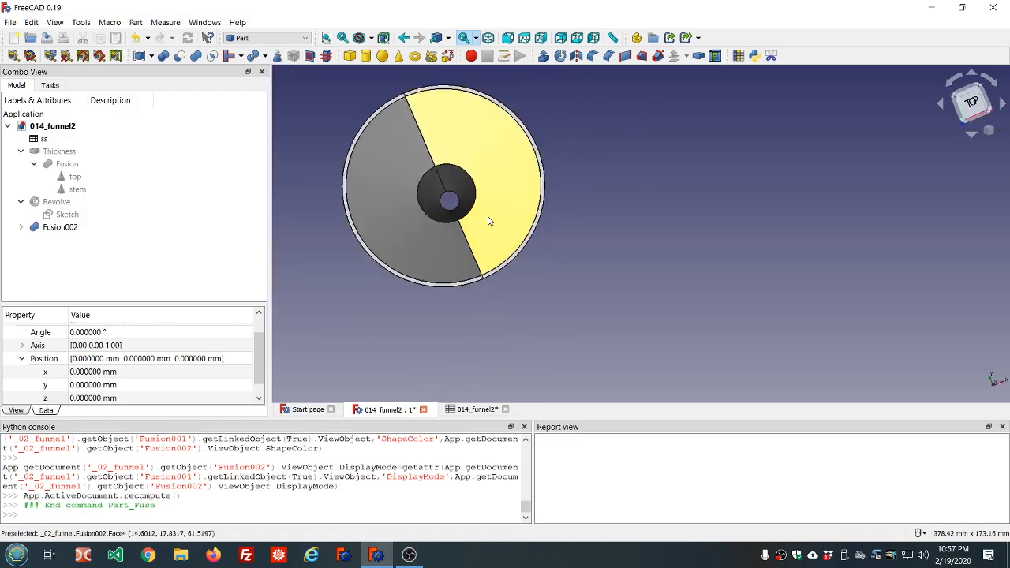
# Expand the complete funnel's fusion in the model tree down to the lofts and sketches of the half and its mirror
pyautogui.click(22, 226)
pyautogui.click(34, 239)
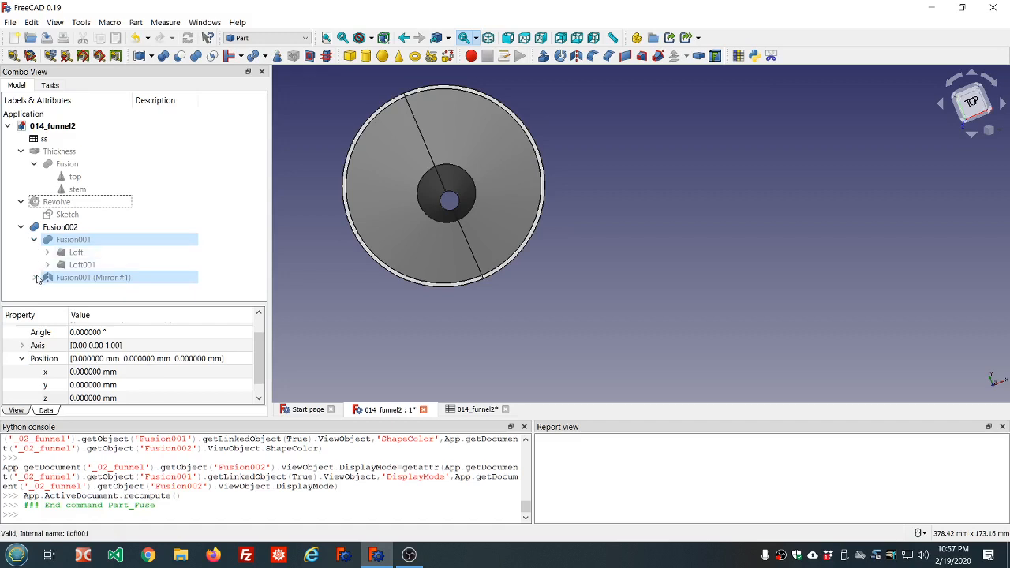
pyautogui.click(47, 253)
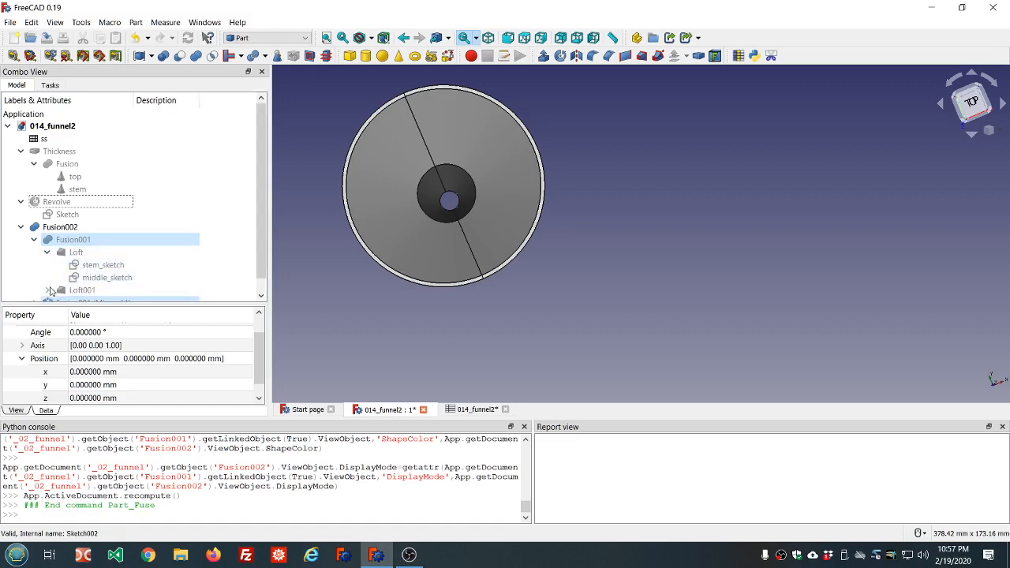
pyautogui.click(47, 290)
pyautogui.scroll(-1, 160, 255)
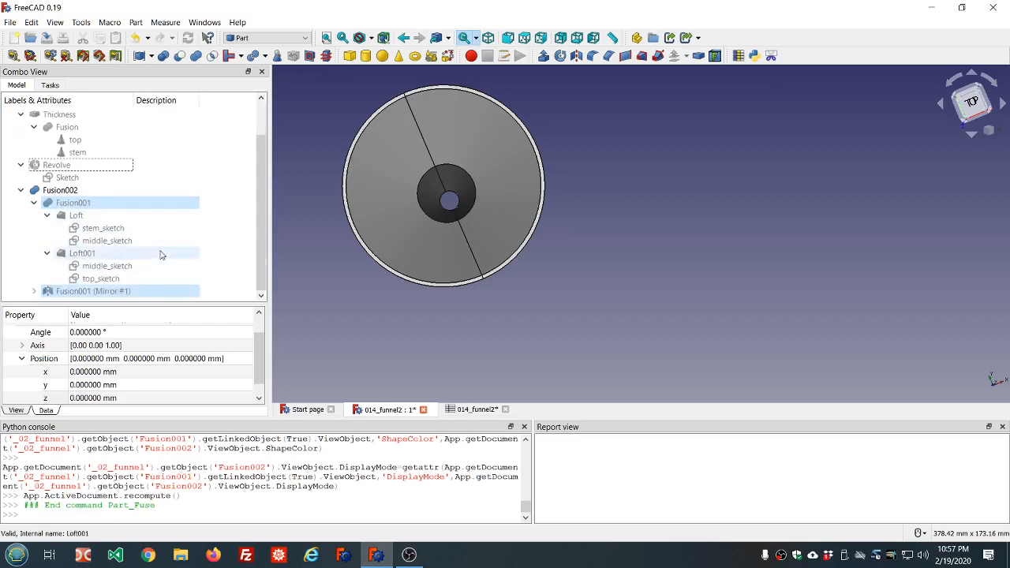
pyautogui.click(33, 291)
pyautogui.scroll(-1, 197, 280)
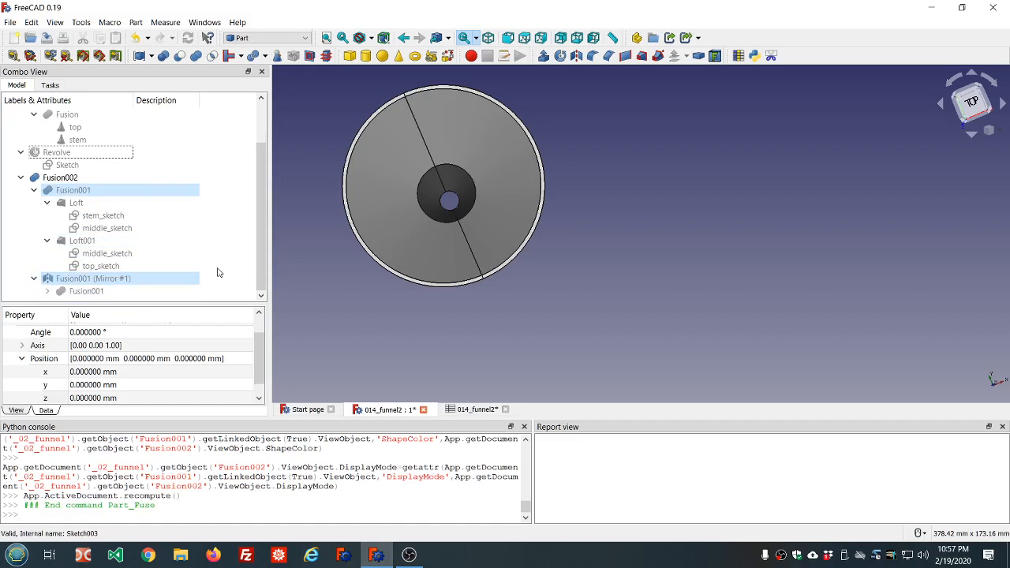
pyautogui.click(47, 291)
pyautogui.scroll(-1, 201, 276)
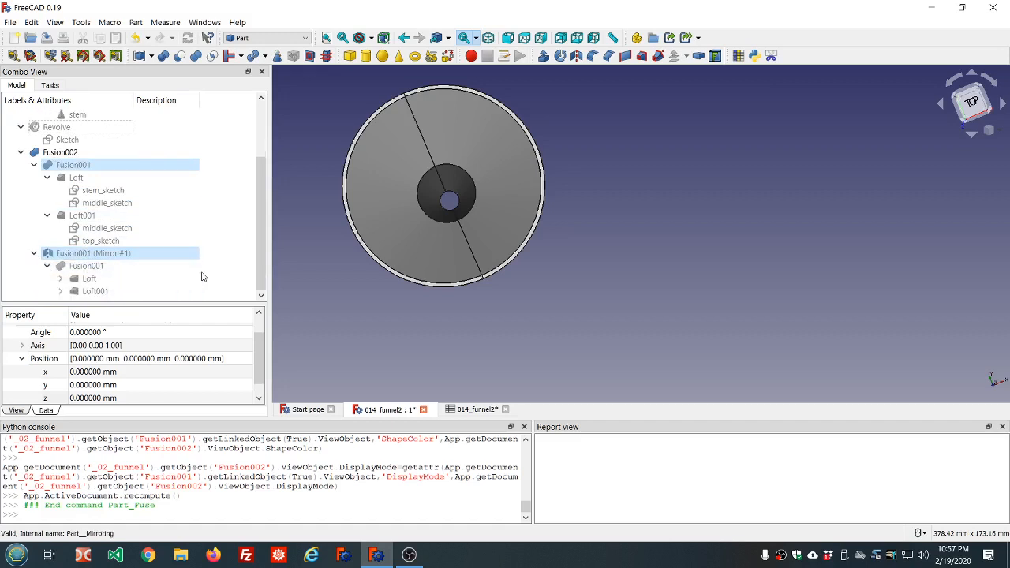
pyautogui.click(60, 278)
pyautogui.scroll(-1, 181, 277)
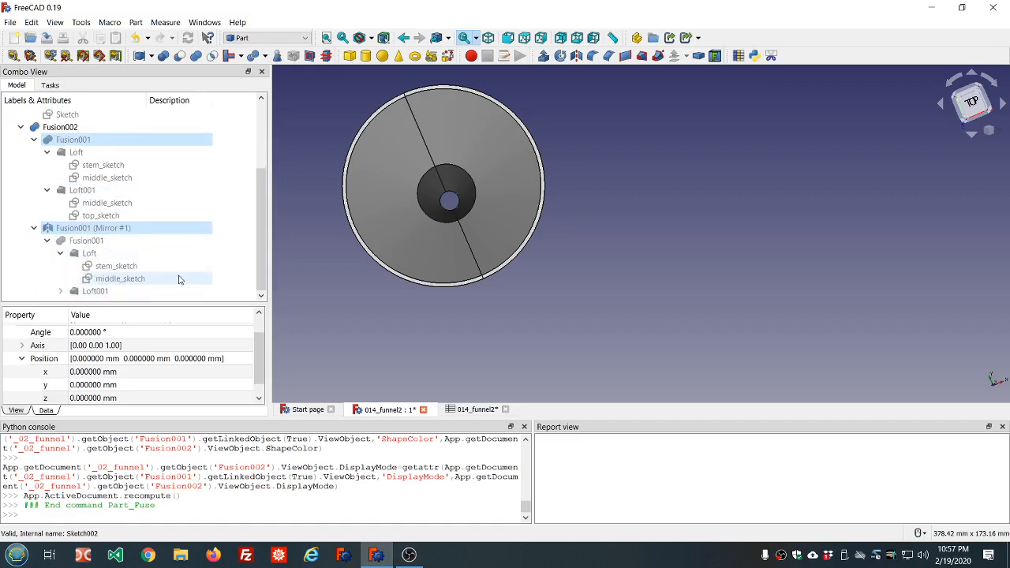
pyautogui.click(62, 291)
pyautogui.scroll(-1, 208, 265)
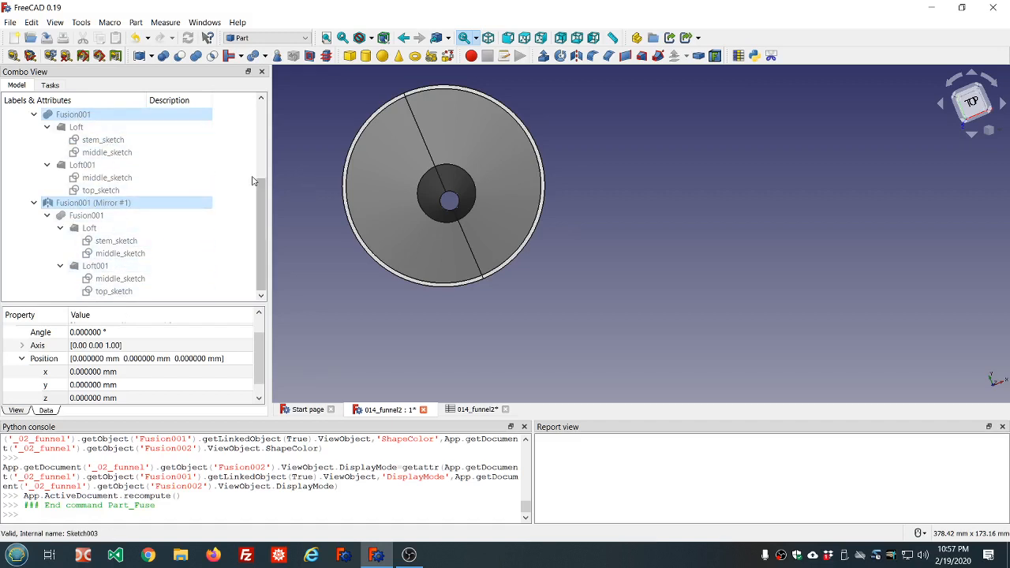
# Compare the feature trees of the three funnel versions and examine the finished lofted funnel's shape
pyautogui.scroll(3, 118, 201)
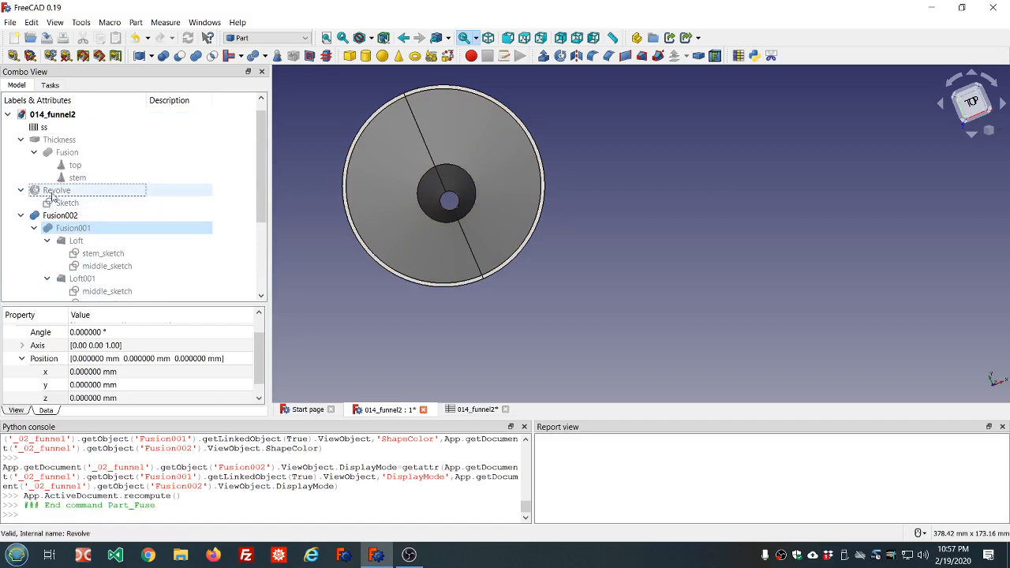
pyautogui.scroll(-3, 163, 192)
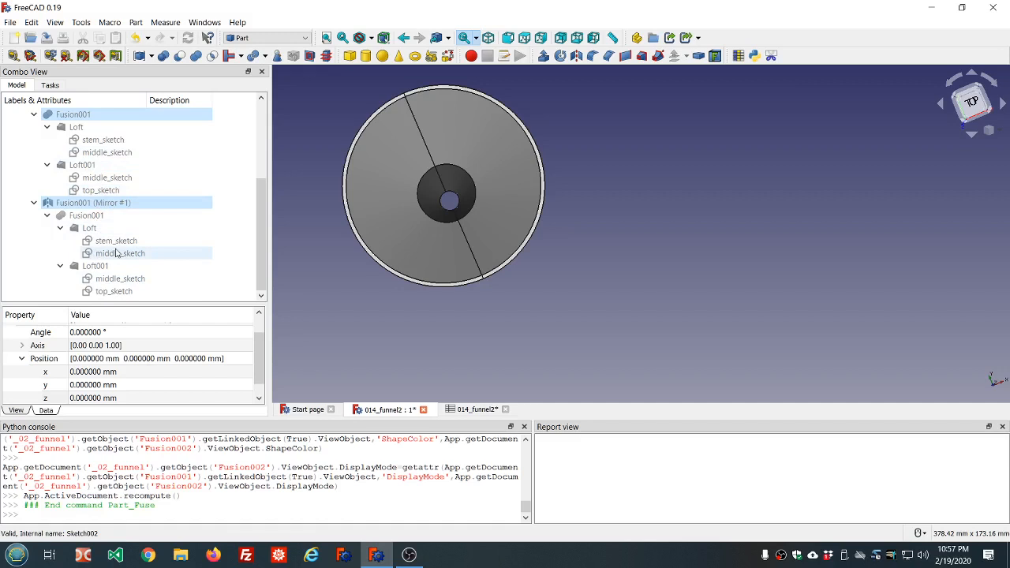
pyautogui.scroll(2, 118, 237)
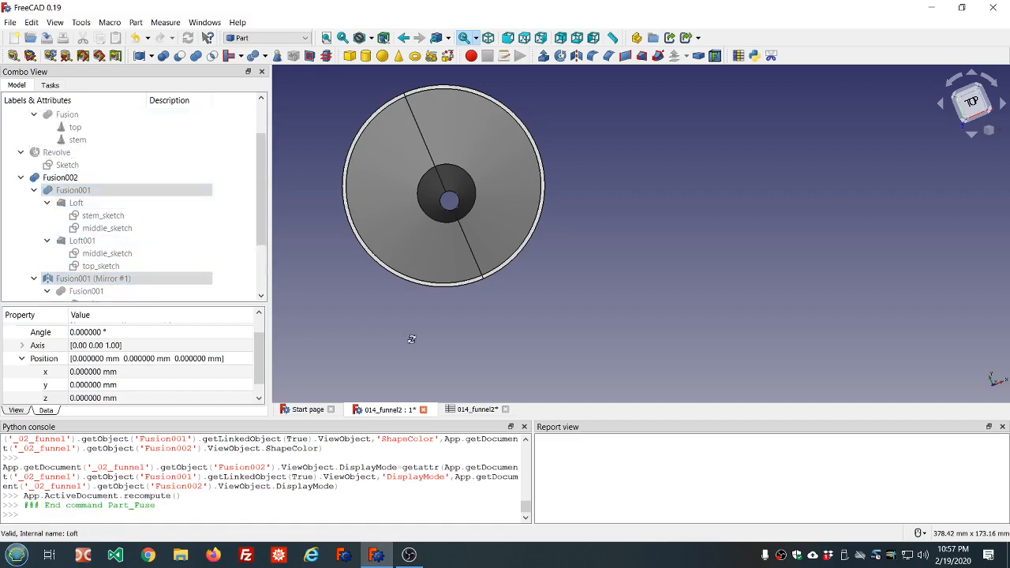
pyautogui.moveTo(408, 338); pyautogui.dragTo(369, 242, button='middle')
pyautogui.scroll(-4, 369, 242)
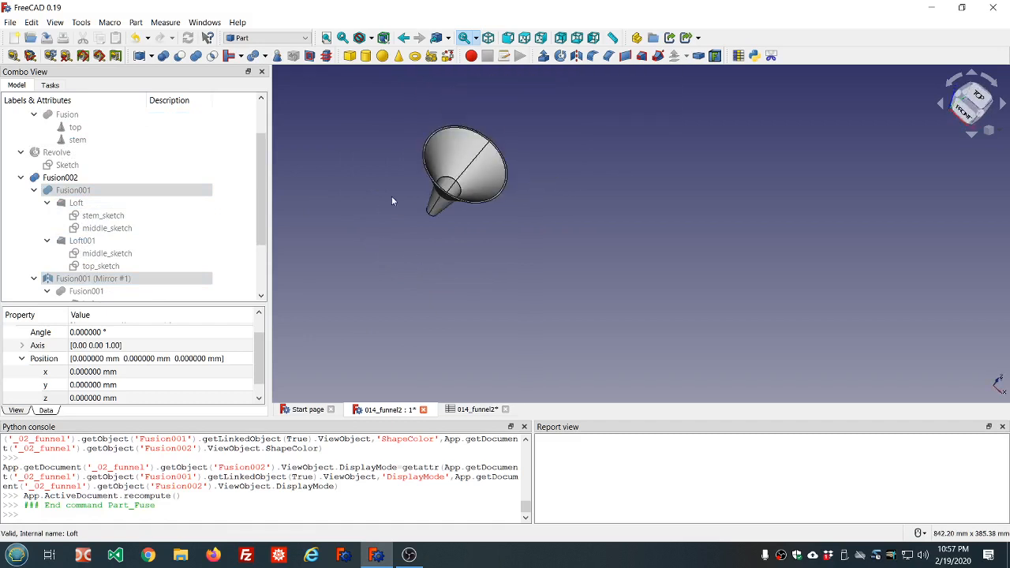
pyautogui.scroll(2, 392, 195)
pyautogui.moveTo(265, 179); pyautogui.dragTo(265, 220)
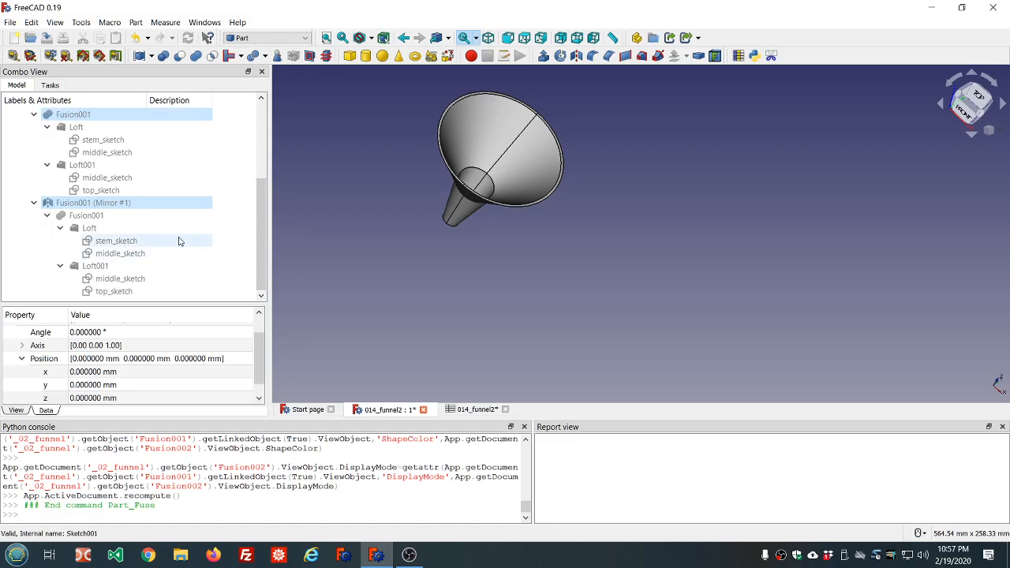
pyautogui.scroll(1, 171, 235)
pyautogui.click(34, 141)
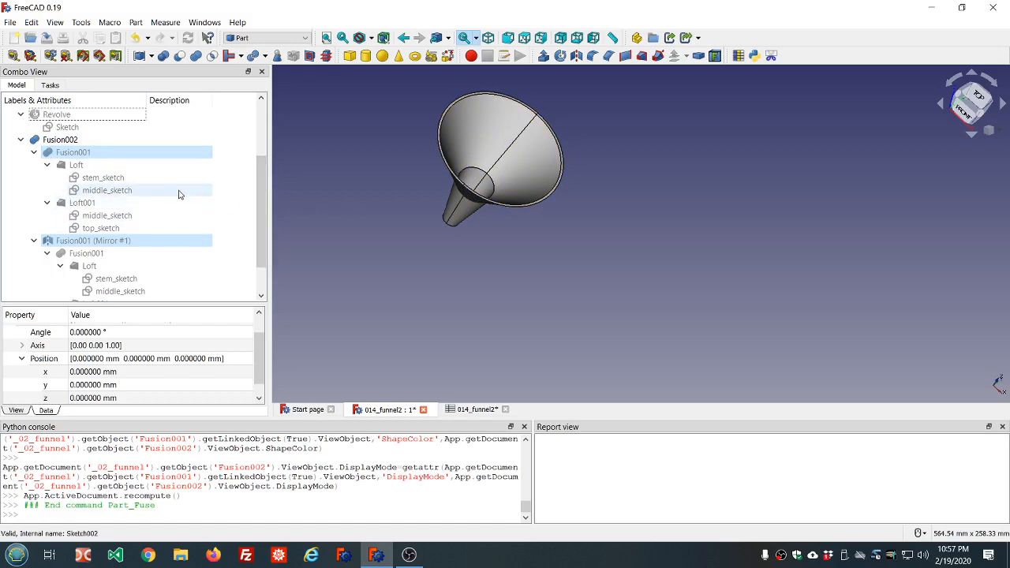
pyautogui.scroll(-1, 178, 191)
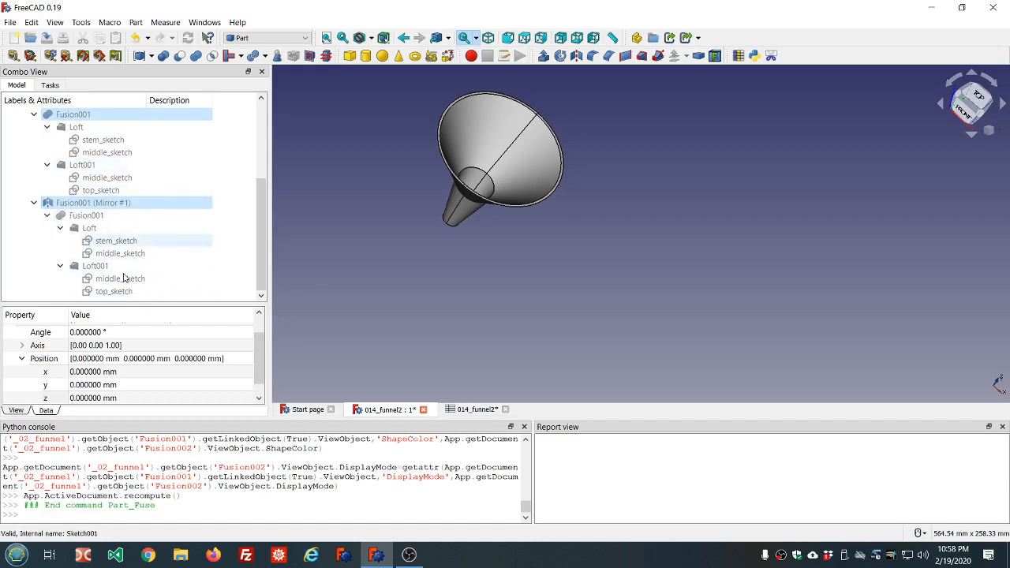
pyautogui.scroll(-2, 352, 210)
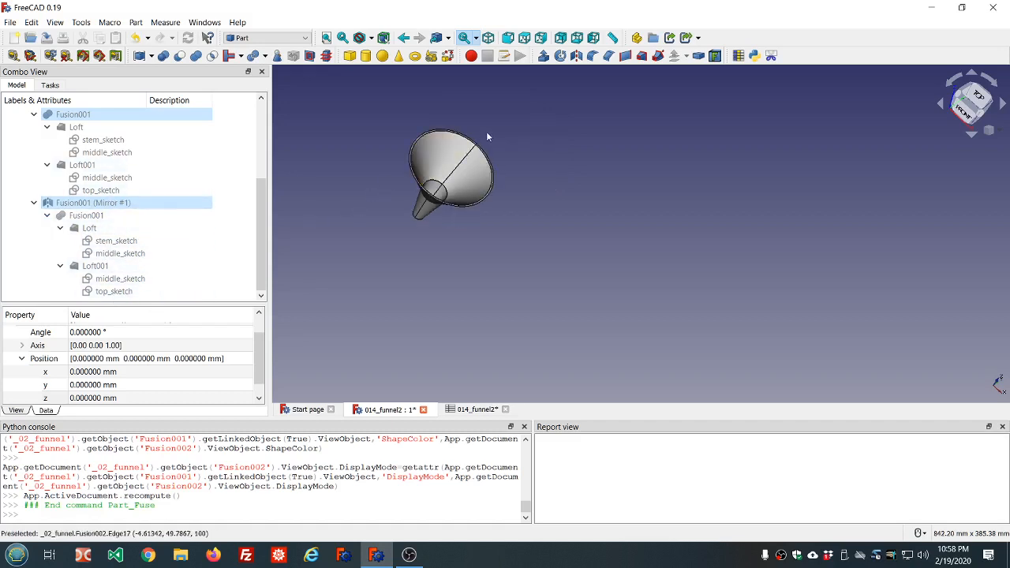
pyautogui.moveTo(486, 131); pyautogui.dragTo(484, 146, button='middle')
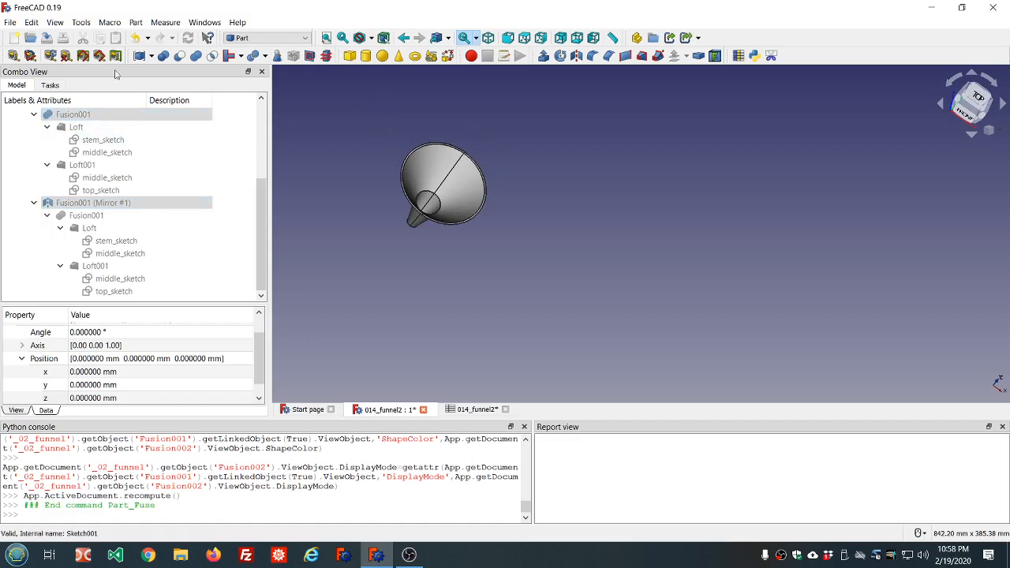
# Generate the document's dependency graph and examine how the funnel features link to the sketches and spreadsheet
pyautogui.click(82, 23)
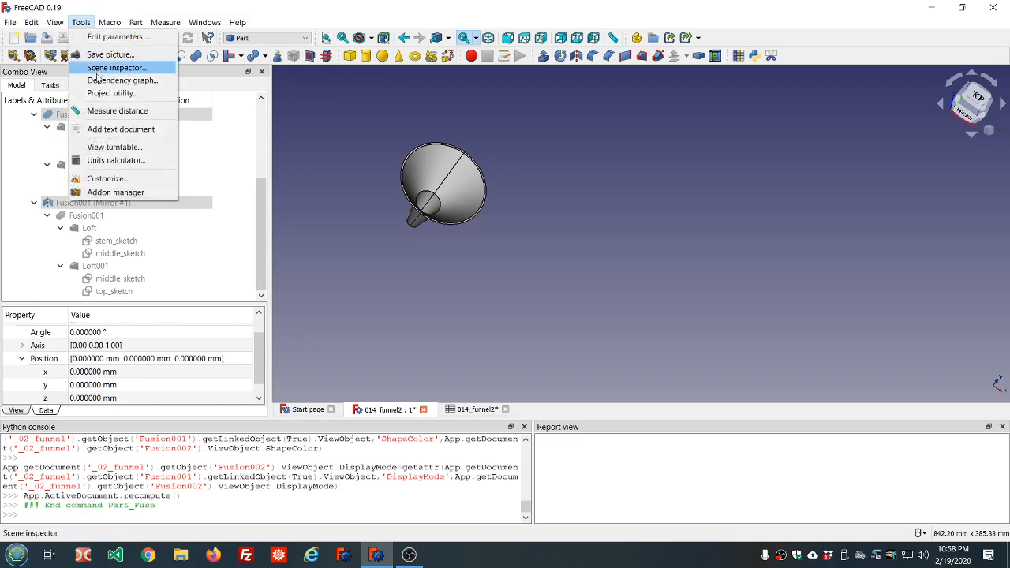
pyautogui.click(97, 83)
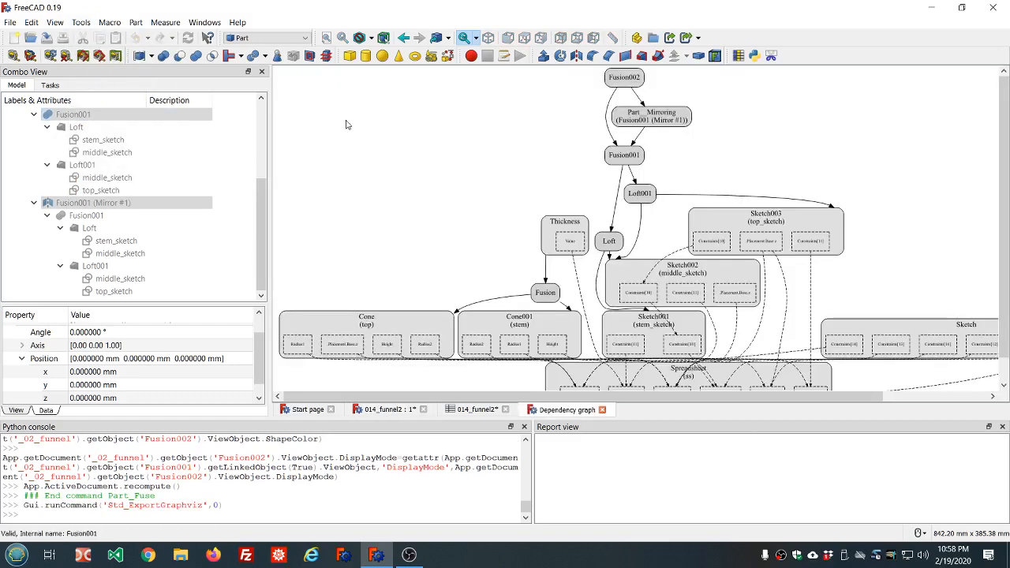
pyautogui.scroll(-2, 465, 175)
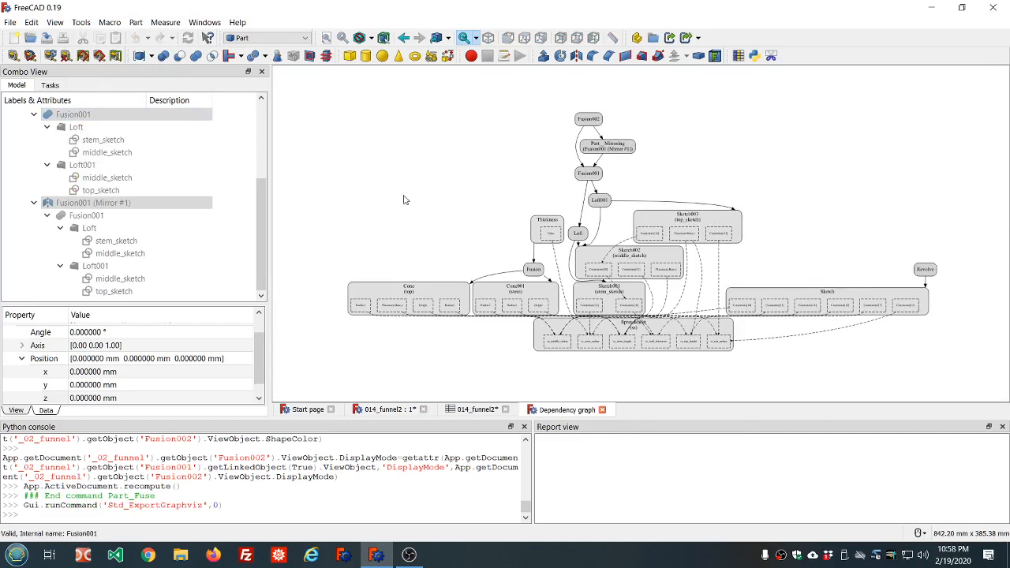
pyautogui.click(79, 23)
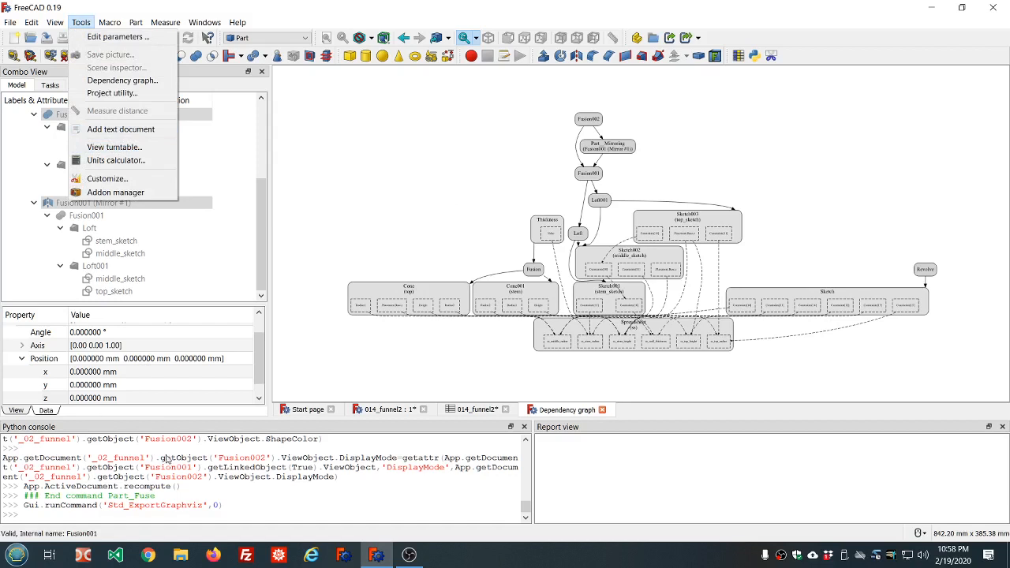
pyautogui.click(133, 514)
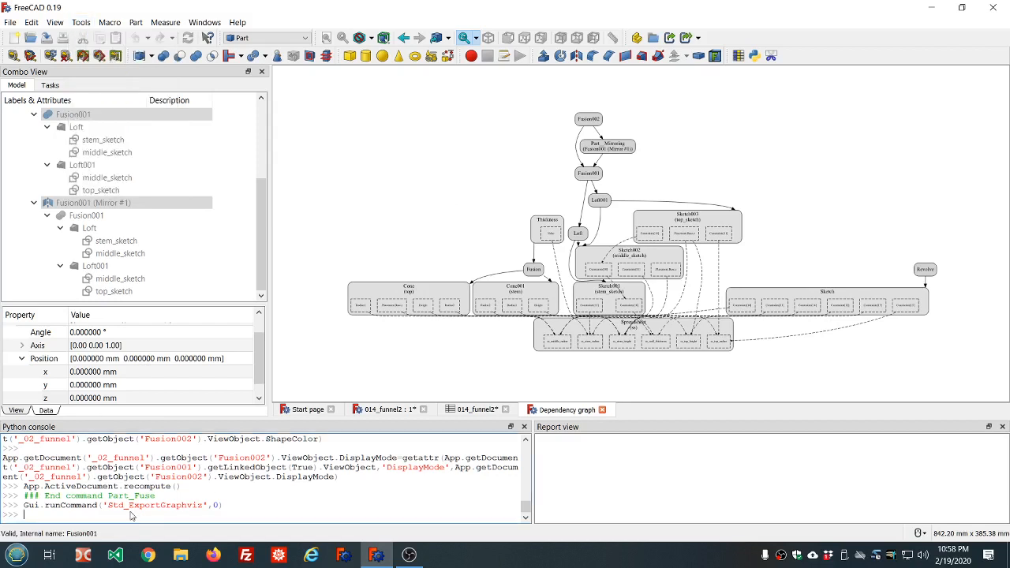
# Highlight the word Graphviz in the logged Std_ExportGraphviz command in the Python console, and clear the highlight
pyautogui.moveTo(161, 506); pyautogui.dragTo(203, 506)
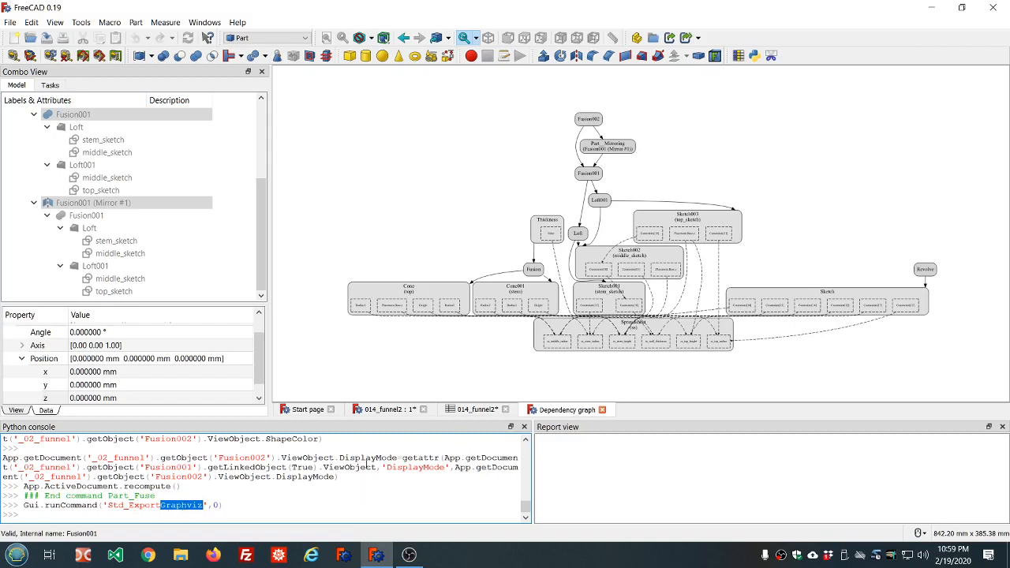
pyautogui.scroll(2, 691, 357)
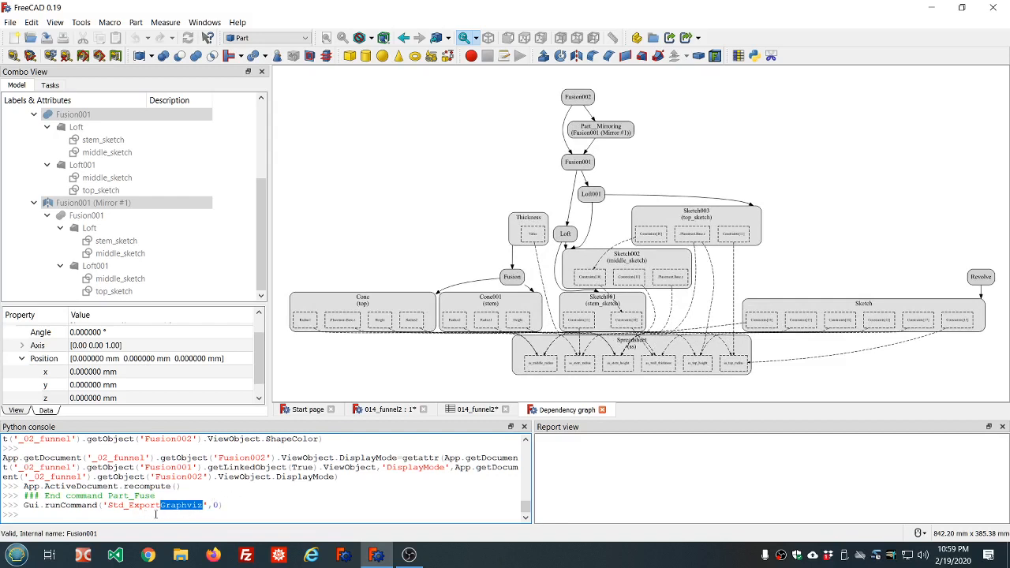
pyautogui.click(255, 497)
# Examine how the lofts, sketches, cones and revolve link to the spreadsheet in the dependency graph, and close the graph
pyautogui.scroll(-1, 594, 221)
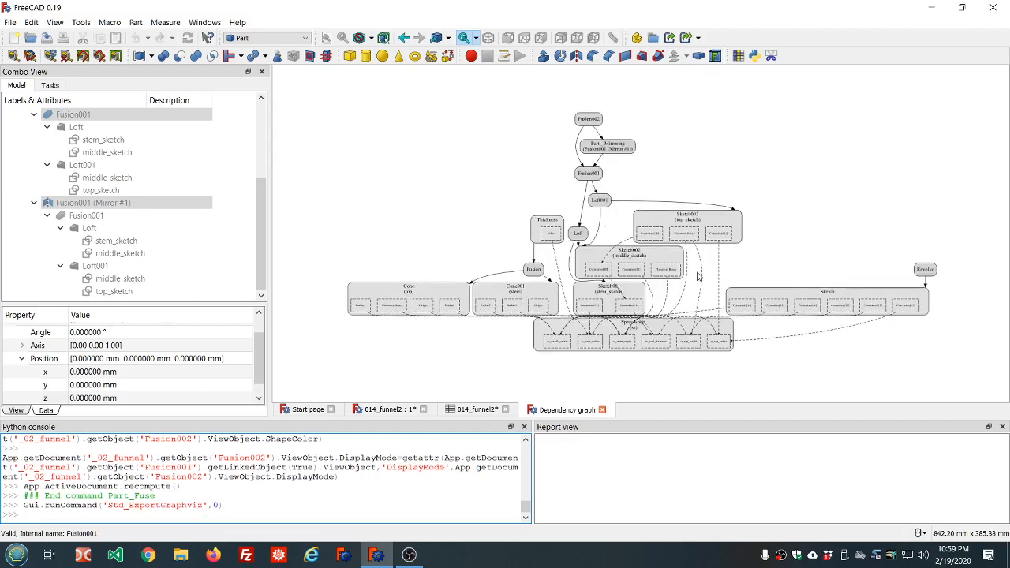
pyautogui.scroll(1, 698, 275)
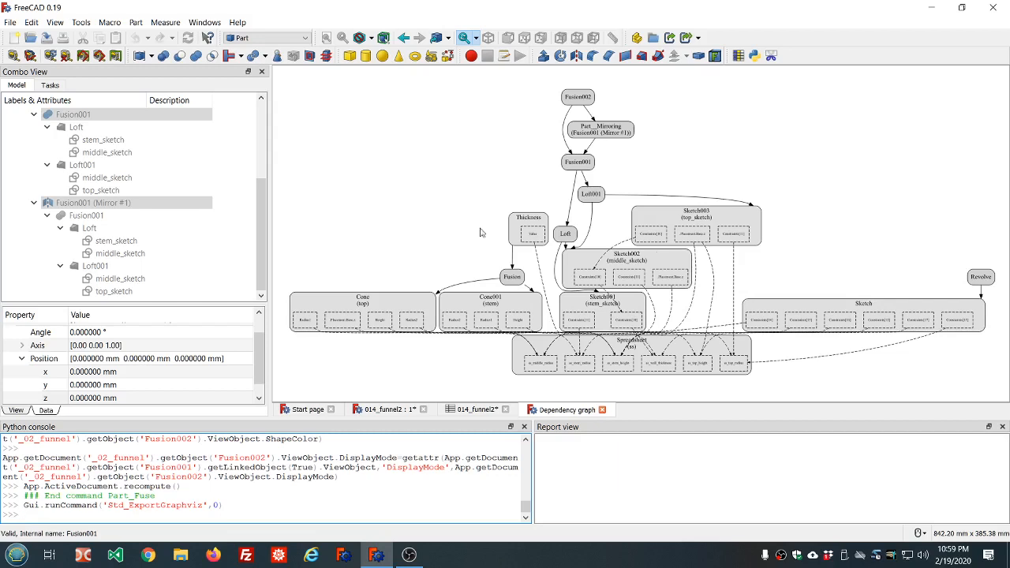
pyautogui.scroll(-1, 460, 216)
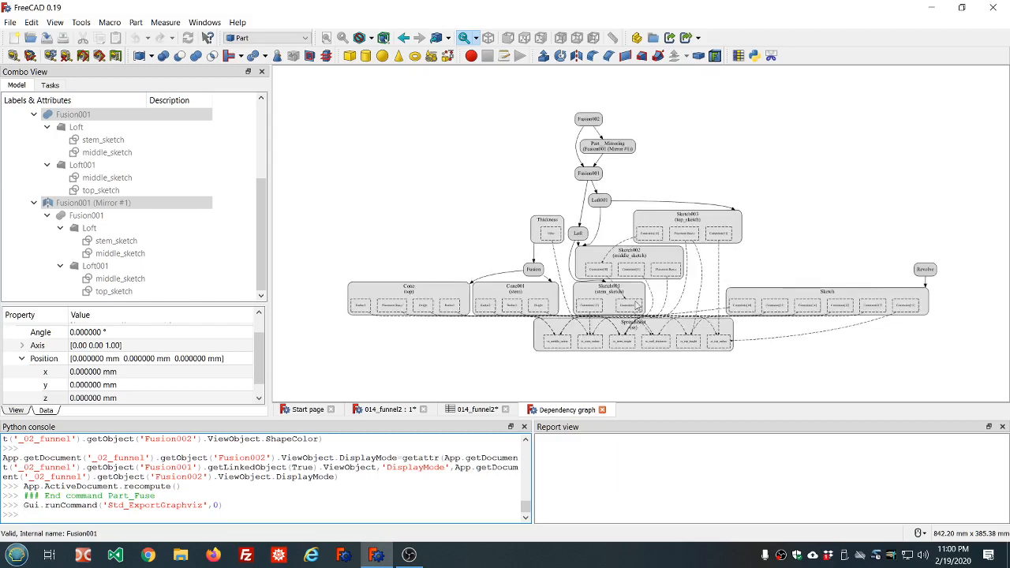
pyautogui.scroll(3, 636, 303)
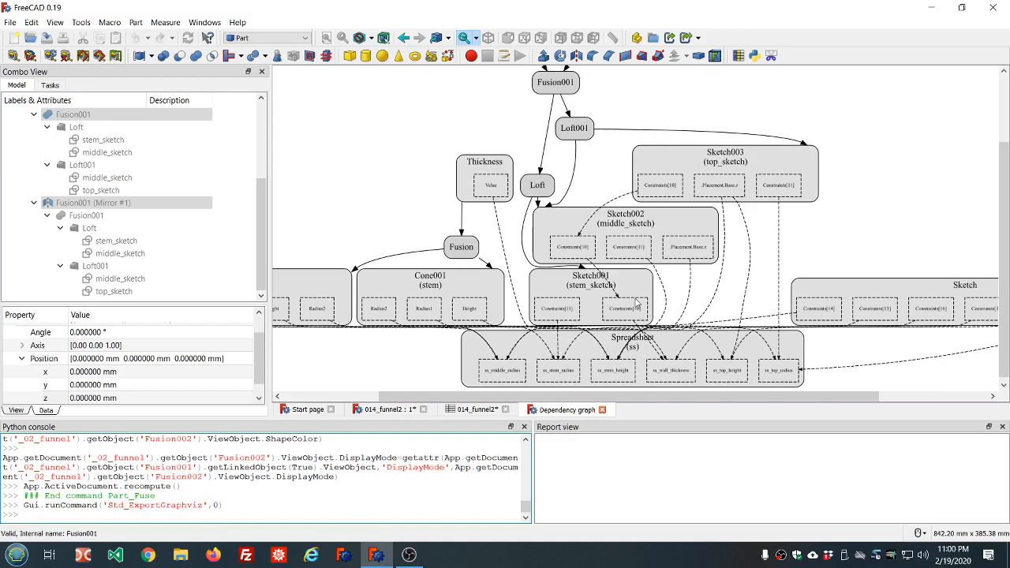
pyautogui.scroll(-1, 636, 303)
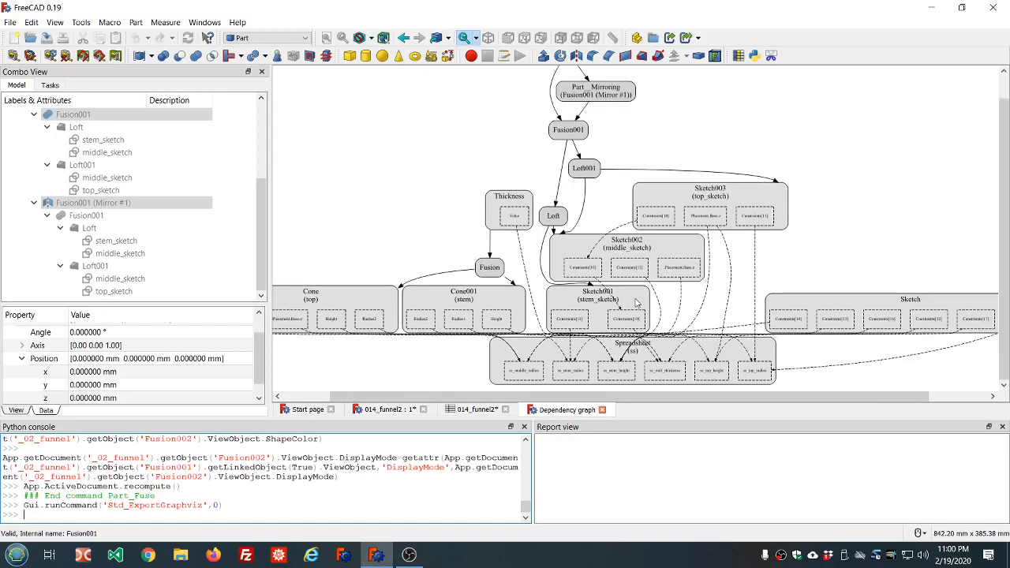
pyautogui.scroll(-1, 636, 303)
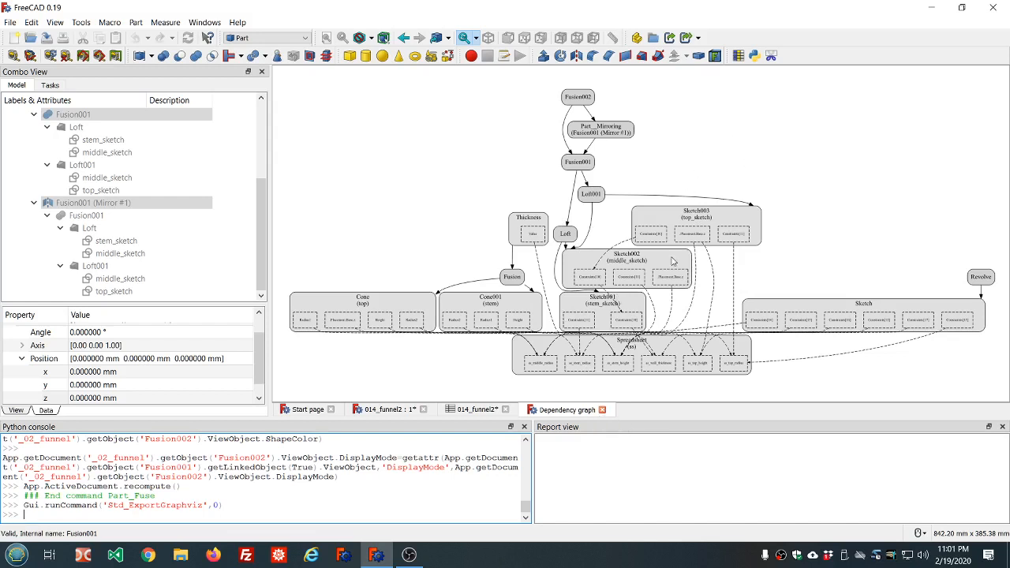
pyautogui.click(602, 410)
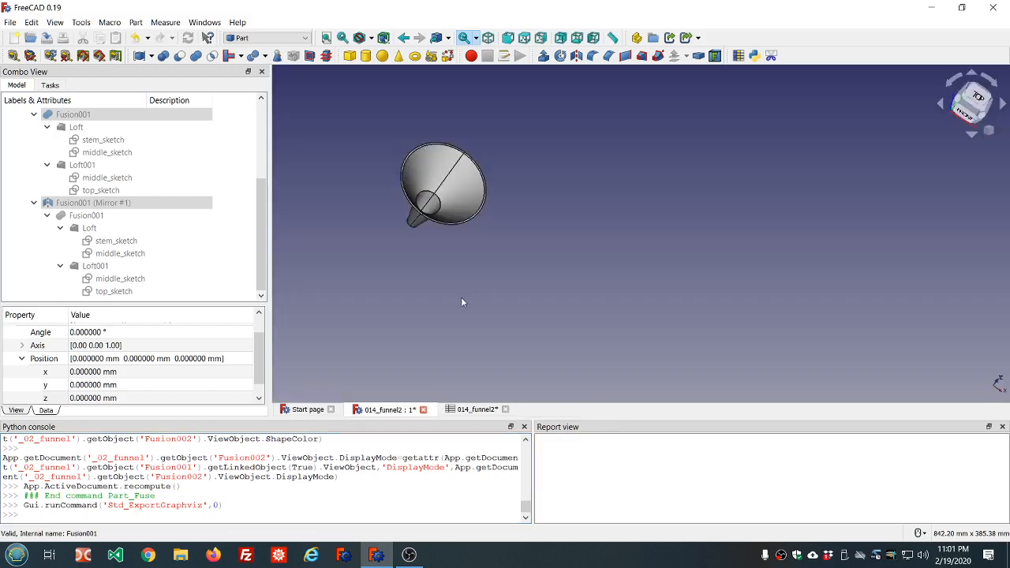
# Add a default Part sphere unconnected to the funnels and inspect it in the model tree and 3D view
pyautogui.click(366, 91)
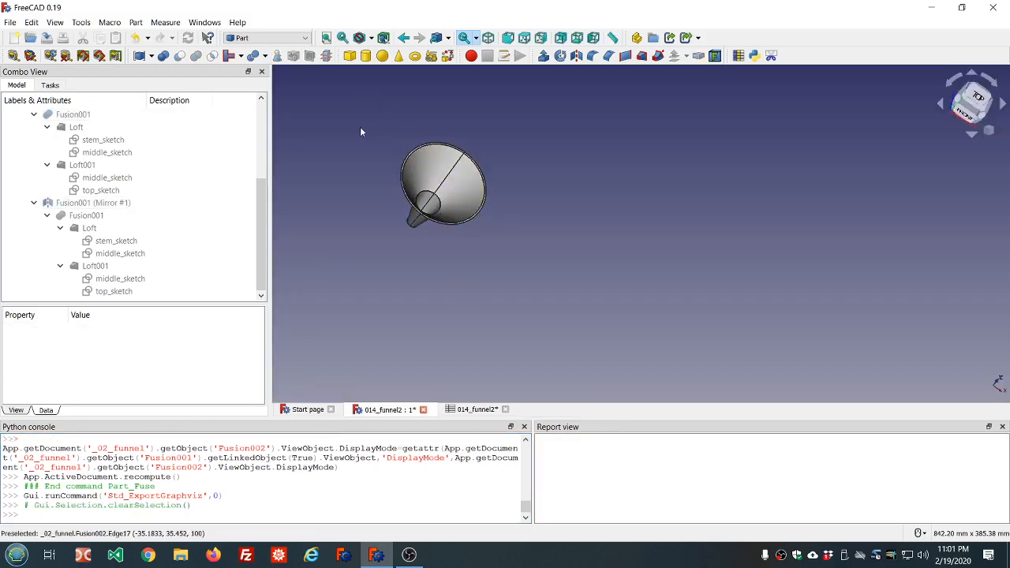
pyautogui.click(382, 56)
pyautogui.scroll(-3, 440, 115)
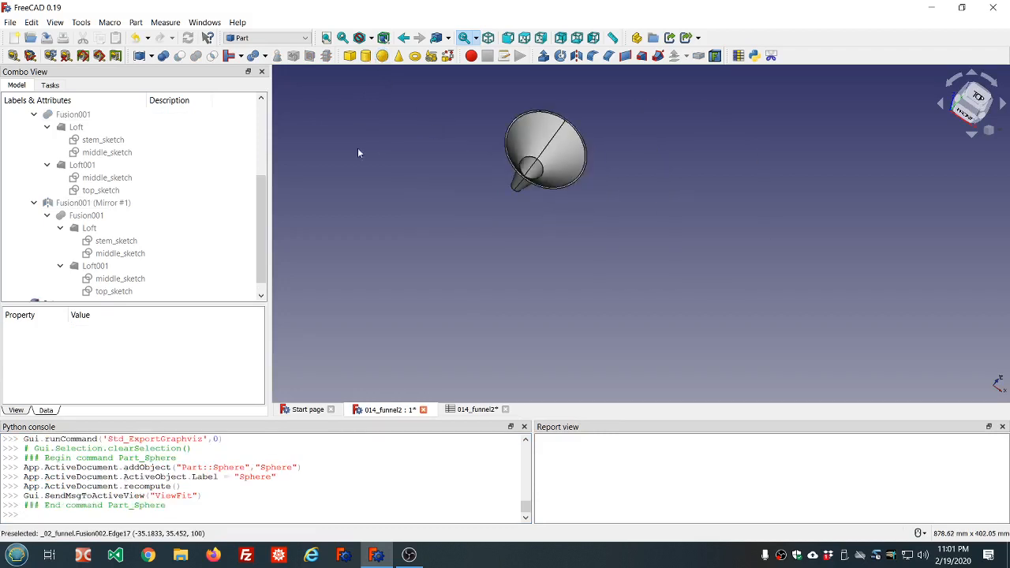
pyautogui.scroll(-1, 119, 189)
pyautogui.click(56, 291)
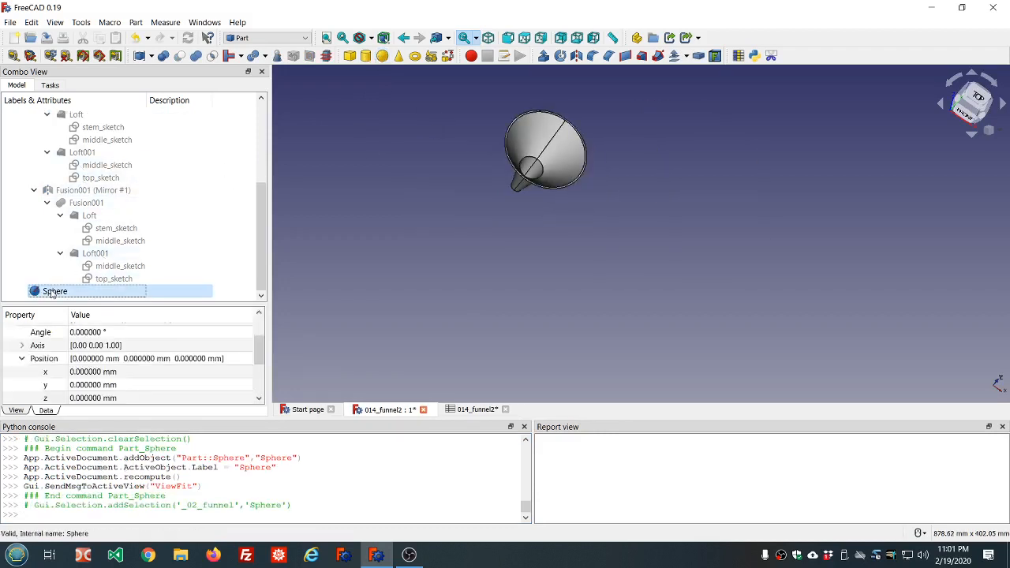
pyautogui.moveTo(523, 240); pyautogui.dragTo(580, 203, button='middle')
pyautogui.click(362, 134)
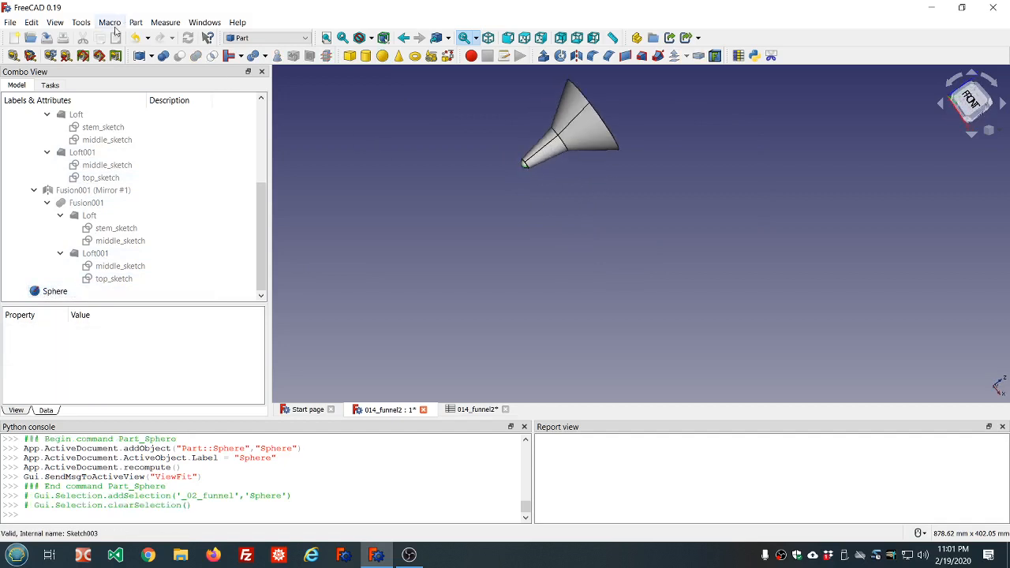
# Generate the dependency graph again and examine where the sphere sits relative to the funnel features
pyautogui.click(83, 23)
pyautogui.click(119, 80)
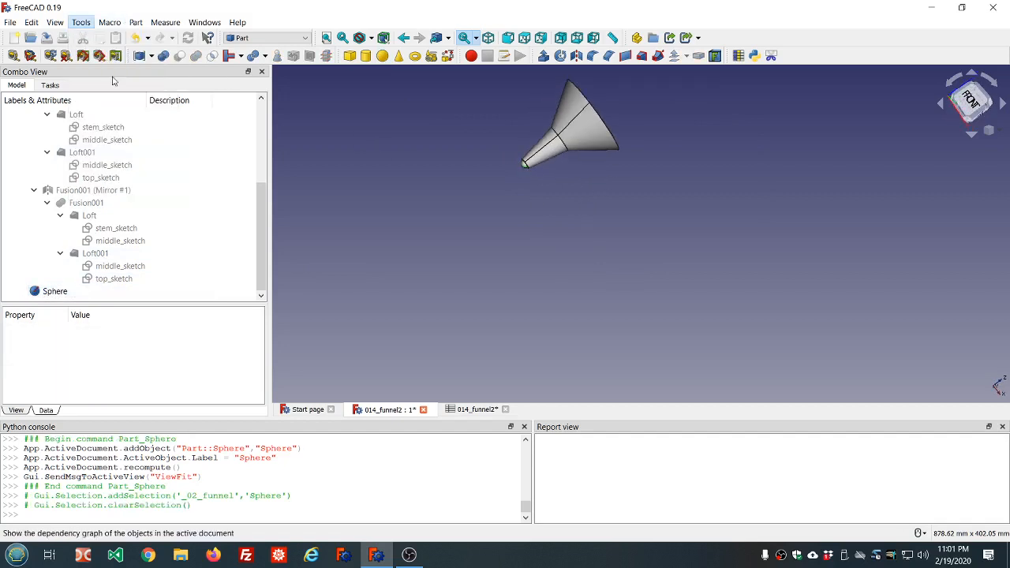
pyautogui.scroll(-4, 470, 171)
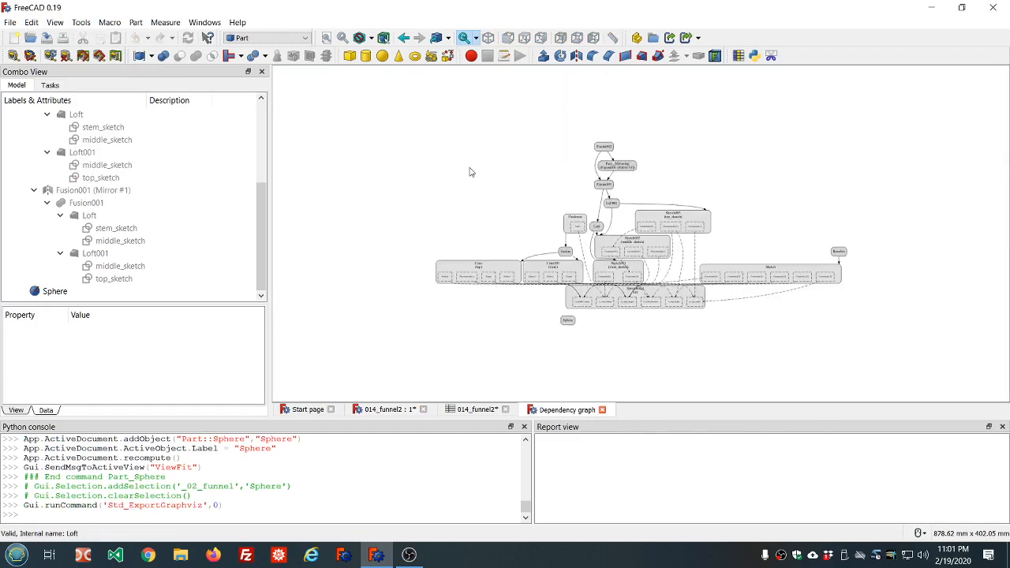
pyautogui.scroll(3, 568, 339)
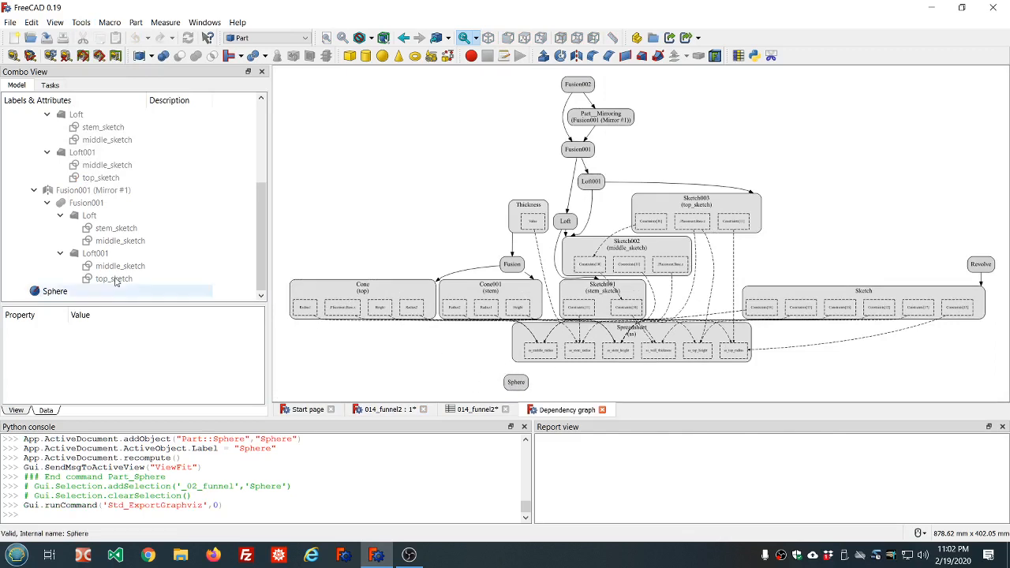
# Delete the sphere from the document and inspect the lofted funnel's inside and outside
pyautogui.click(44, 291)
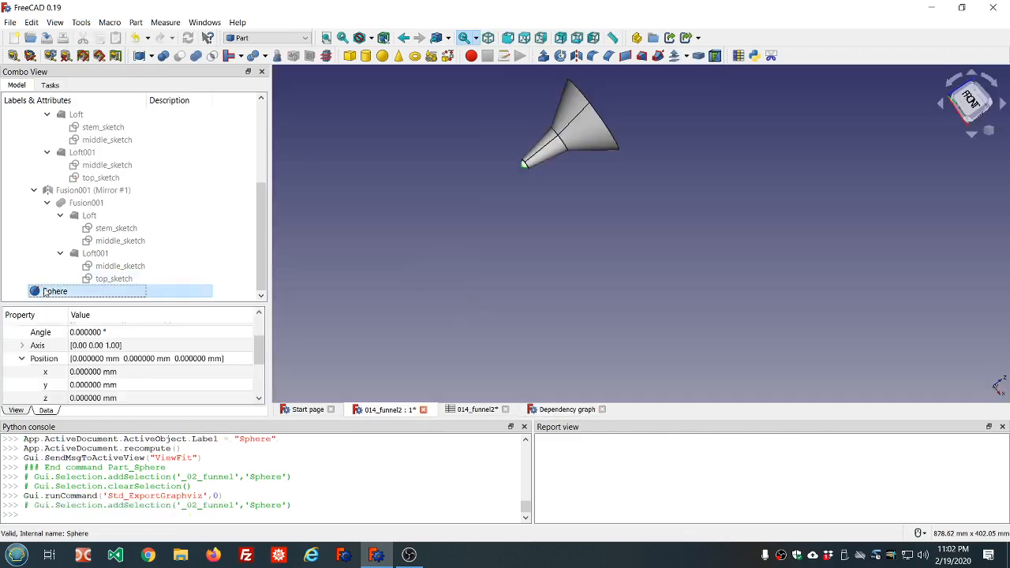
pyautogui.press('Delete')
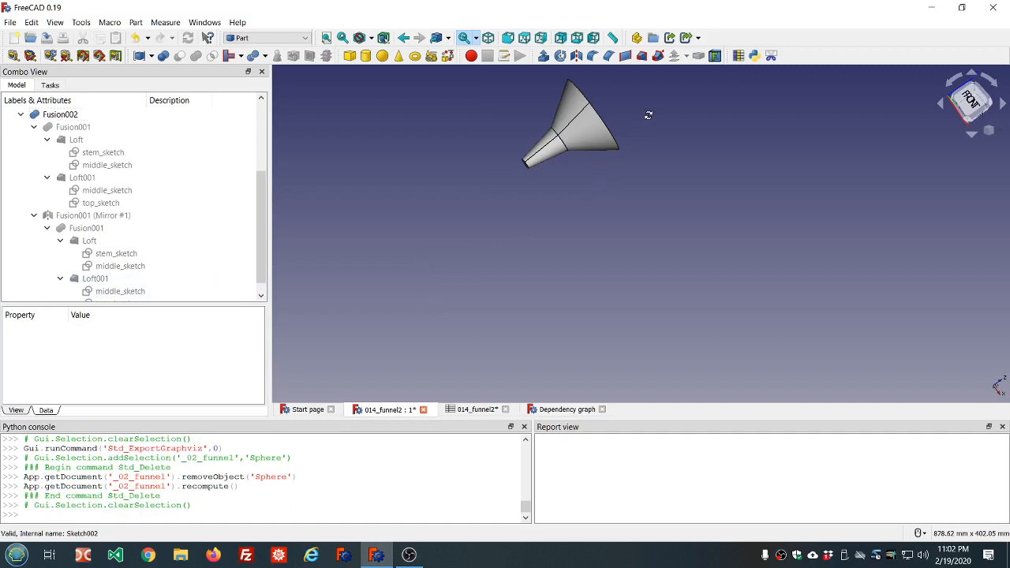
pyautogui.moveTo(646, 119); pyautogui.dragTo(546, 199, button='middle')
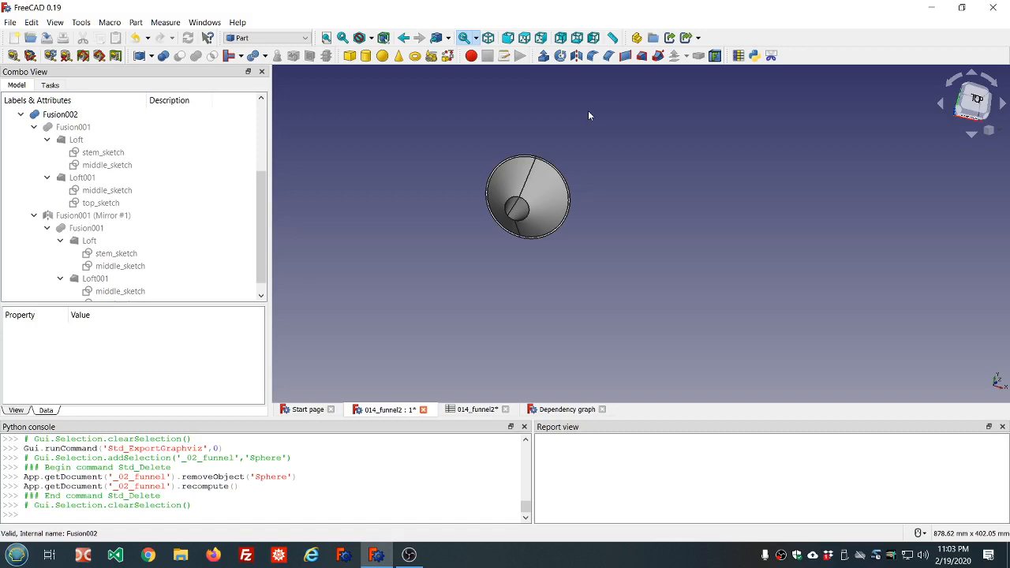
pyautogui.scroll(2, 590, 134)
pyautogui.moveTo(590, 146); pyautogui.dragTo(598, 117, button='middle')
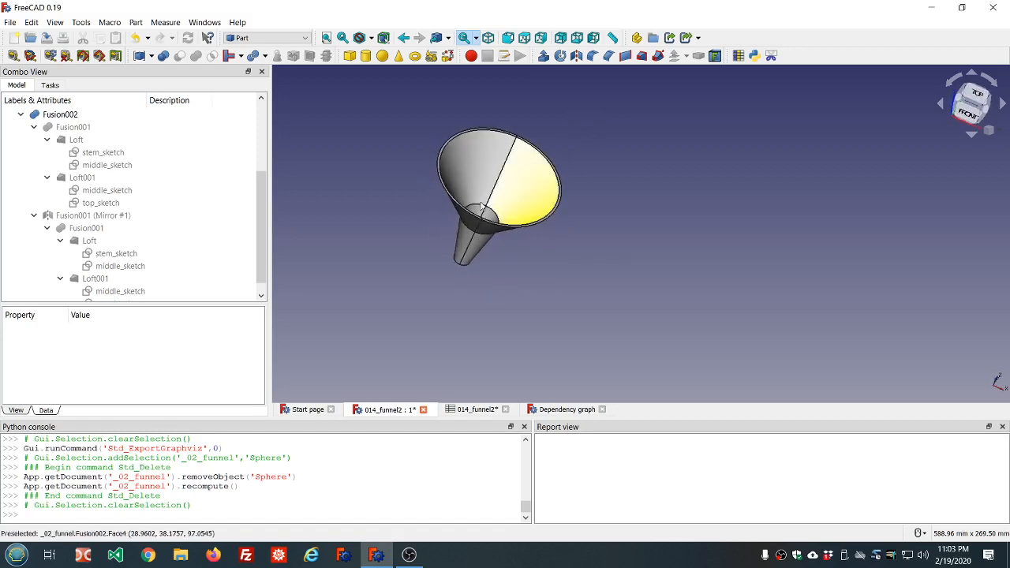